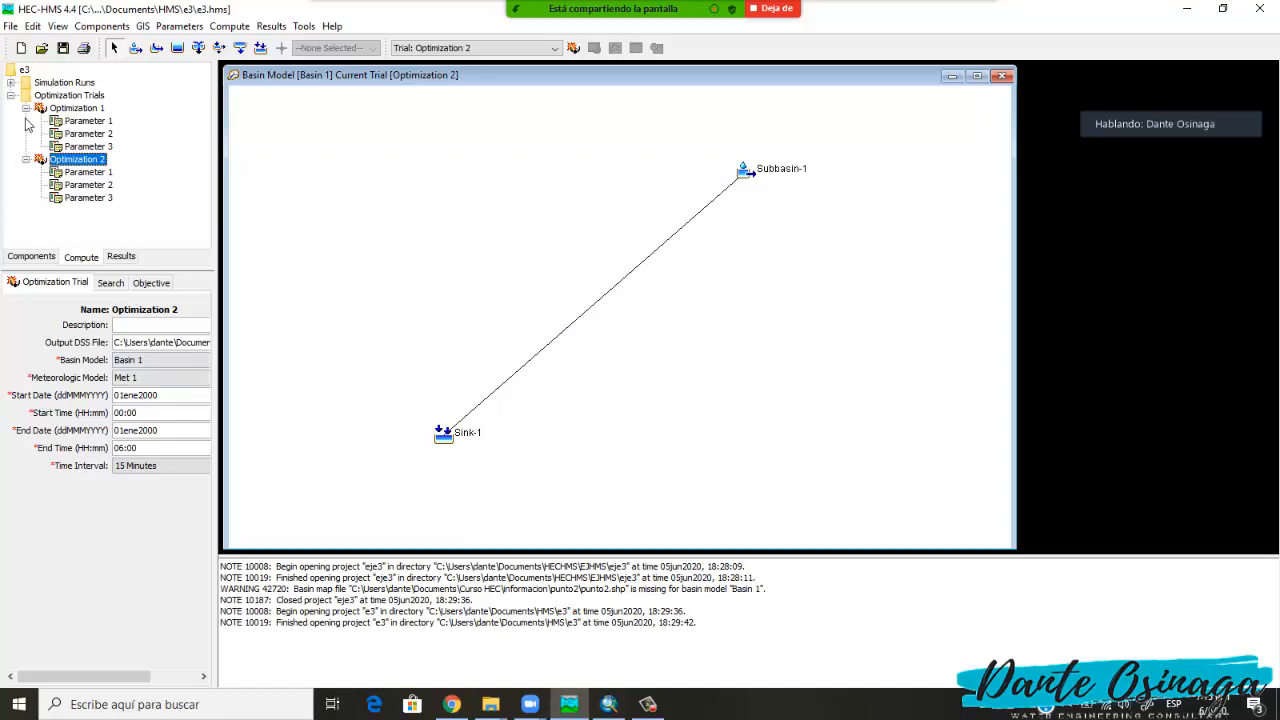
# Open the Basin 1 and Basin 1 - Copy basin models and expand both to list their elements.
pyautogui.click(46, 258)
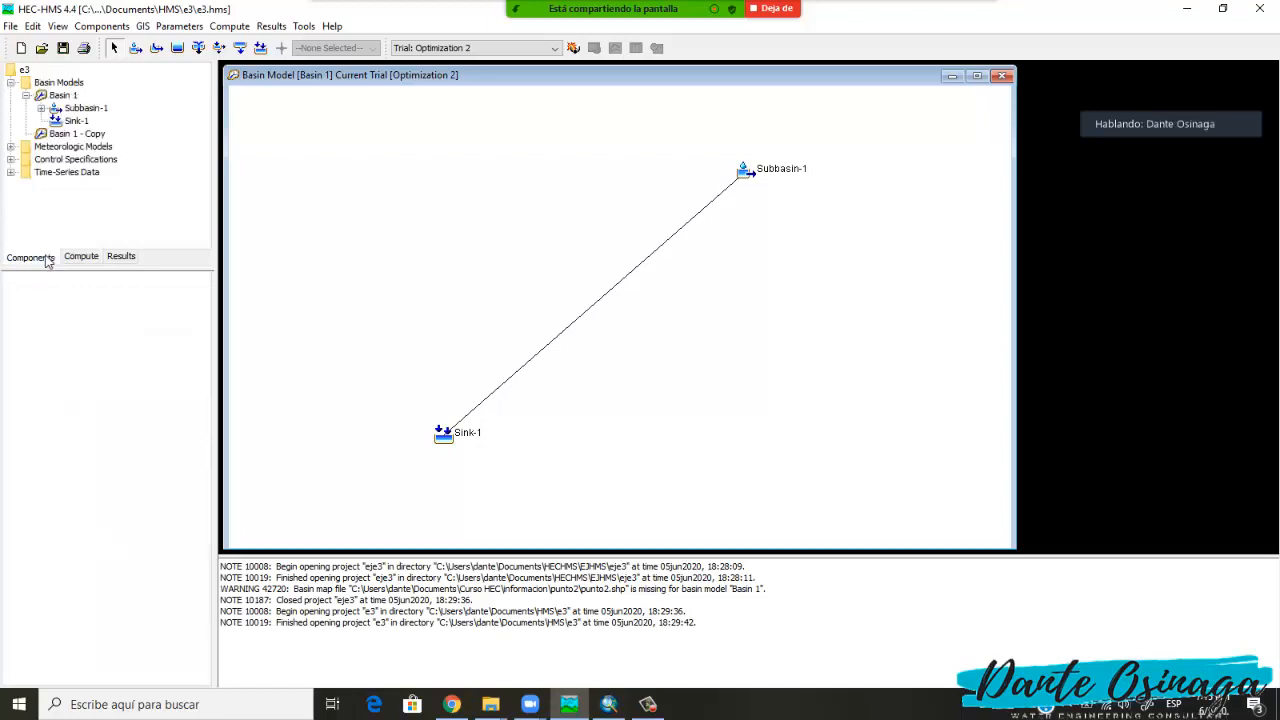
pyautogui.click(57, 96)
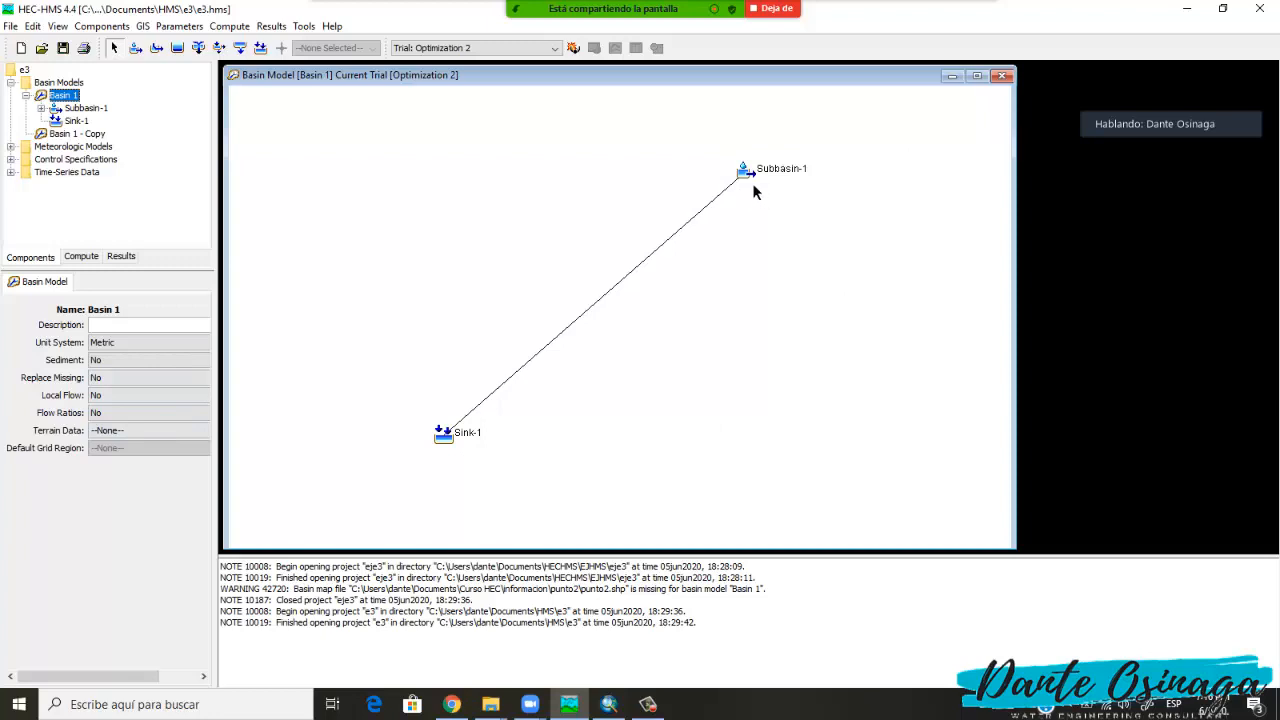
pyautogui.moveTo(753, 176); pyautogui.dragTo(755, 179)
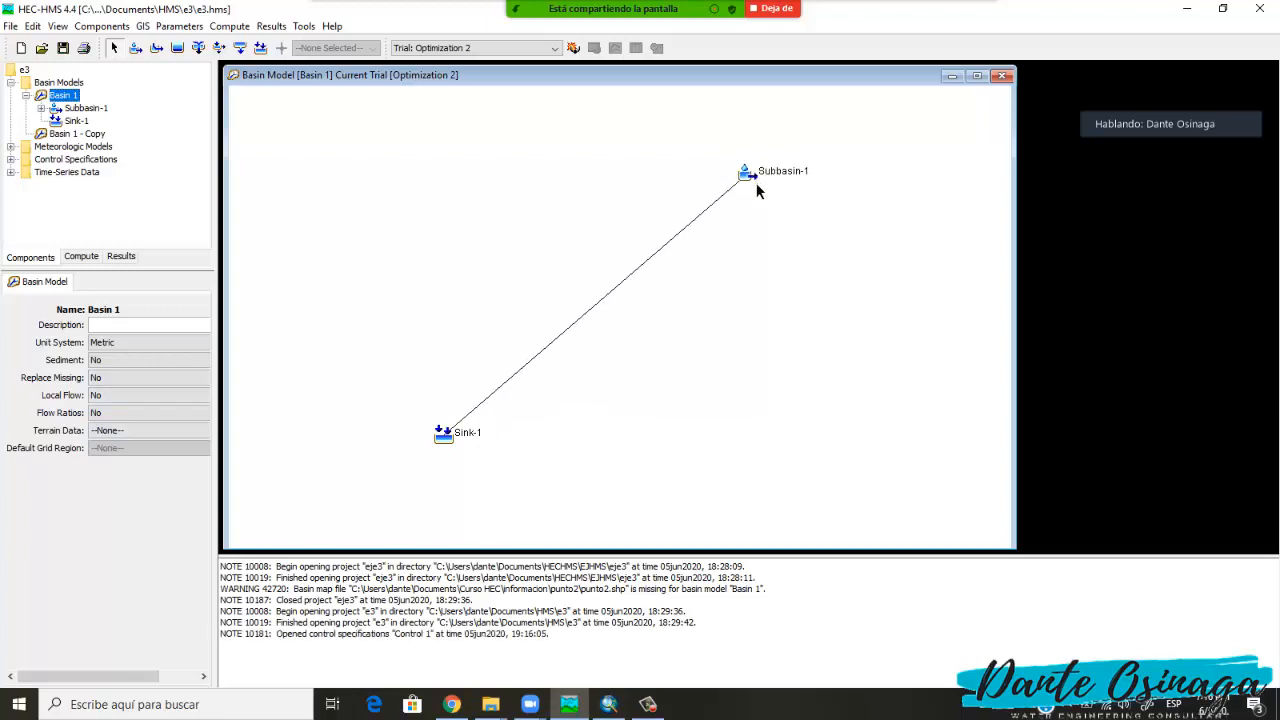
pyautogui.click(448, 437)
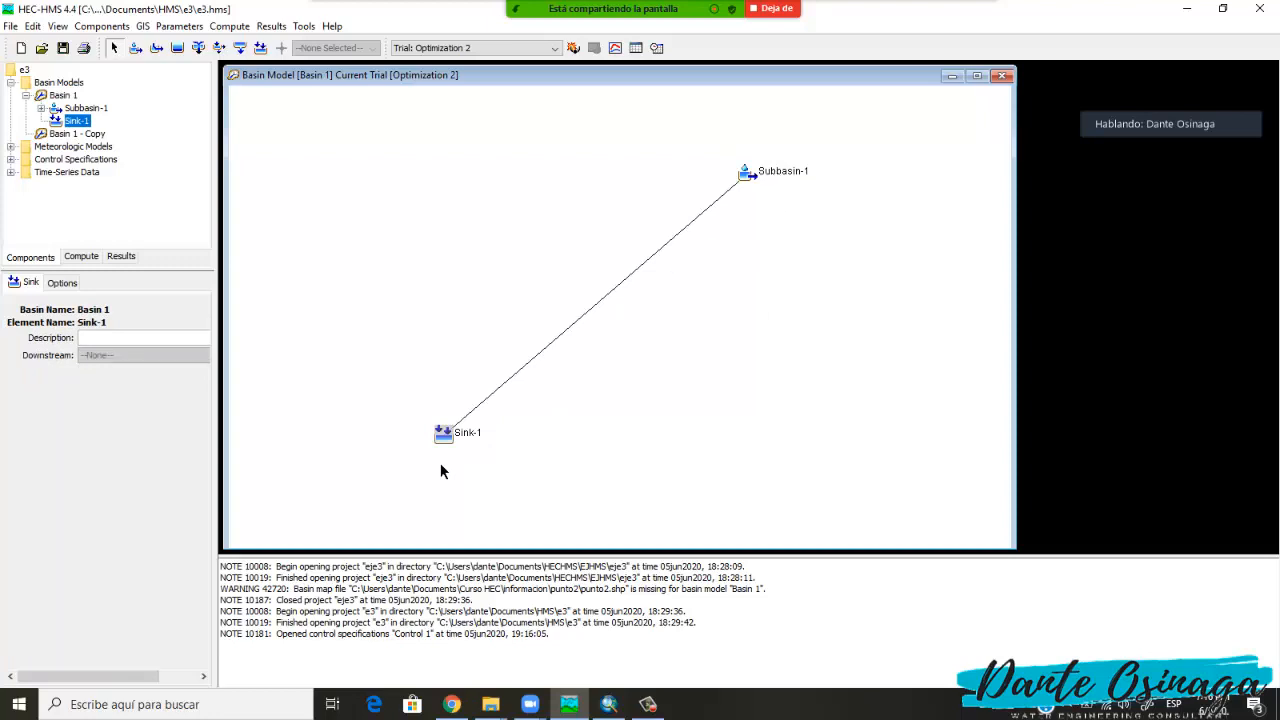
pyautogui.click(77, 136)
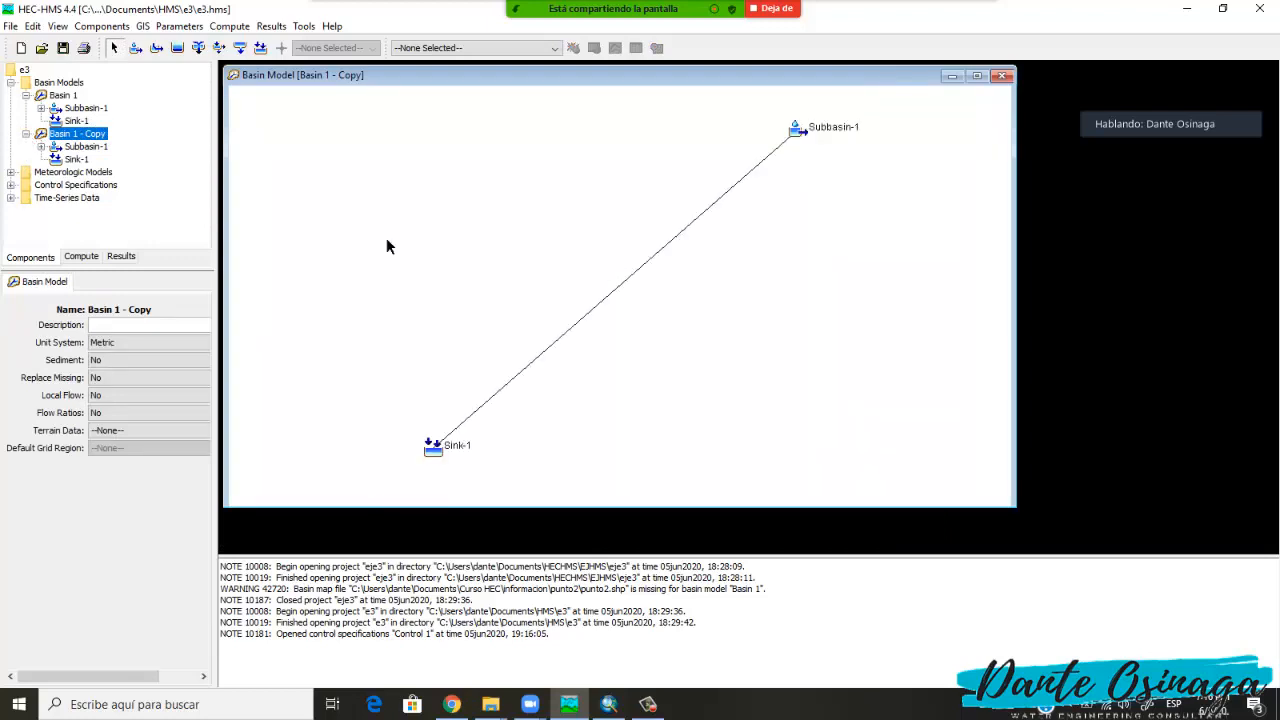
pyautogui.click(26, 134)
pyautogui.click(26, 95)
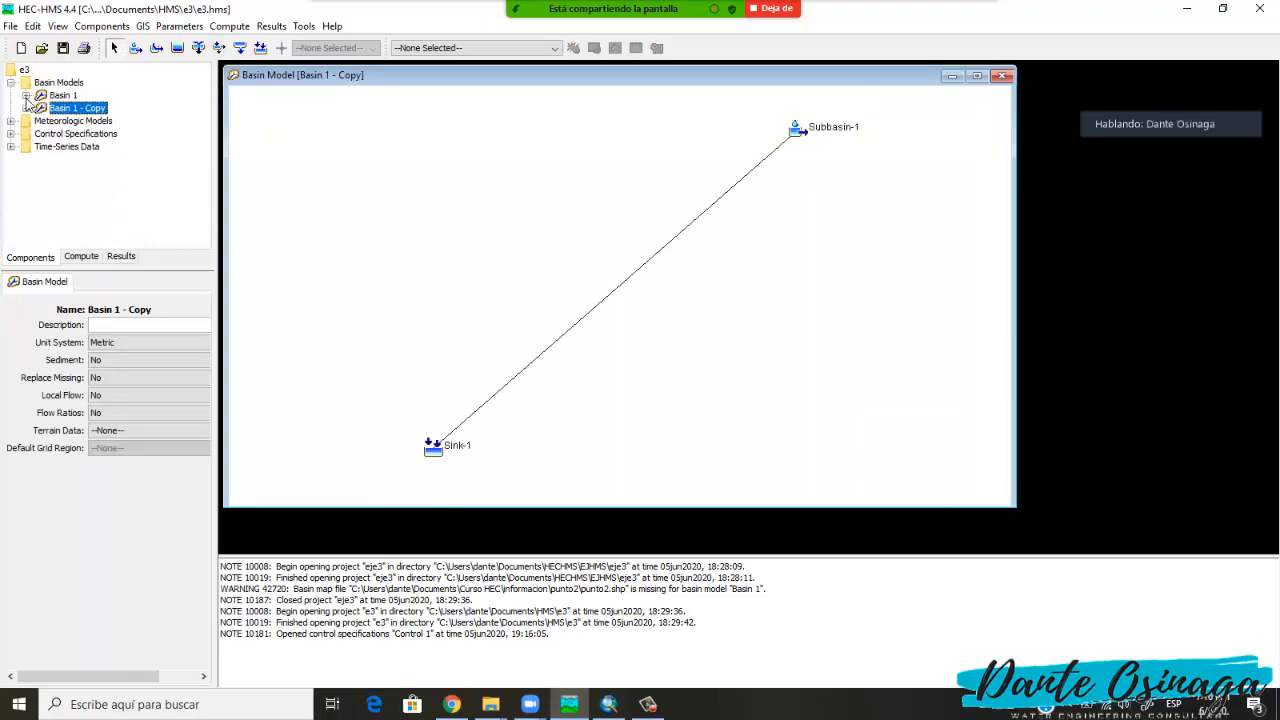
pyautogui.click(26, 108)
pyautogui.click(26, 95)
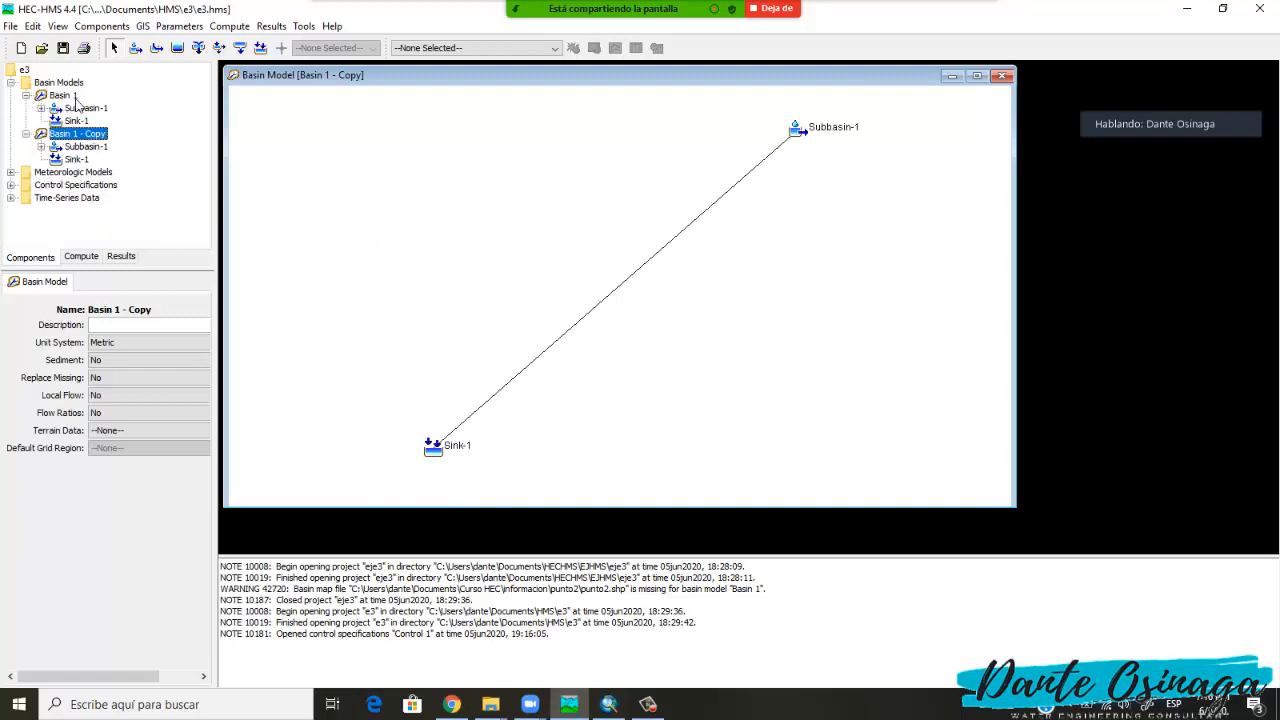
# Compare the area and the loss and transform methods of Subbasin-1 between Basin 1 and Basin 1 - Copy.
pyautogui.click(96, 150)
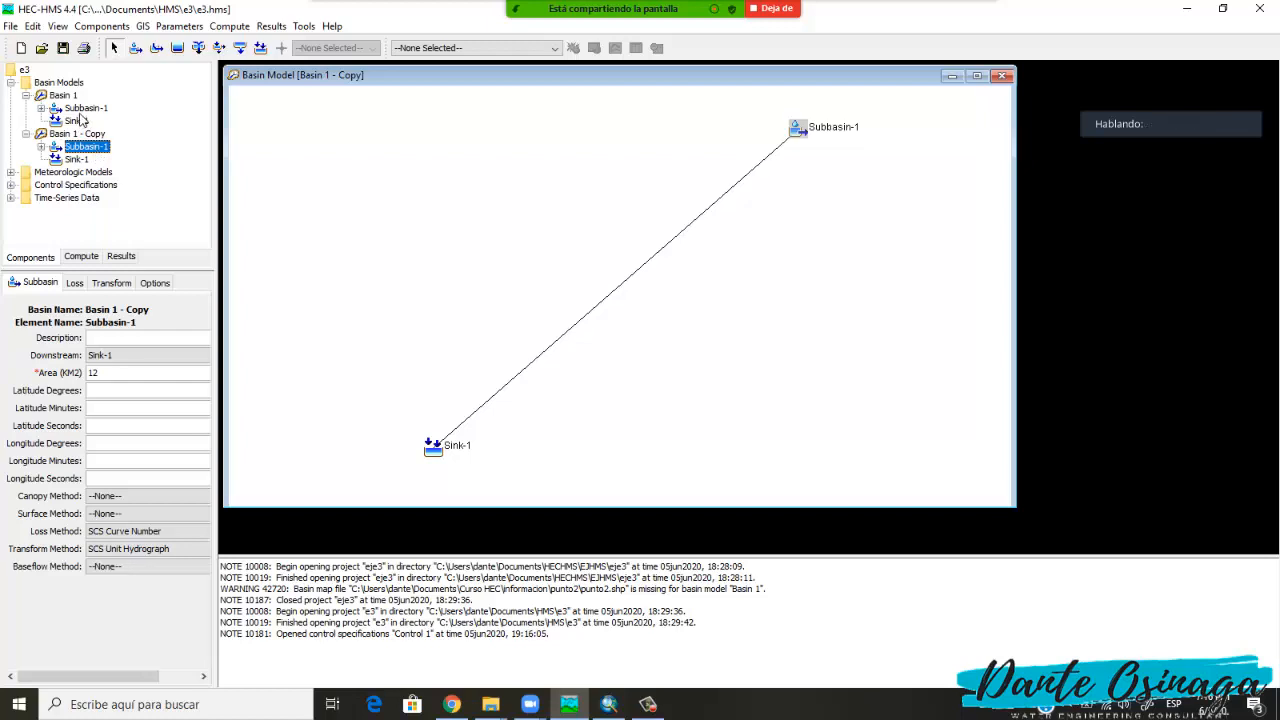
pyautogui.click(82, 109)
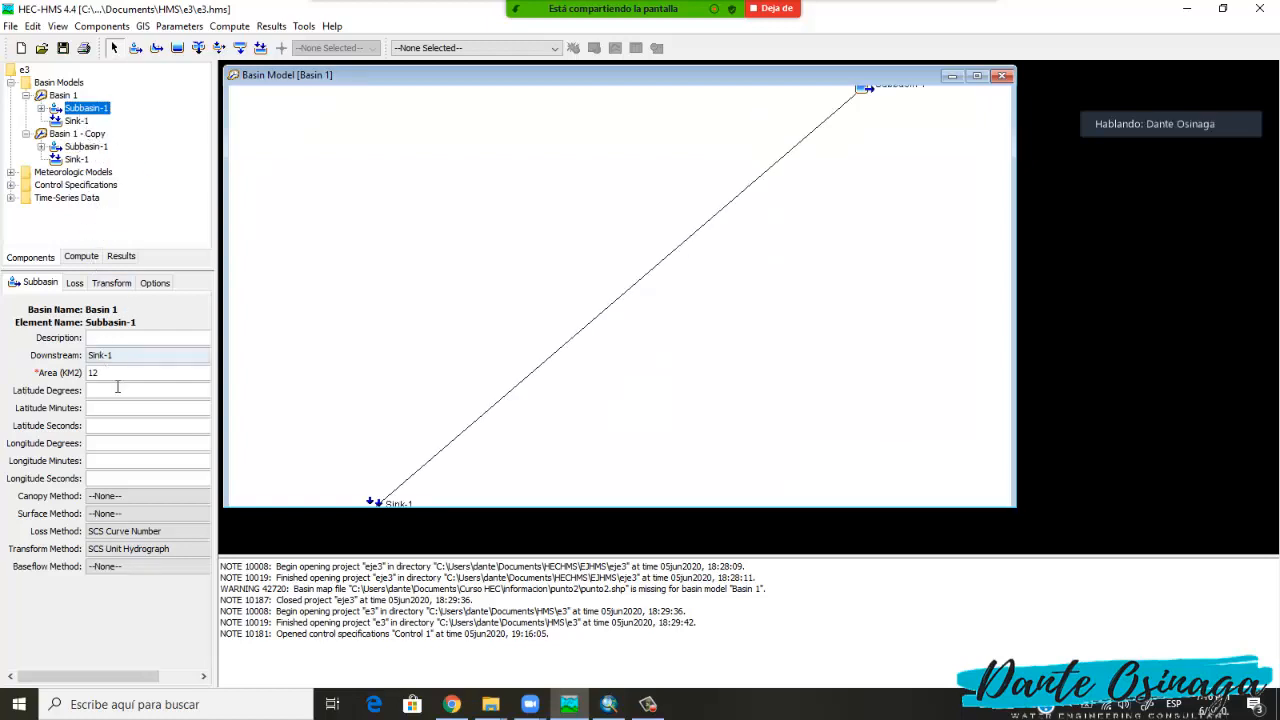
pyautogui.click(78, 150)
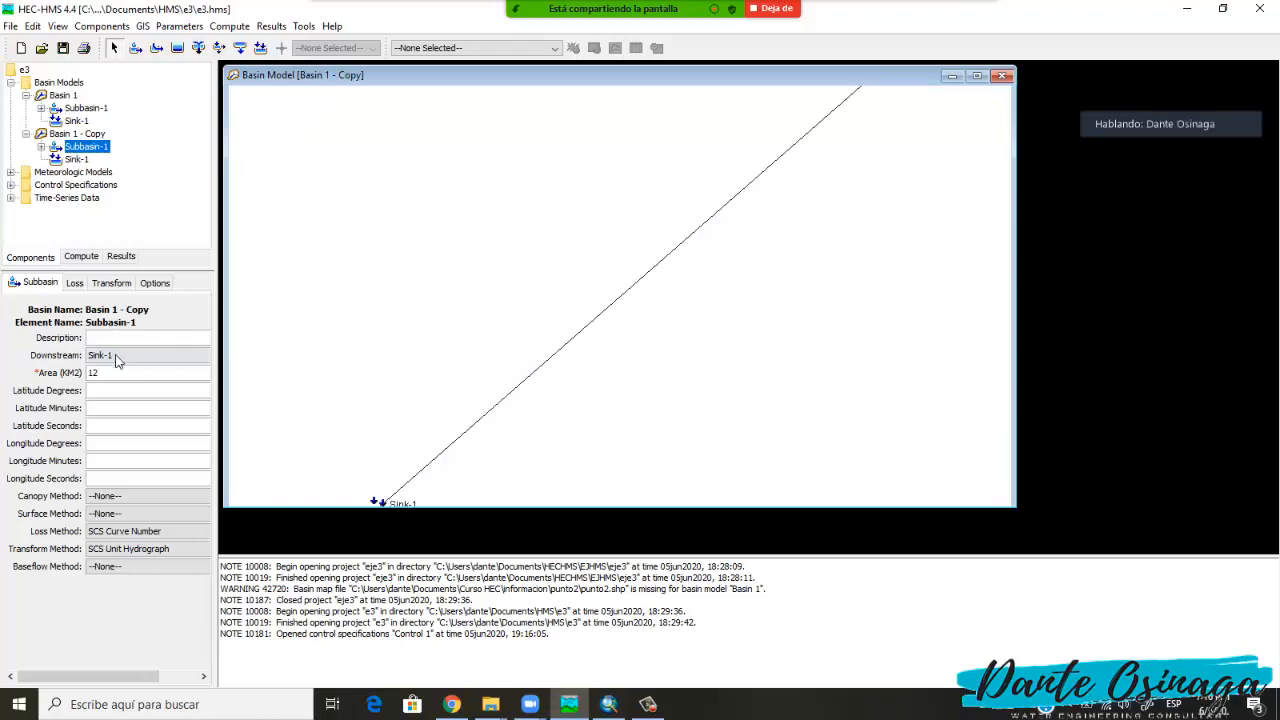
pyautogui.click(73, 121)
pyautogui.click(80, 108)
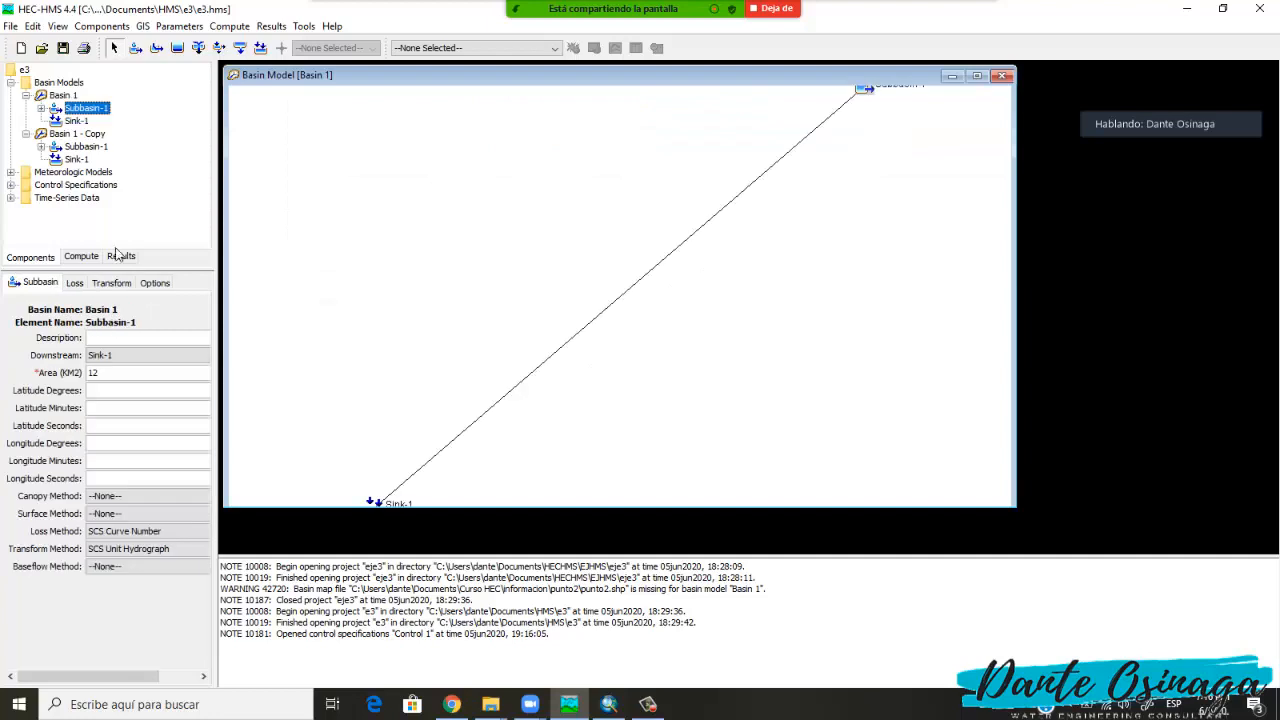
# Compare the curve number loss parameters of Subbasin-1 in Basin 1 and Basin 1 - Copy.
pyautogui.click(75, 284)
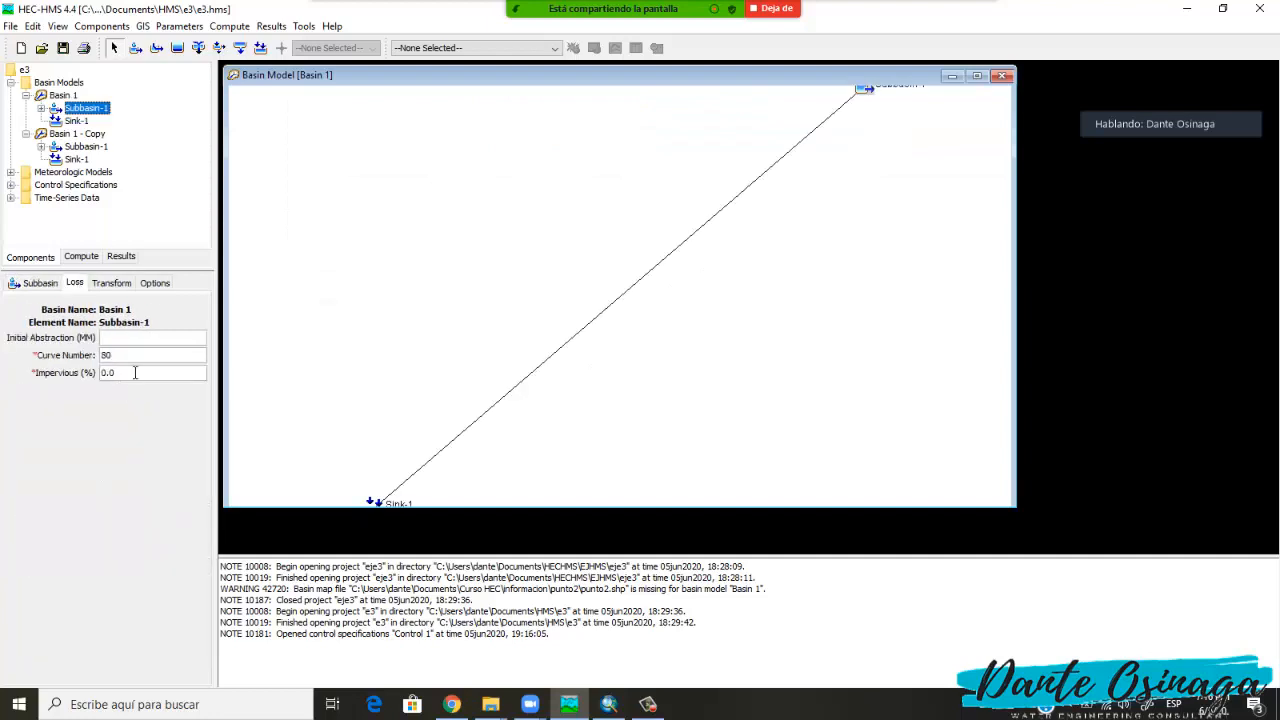
pyautogui.doubleClick(107, 356)
pyautogui.click(42, 147)
pyautogui.click(42, 147)
pyautogui.click(82, 147)
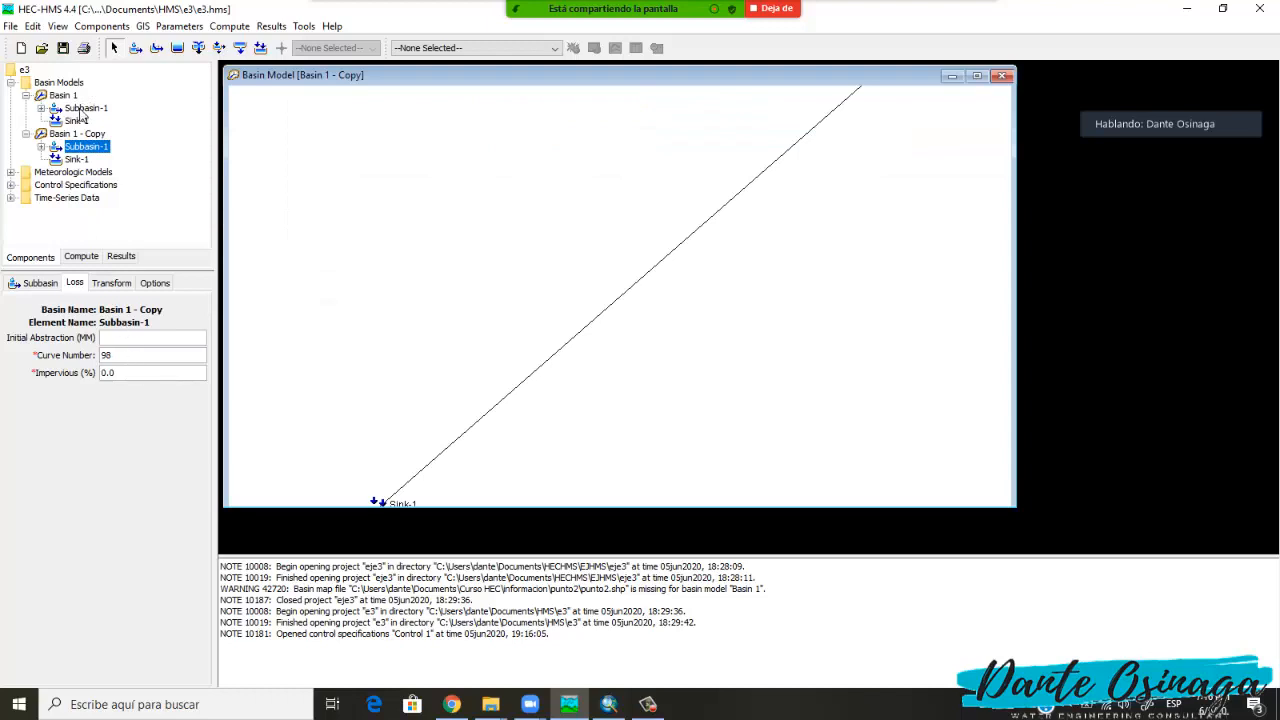
# Compare the transform lag time of Subbasin-1 in both basin models, and view the settings of both Sink-1 elements.
pyautogui.click(82, 110)
pyautogui.click(111, 283)
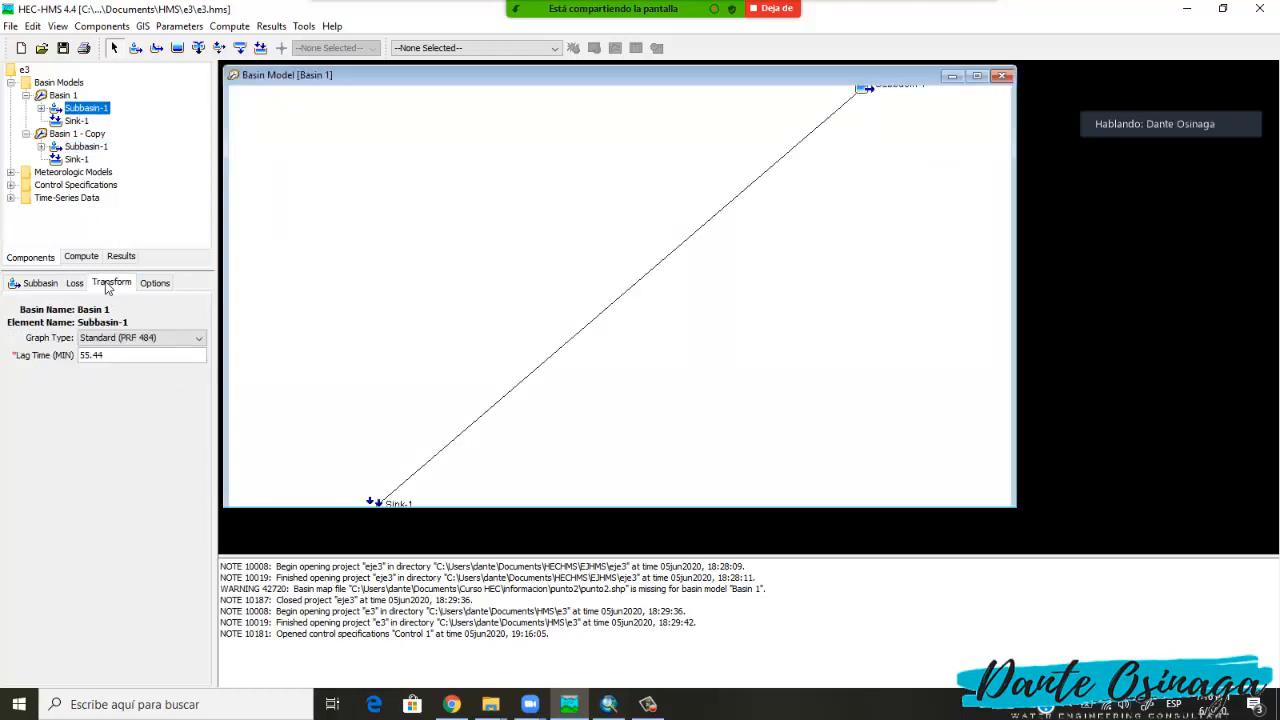
pyautogui.click(139, 356)
pyautogui.moveTo(113, 363); pyautogui.dragTo(77, 358)
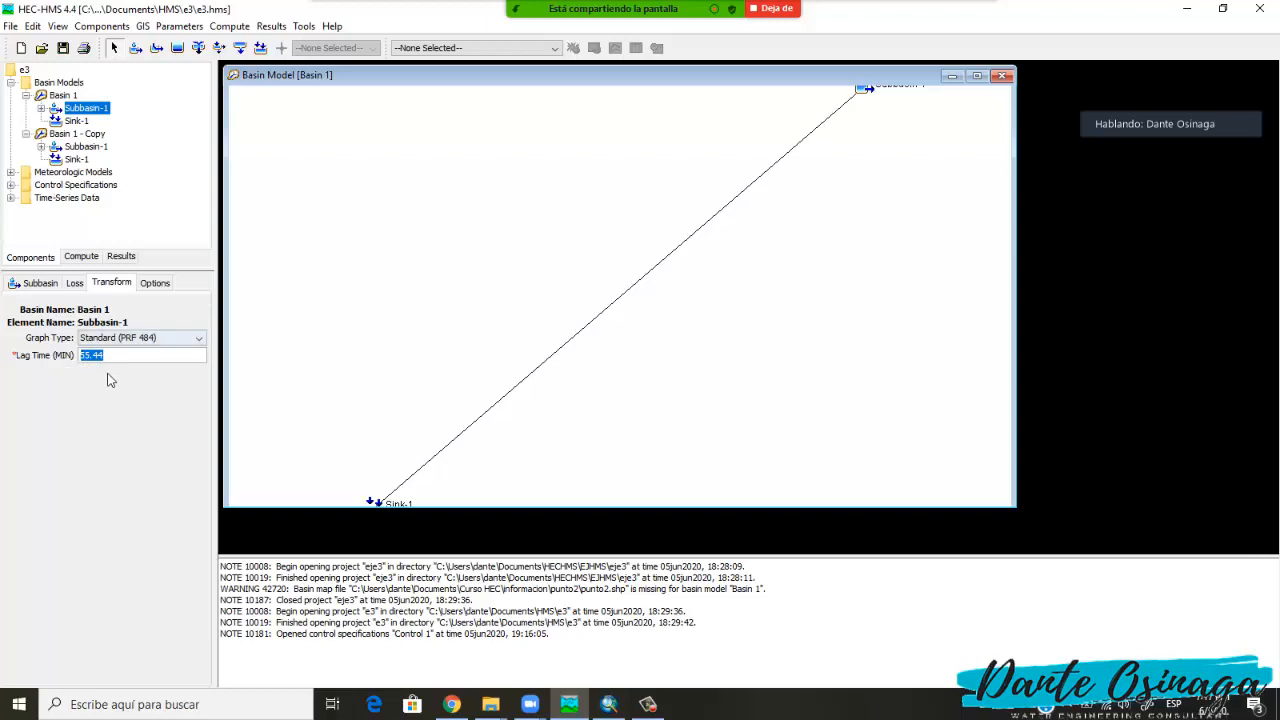
pyautogui.click(114, 357)
pyautogui.click(86, 147)
pyautogui.moveTo(117, 363); pyautogui.dragTo(85, 365)
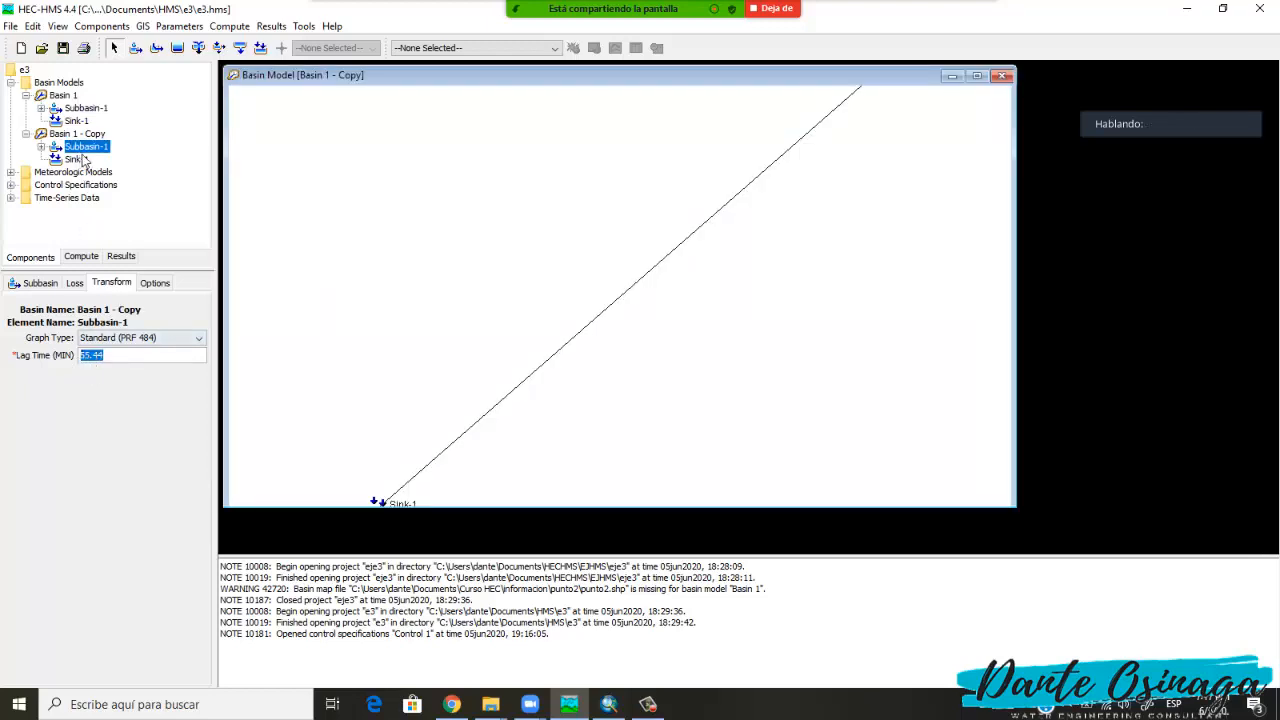
pyautogui.click(76, 120)
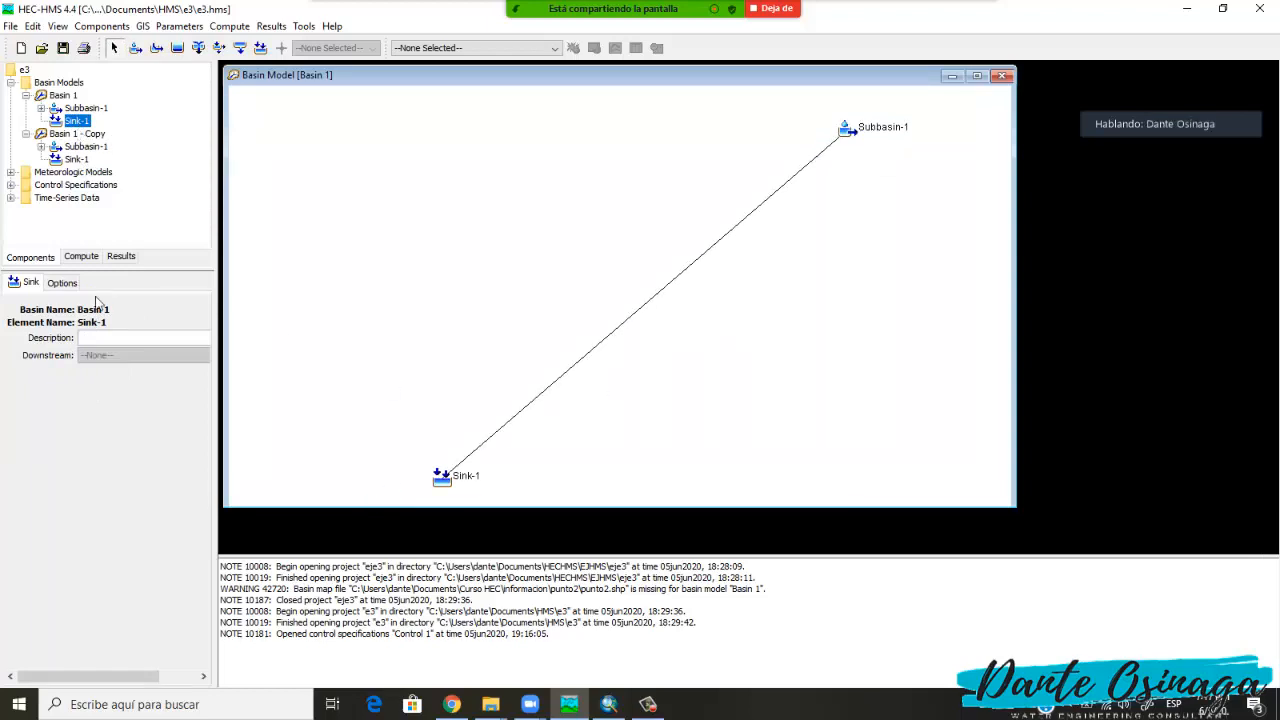
pyautogui.click(74, 160)
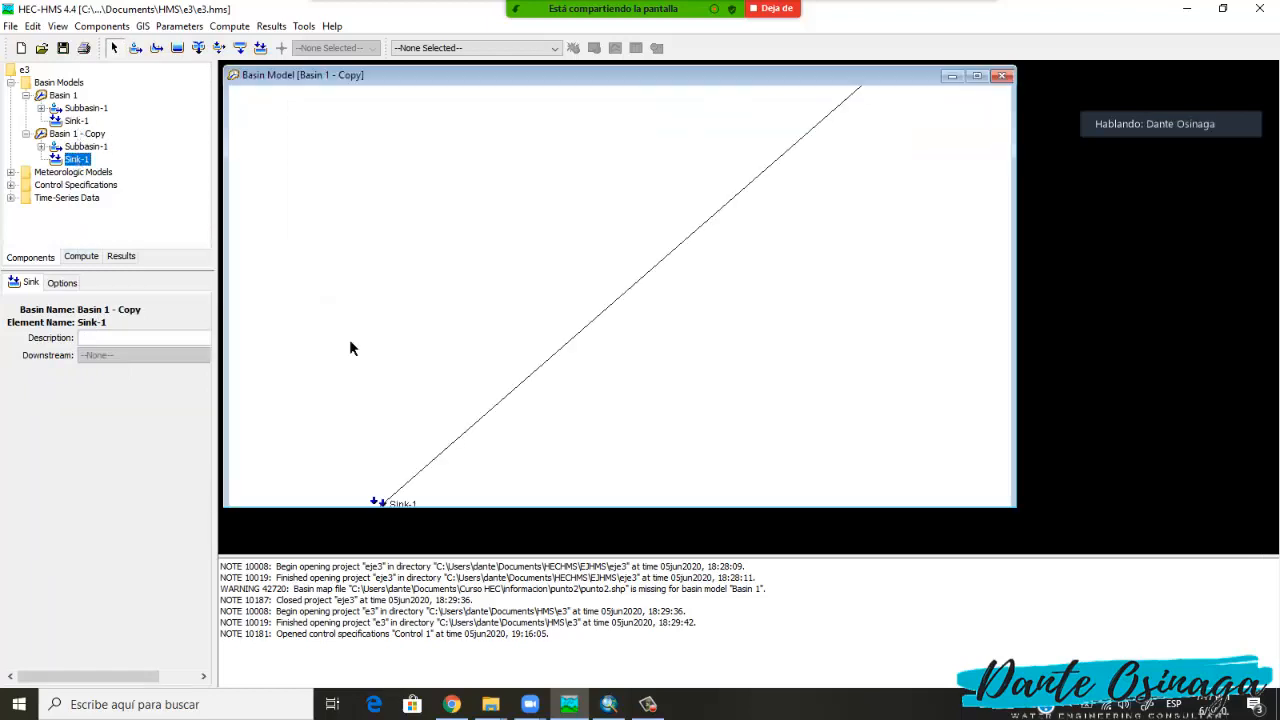
# Assign Gage 1 to Subbasin-1 in the specified hyetograph of the Met 1 meteorologic model.
pyautogui.click(11, 173)
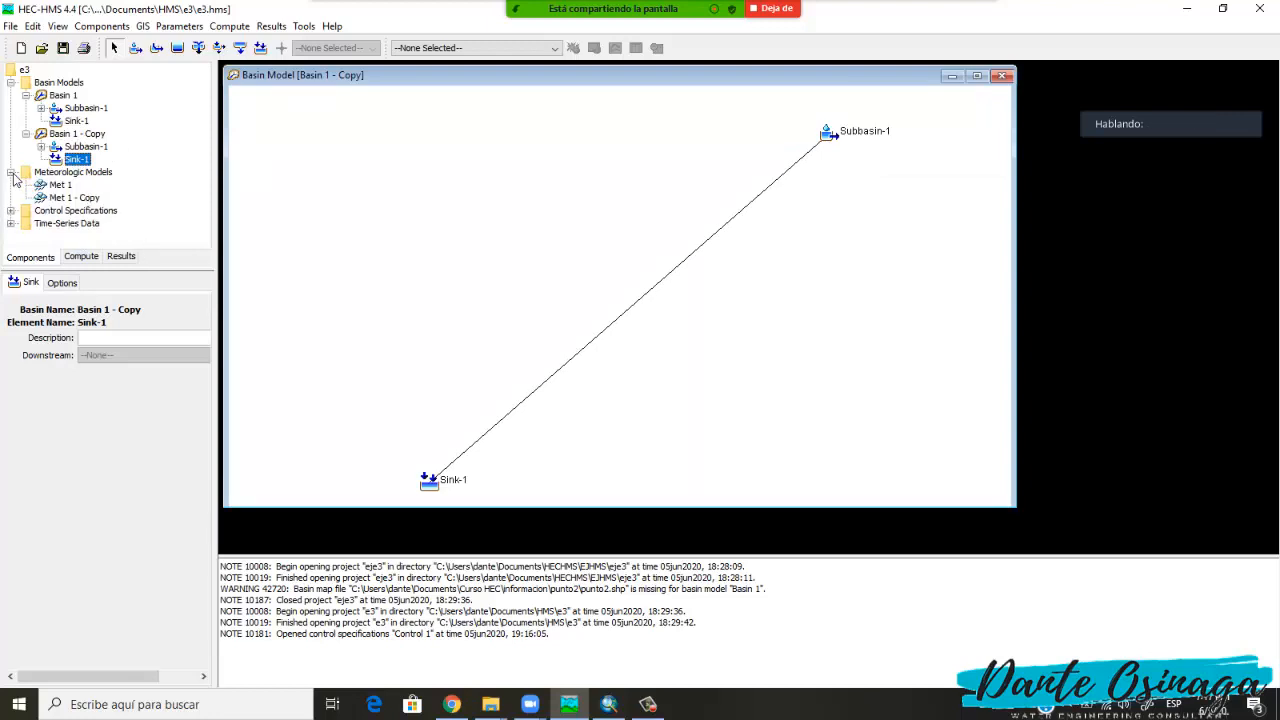
pyautogui.doubleClick(60, 185)
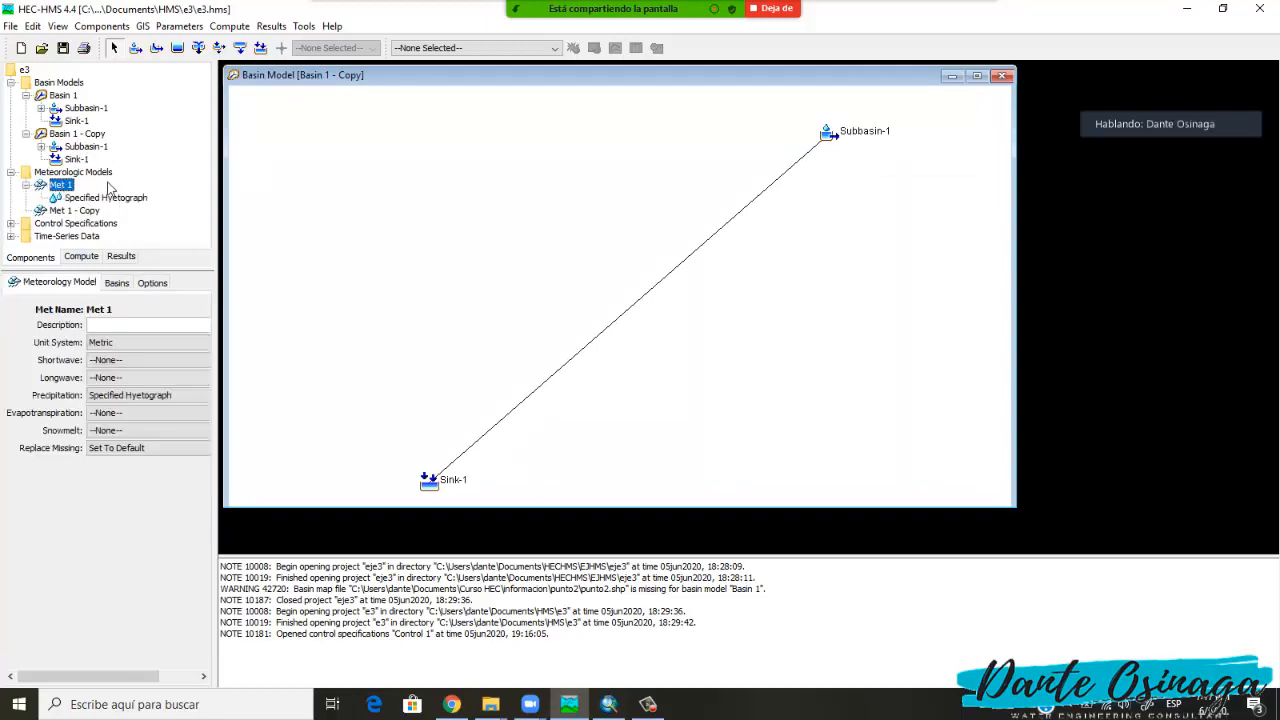
pyautogui.click(108, 200)
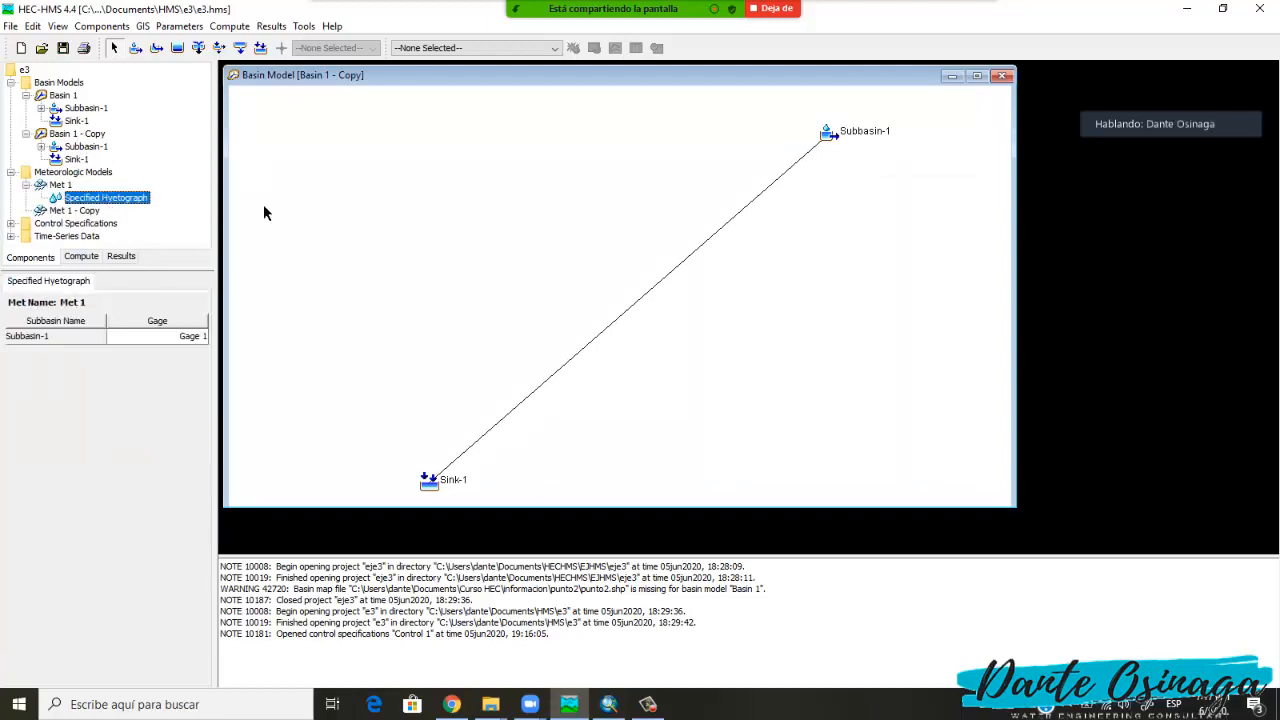
pyautogui.click(166, 338)
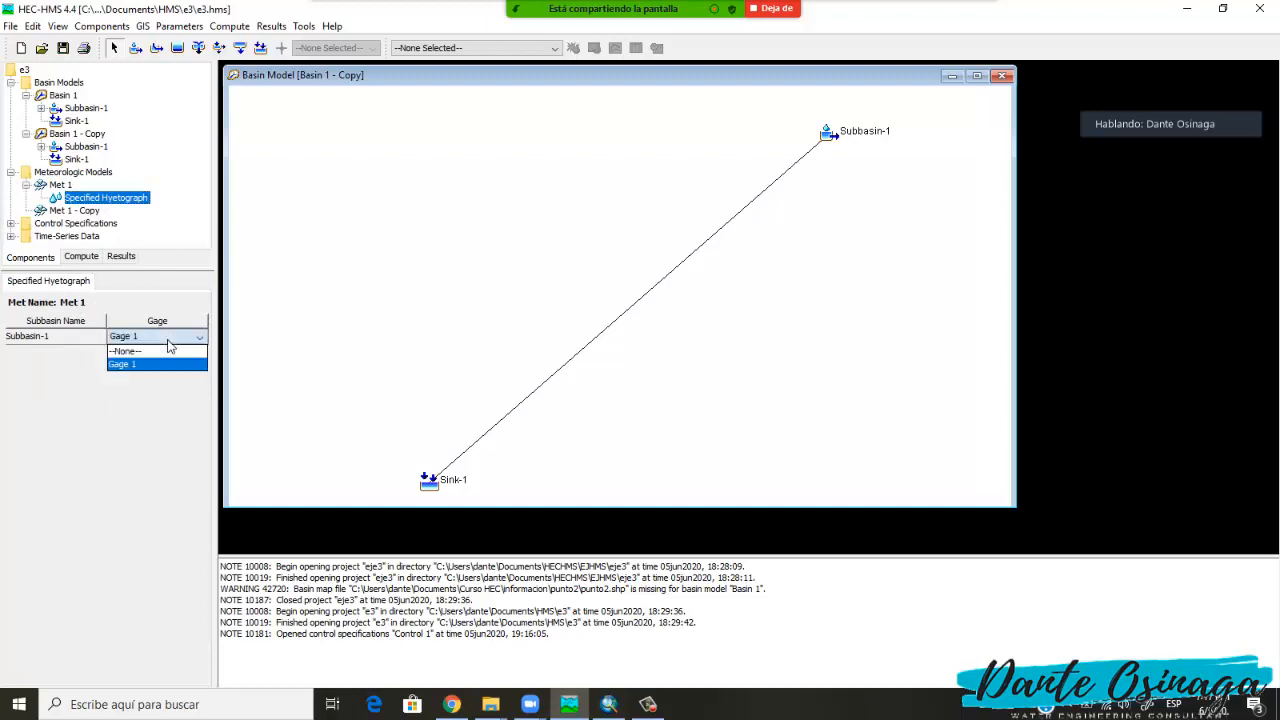
pyautogui.click(130, 365)
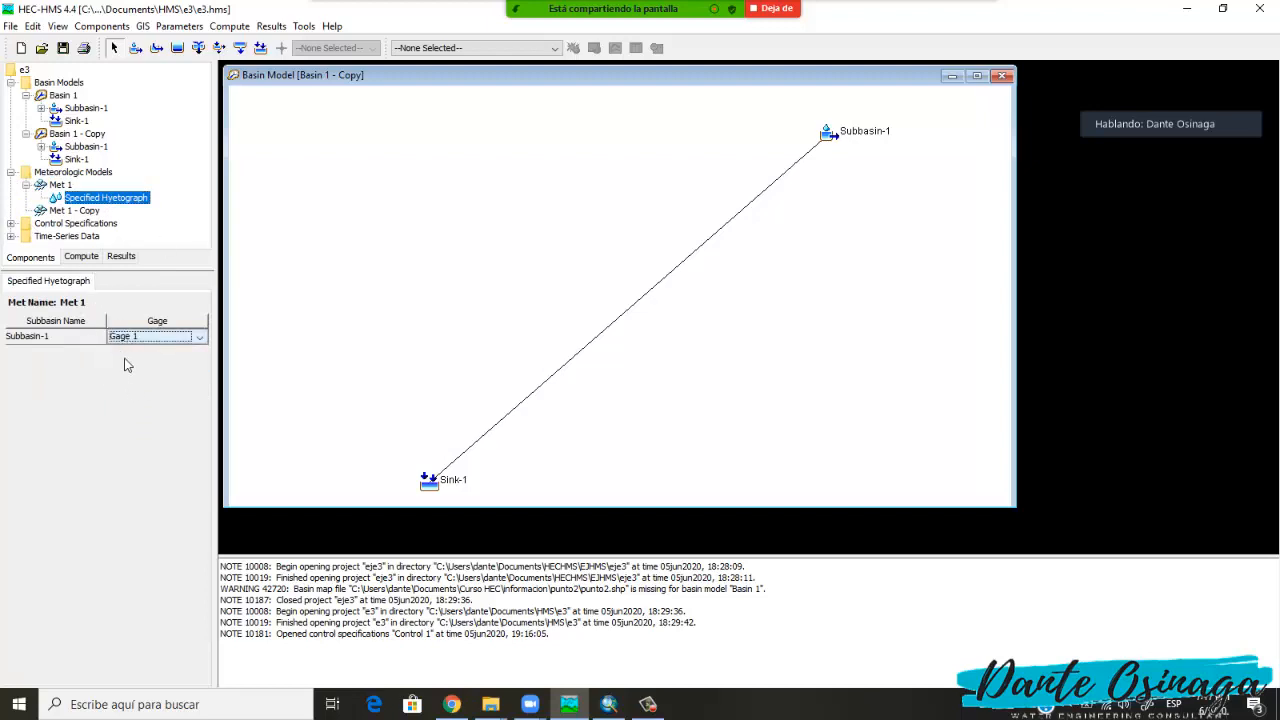
# Assign Gage 1 to Subbasin-1 in the specified hyetograph of the Met 1 - Copy meteorologic model.
pyautogui.click(68, 211)
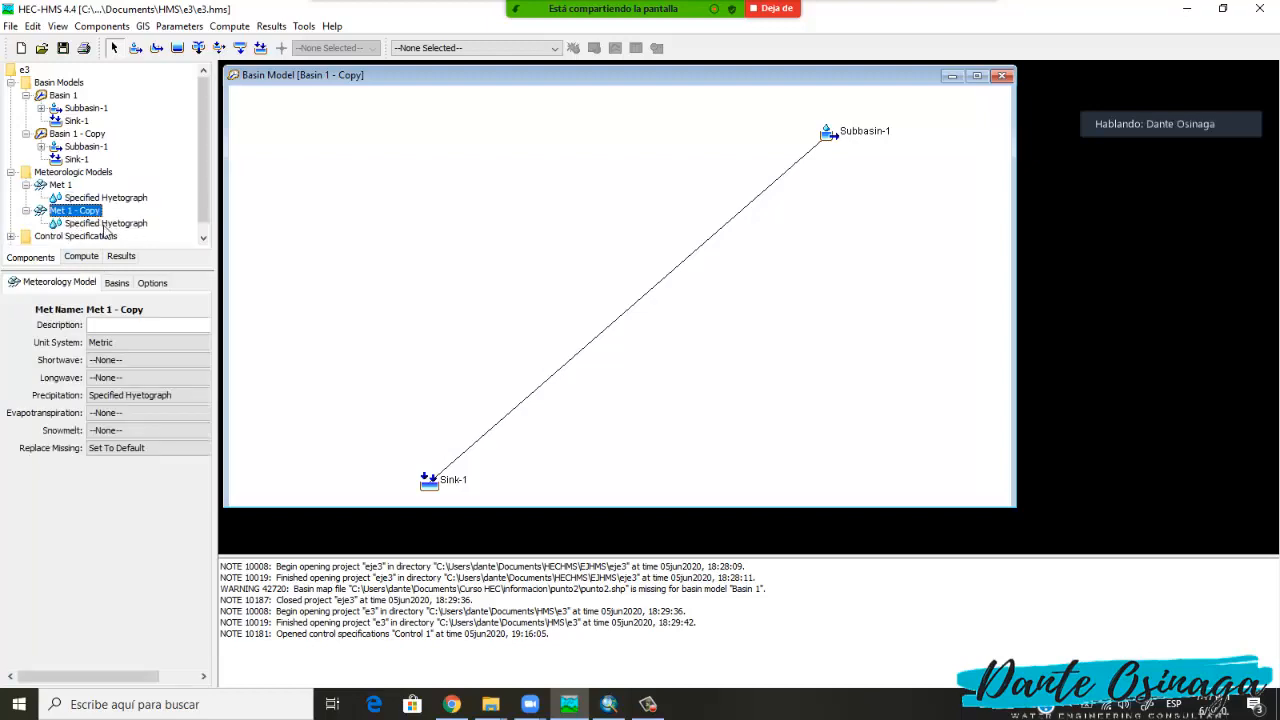
pyautogui.click(104, 224)
pyautogui.click(84, 211)
pyautogui.click(110, 224)
pyautogui.click(177, 341)
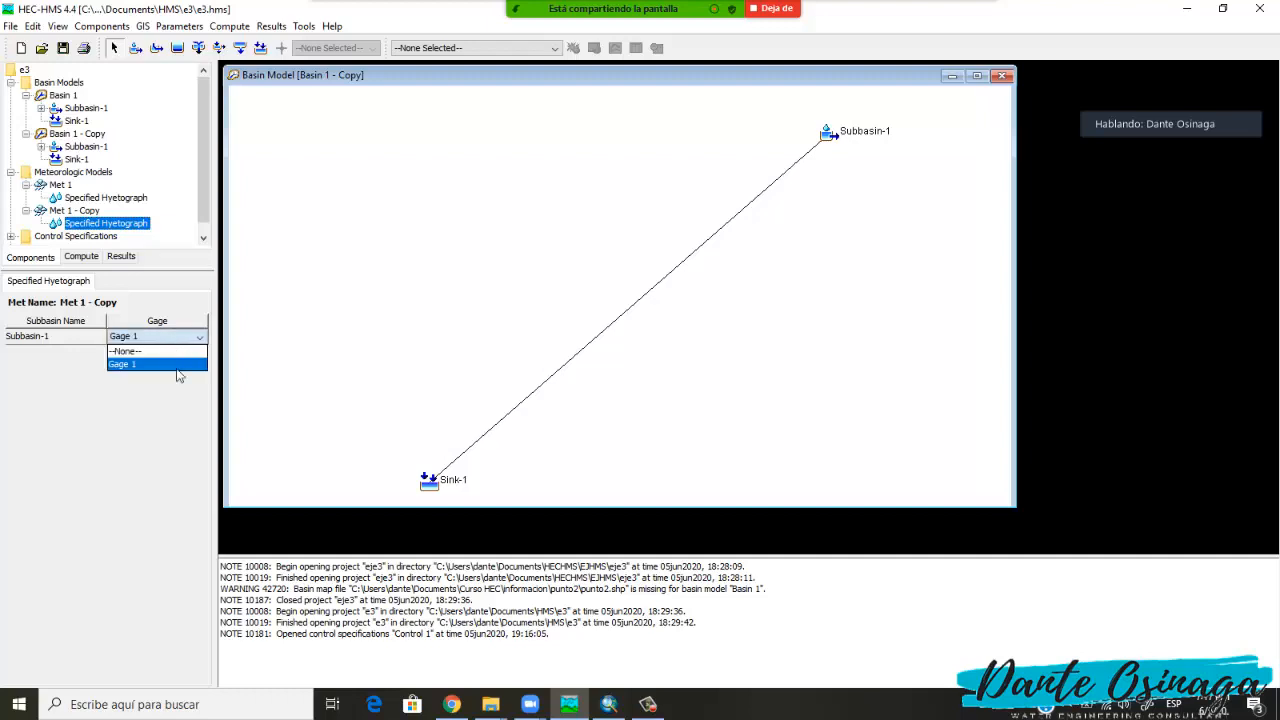
pyautogui.click(172, 366)
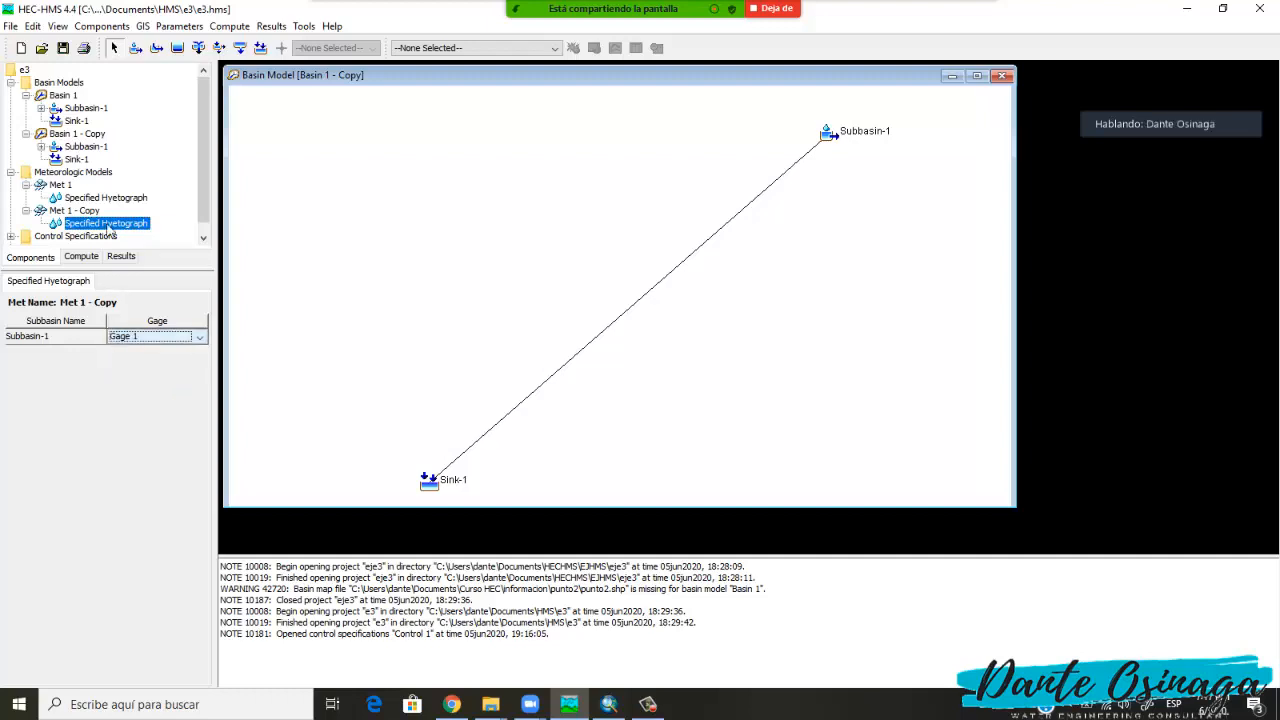
# Review the start and end dates, end time and time interval of the Control 1 control specifications.
pyautogui.scroll(-1, 93, 210)
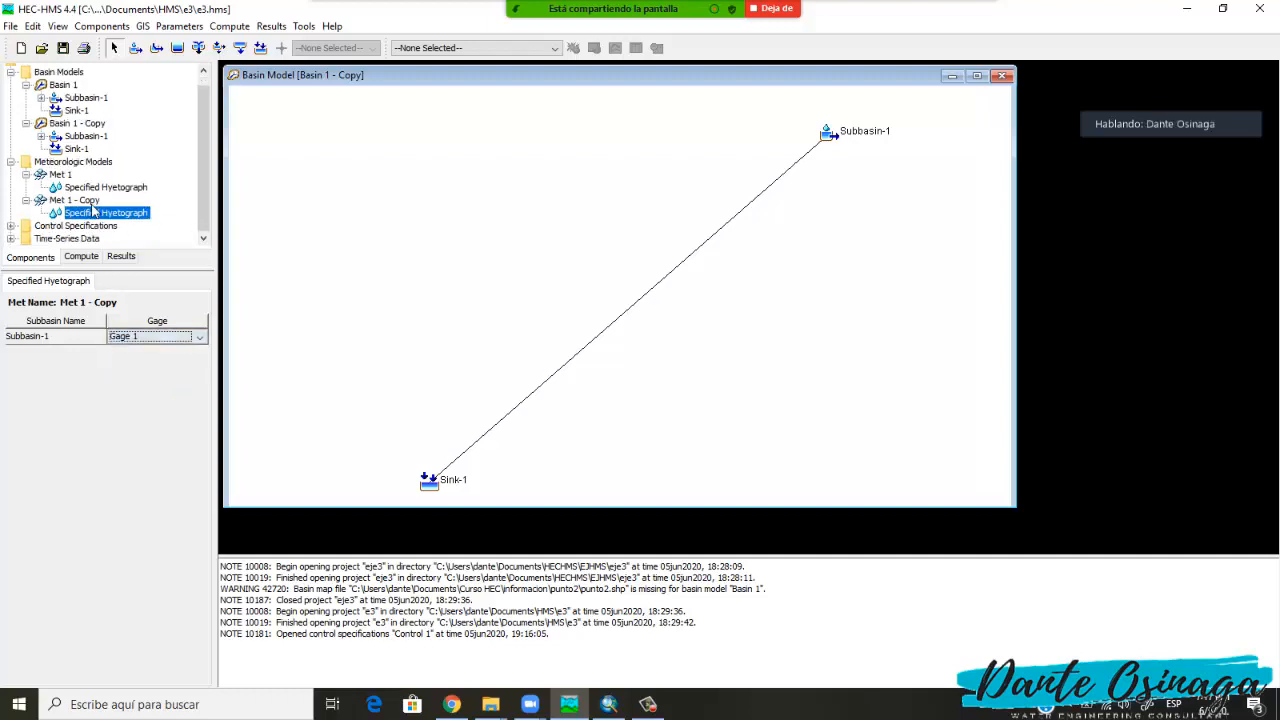
pyautogui.click(10, 226)
pyautogui.scroll(-1, 118, 229)
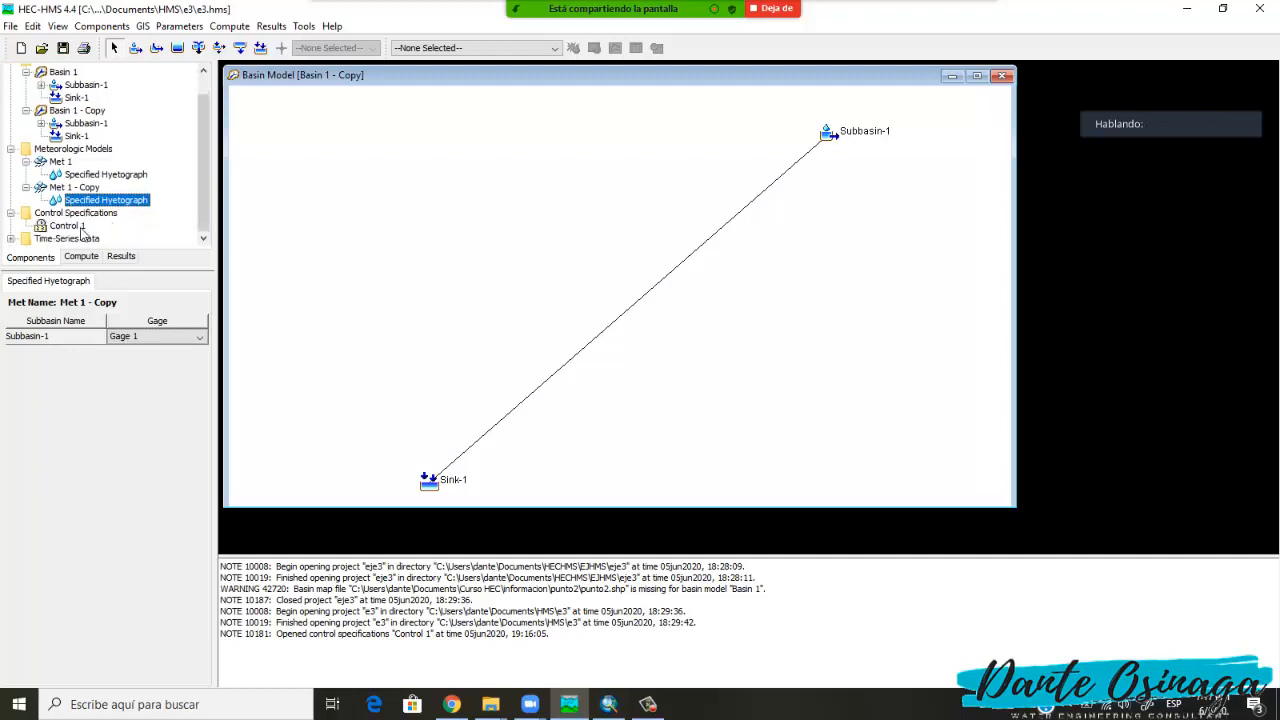
pyautogui.click(80, 228)
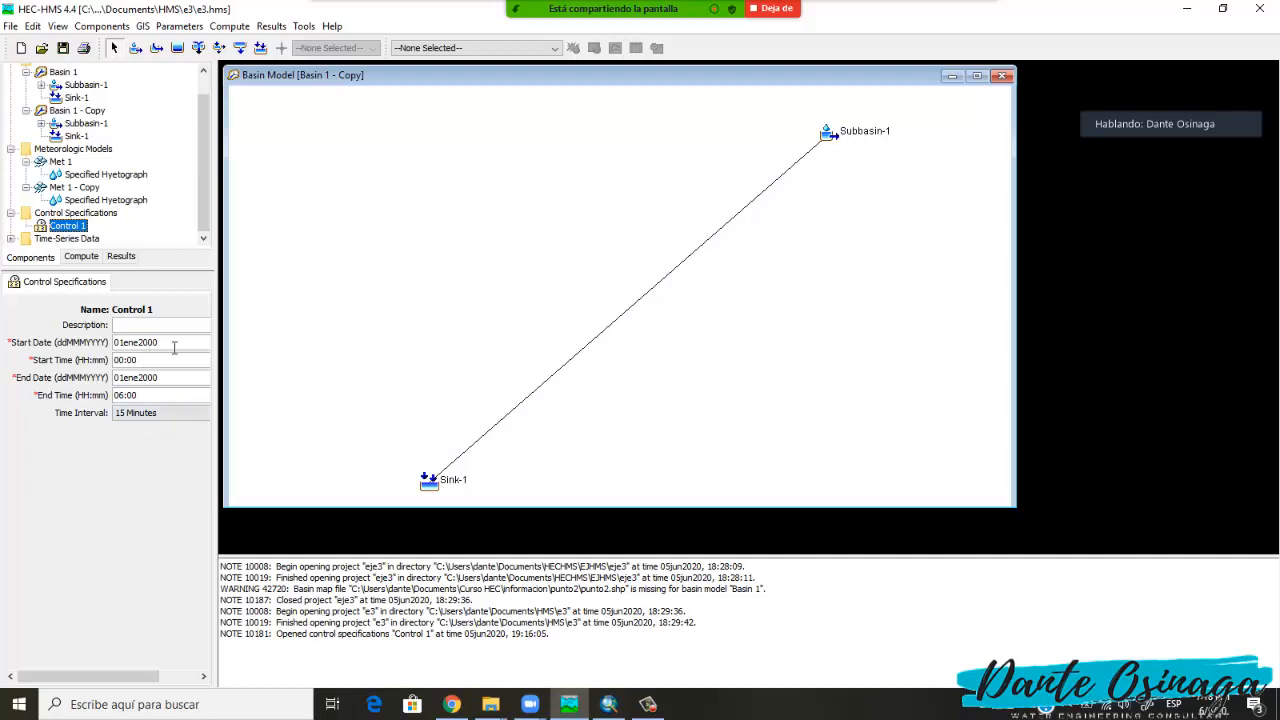
pyautogui.moveTo(159, 342); pyautogui.dragTo(118, 342)
pyautogui.moveTo(162, 378); pyautogui.dragTo(124, 373)
pyautogui.moveTo(164, 398); pyautogui.dragTo(118, 400)
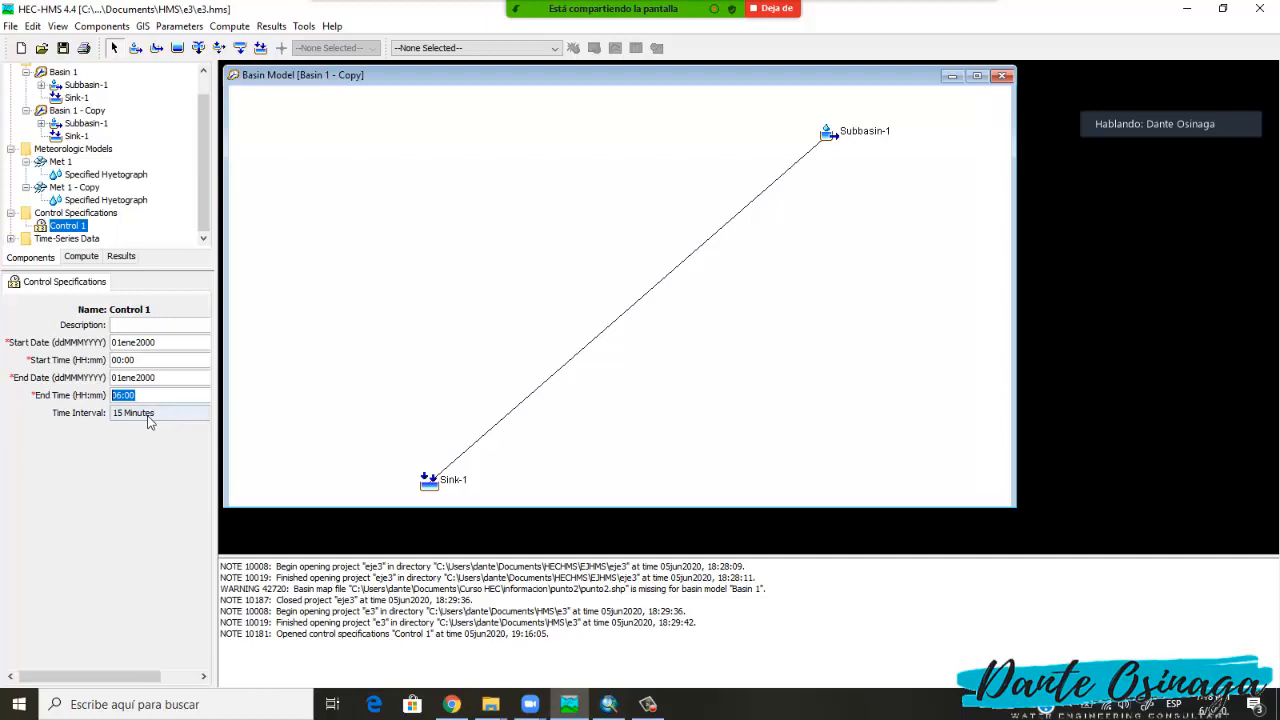
# Expand the time-series data down to the time window of precipitation Gage 1.
pyautogui.click(11, 239)
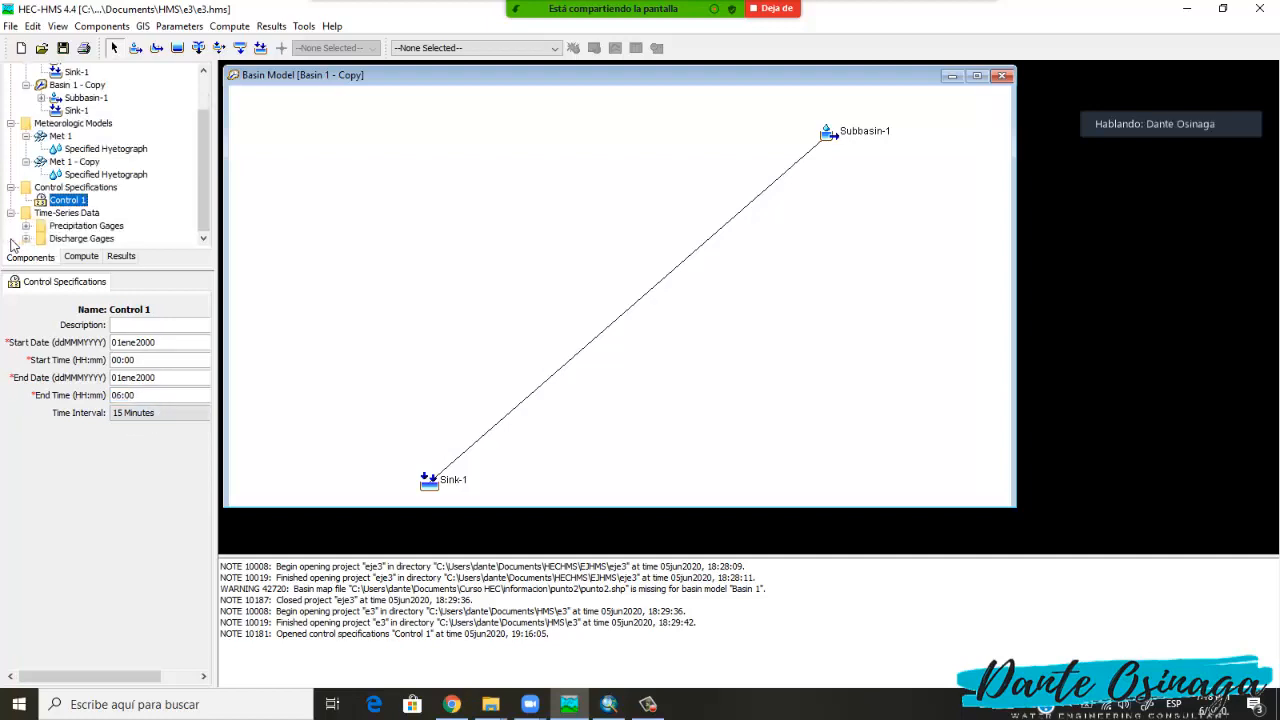
pyautogui.click(68, 215)
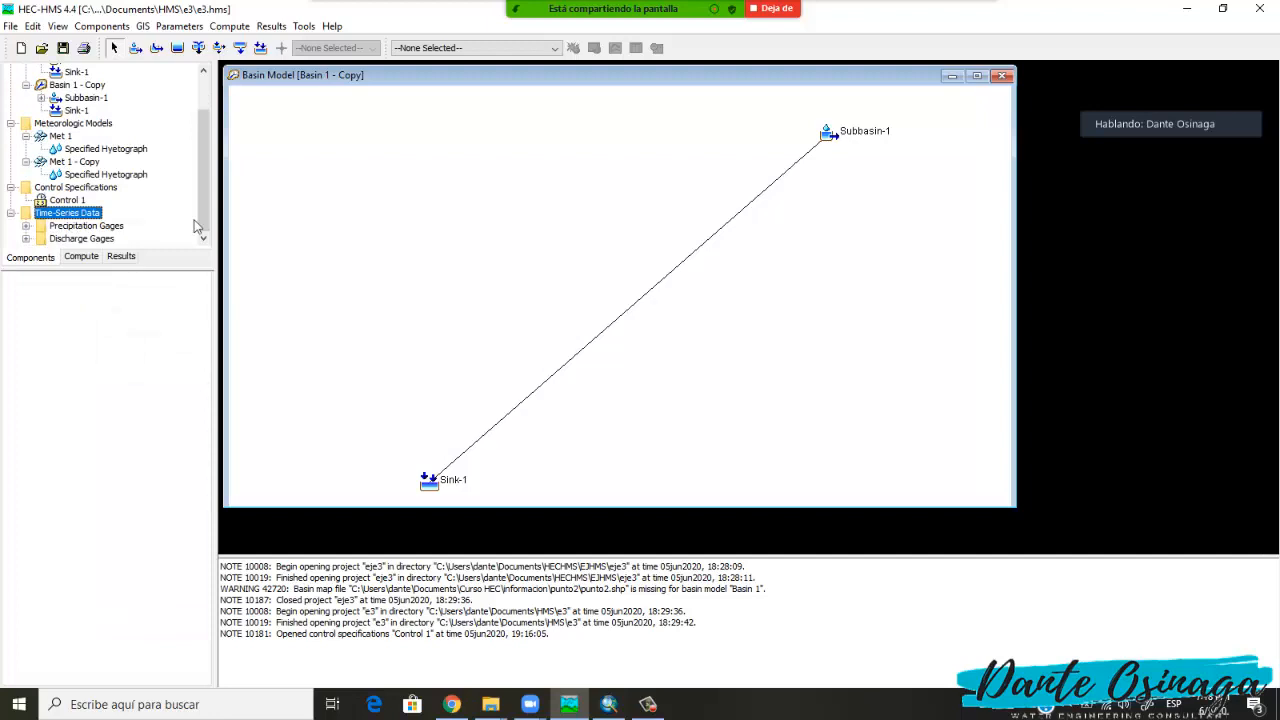
pyautogui.click(80, 226)
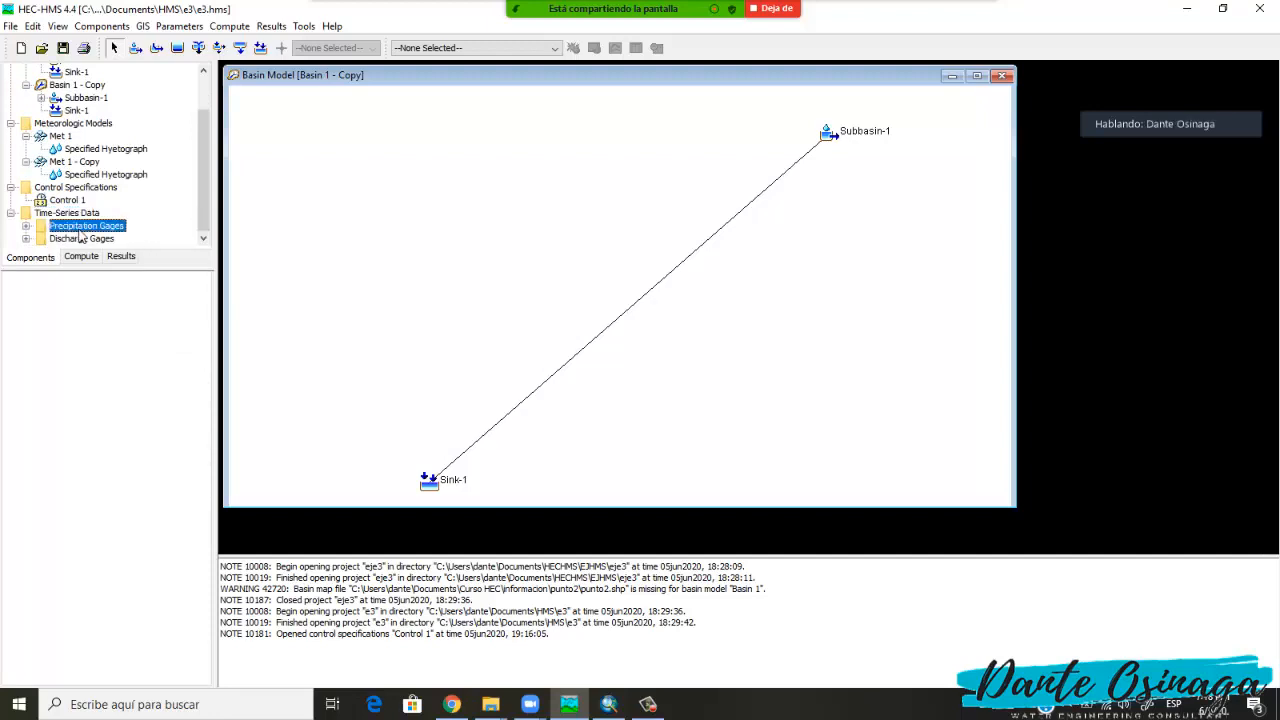
pyautogui.click(26, 226)
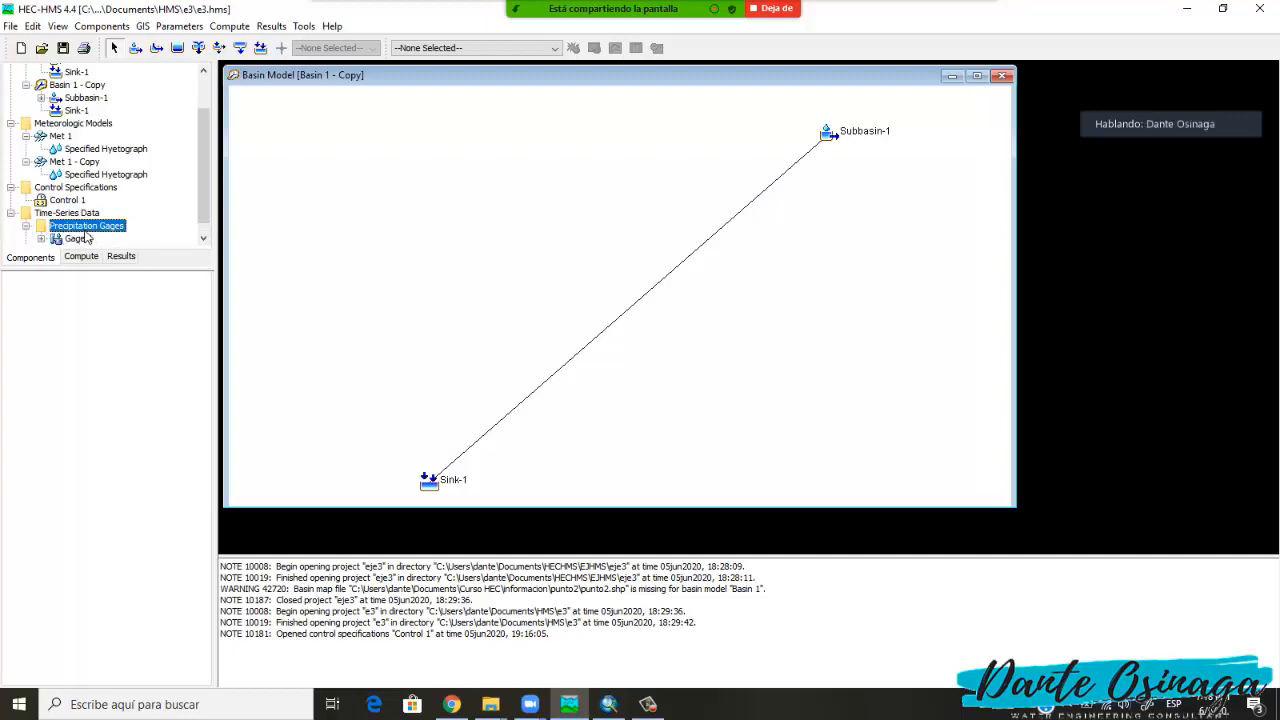
pyautogui.scroll(-1, 85, 238)
pyautogui.click(42, 227)
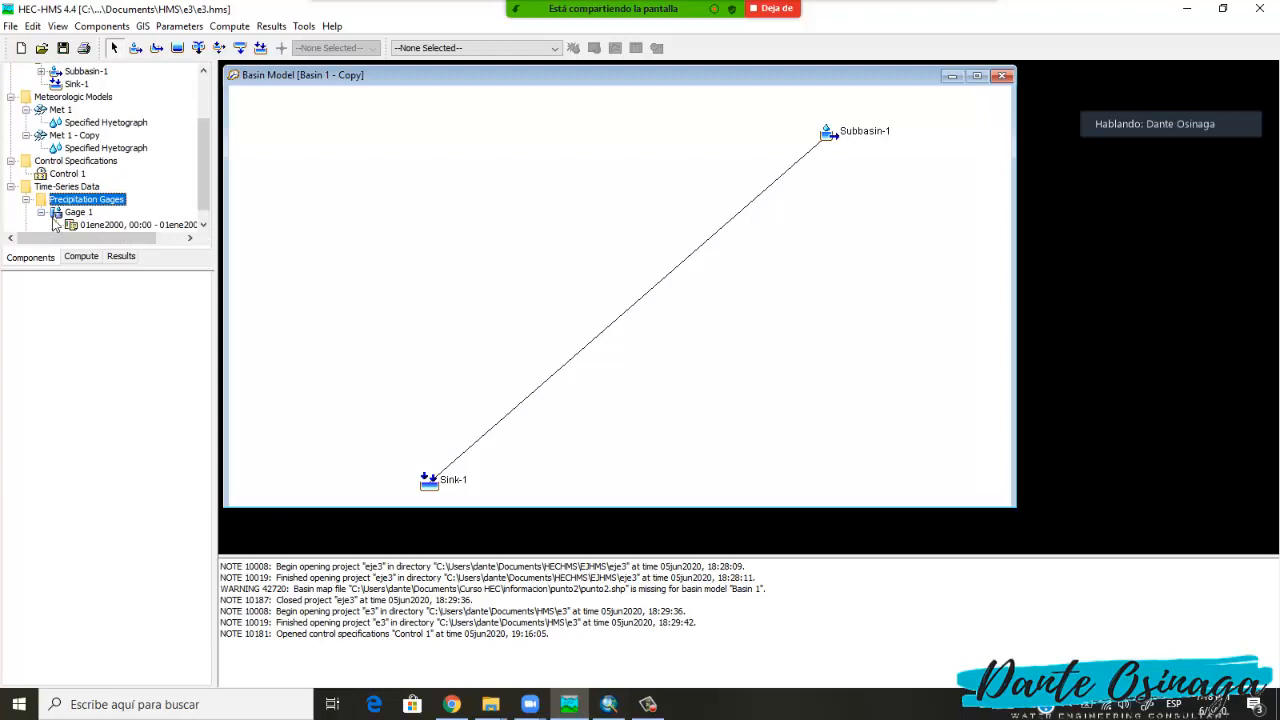
# Set the data source of precipitation Gage 1 to Manual Entry and its units to Incremental Millimeters.
pyautogui.click(77, 213)
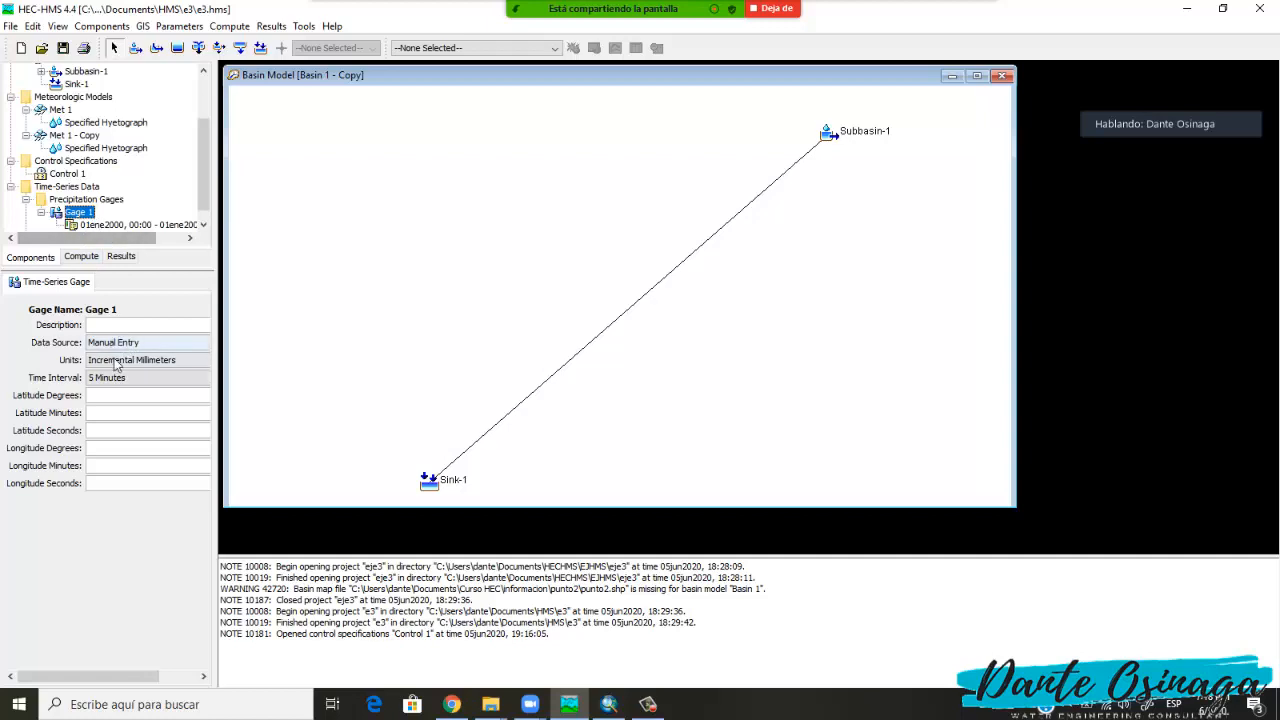
pyautogui.click(85, 216)
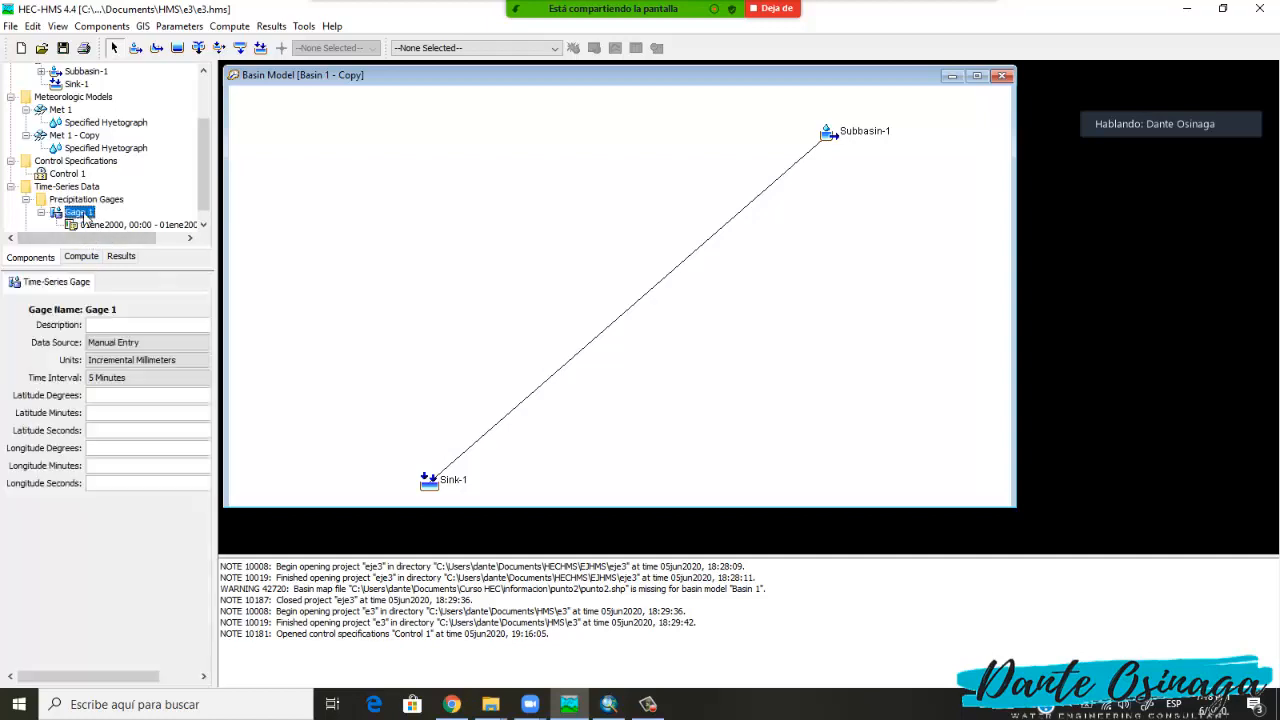
pyautogui.click(124, 345)
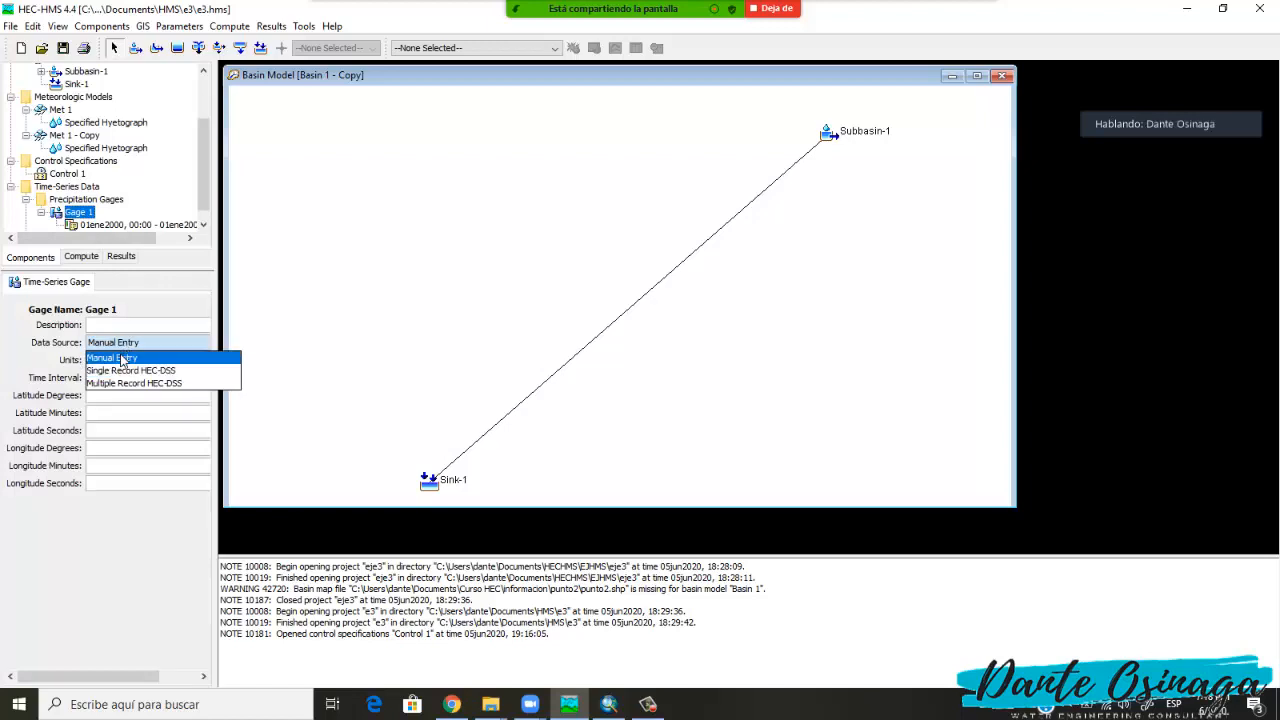
pyautogui.click(110, 357)
pyautogui.click(104, 361)
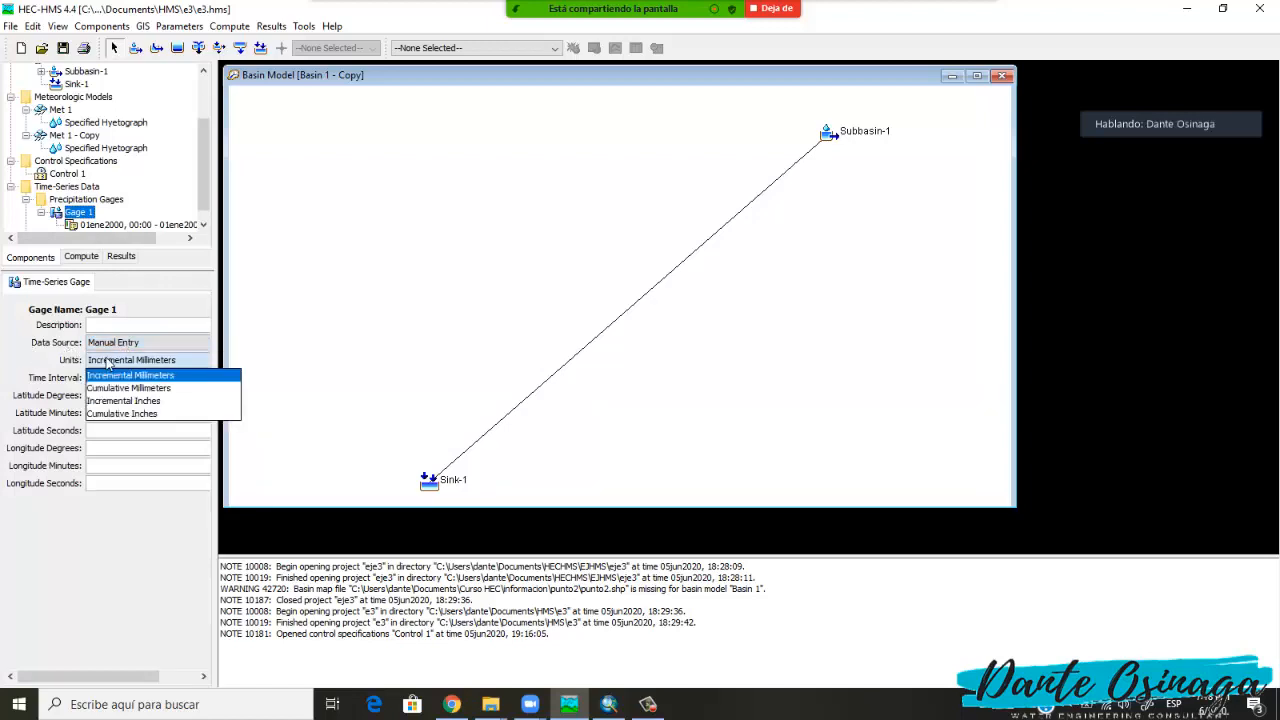
pyautogui.click(127, 377)
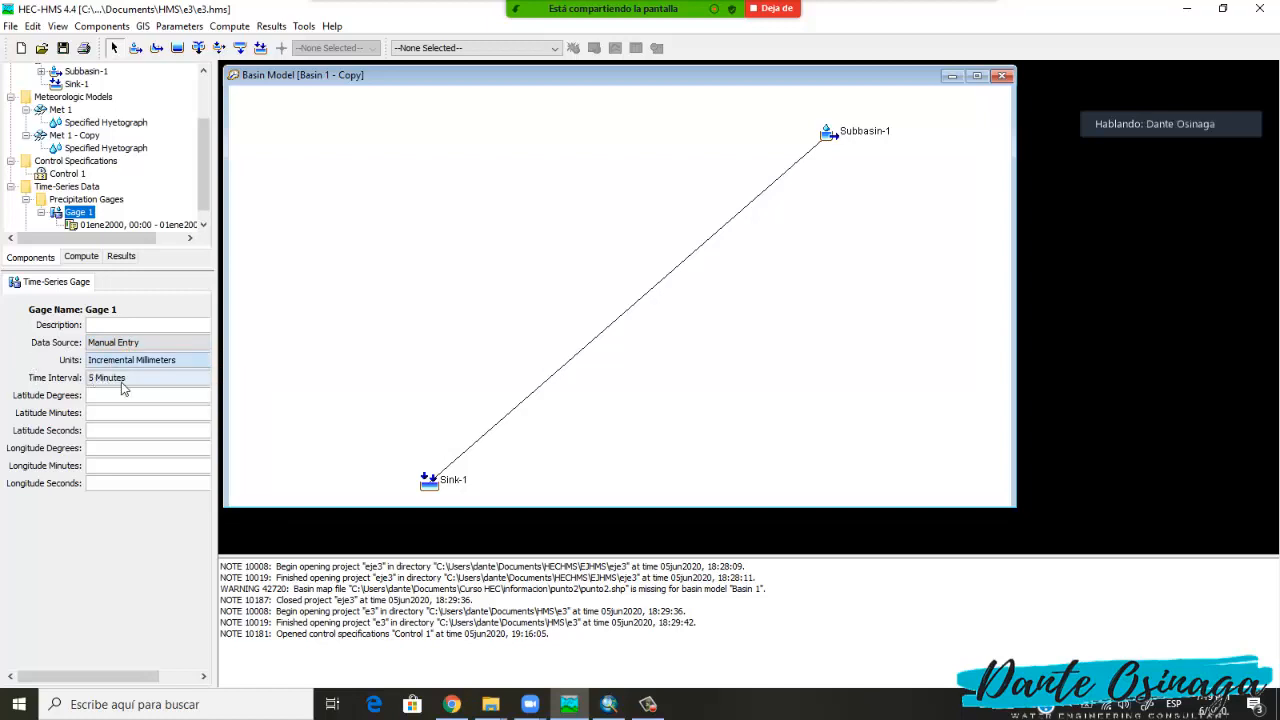
# Review the time window, precipitation table and graph of Gage 1.
pyautogui.click(113, 227)
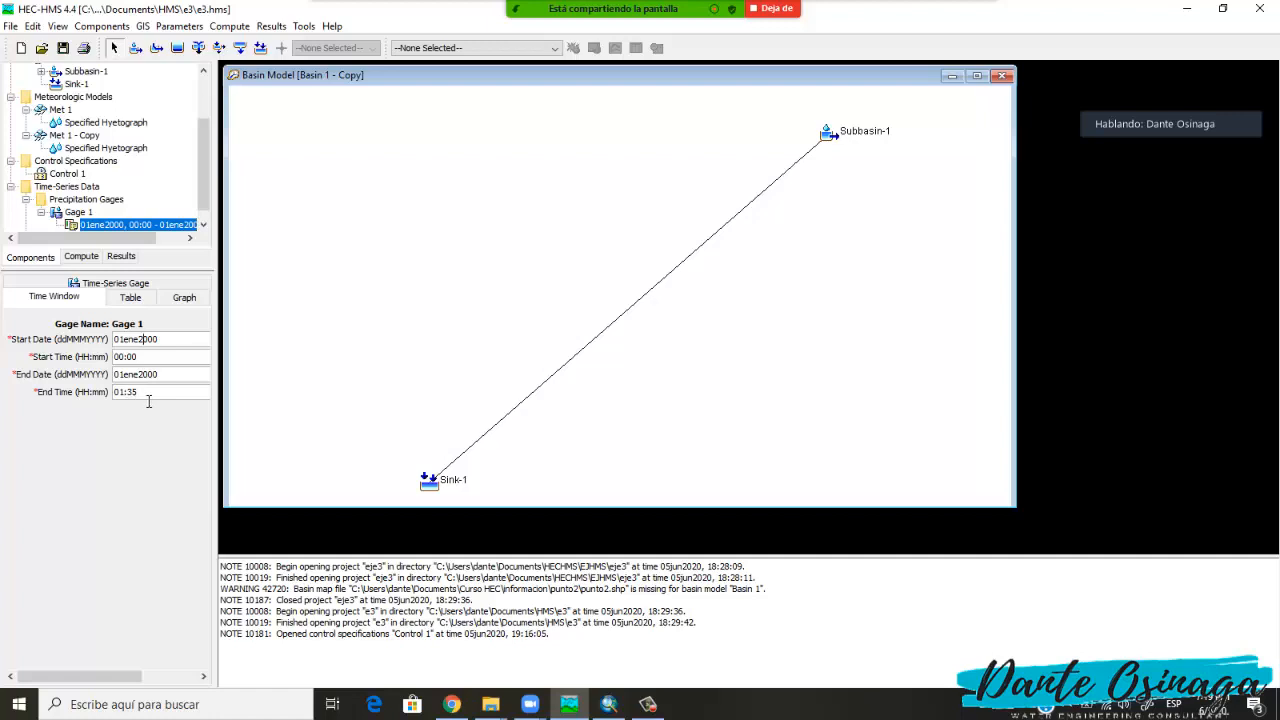
pyautogui.click(131, 299)
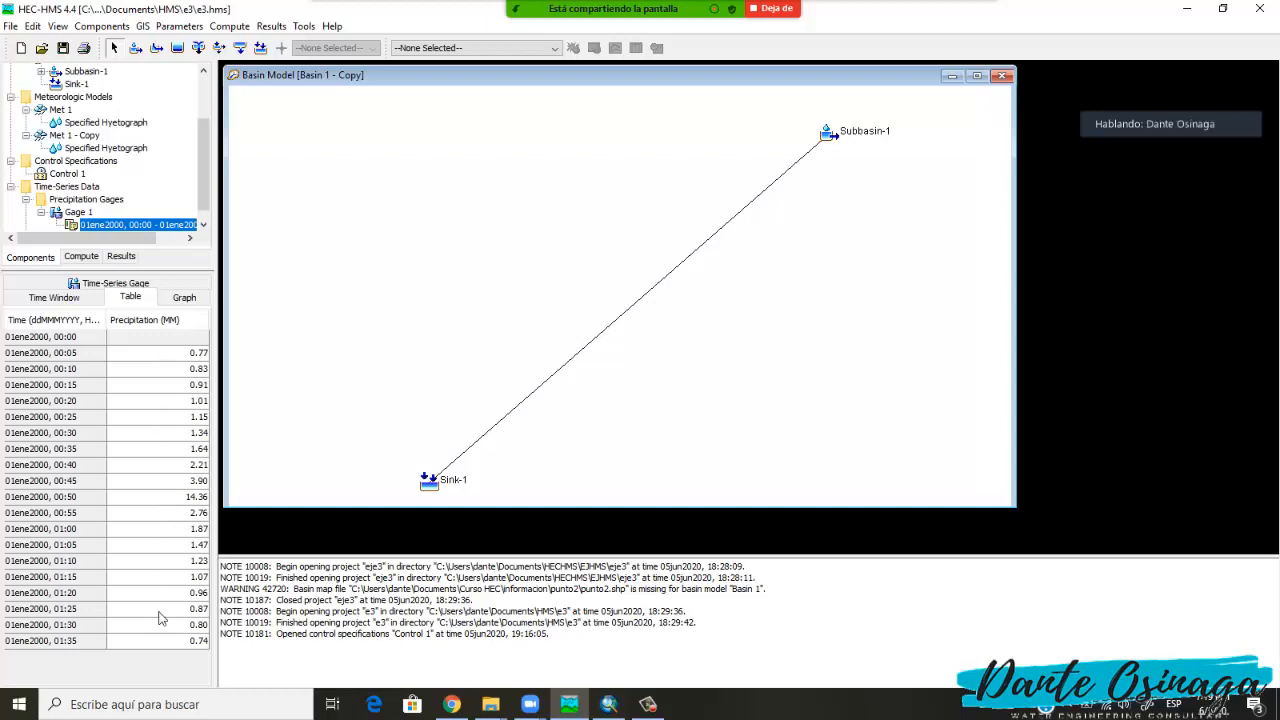
pyautogui.click(184, 298)
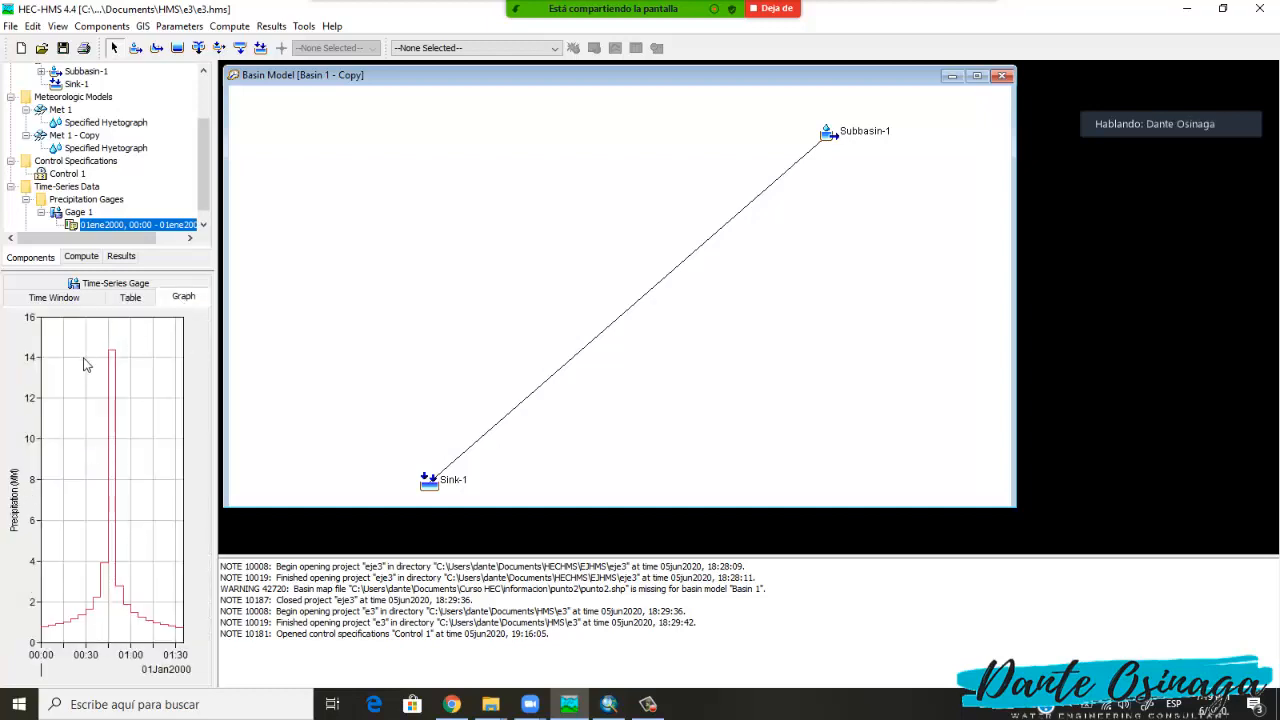
# Expand the discharge gages down to the obs 1 time window and review the data source, units and time interval of obs 1.
pyautogui.scroll(-1, 110, 230)
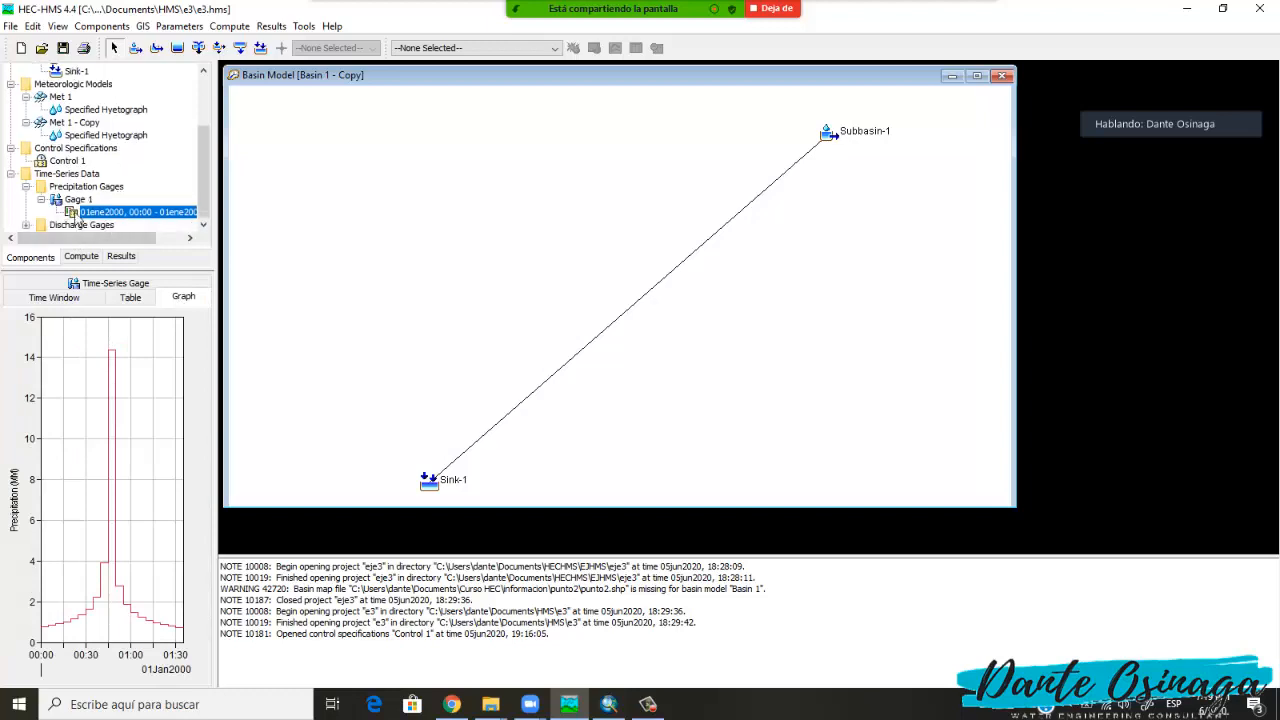
pyautogui.click(26, 225)
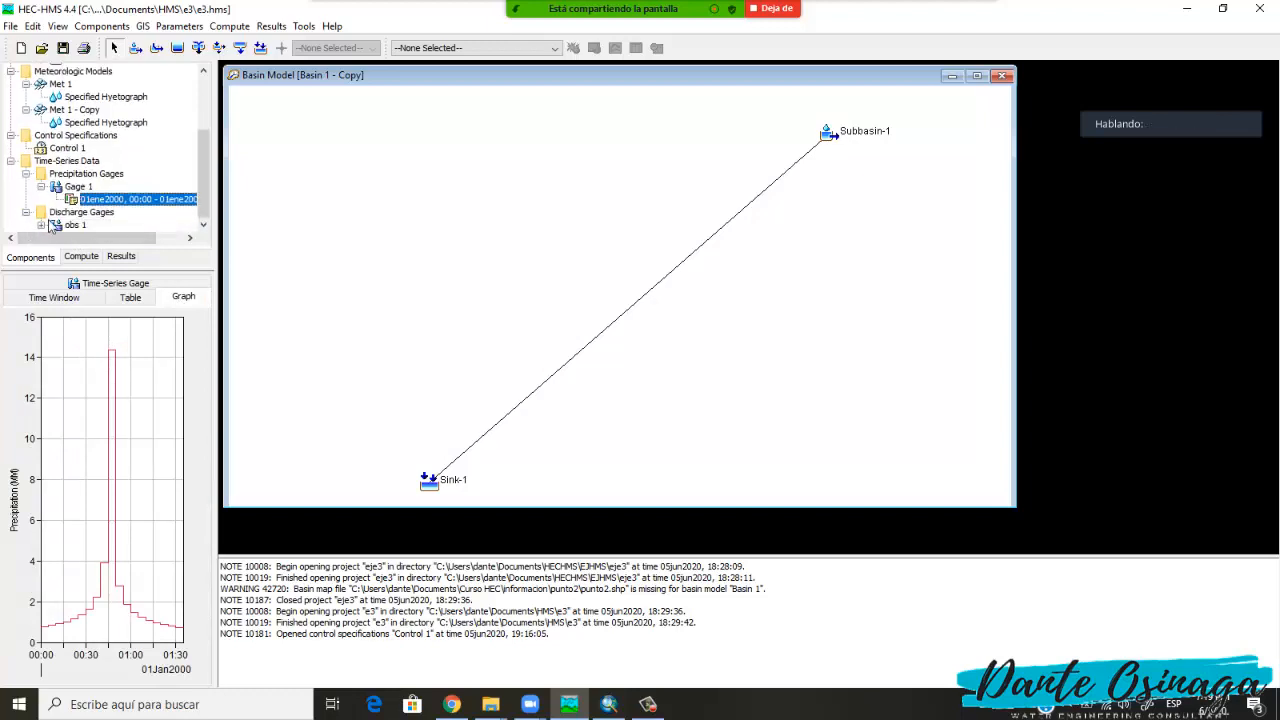
pyautogui.click(42, 226)
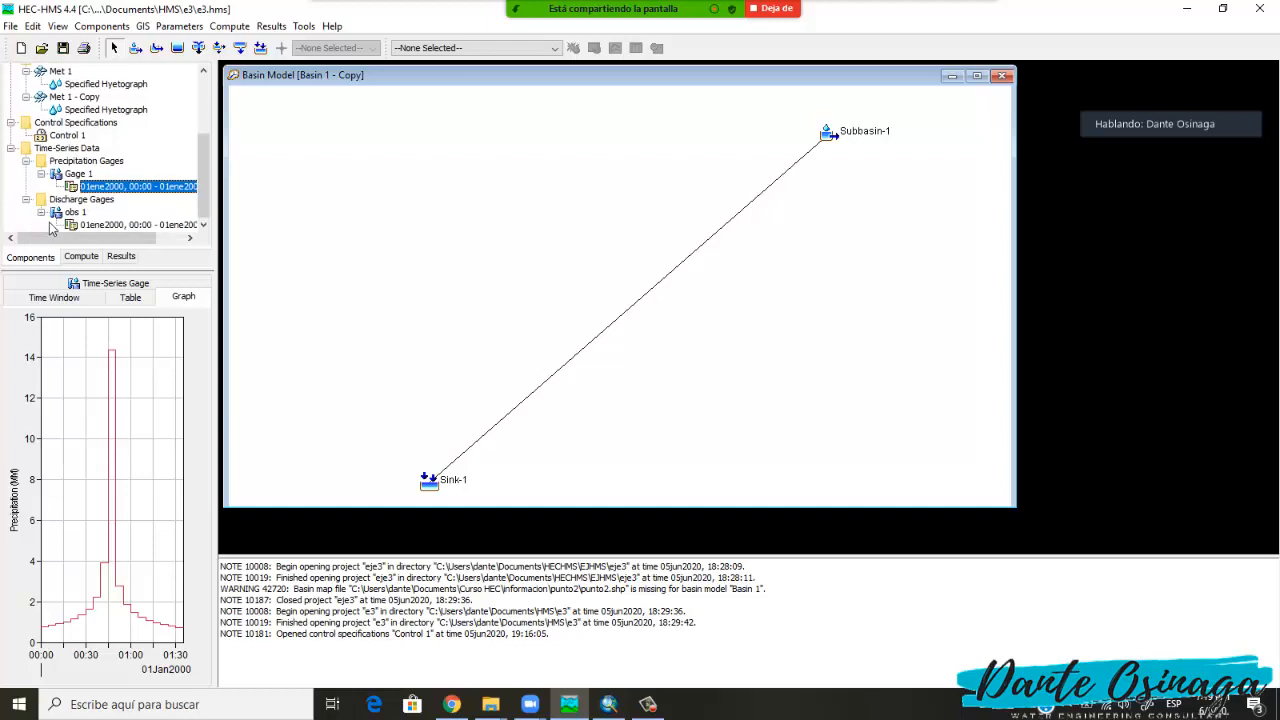
pyautogui.click(62, 200)
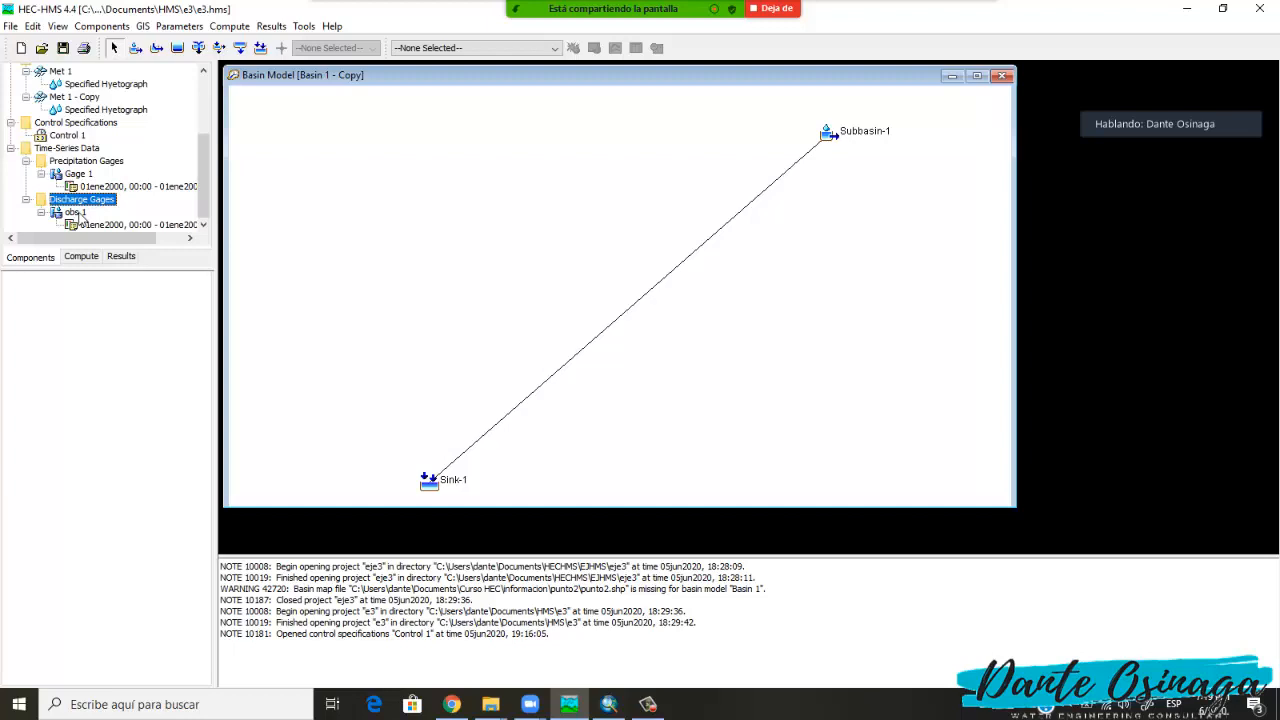
pyautogui.click(76, 213)
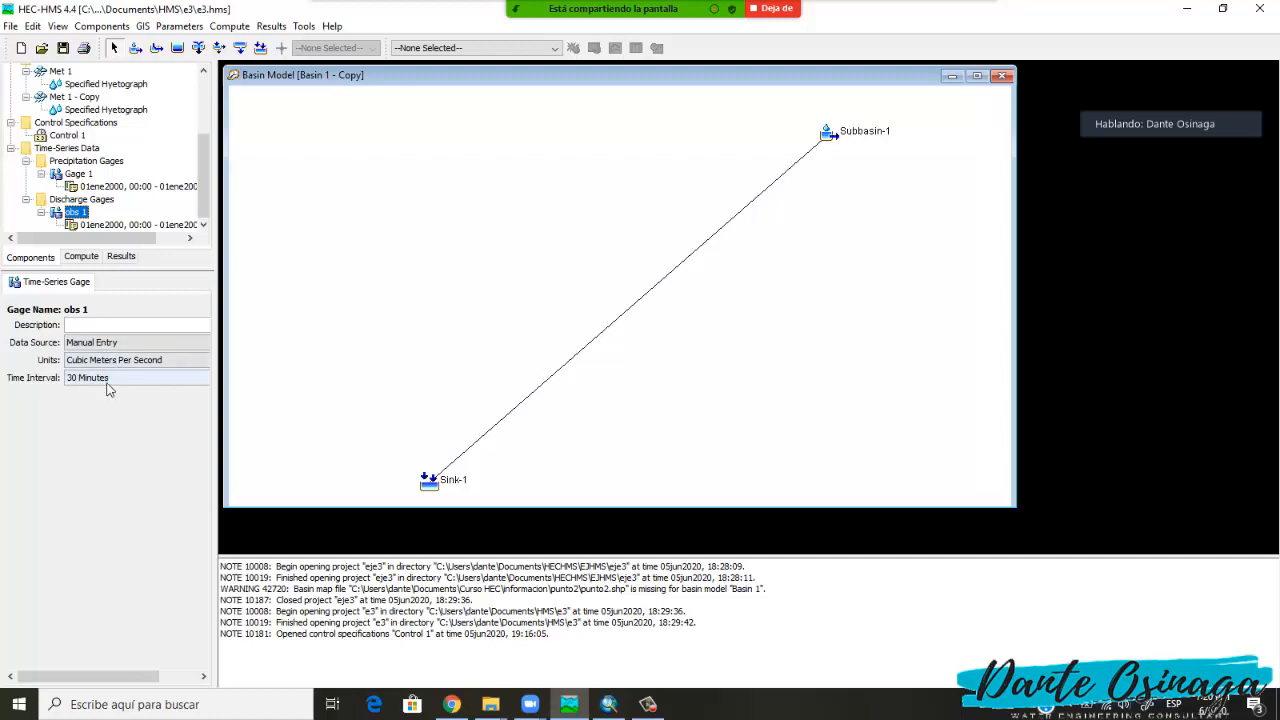
# Examine the time window, discharge table and hydrograph of discharge gage obs 1, comparing them with its gage settings.
pyautogui.click(110, 225)
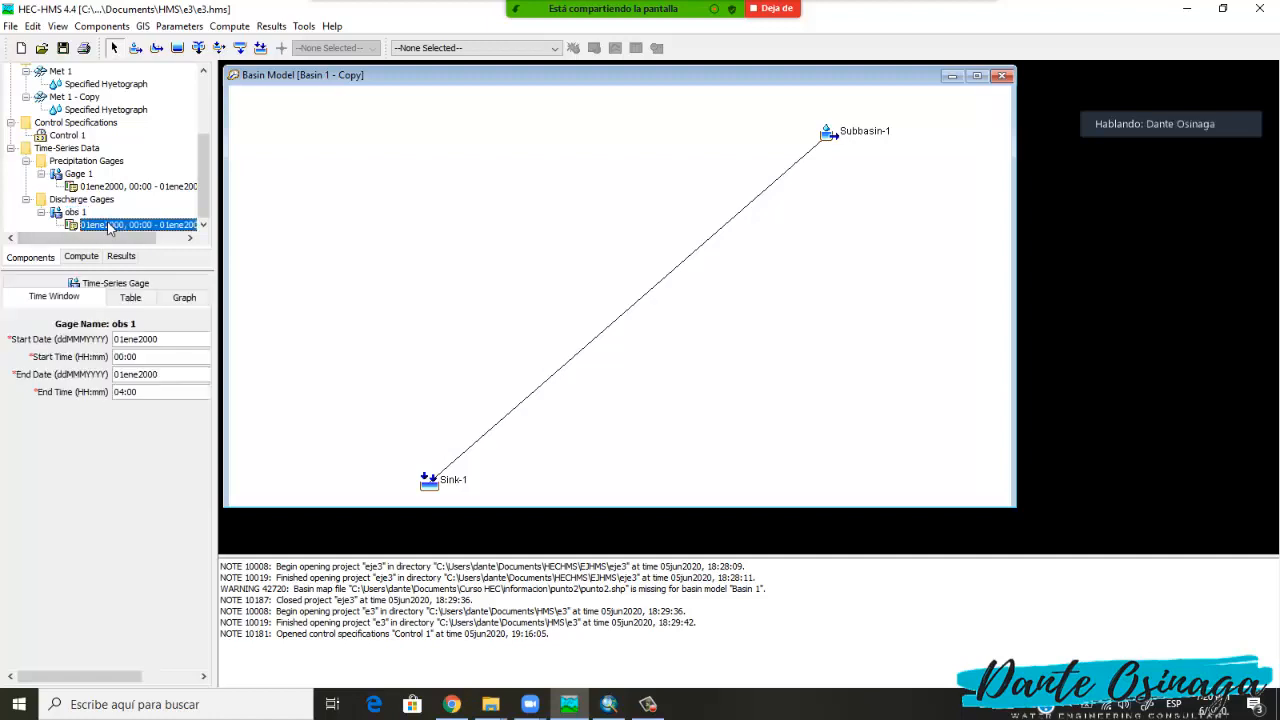
pyautogui.click(132, 298)
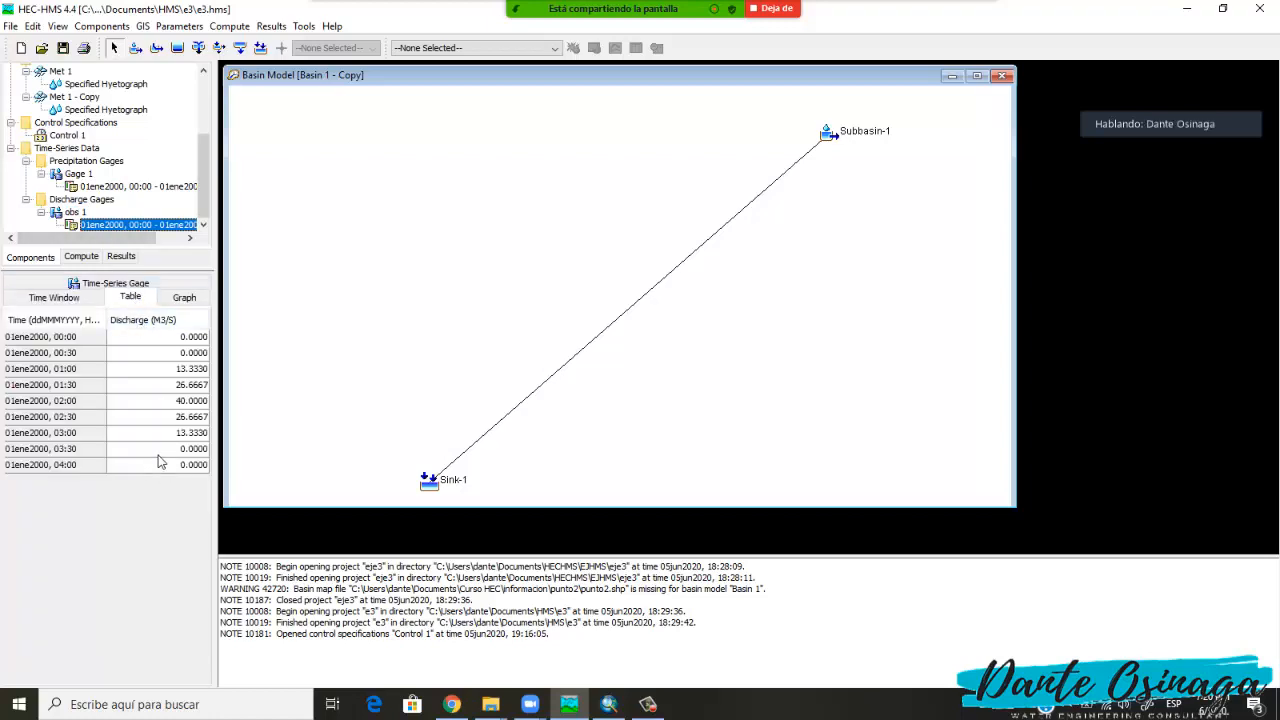
pyautogui.click(180, 299)
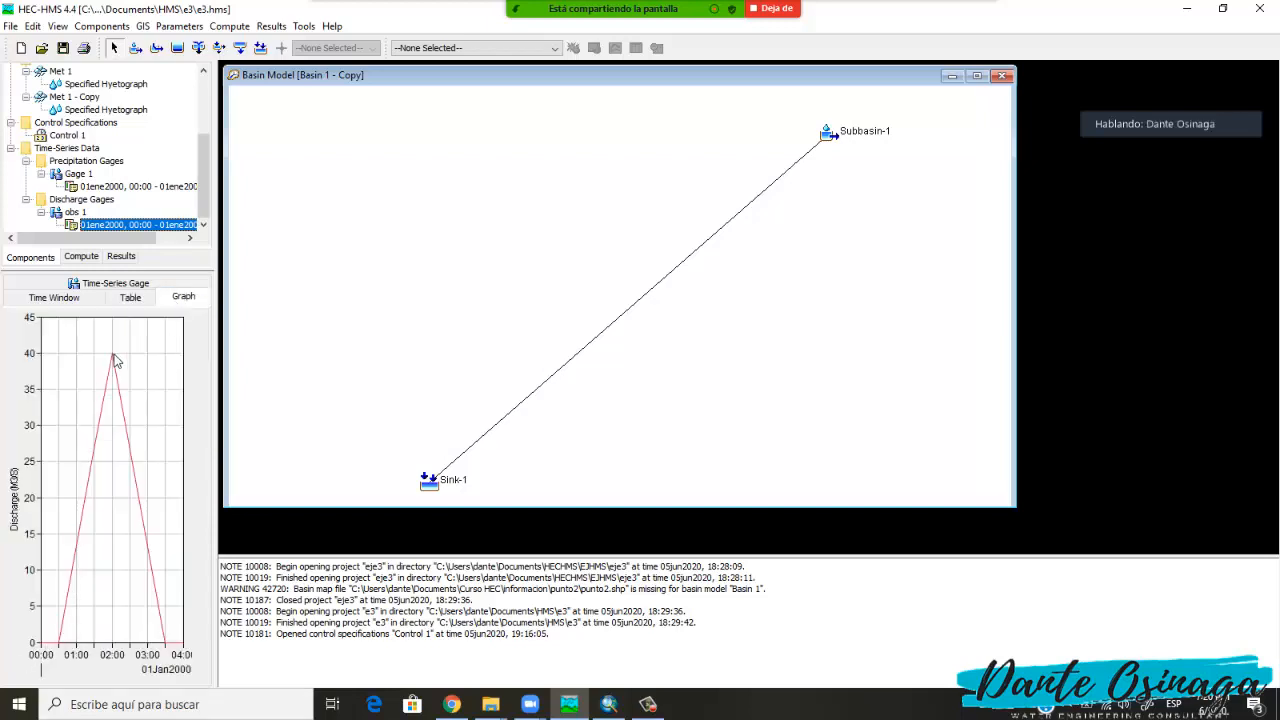
pyautogui.click(142, 298)
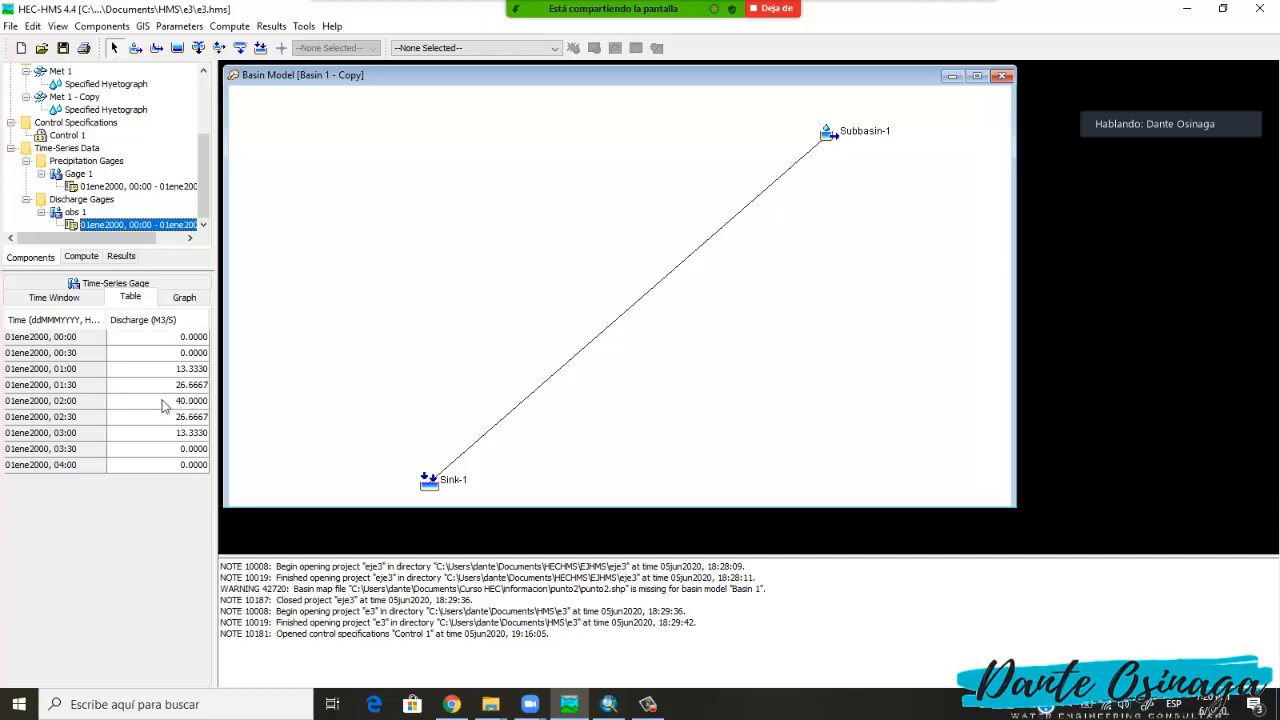
pyautogui.click(182, 297)
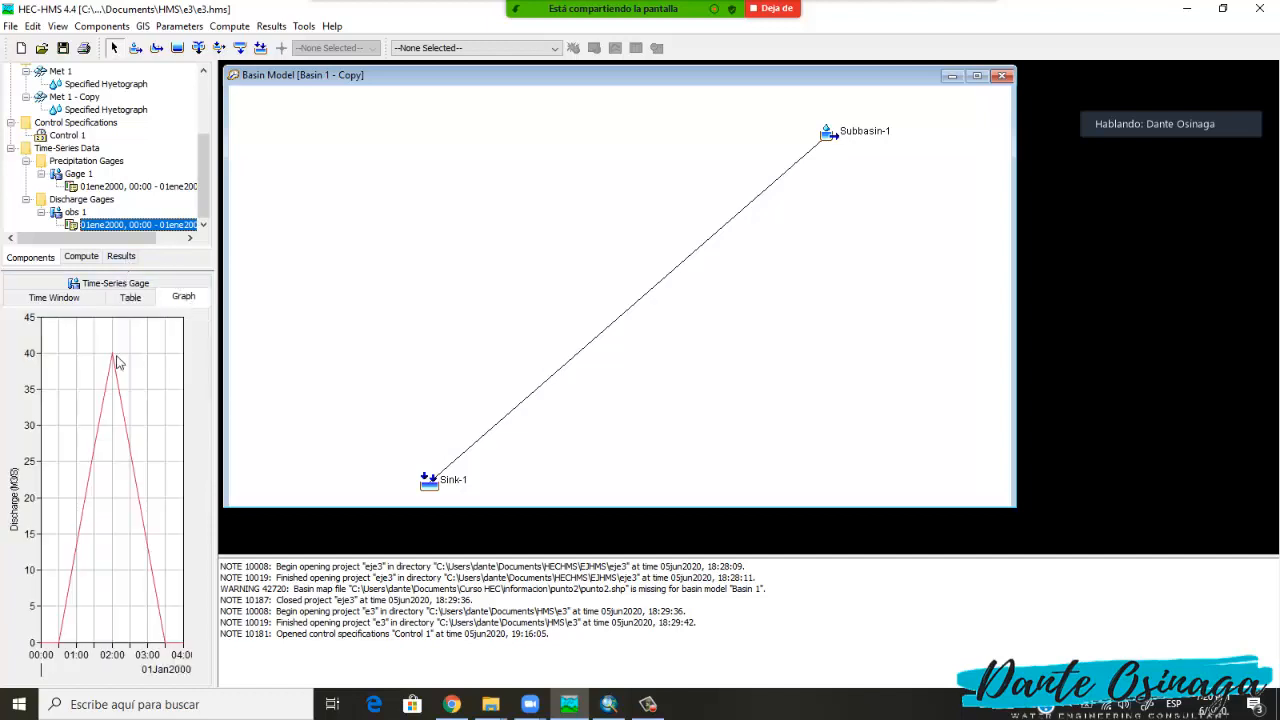
pyautogui.moveTo(116, 361)
pyautogui.click(120, 285)
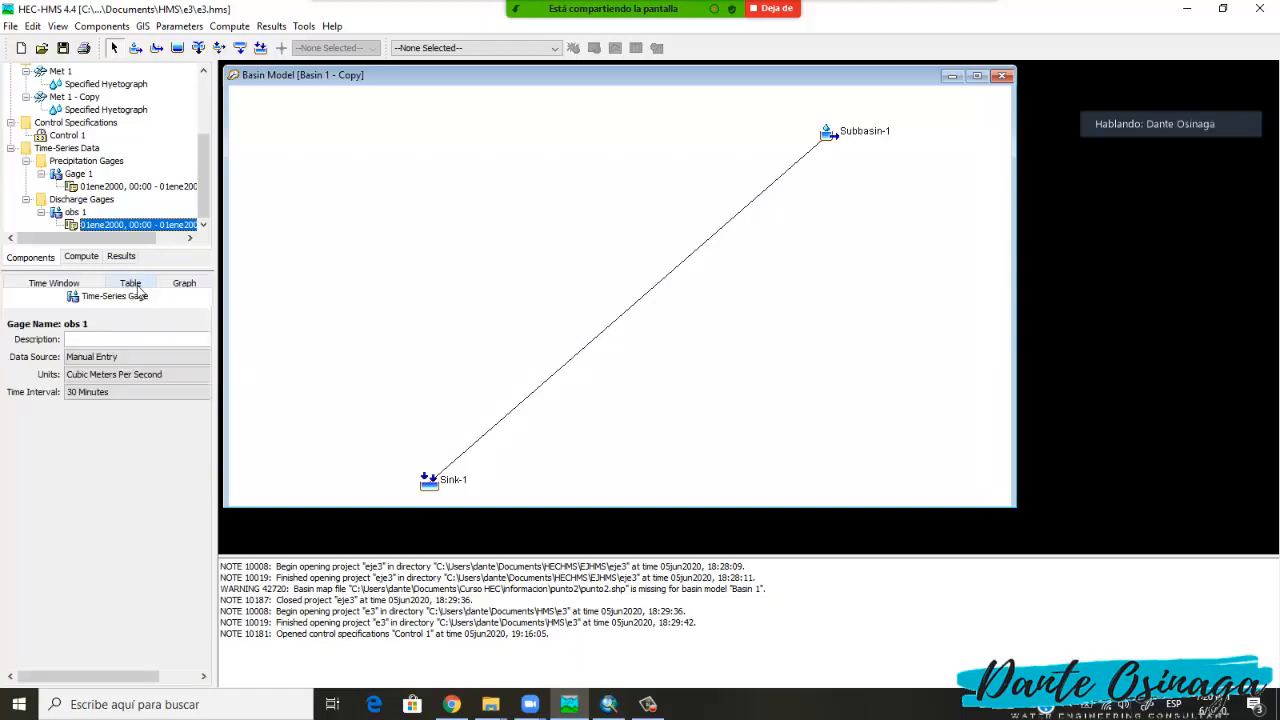
pyautogui.click(137, 285)
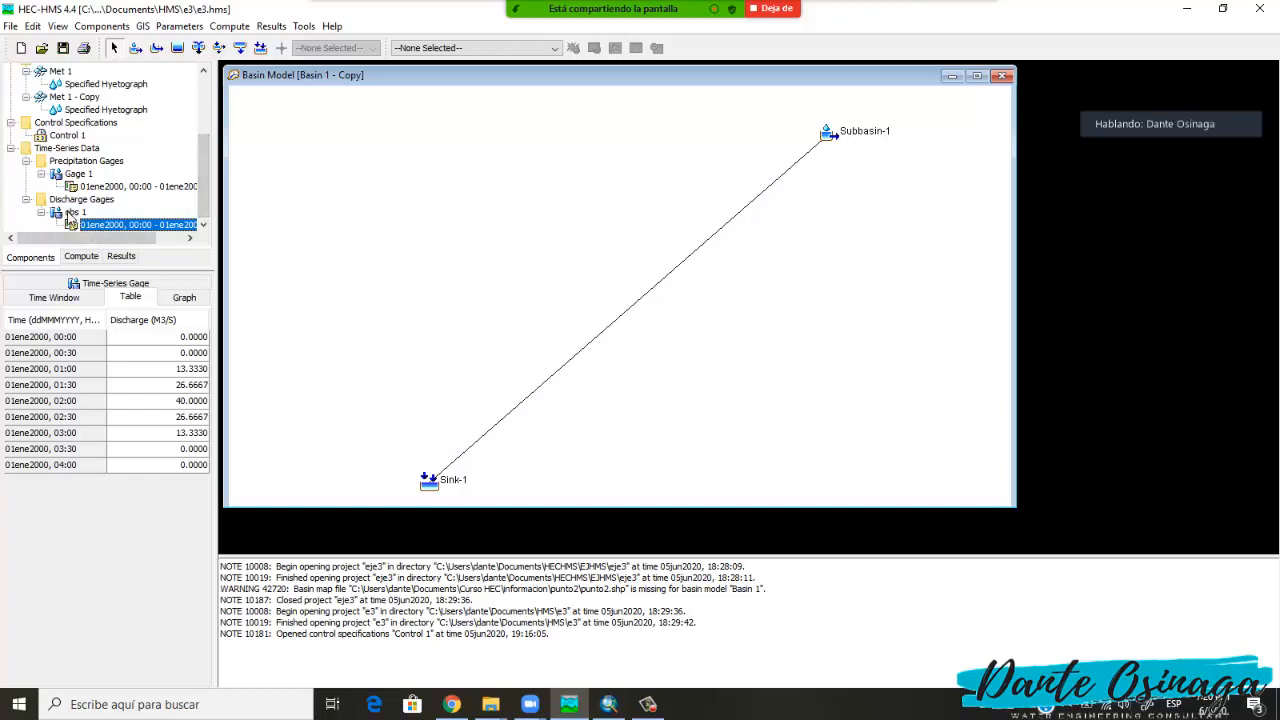
# Recheck the gage settings and time window of precipitation Gage 1.
pyautogui.click(90, 175)
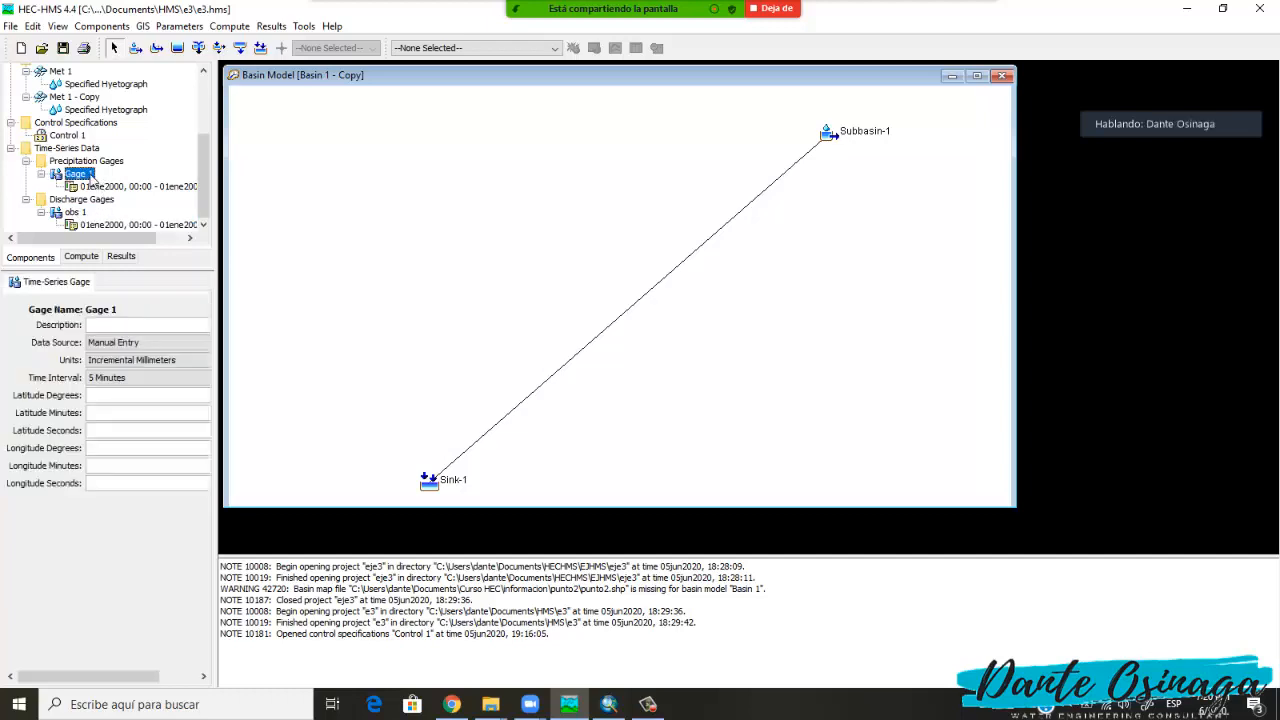
pyautogui.click(104, 187)
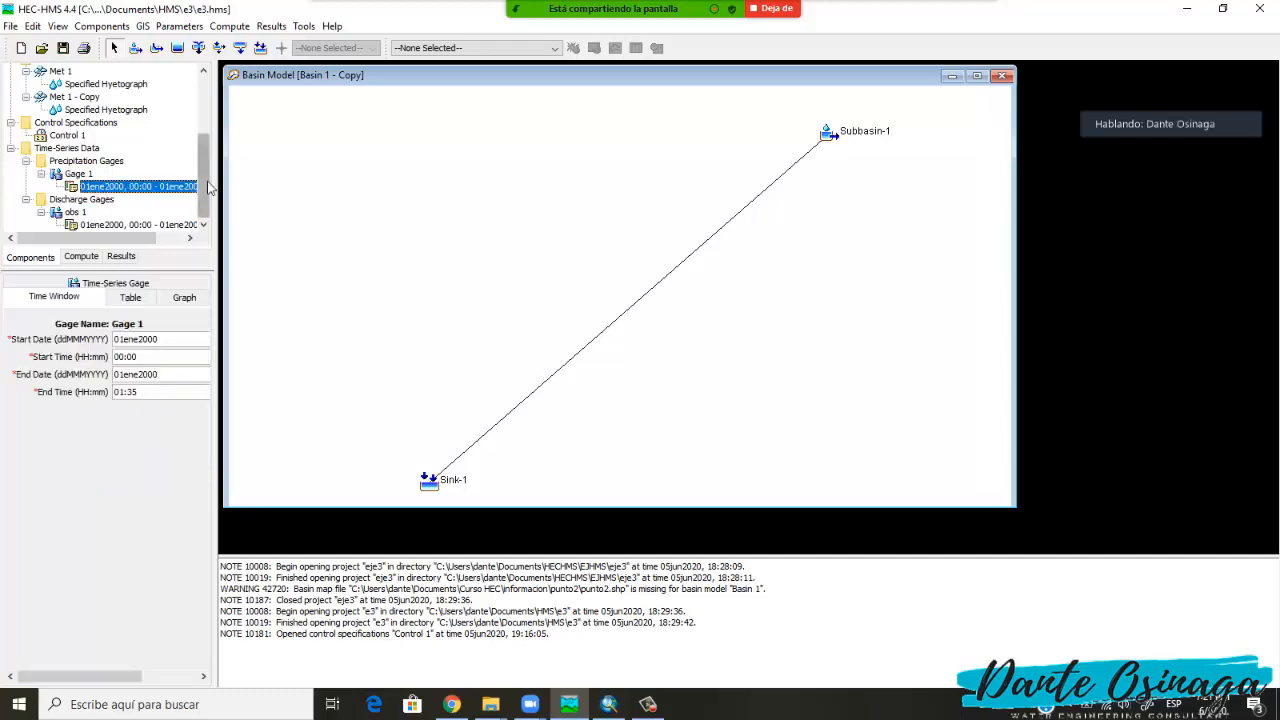
pyautogui.moveTo(208, 188); pyautogui.dragTo(207, 220)
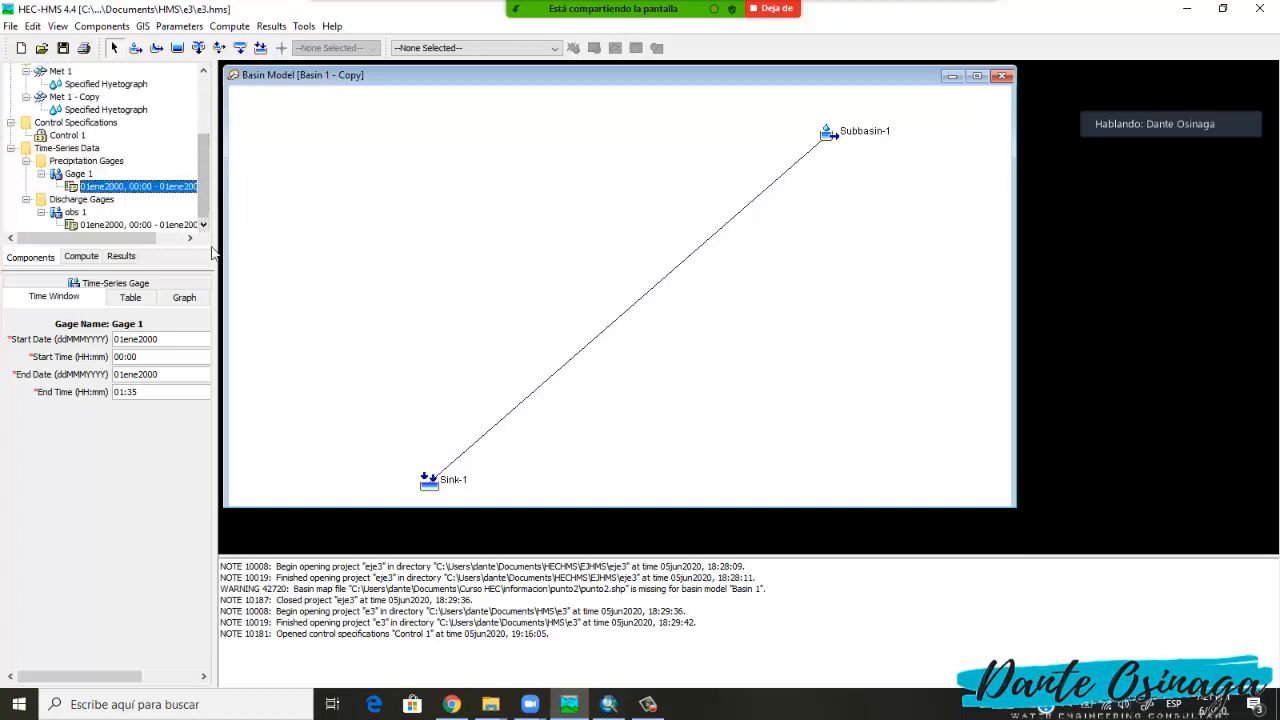
# Open the Optimization 1 trial and assign it basin model Basin 1 and meteorologic model Met 1.
pyautogui.click(81, 256)
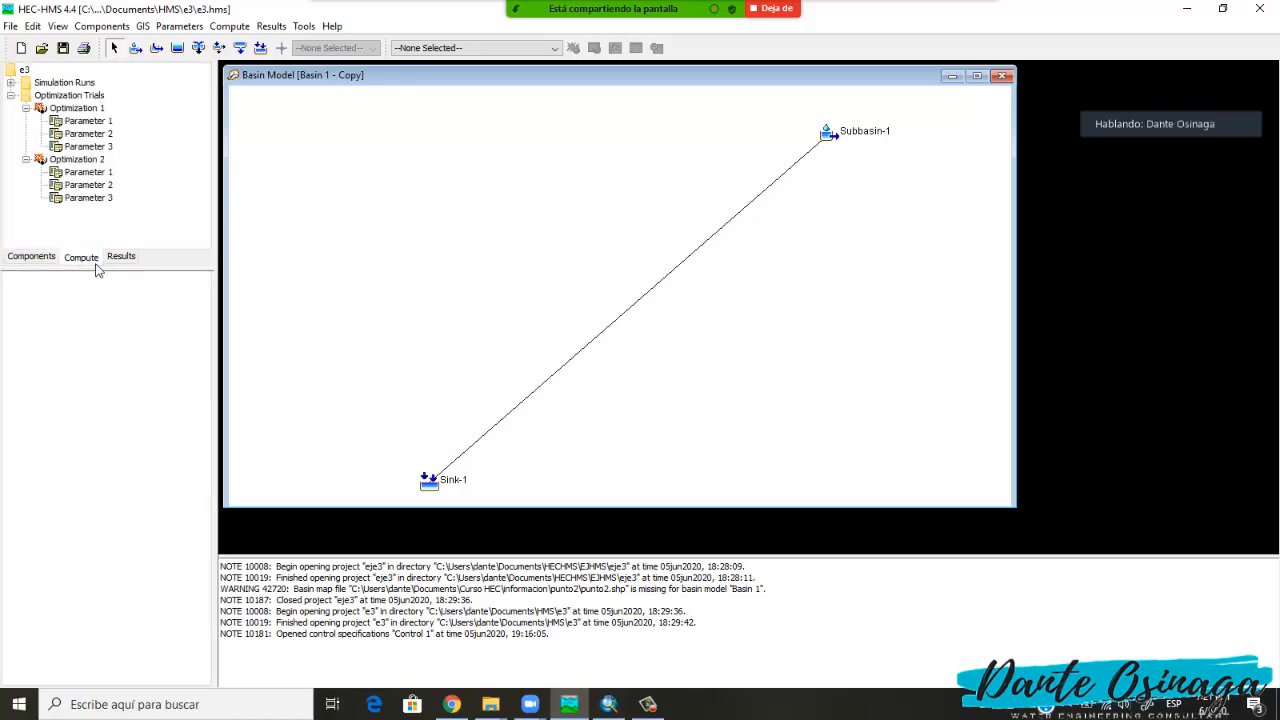
pyautogui.click(58, 97)
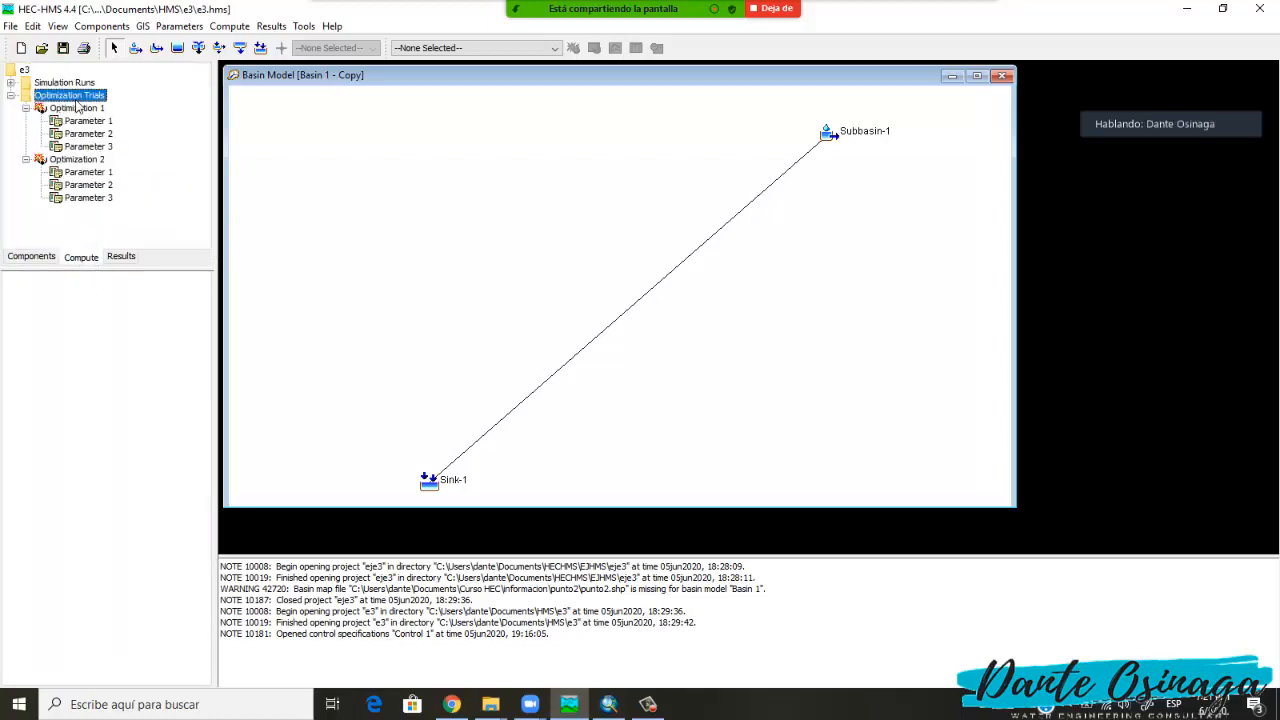
pyautogui.click(228, 27)
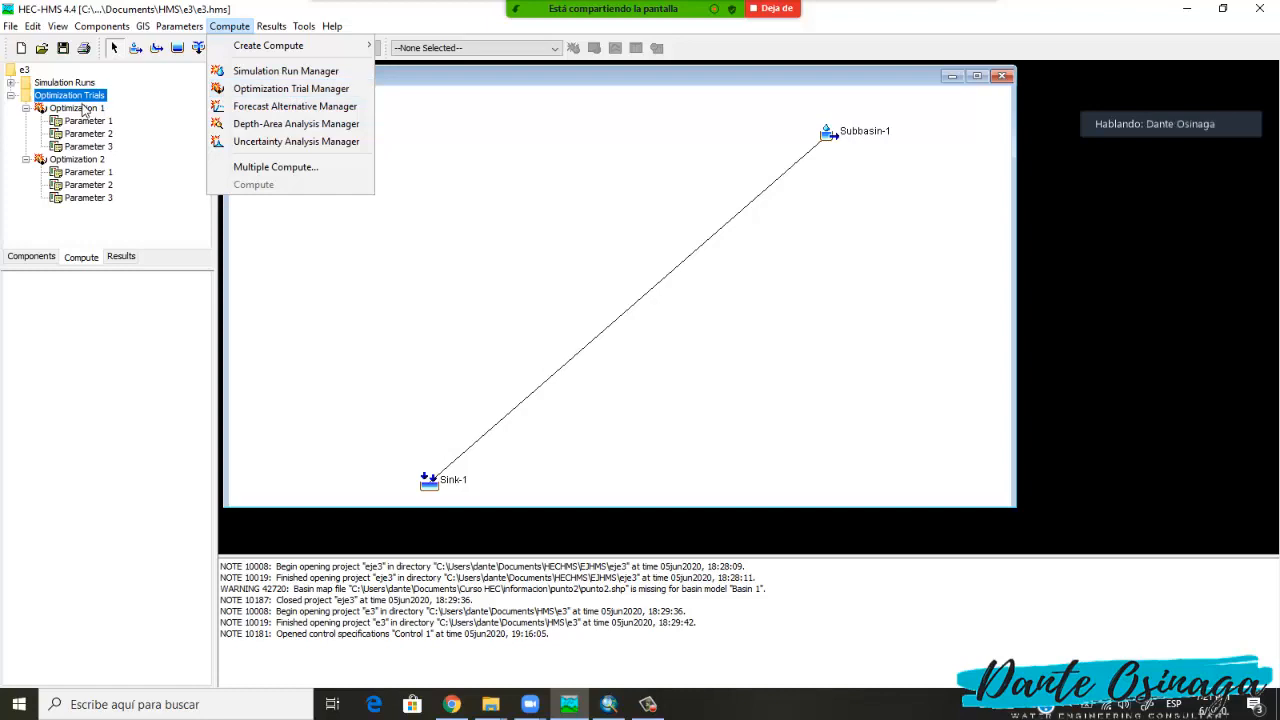
pyautogui.click(86, 108)
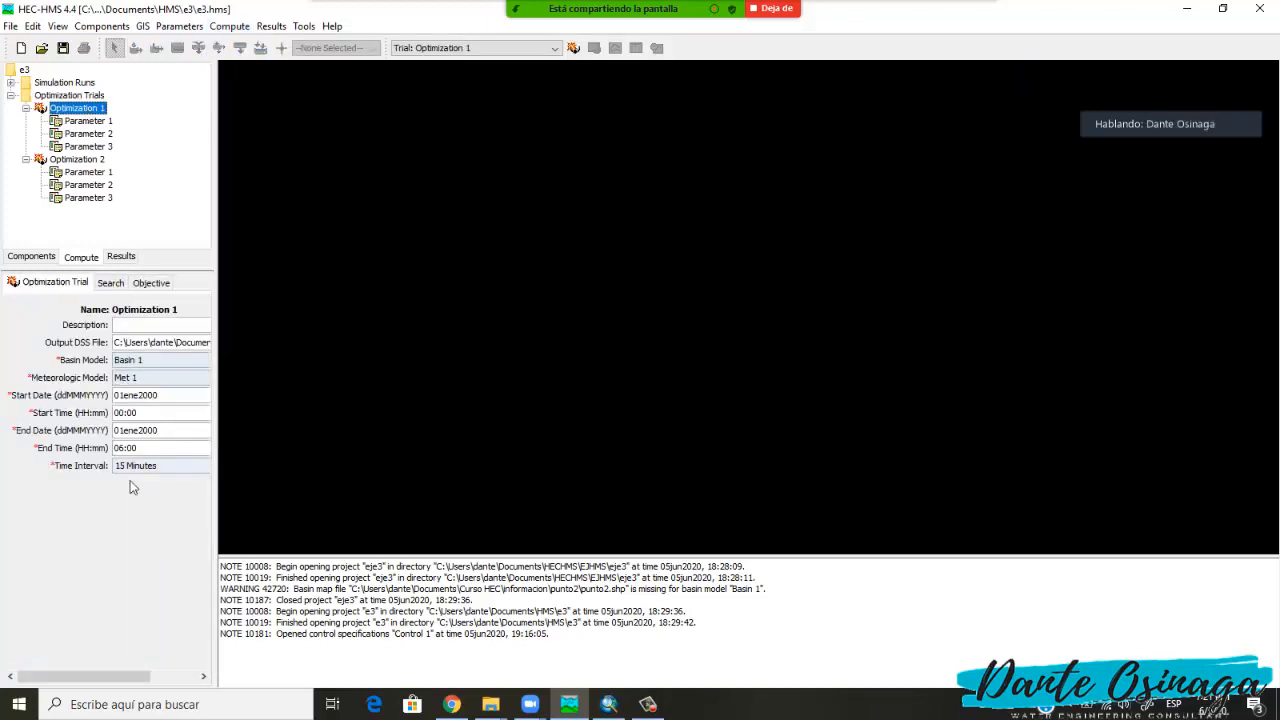
pyautogui.click(146, 362)
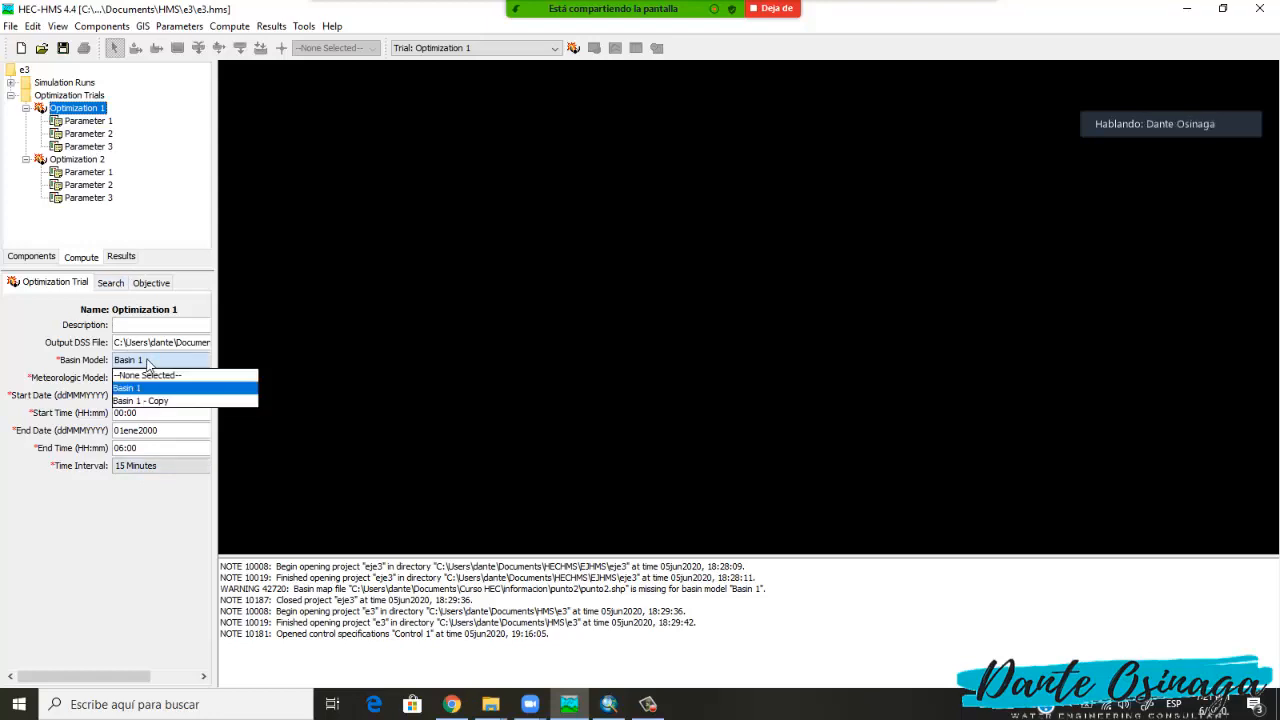
pyautogui.click(154, 391)
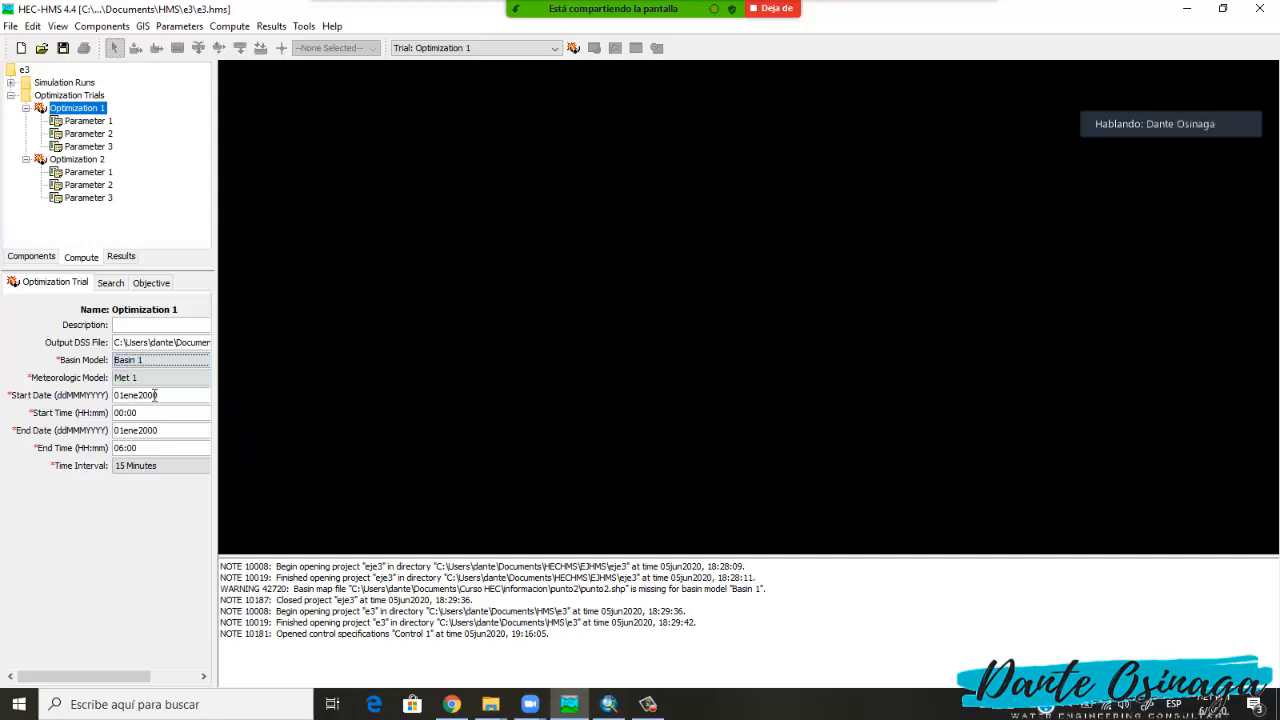
pyautogui.click(141, 379)
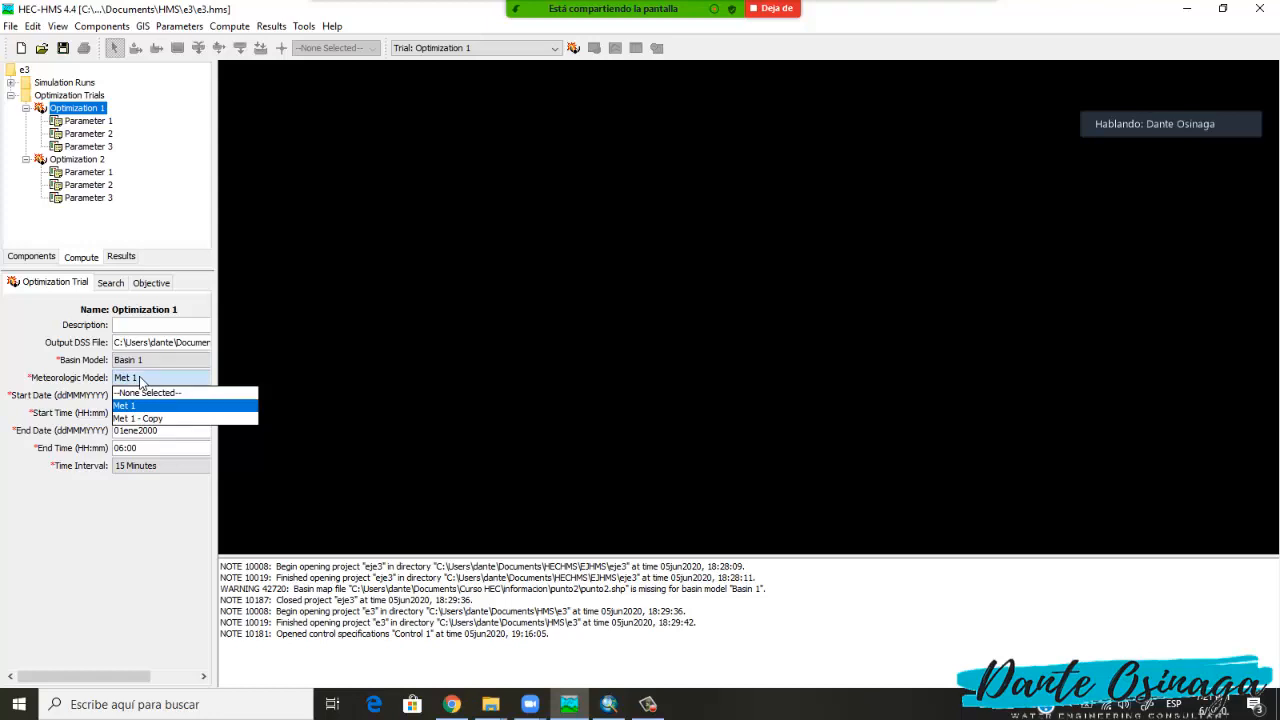
pyautogui.click(128, 405)
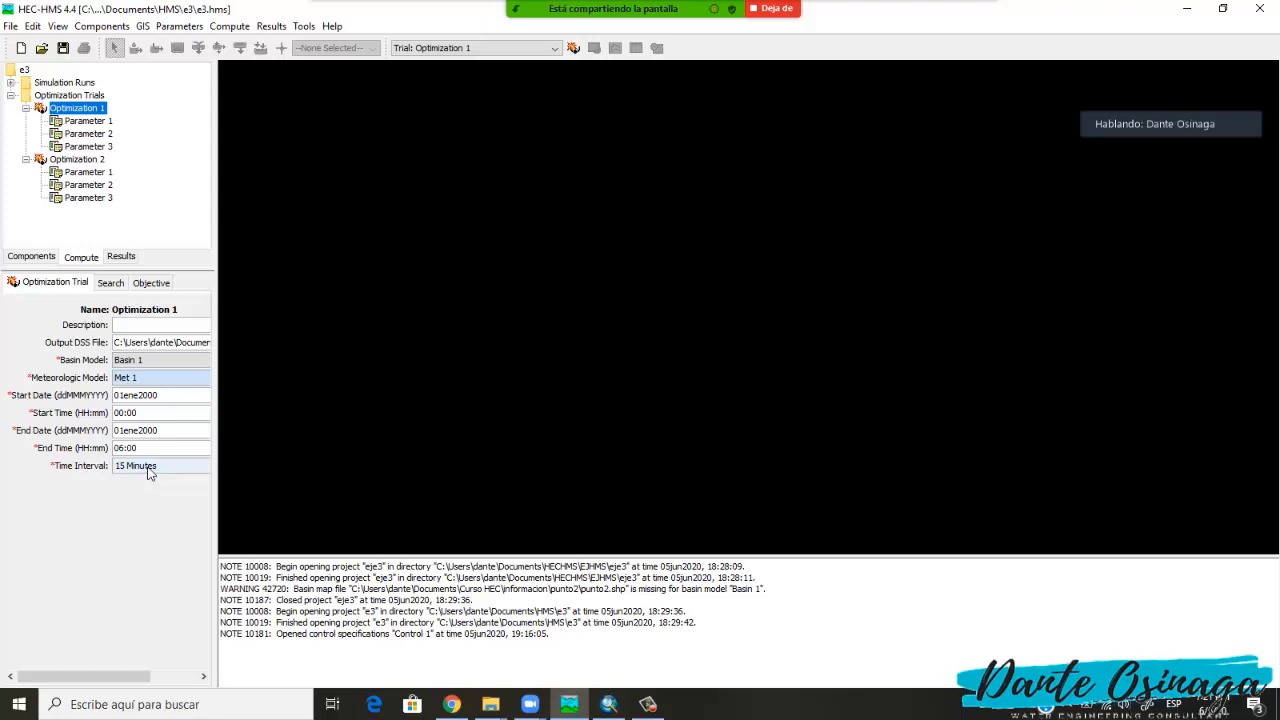
# Review the search settings of Optimization 1: the available methods, keeping Simplex, plus the maximum iterations and tolerance.
pyautogui.click(110, 284)
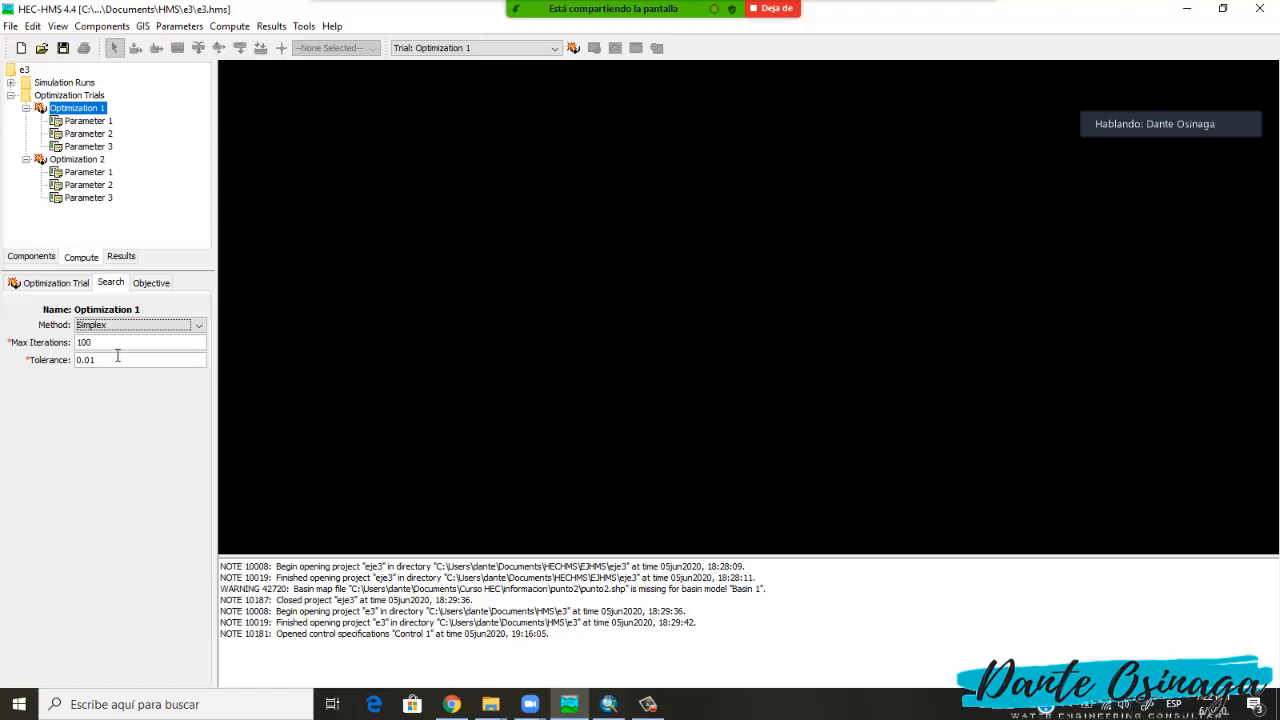
pyautogui.click(104, 326)
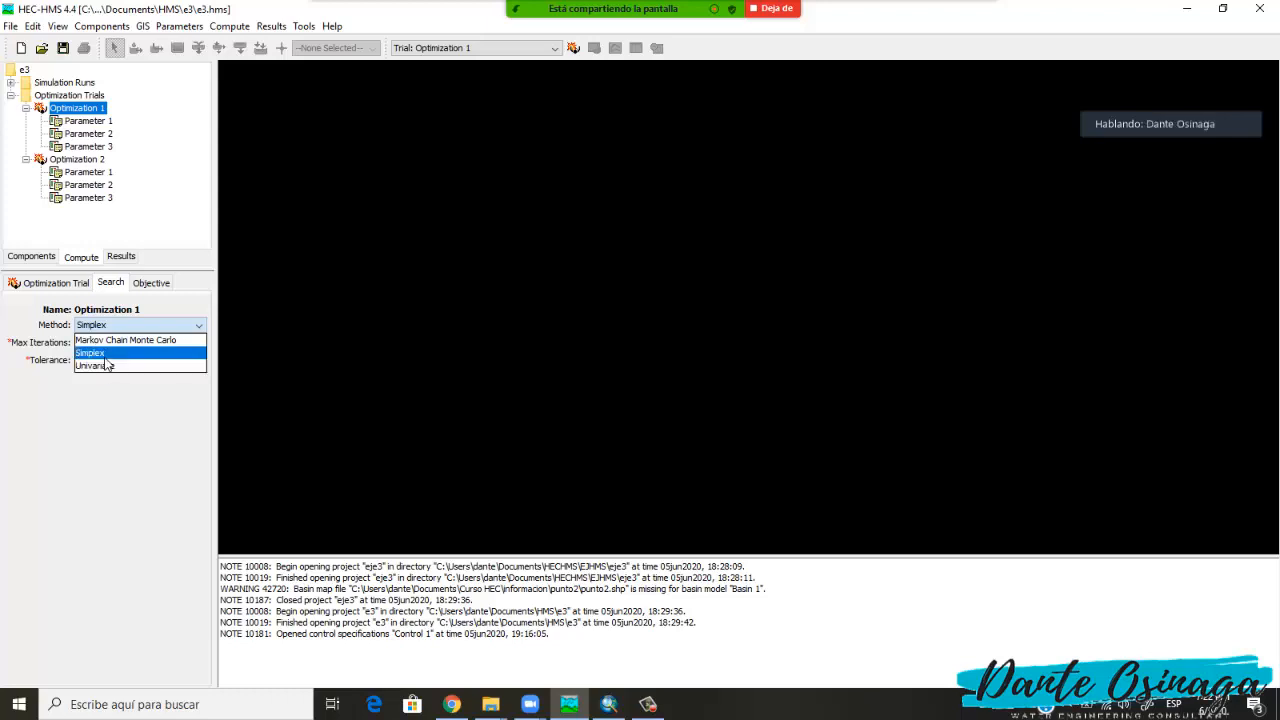
pyautogui.click(105, 358)
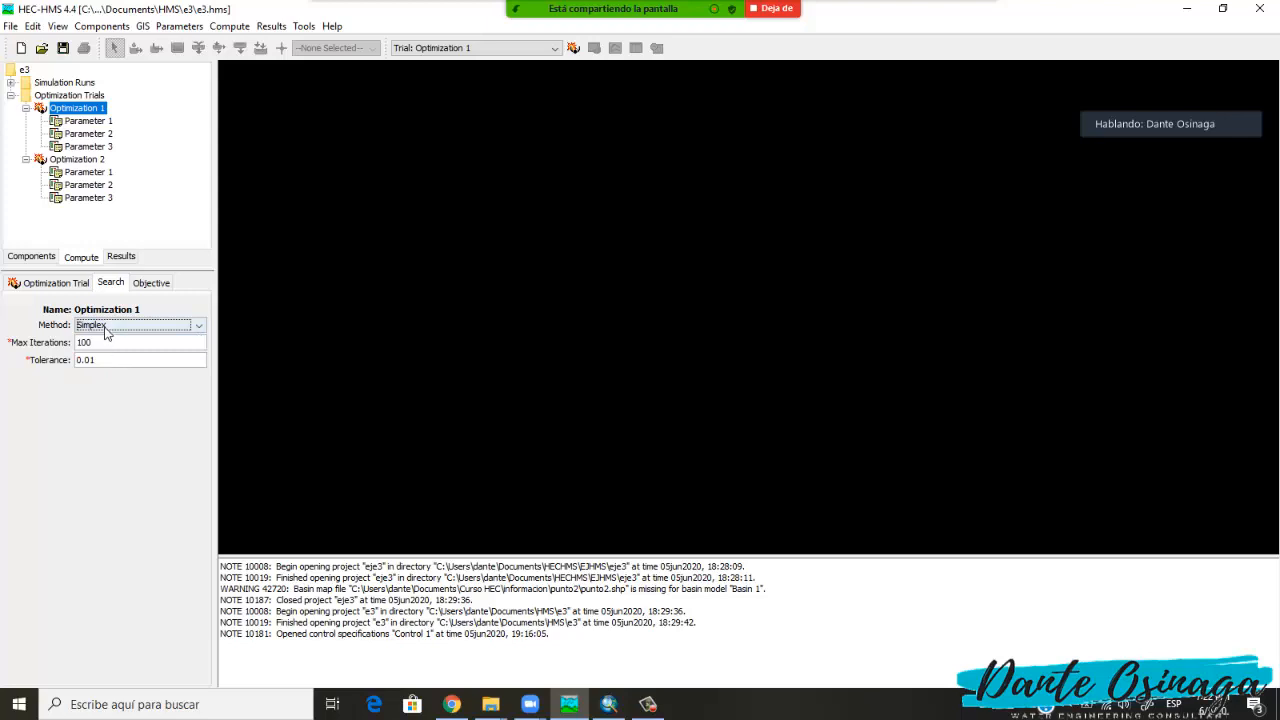
pyautogui.click(110, 326)
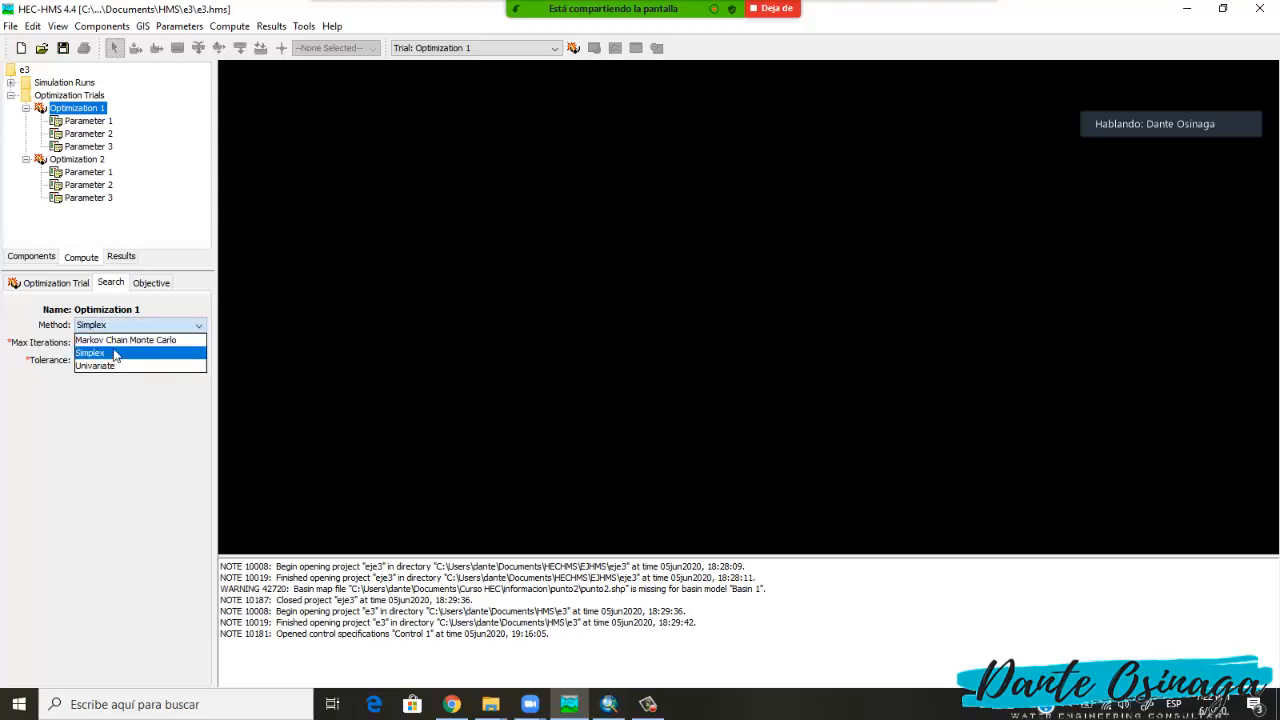
pyautogui.click(166, 305)
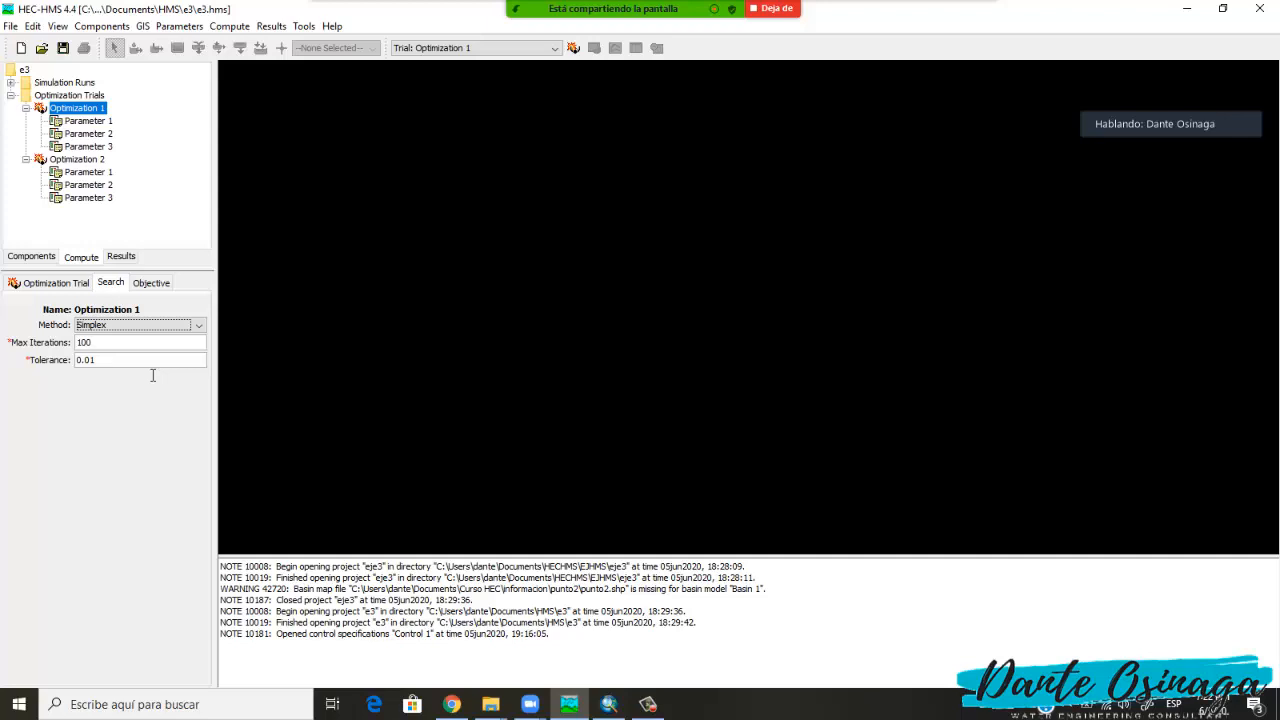
pyautogui.click(140, 326)
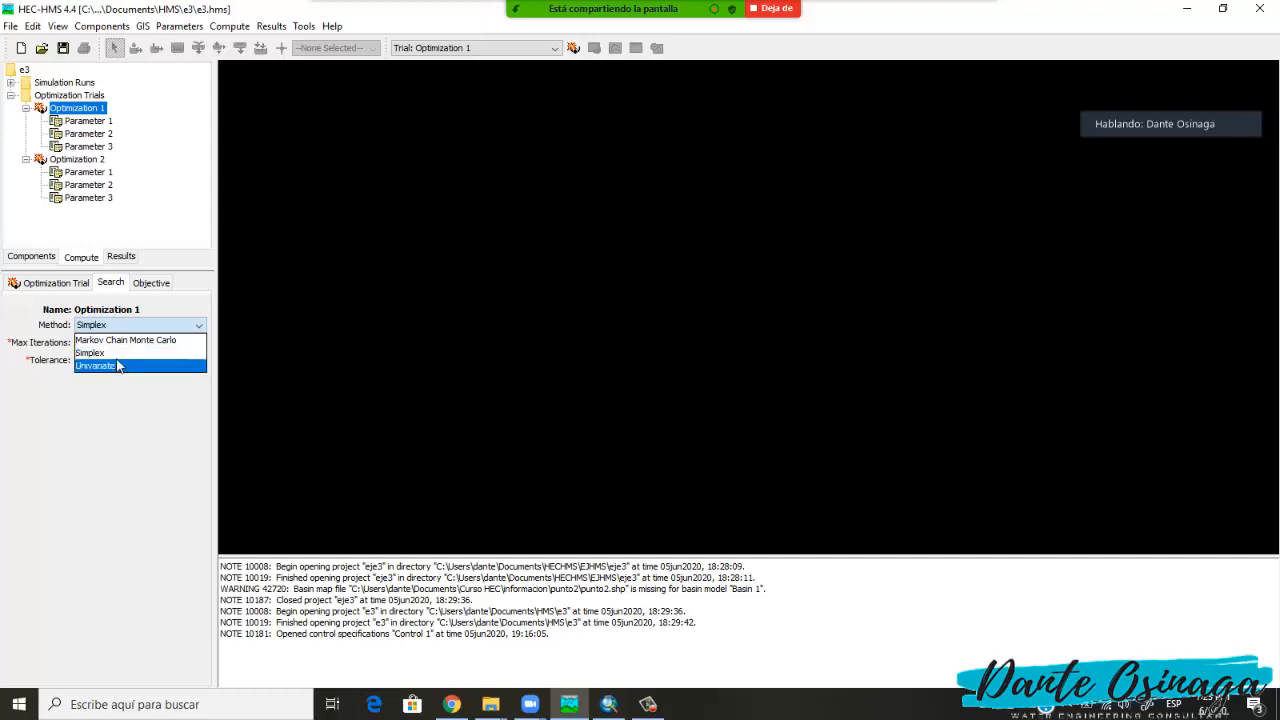
pyautogui.click(166, 310)
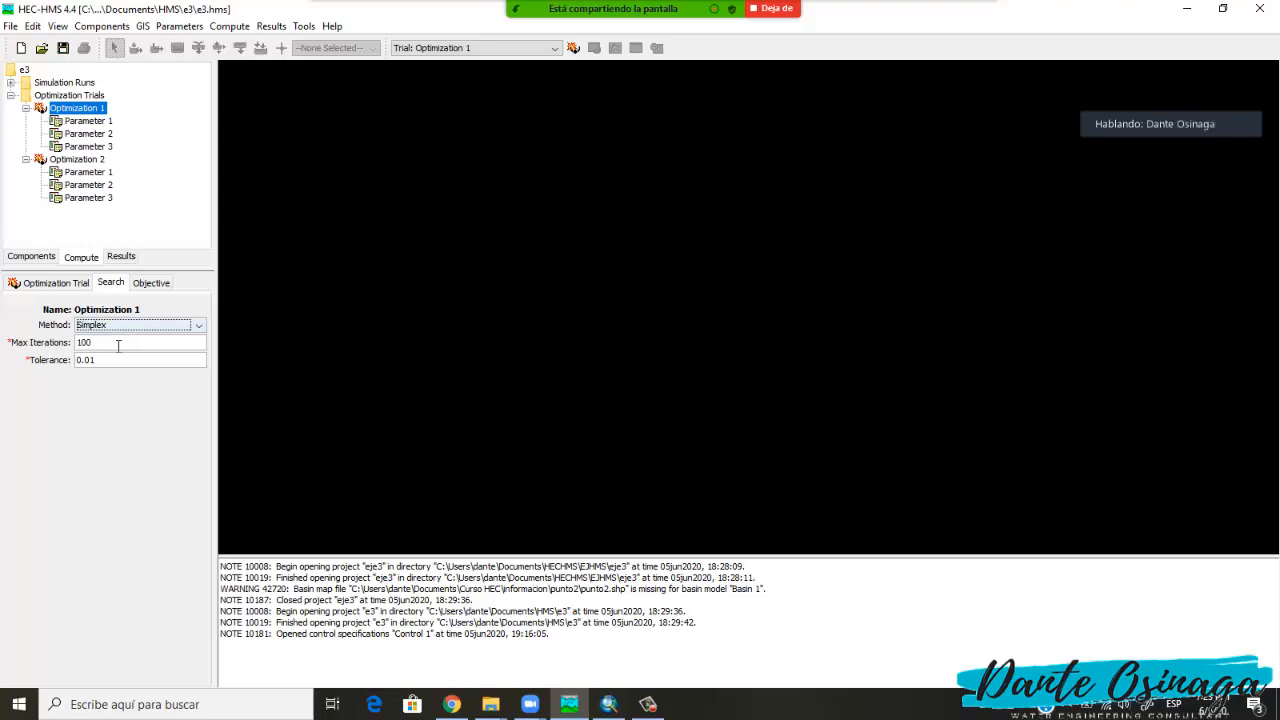
pyautogui.click(123, 347)
pyautogui.click(124, 366)
# Review the objective settings of Optimization 1, checking location, time-series and the available statistics while keeping Coefficient of Determination.
pyautogui.click(149, 284)
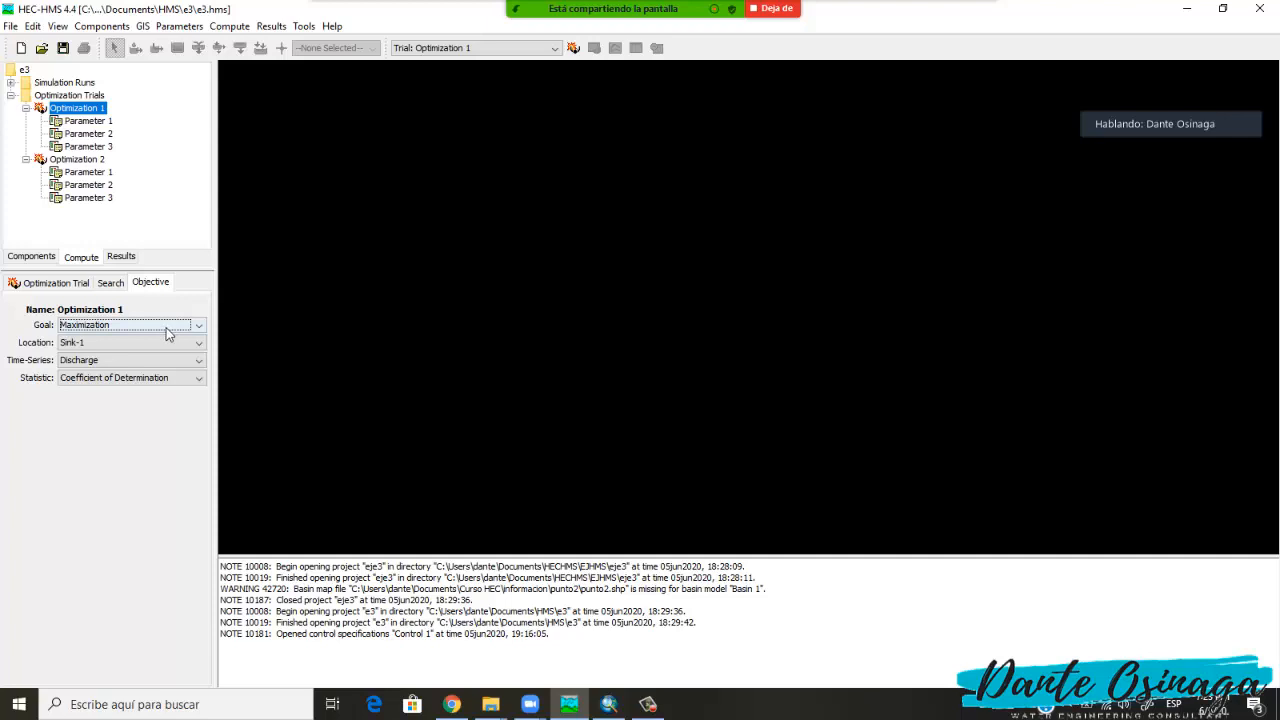
pyautogui.click(108, 343)
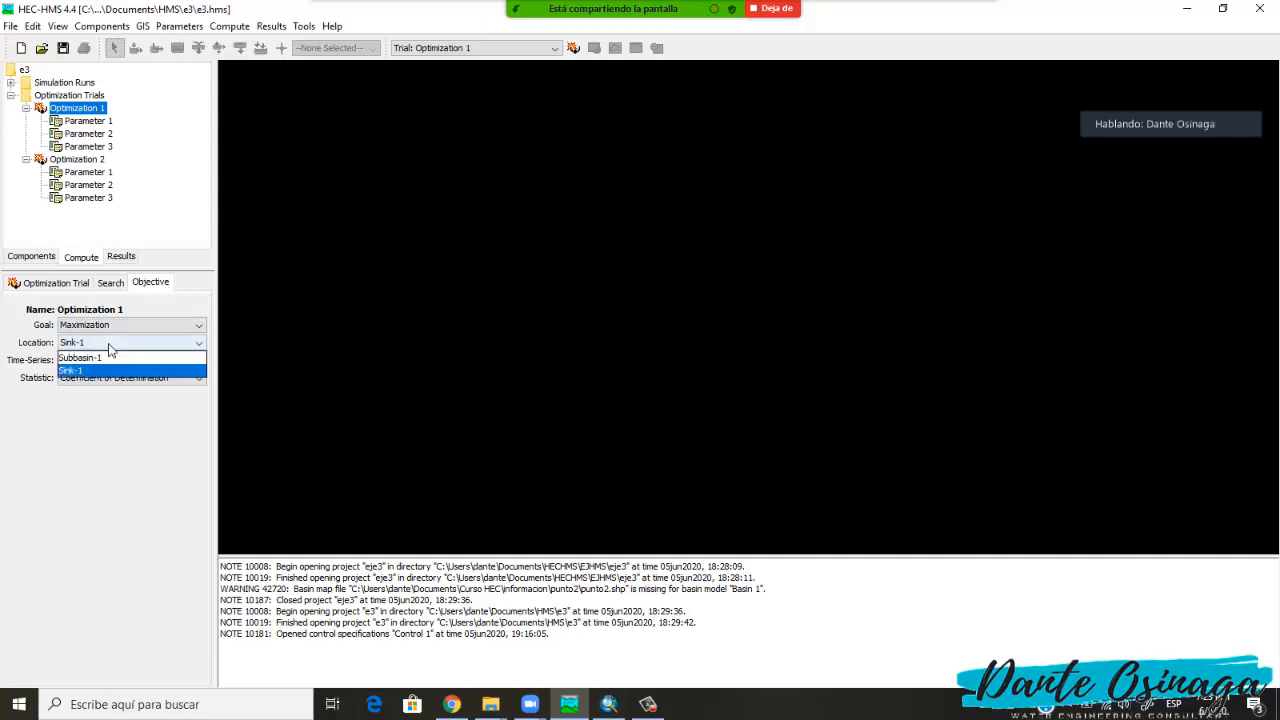
pyautogui.click(109, 344)
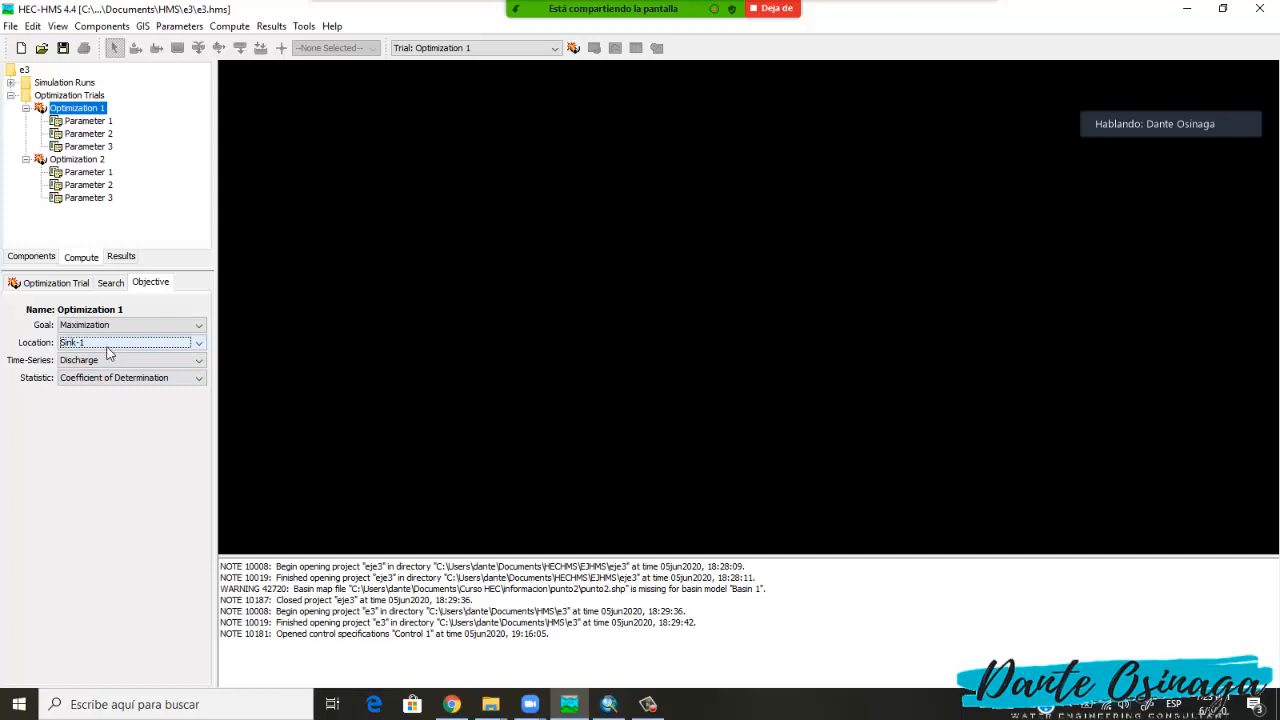
pyautogui.click(106, 362)
pyautogui.click(105, 365)
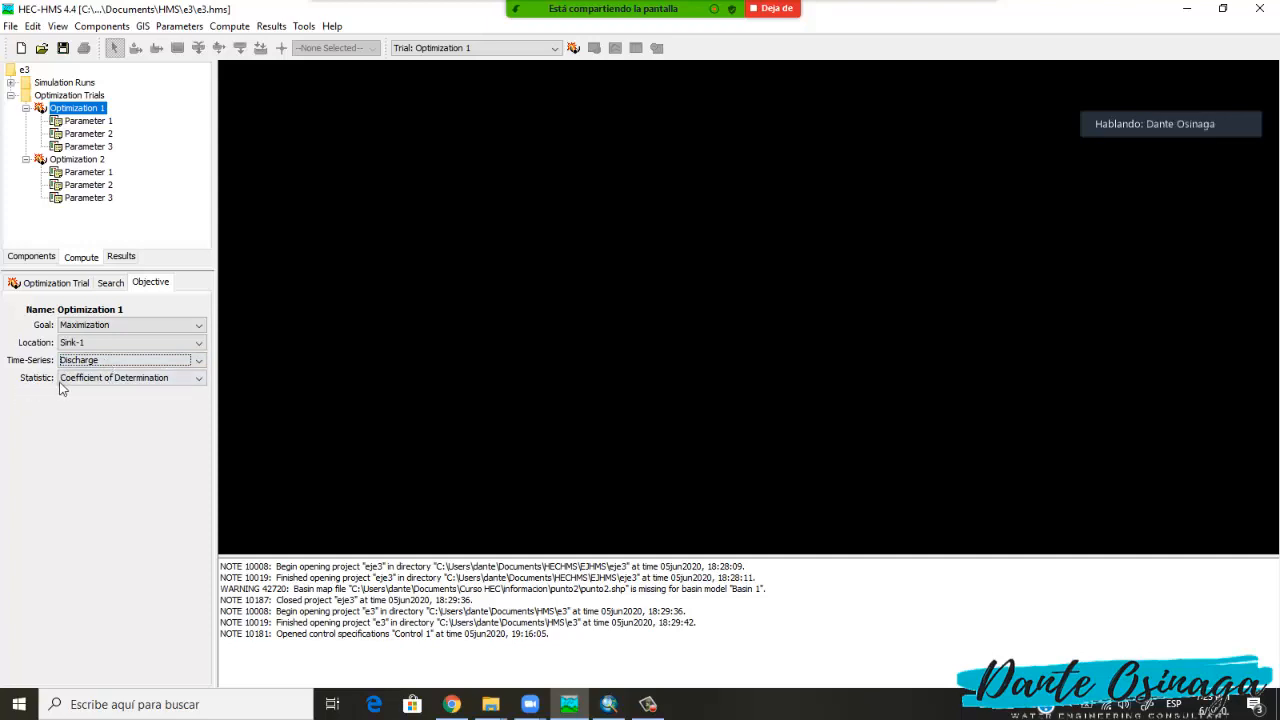
pyautogui.click(62, 381)
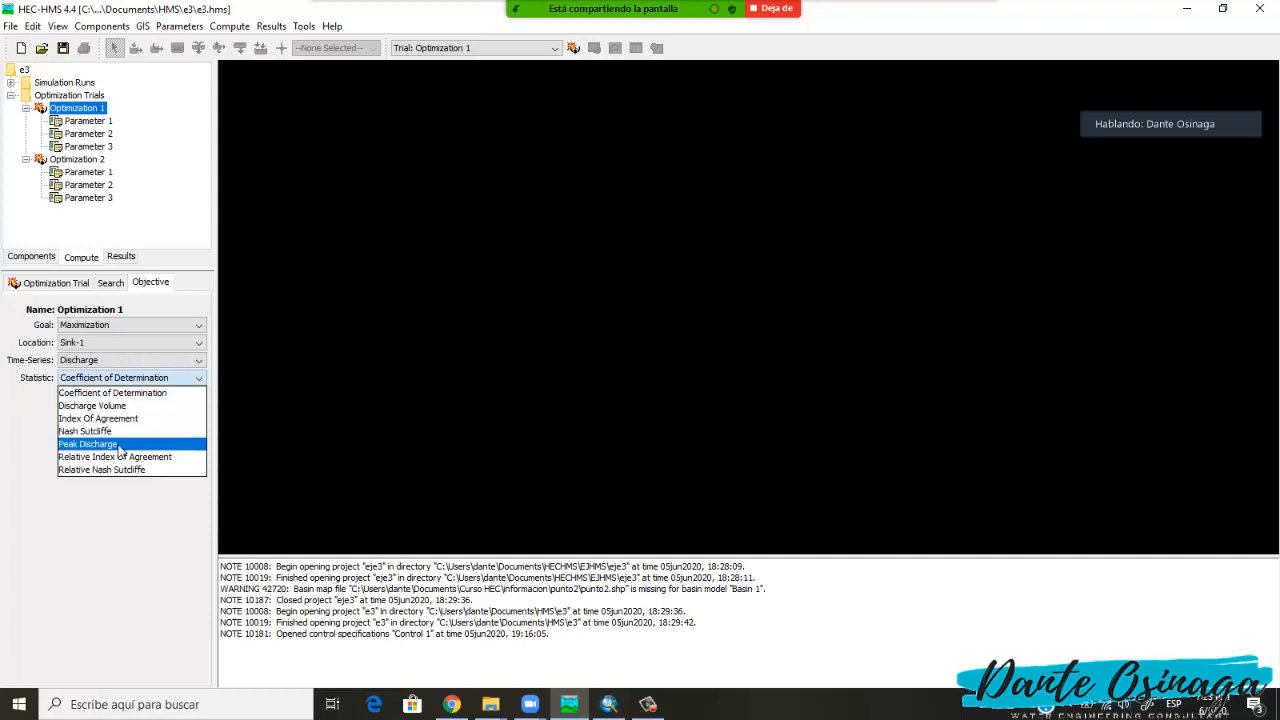
pyautogui.click(138, 394)
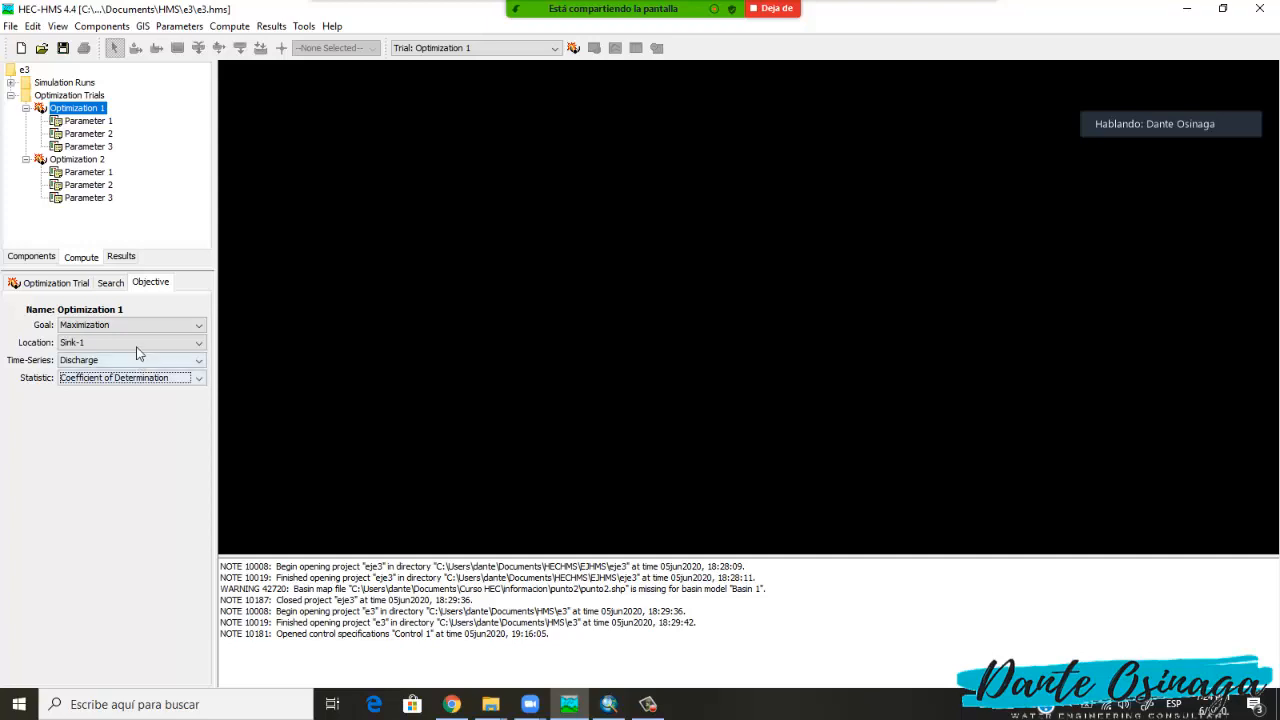
# Add two new parameters to the Optimization 1 trial.
pyautogui.click(180, 27)
pyautogui.moveTo(220, 27)
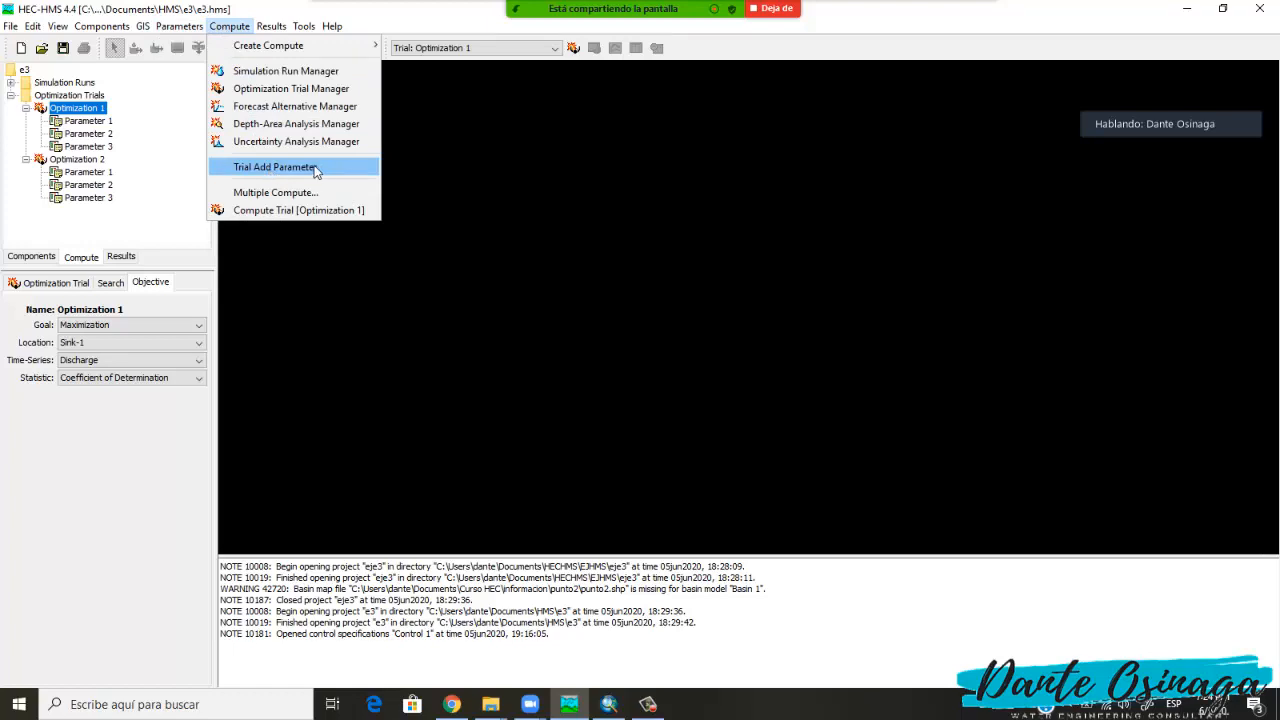
pyautogui.click(265, 174)
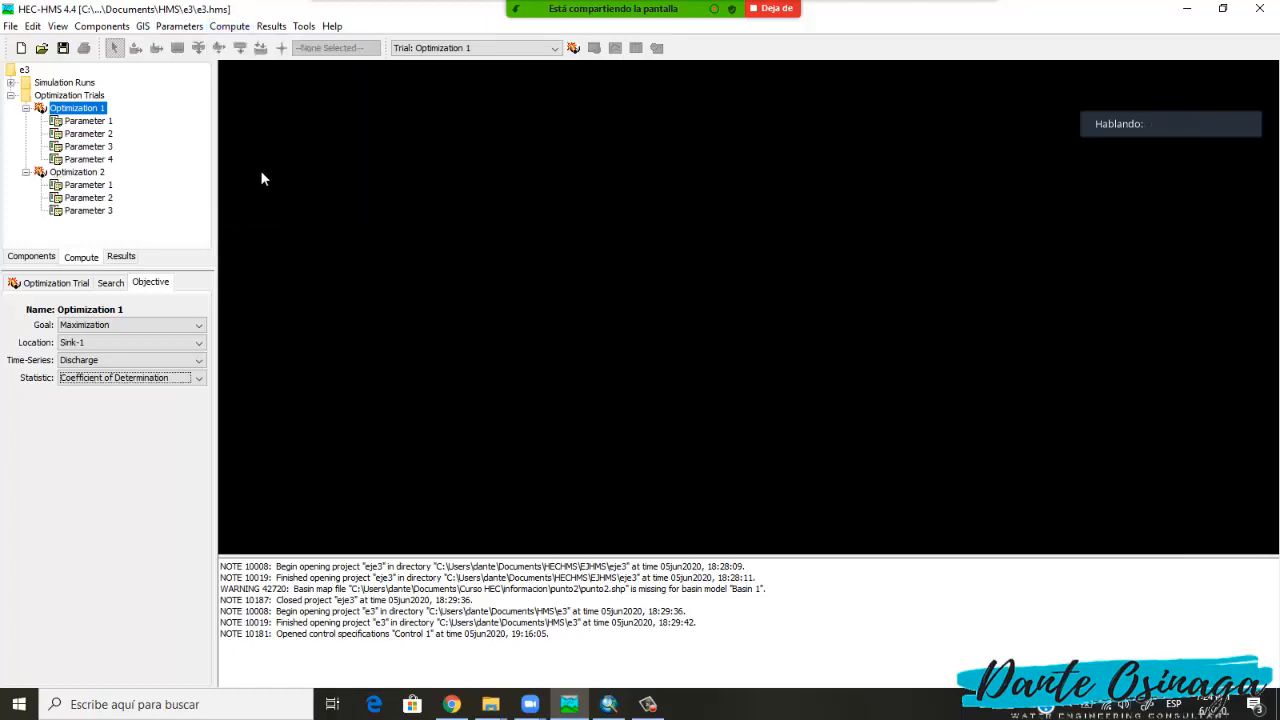
pyautogui.click(178, 26)
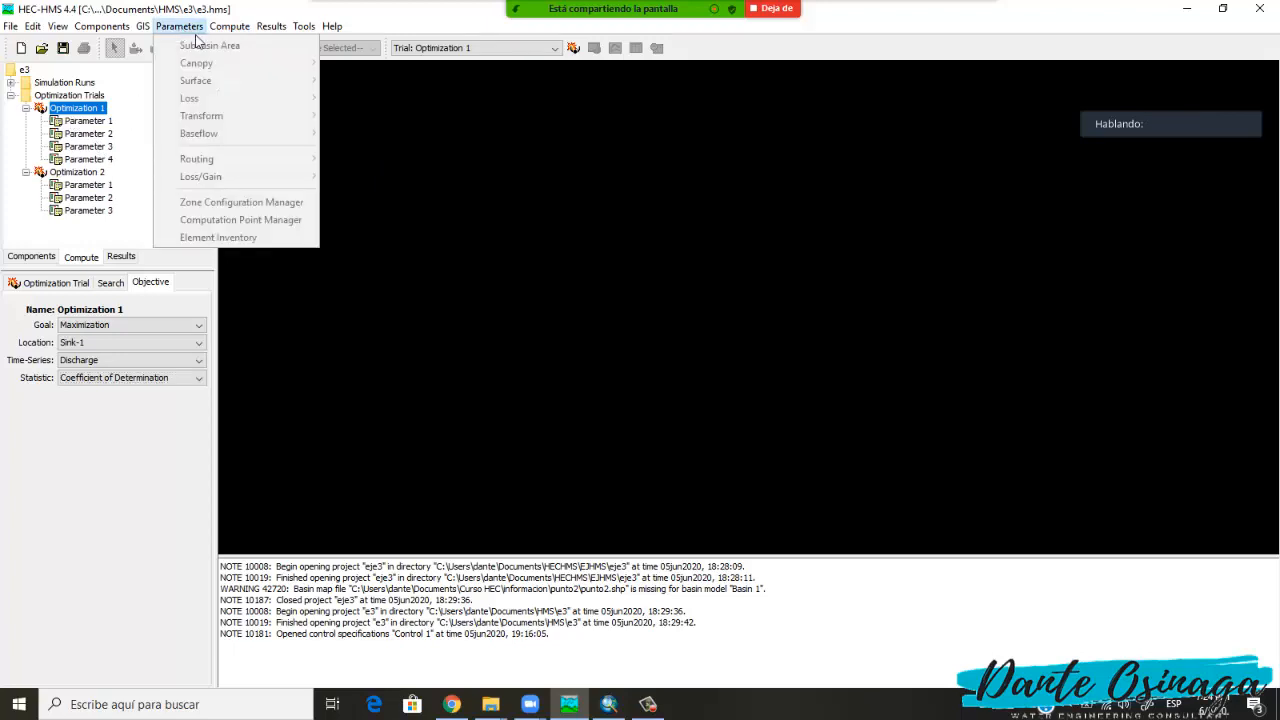
pyautogui.click(288, 167)
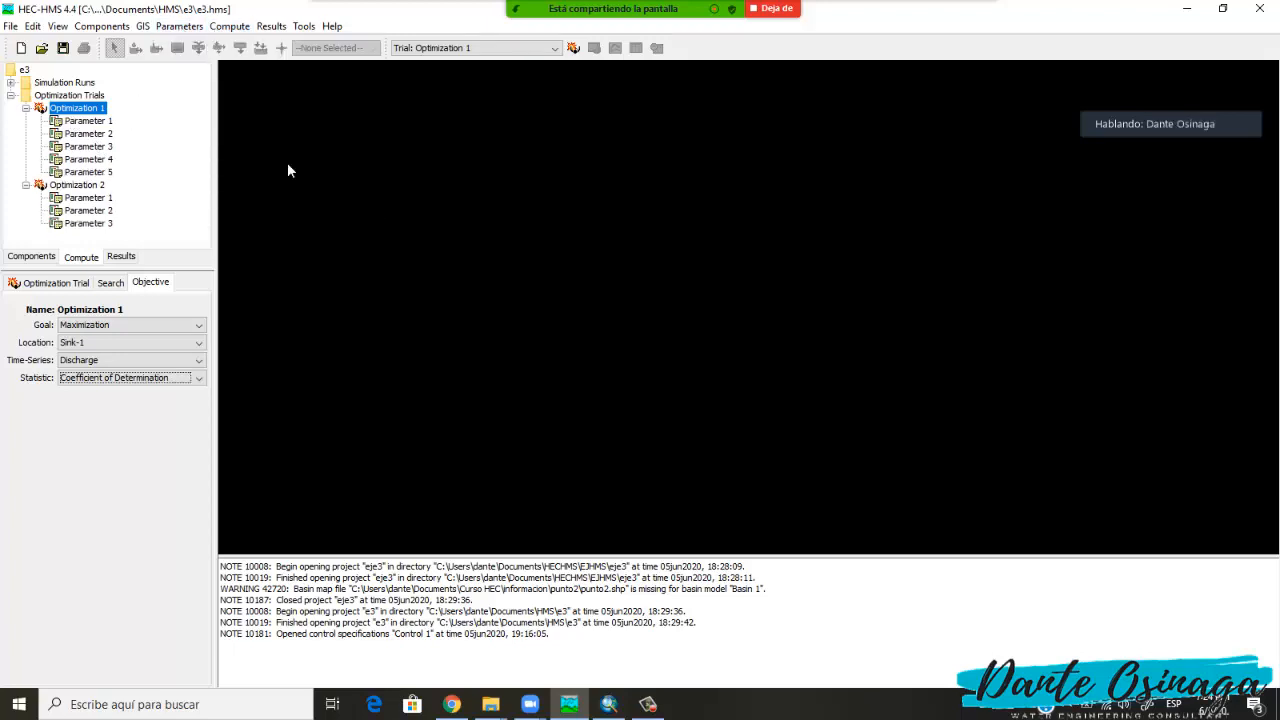
# Compare the blank settings of Parameter 4 and Parameter 5 with the existing parameters of Optimization 1.
pyautogui.click(101, 161)
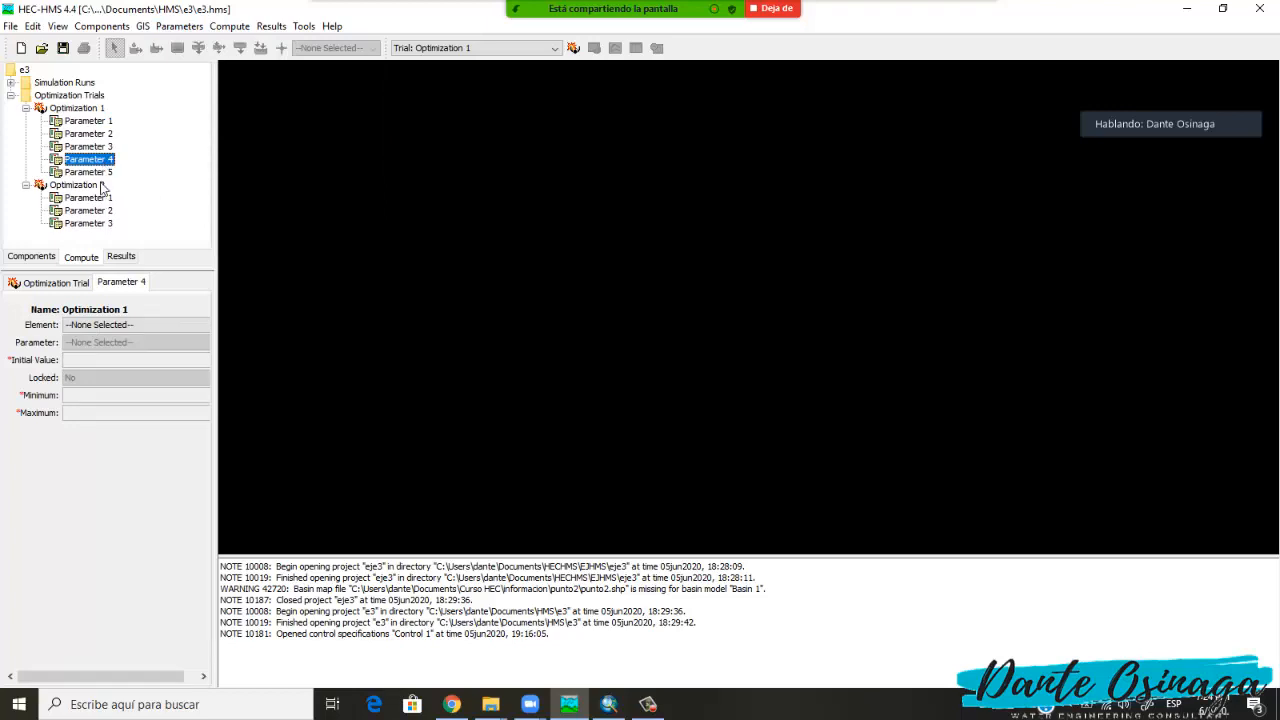
pyautogui.click(101, 172)
pyautogui.click(101, 160)
pyautogui.click(101, 174)
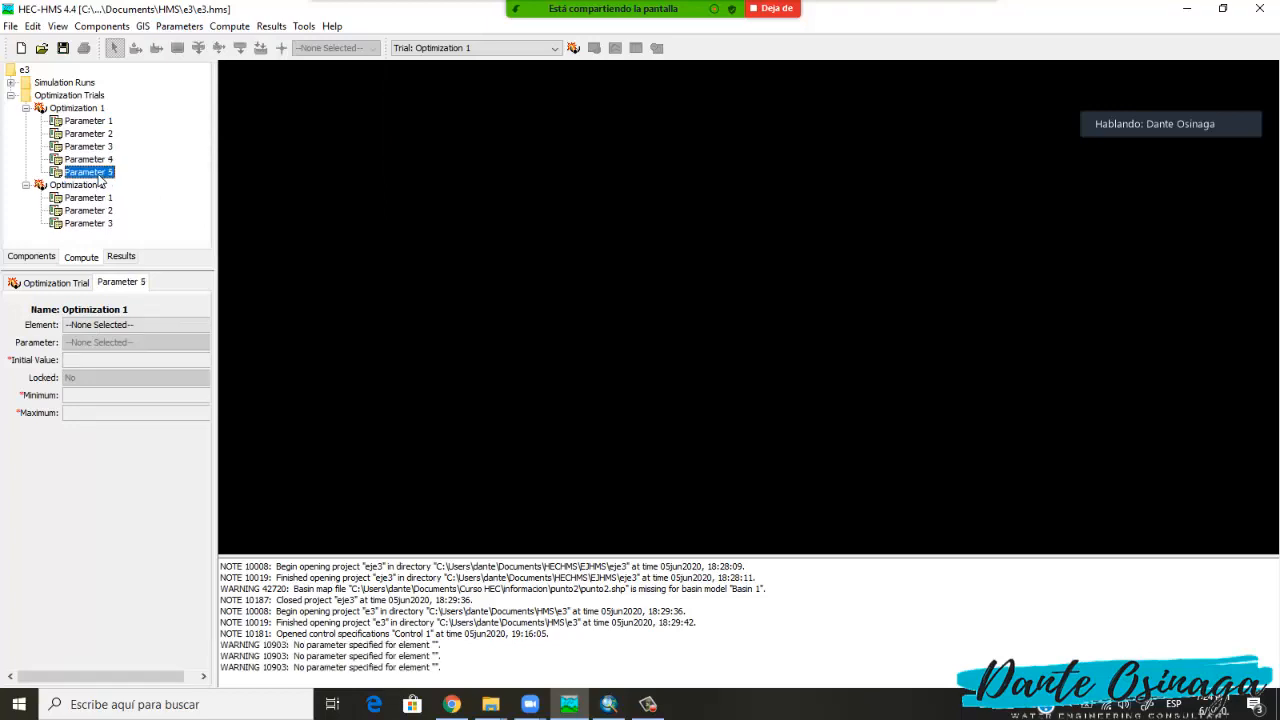
pyautogui.click(101, 121)
pyautogui.click(101, 134)
pyautogui.click(101, 147)
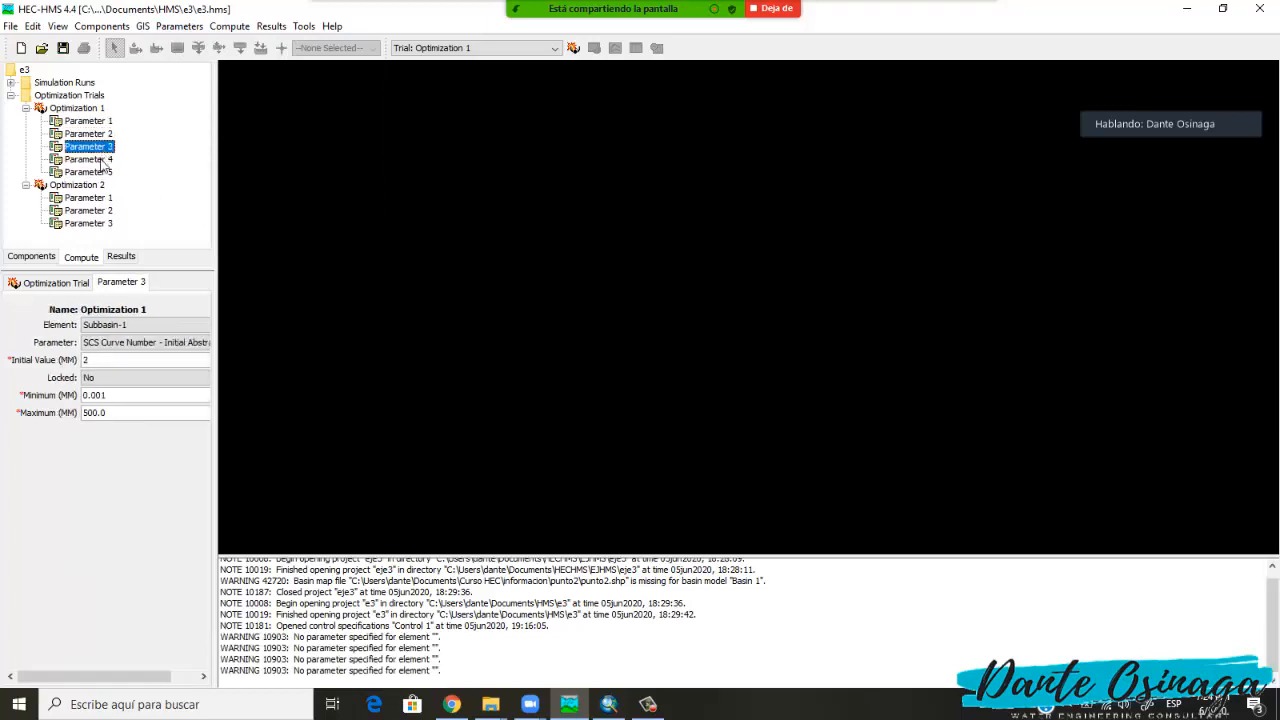
# Delete Parameter 5 and Parameter 4 from the Optimization 1 trial.
pyautogui.click(102, 171)
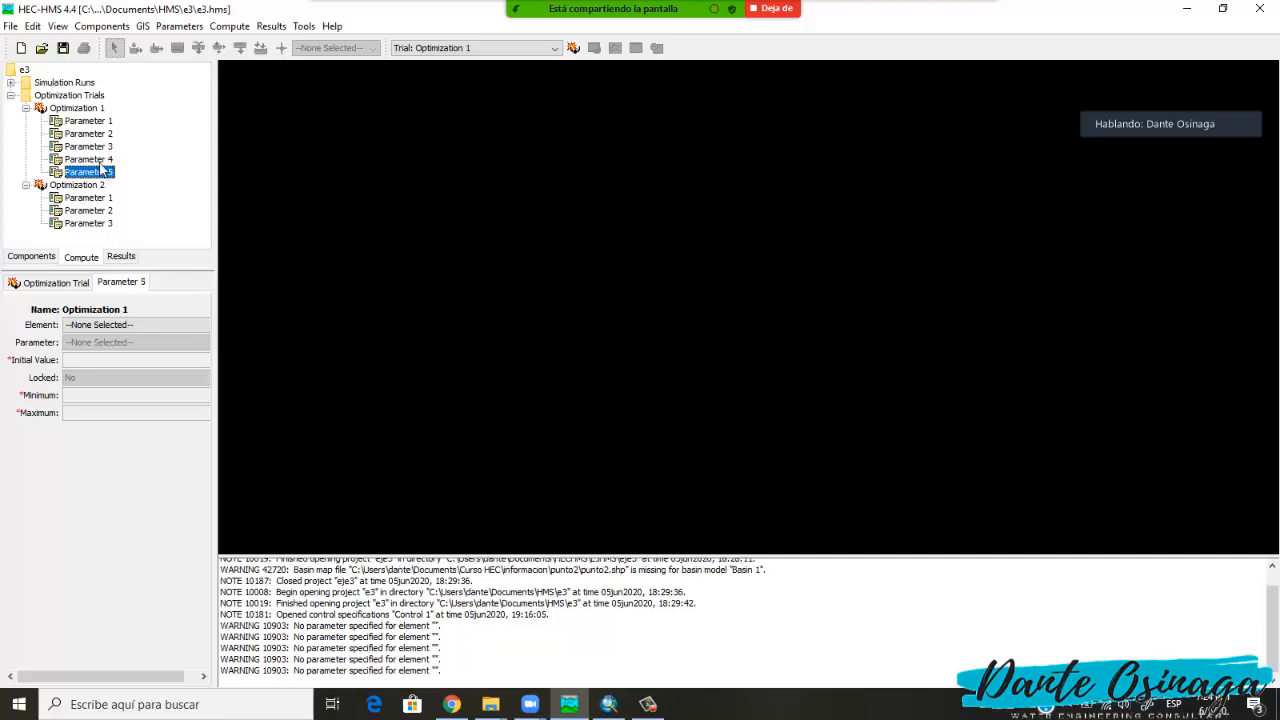
pyautogui.rightClick(102, 171)
pyautogui.click(125, 189)
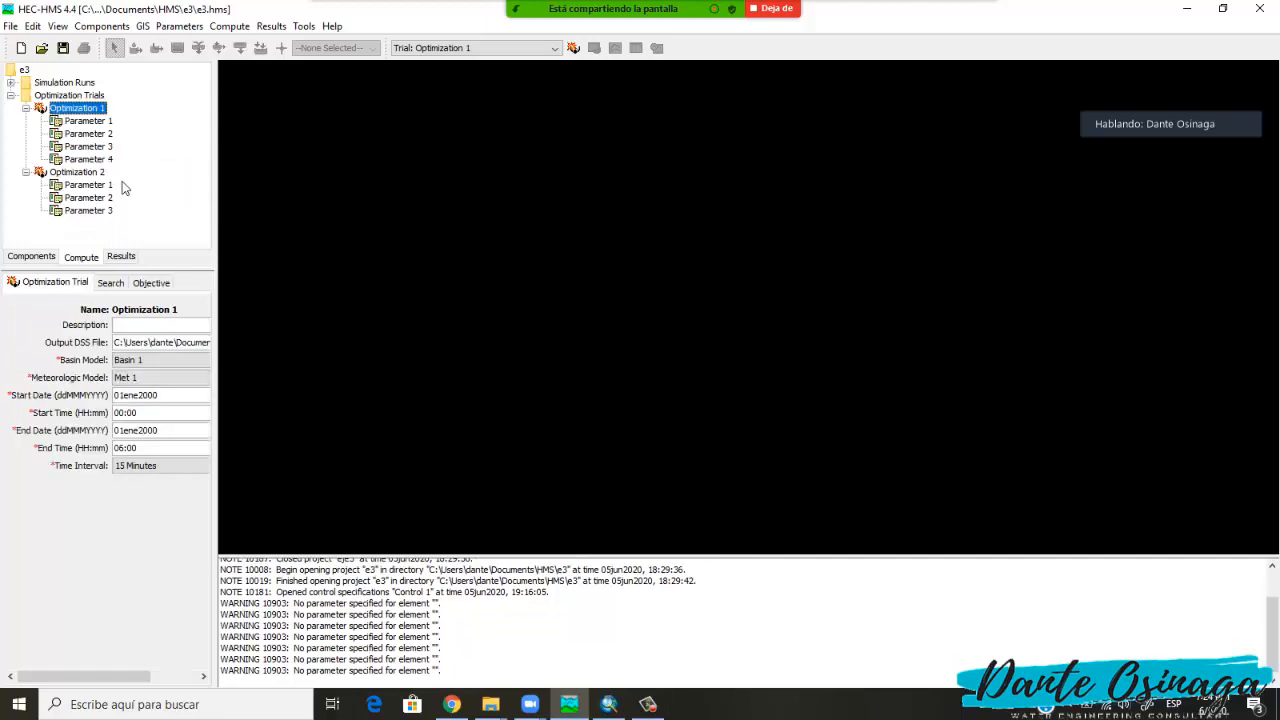
pyautogui.click(108, 160)
pyautogui.rightClick(108, 160)
pyautogui.click(128, 186)
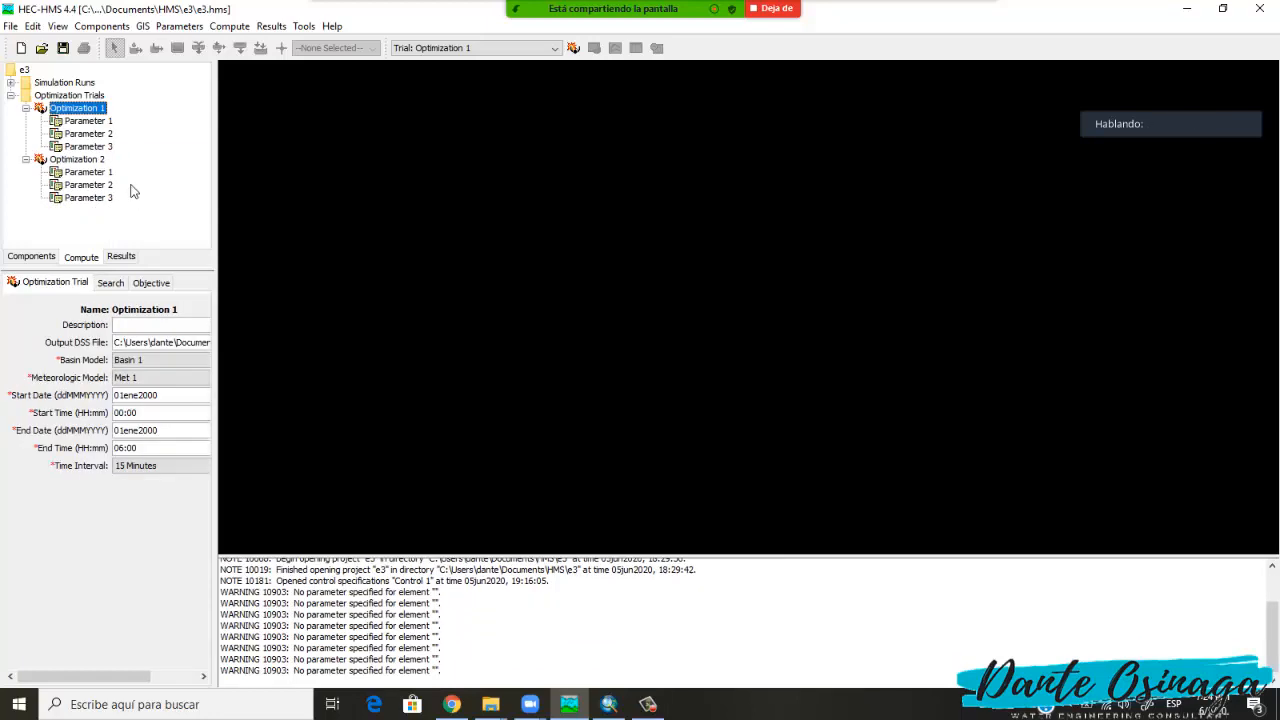
# Review Parameter 1 of Optimization 1, checking its element and parameter choices, initial value and limits, keeping Subbasin-1 and SCS Curve Number - Curve Number.
pyautogui.click(99, 121)
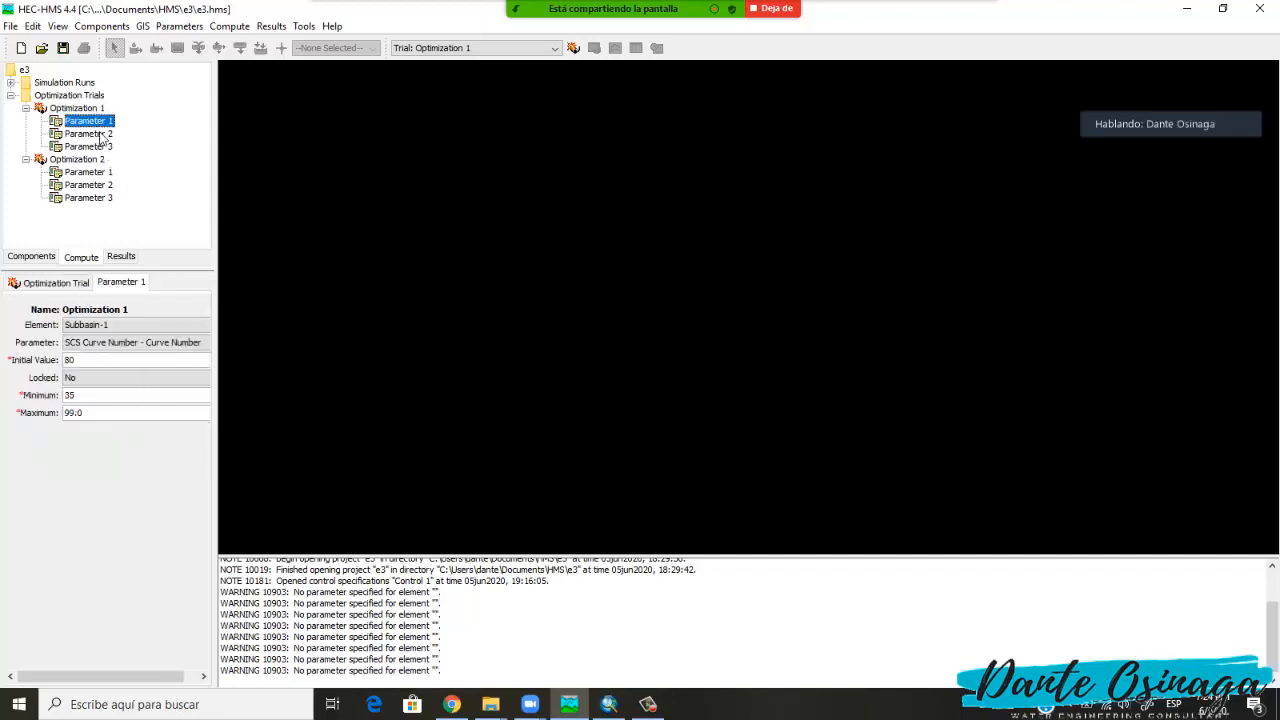
pyautogui.click(100, 134)
pyautogui.click(100, 121)
pyautogui.click(72, 288)
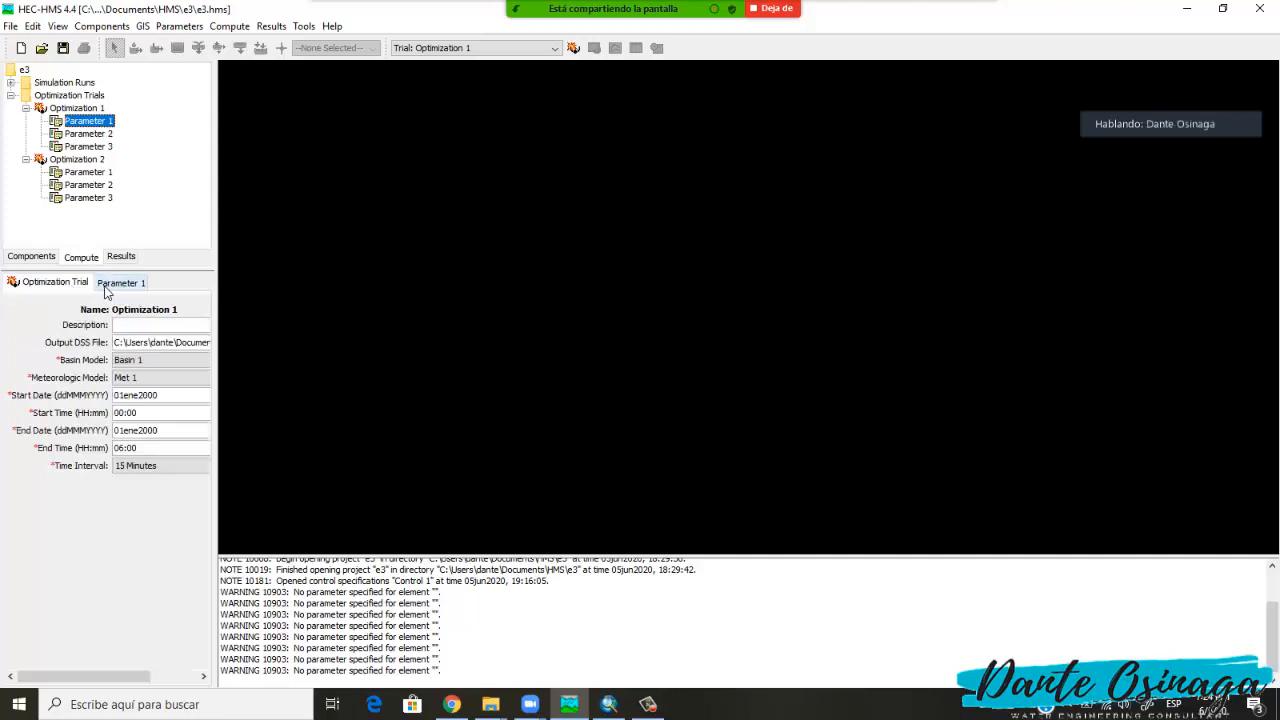
pyautogui.click(105, 288)
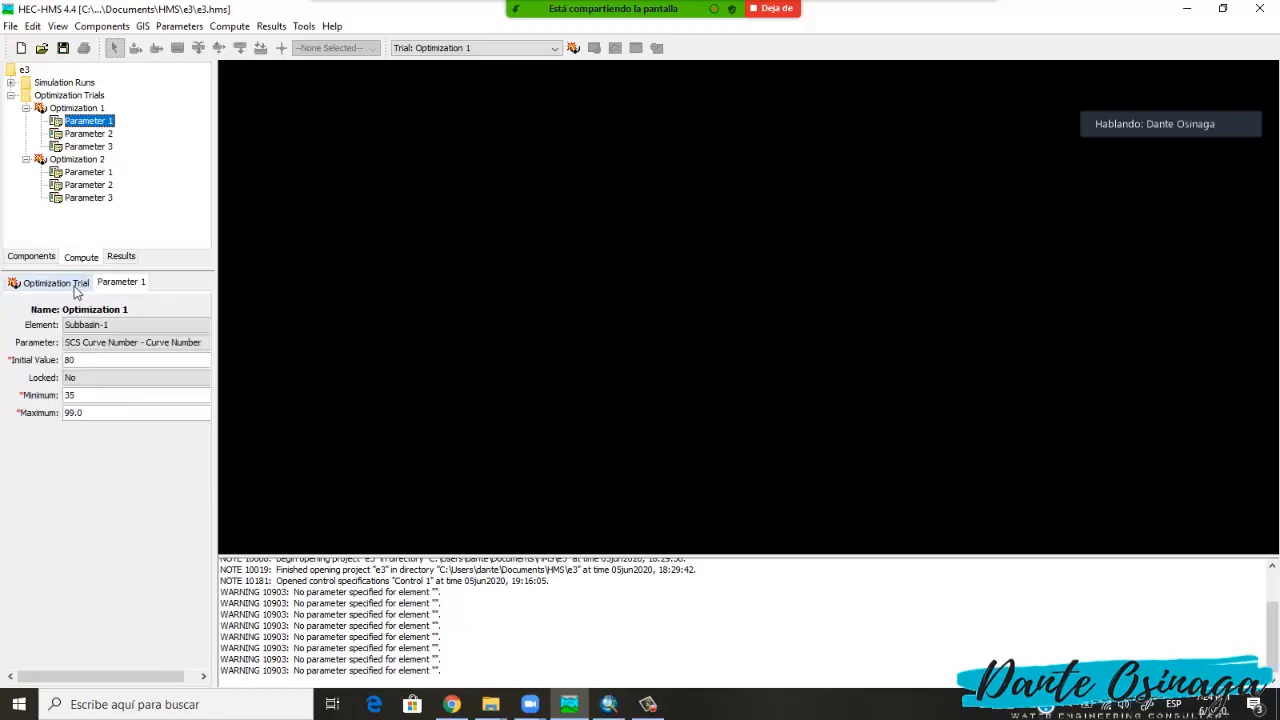
pyautogui.click(96, 328)
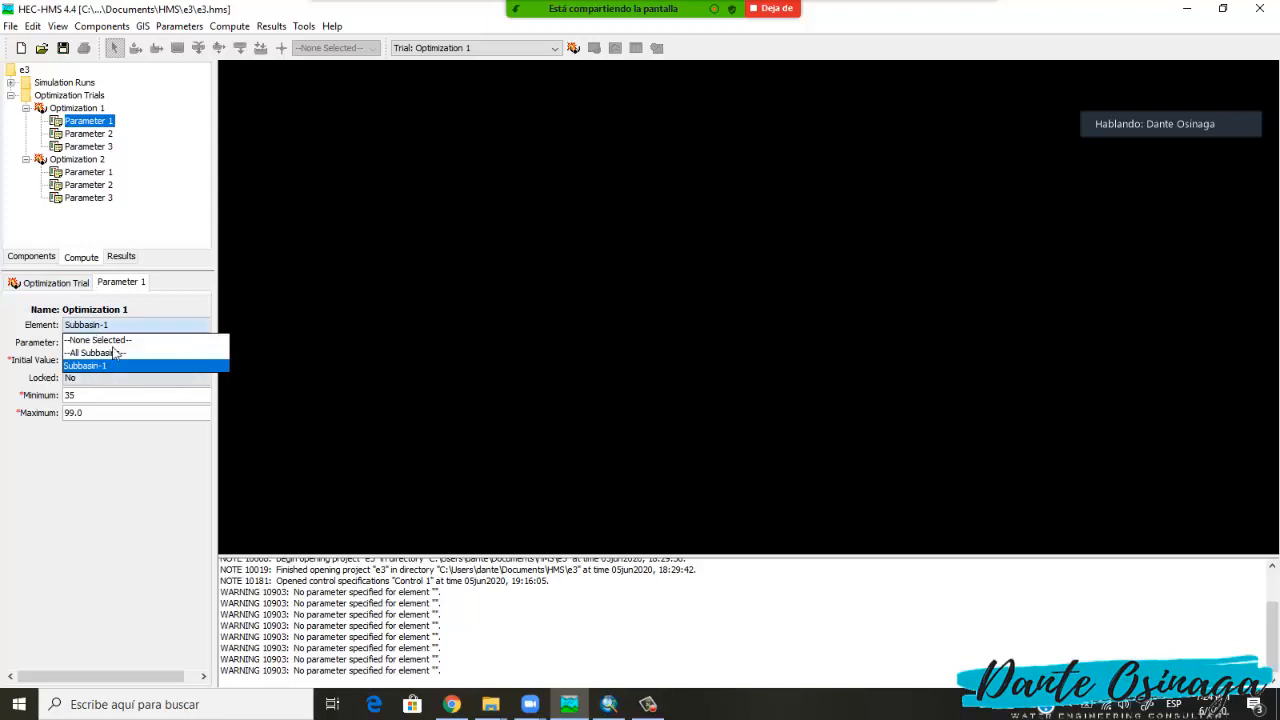
pyautogui.click(97, 367)
pyautogui.click(110, 345)
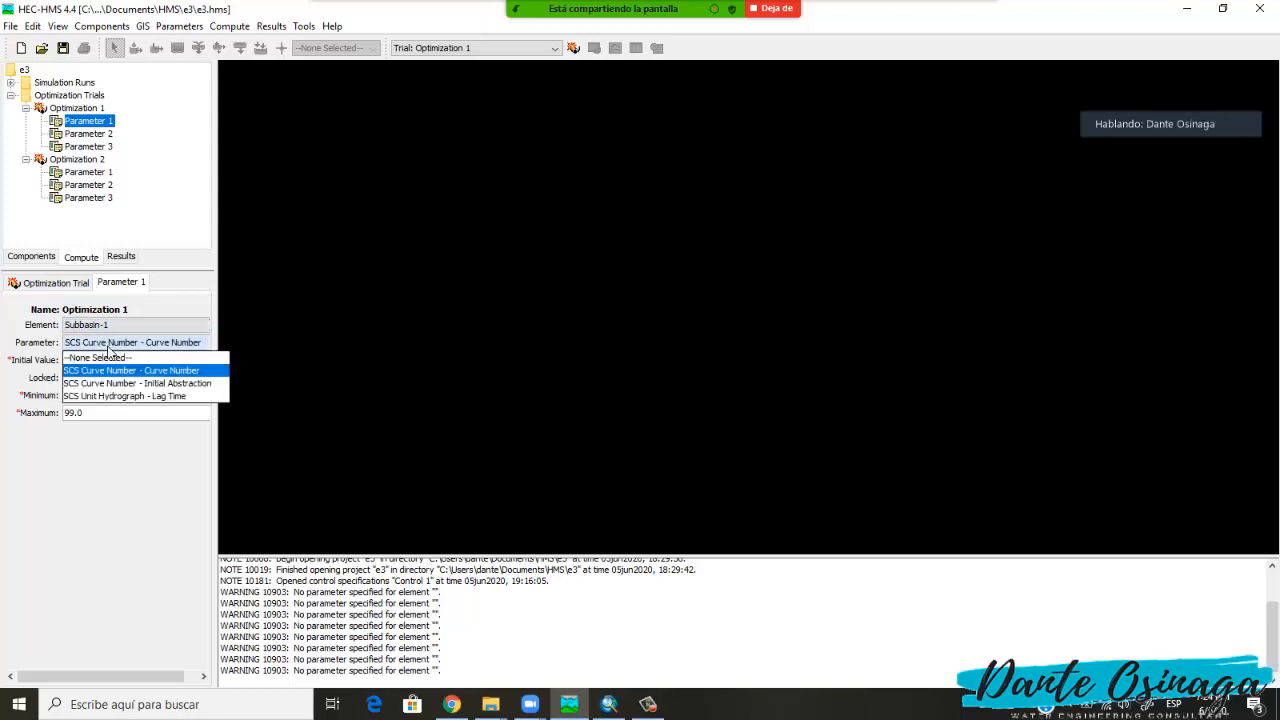
pyautogui.click(108, 348)
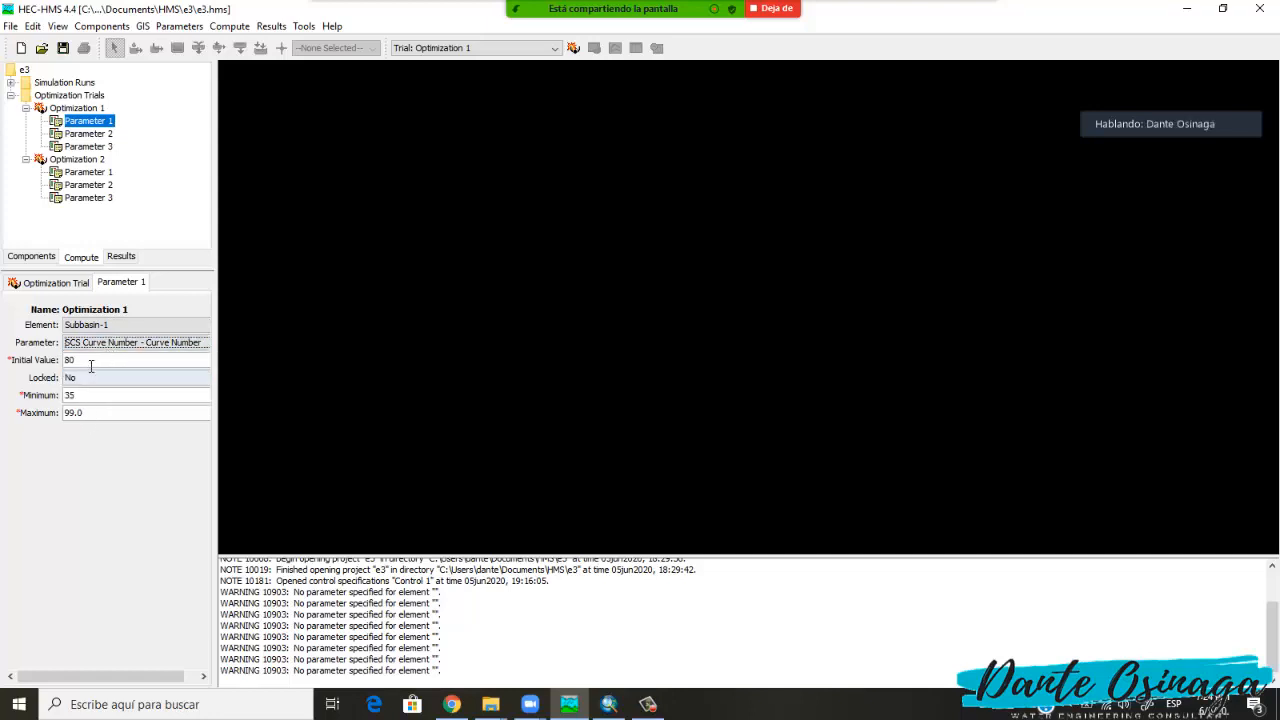
pyautogui.click(90, 366)
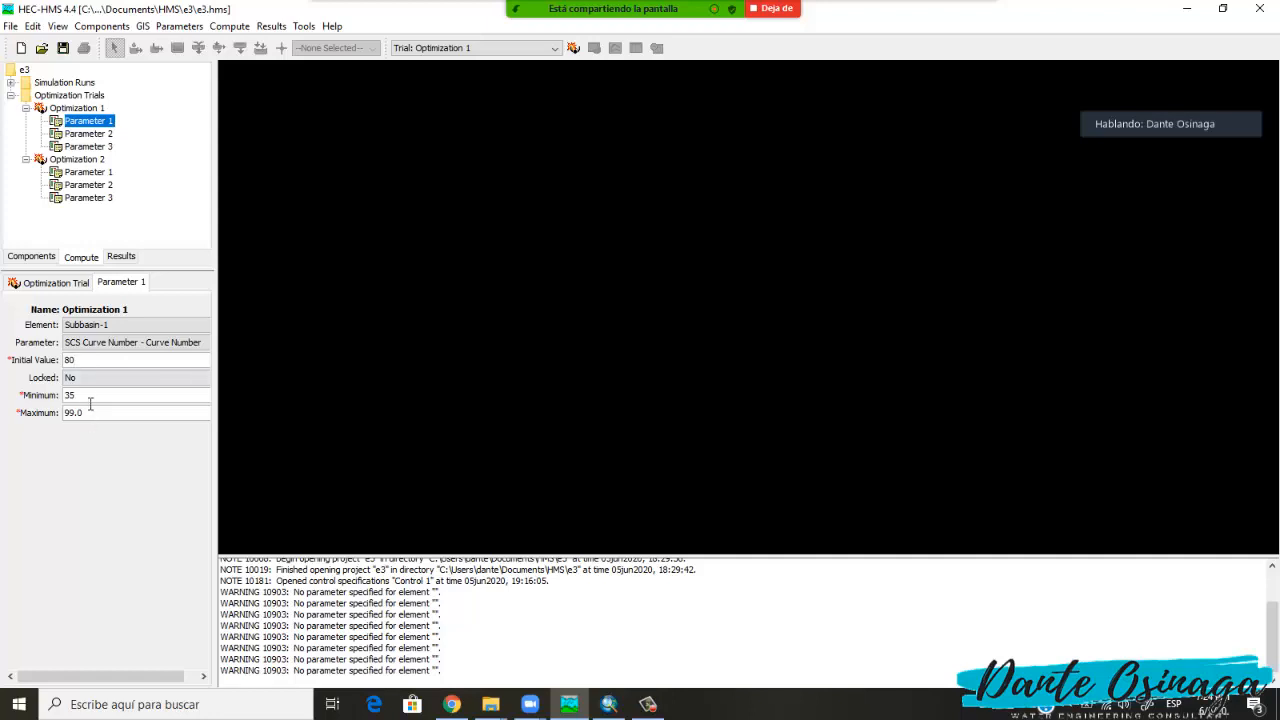
# Check the parameter choices and limits of Optimization 1's Parameter 2, admit the participant waiting in the meeting, and open Parameter 3.
pyautogui.click(86, 133)
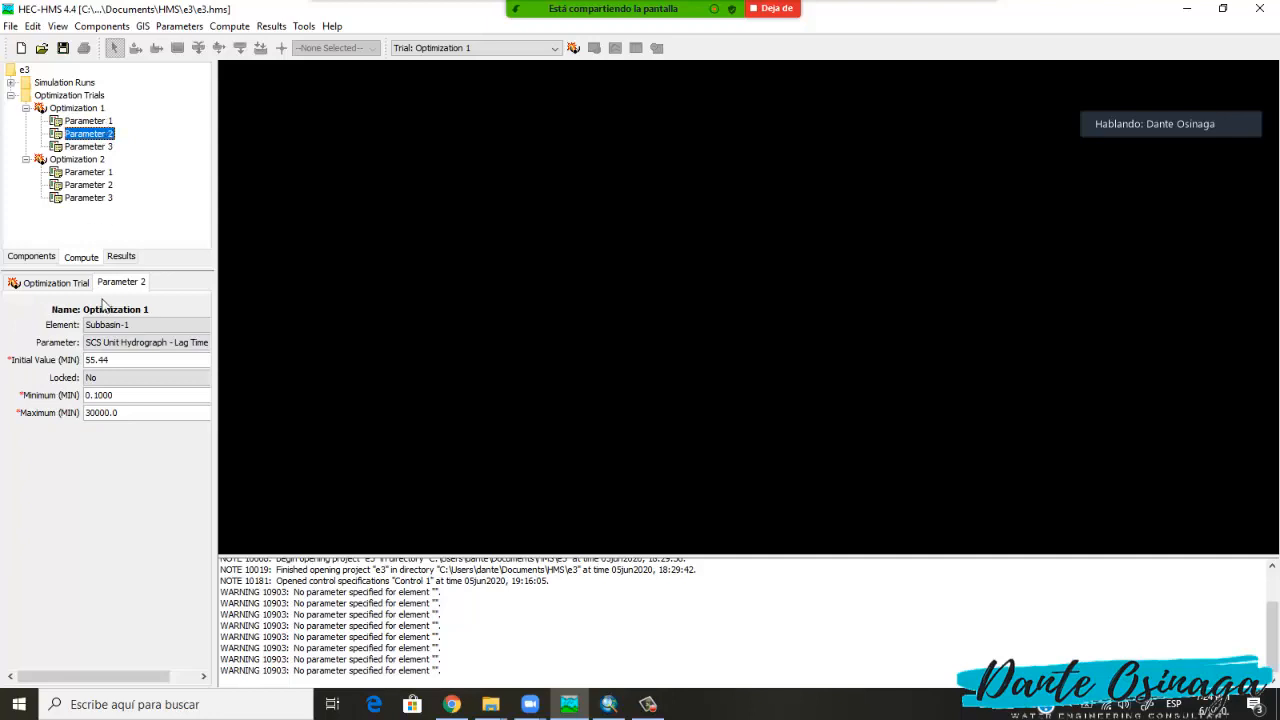
pyautogui.click(125, 343)
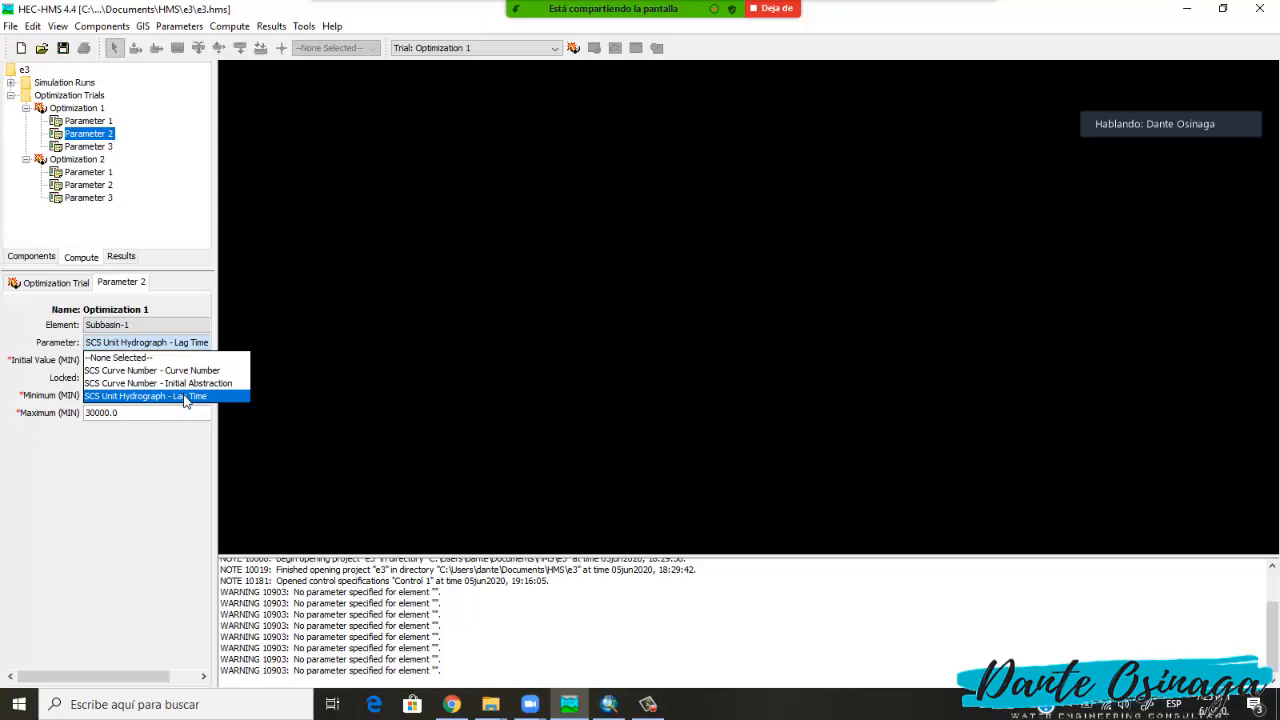
pyautogui.click(141, 428)
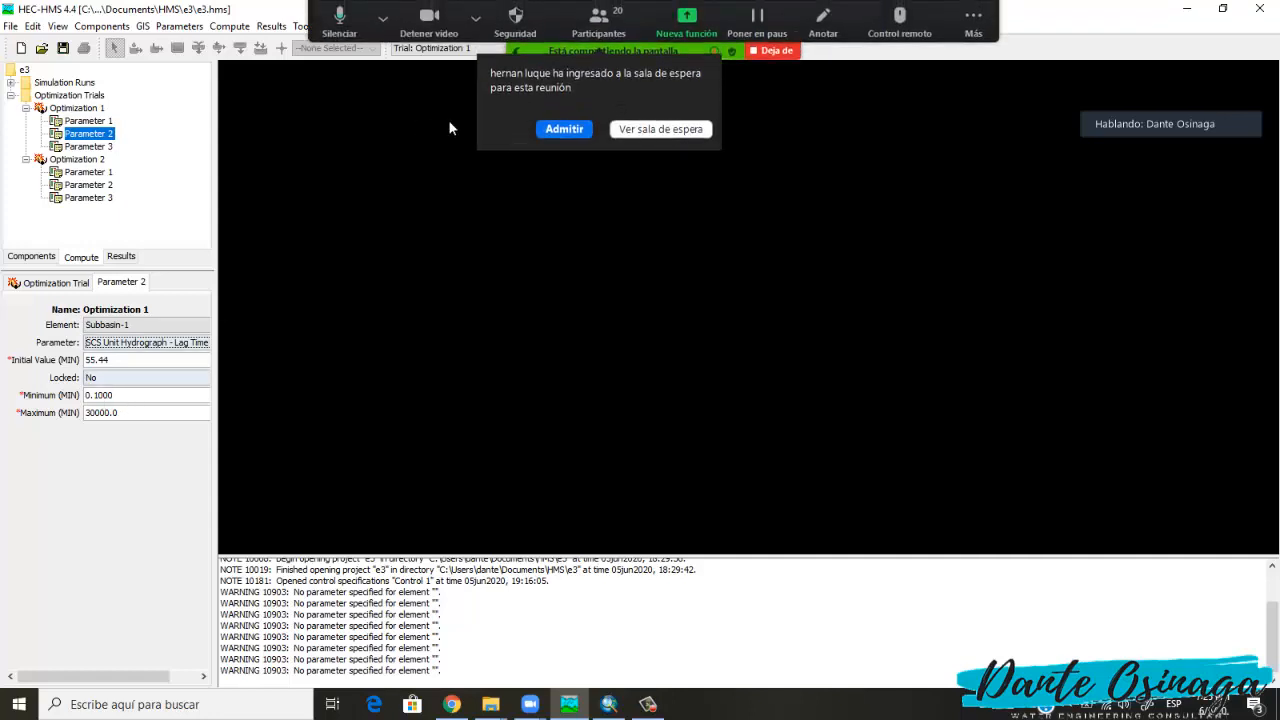
pyautogui.click(558, 122)
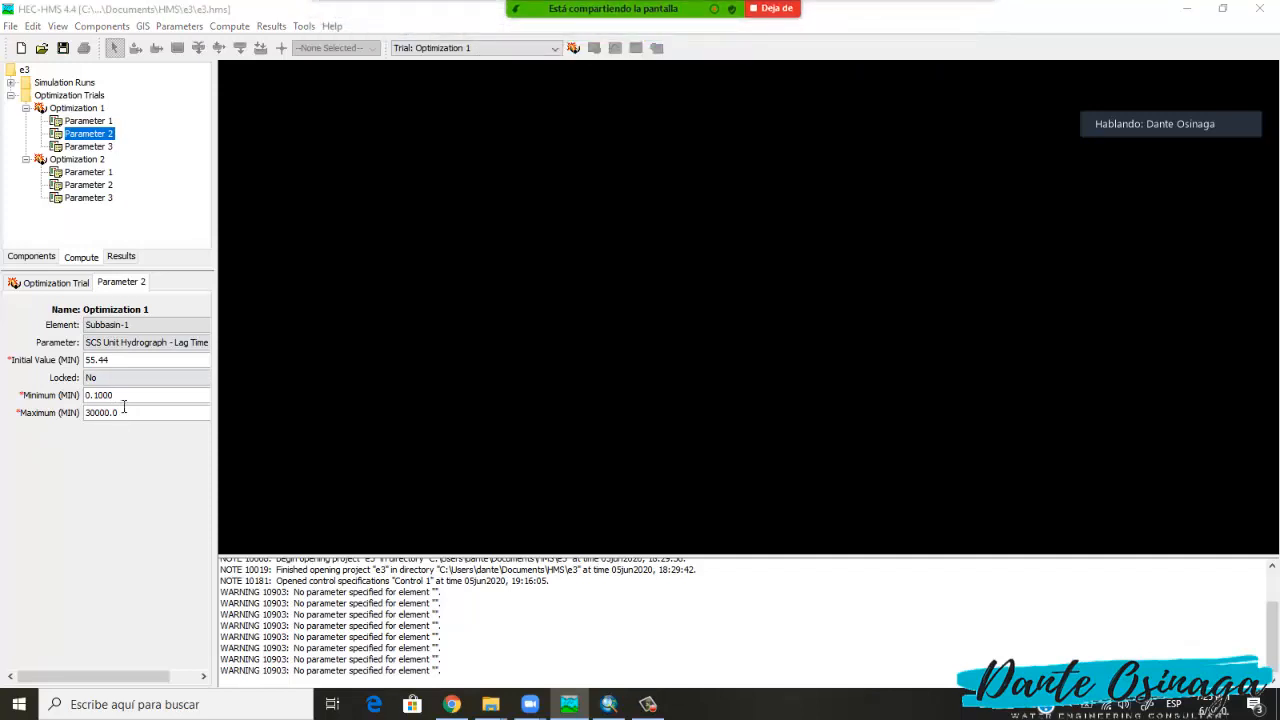
pyautogui.click(101, 148)
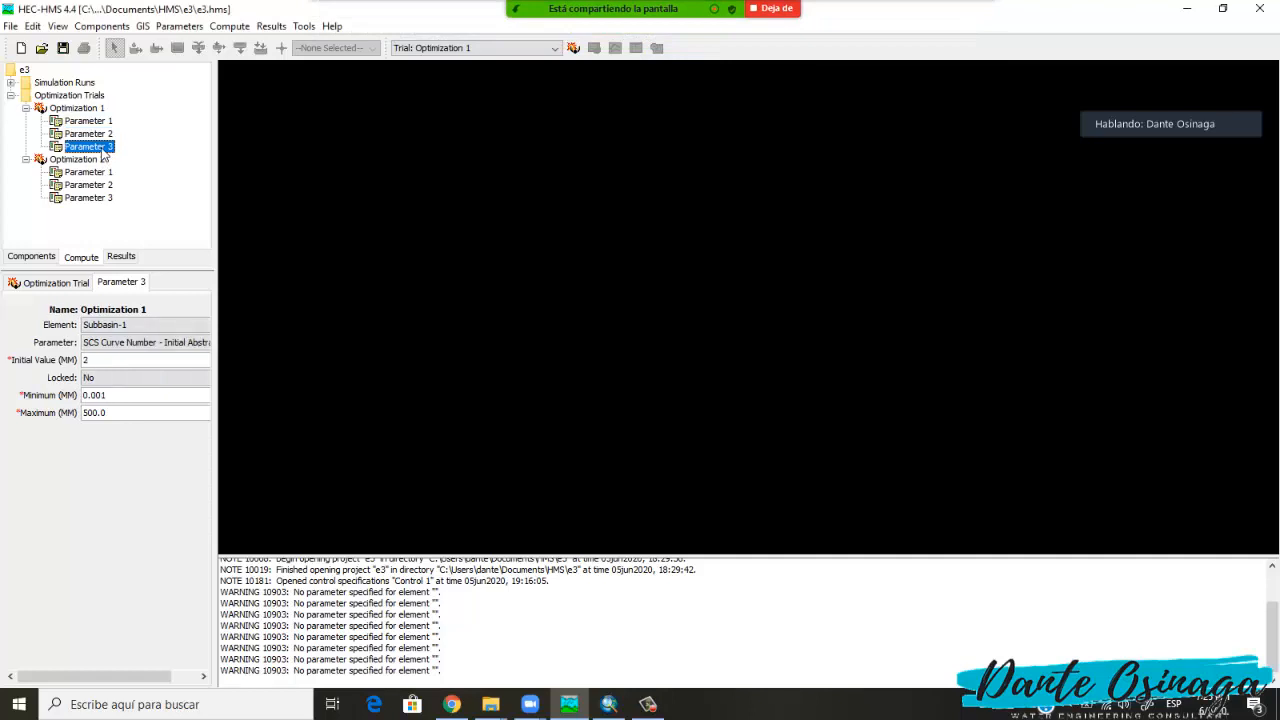
# Check the parameter choices and initial value of Optimization 1's Parameter 3, keeping SCS Curve Number - Initial Abstraction.
pyautogui.click(115, 343)
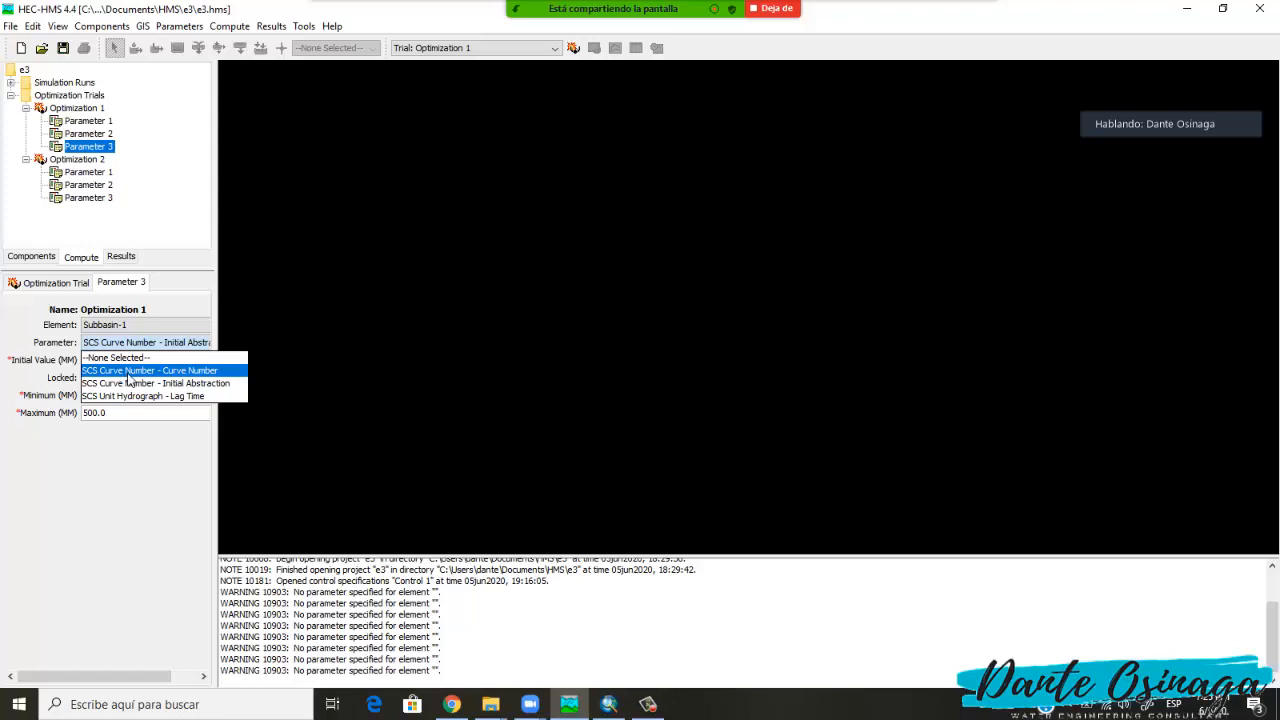
pyautogui.click(145, 445)
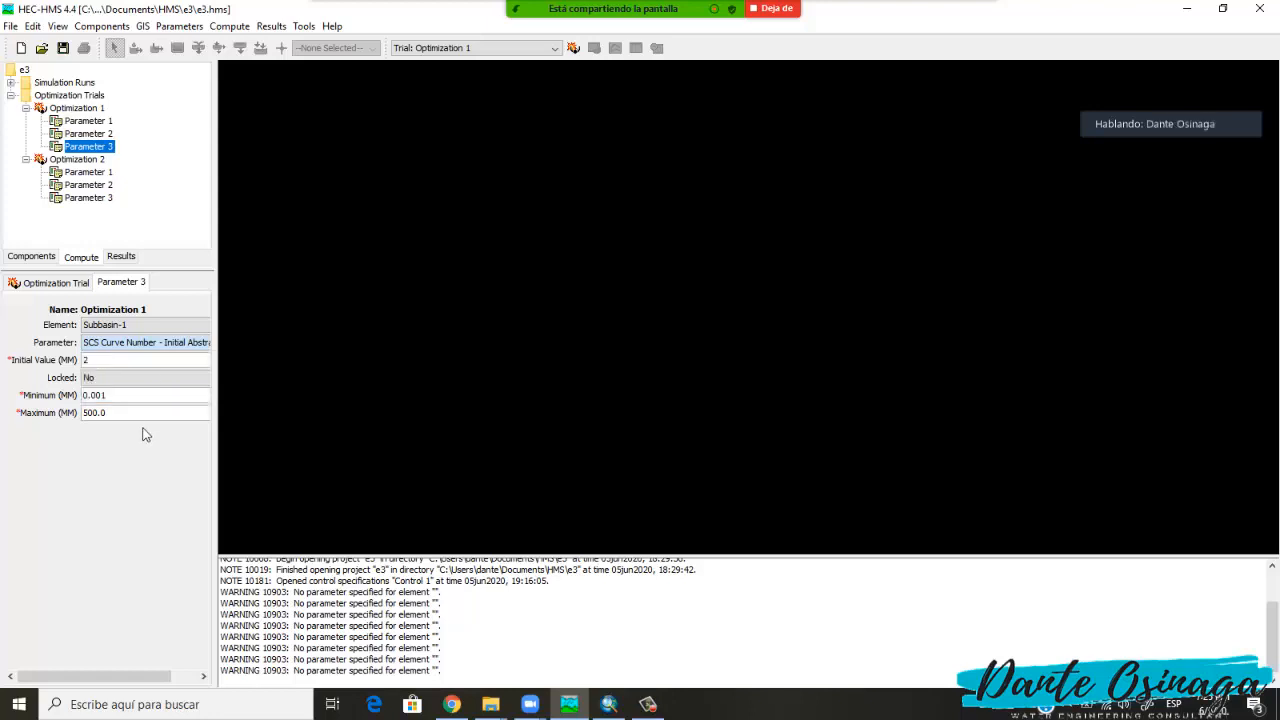
pyautogui.click(138, 343)
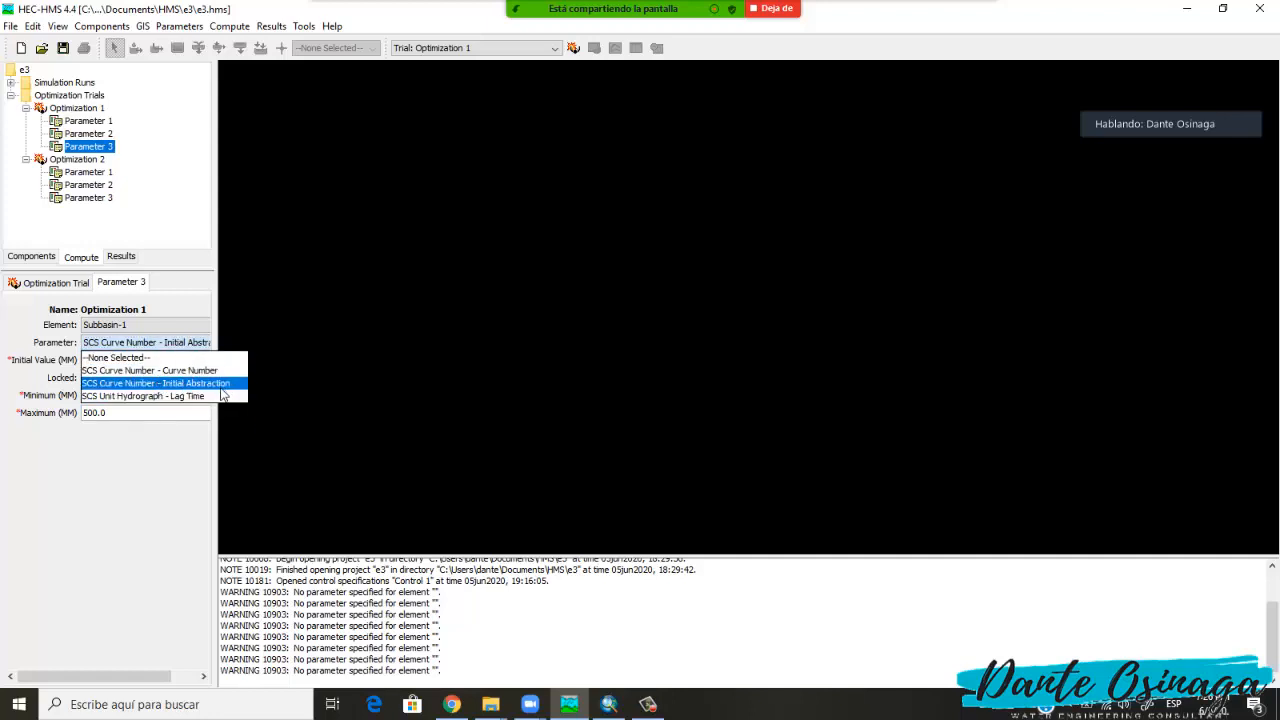
pyautogui.click(150, 383)
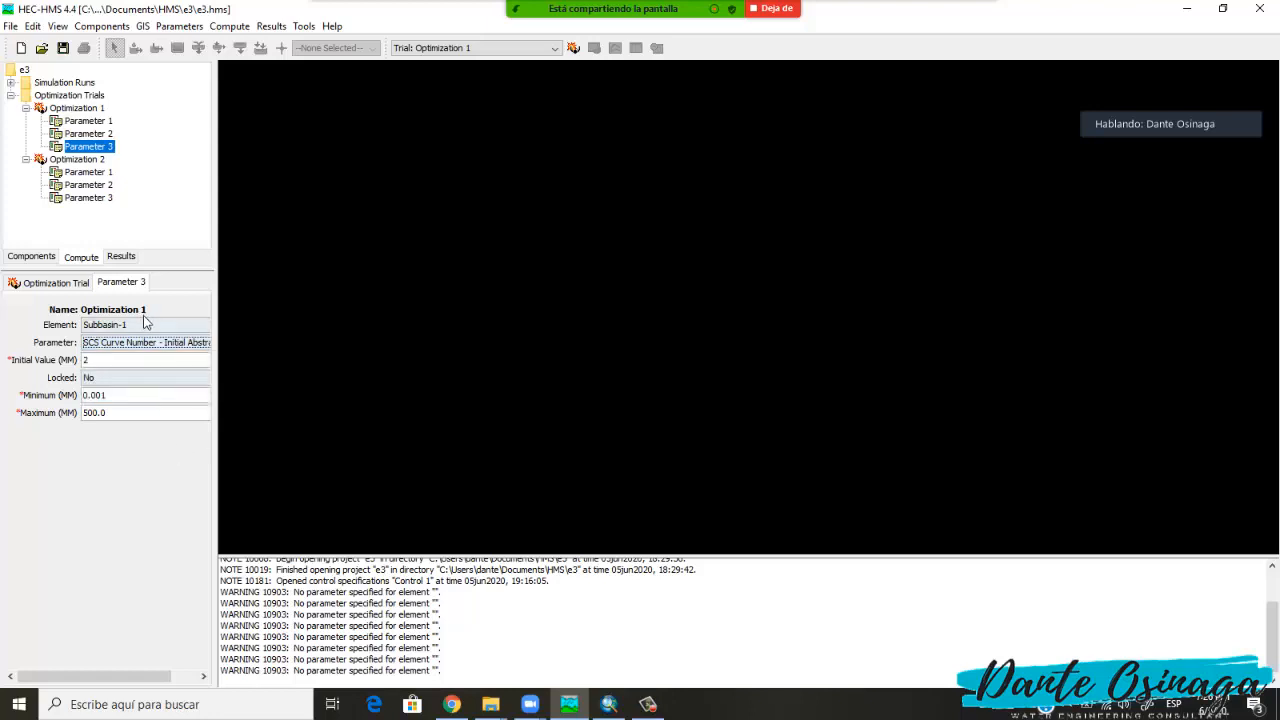
pyautogui.click(115, 365)
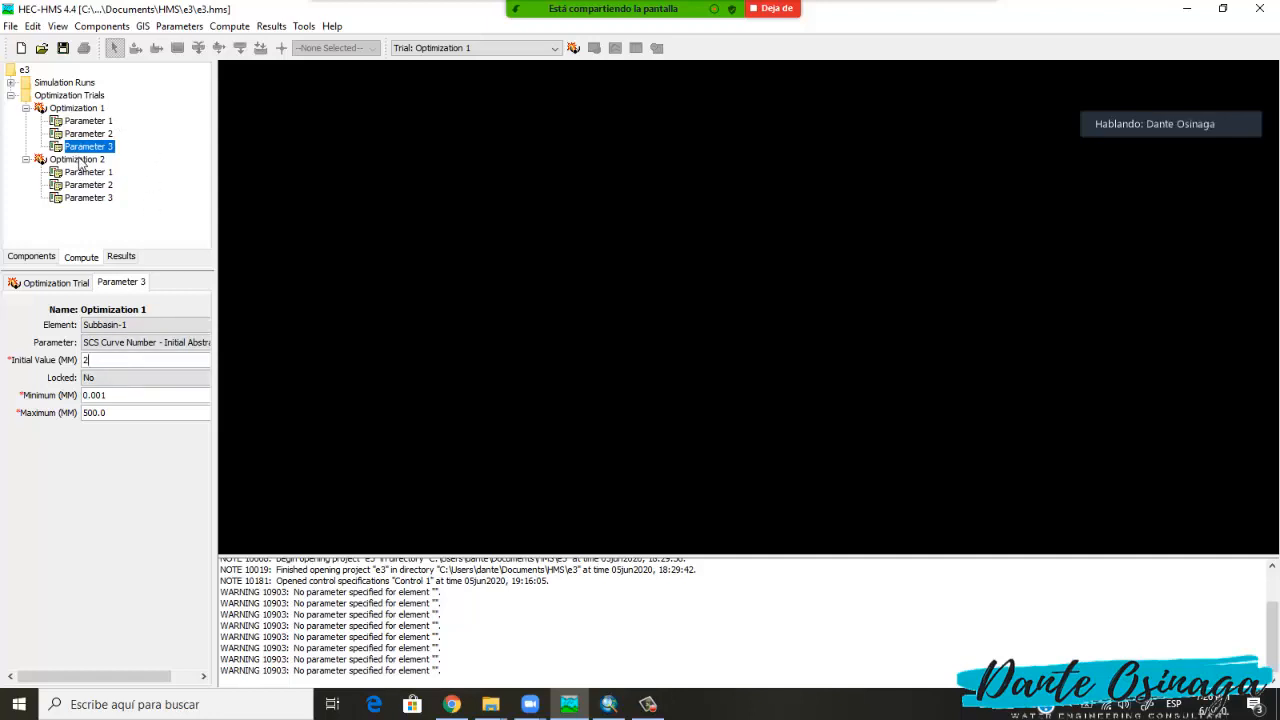
# Review Optimization 2's basin model and meteorologic model choices and its time window, keeping Basin 1 and Met 1.
pyautogui.click(238, 27)
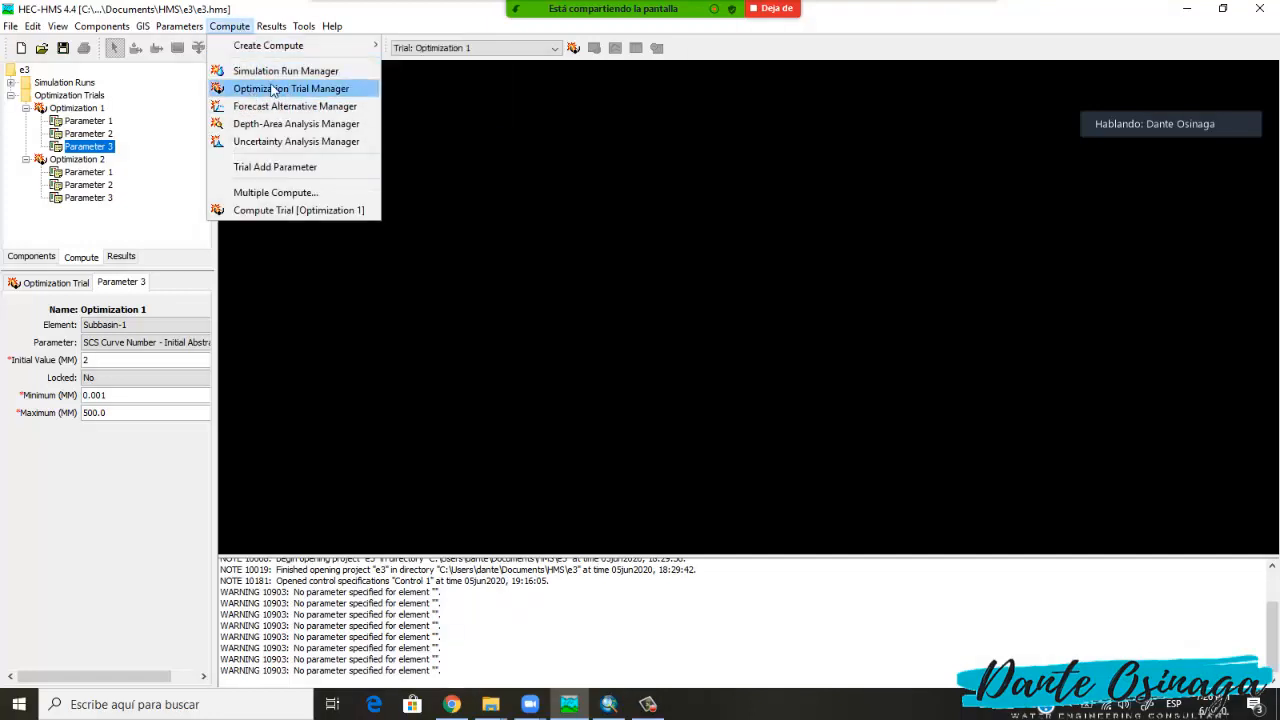
pyautogui.click(230, 27)
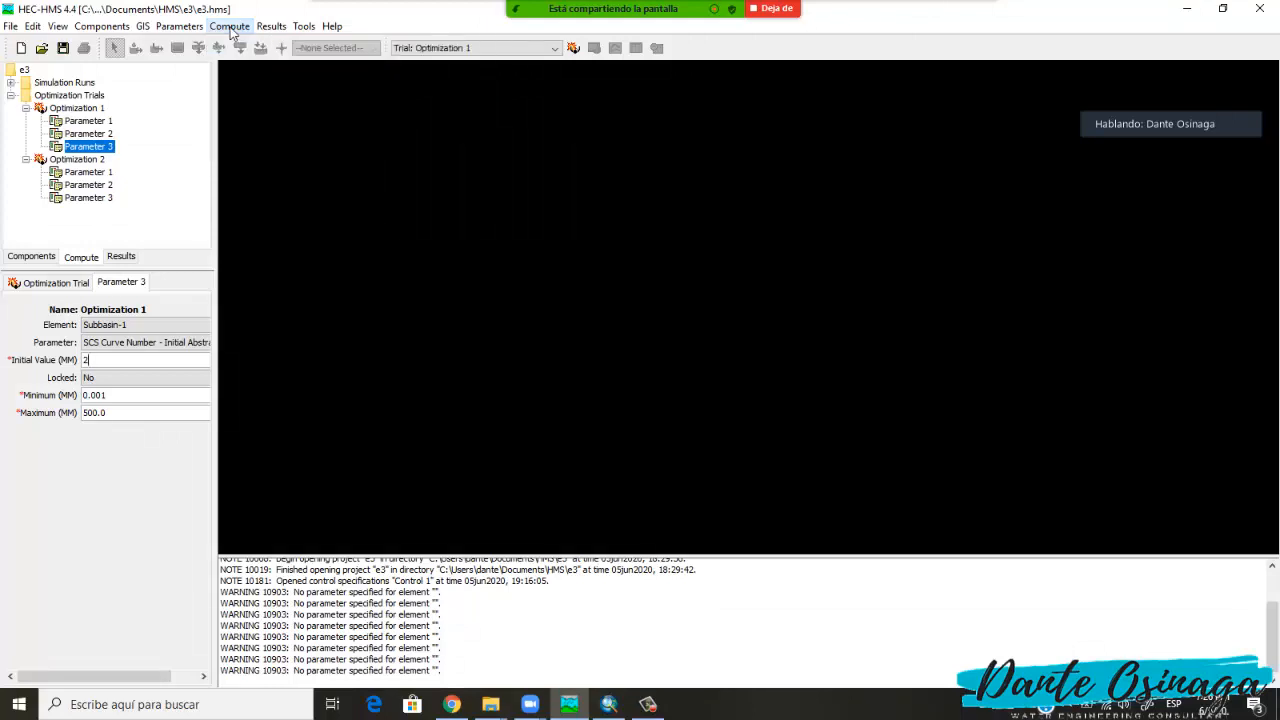
pyautogui.click(88, 161)
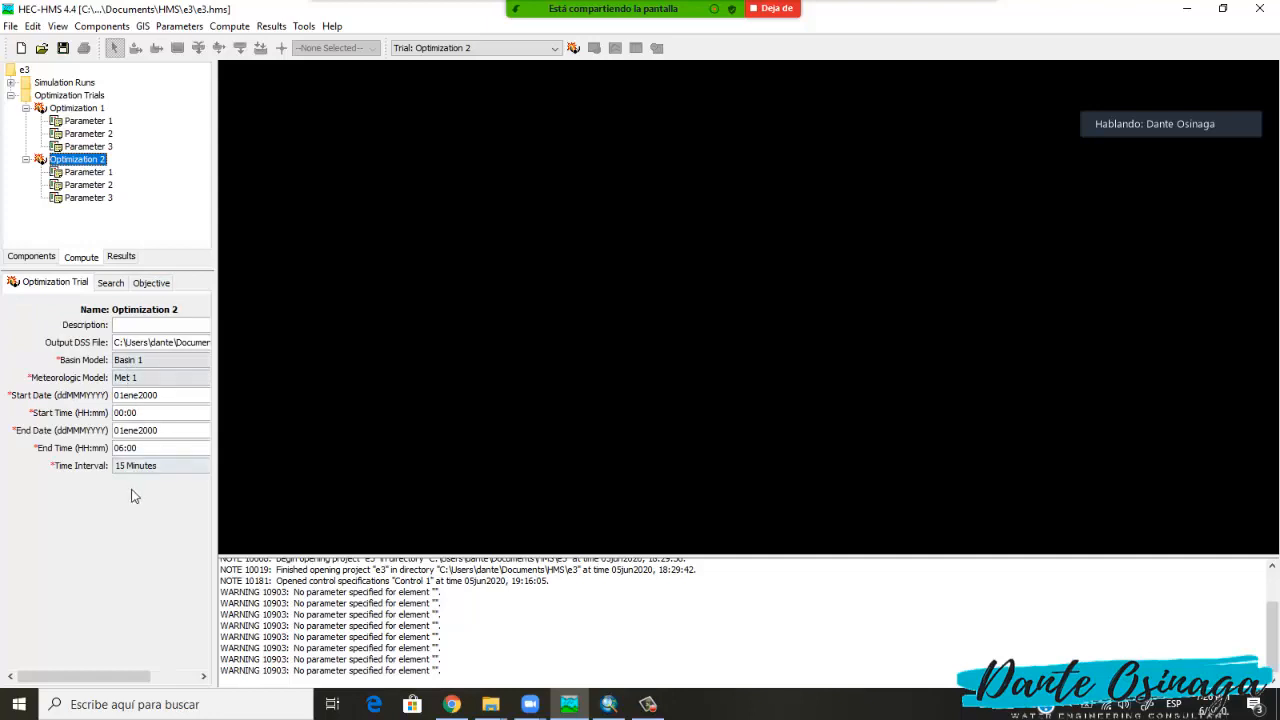
pyautogui.click(148, 362)
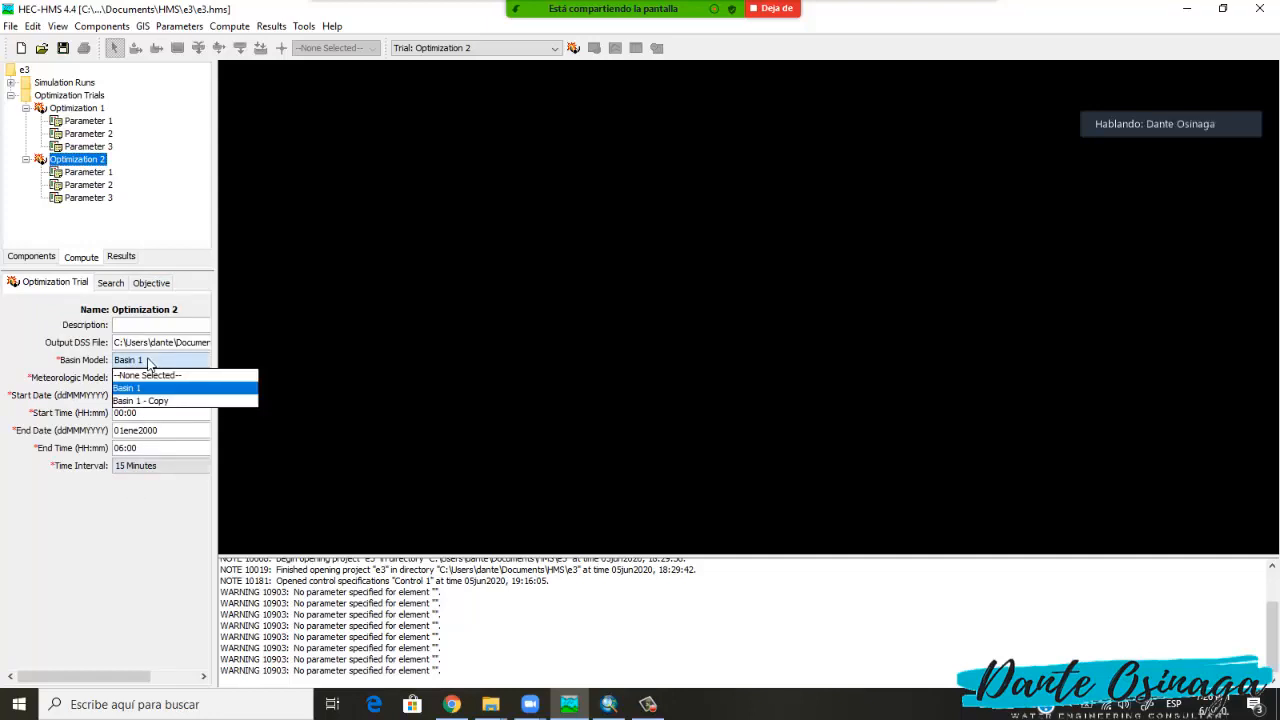
pyautogui.click(148, 362)
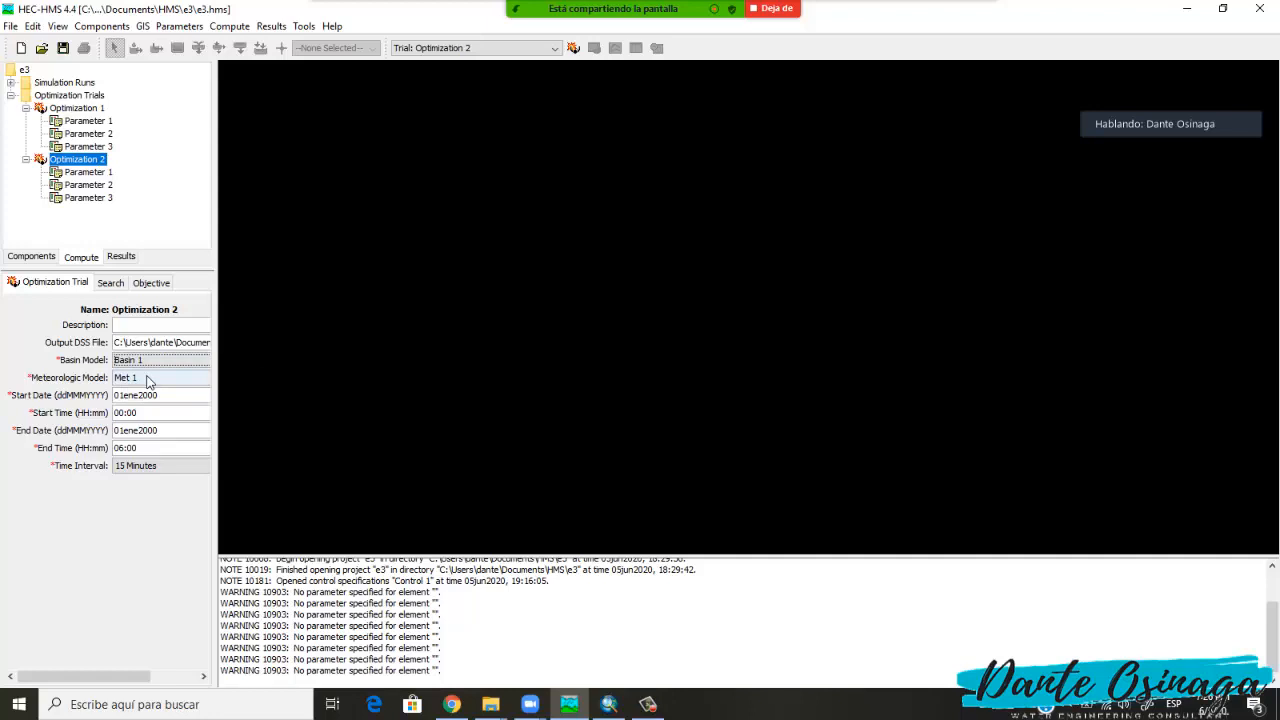
pyautogui.click(148, 379)
pyautogui.click(148, 379)
pyautogui.click(149, 450)
# Check Optimization 2's search method choices and objective settings, keeping the Simplex method.
pyautogui.click(110, 283)
pyautogui.click(93, 330)
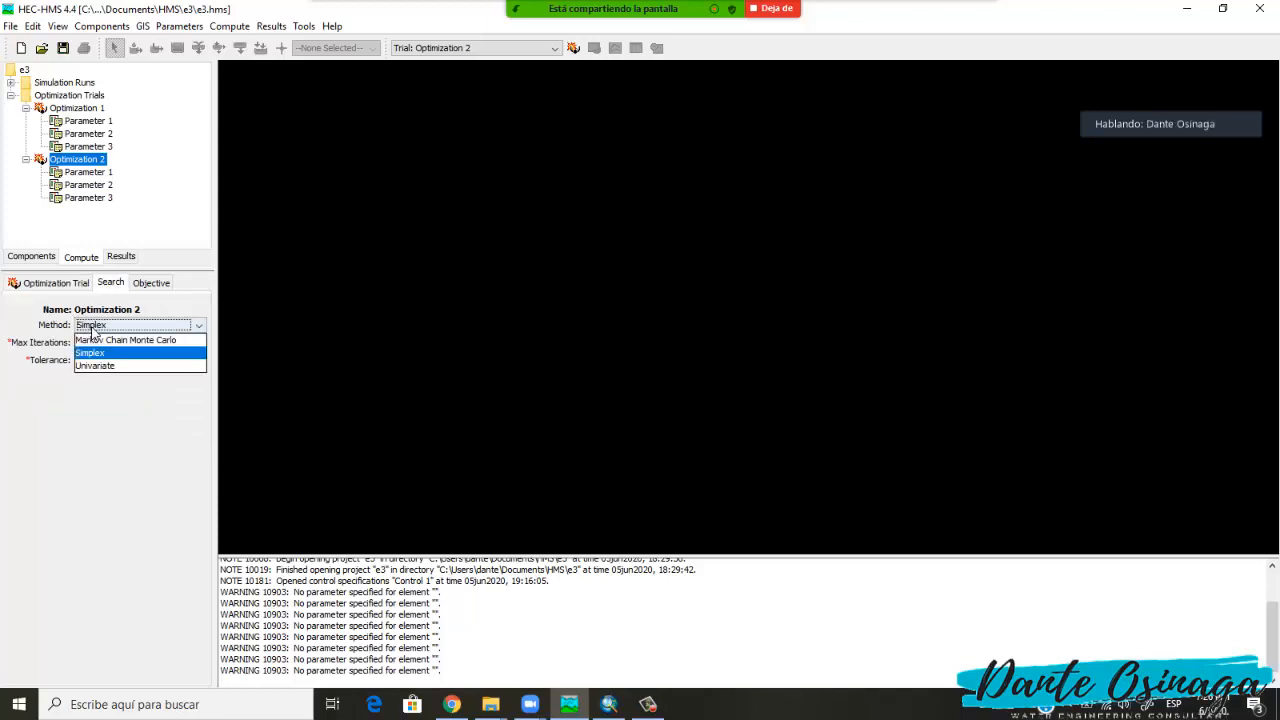
pyautogui.click(104, 396)
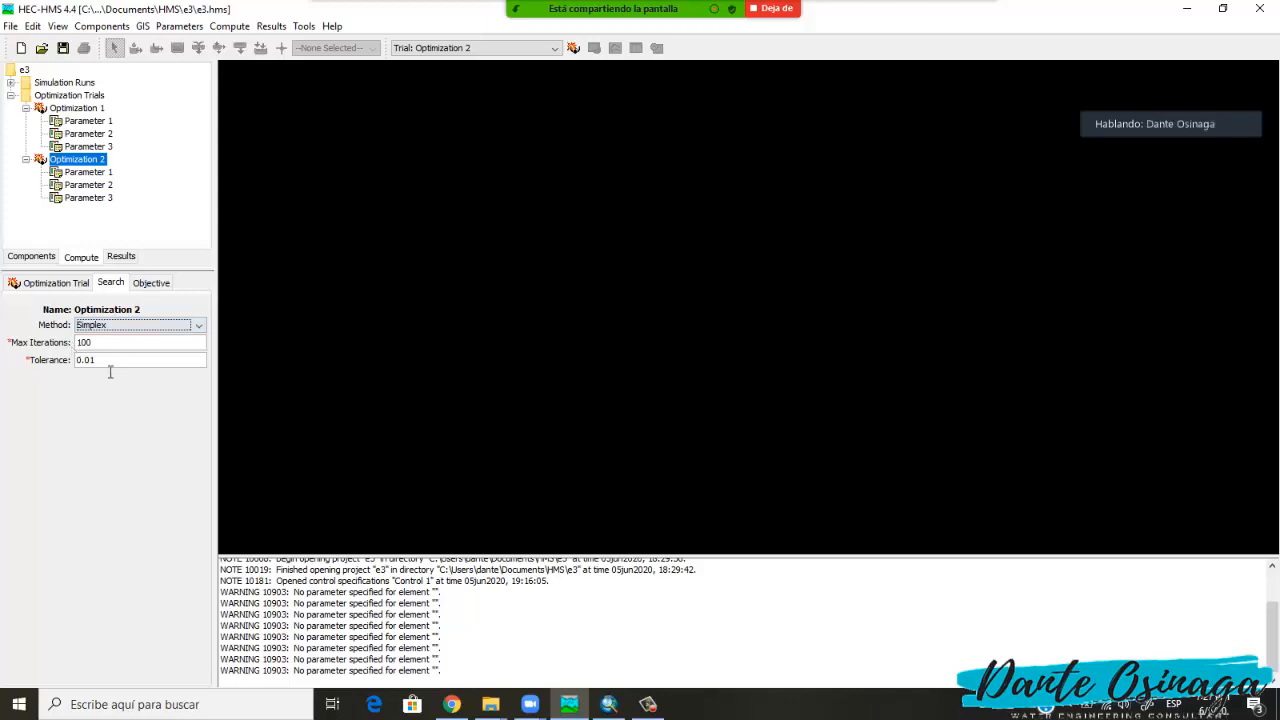
pyautogui.click(148, 285)
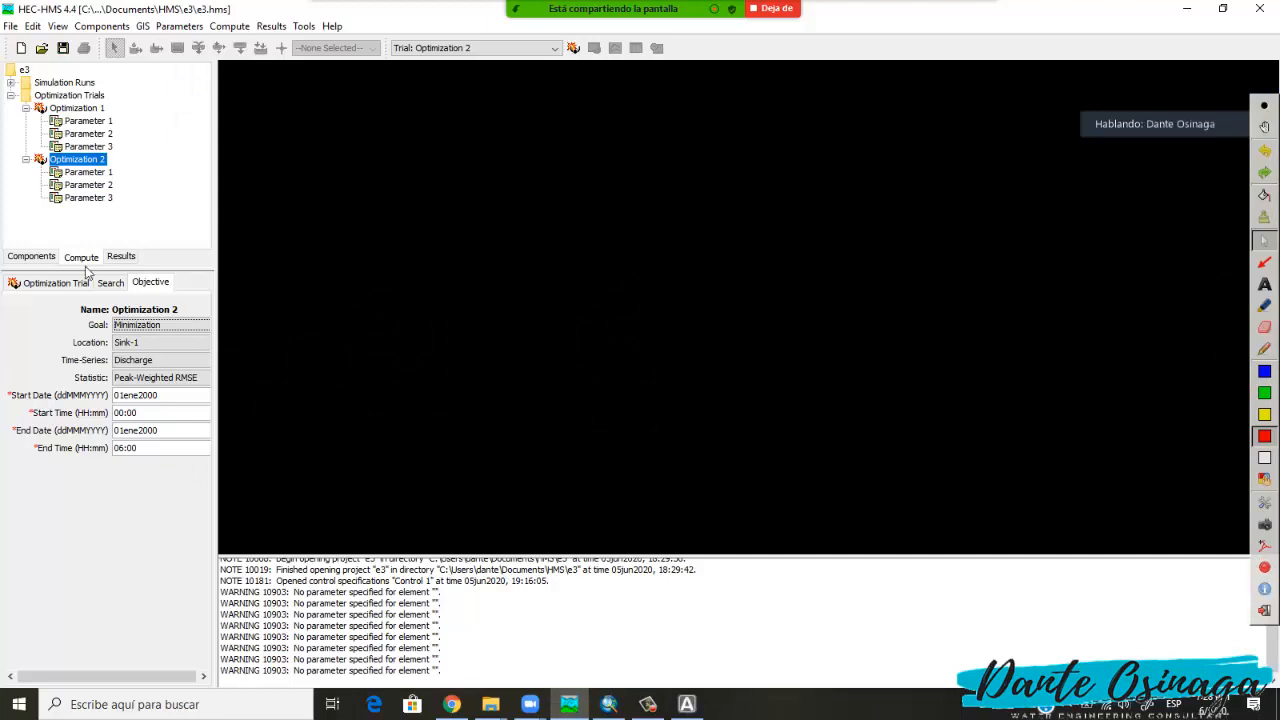
# Open the Basin 1 map and examine Subbasin-1's settings and its connection to Sink-1.
pyautogui.click(42, 259)
pyautogui.scroll(3, 27, 100)
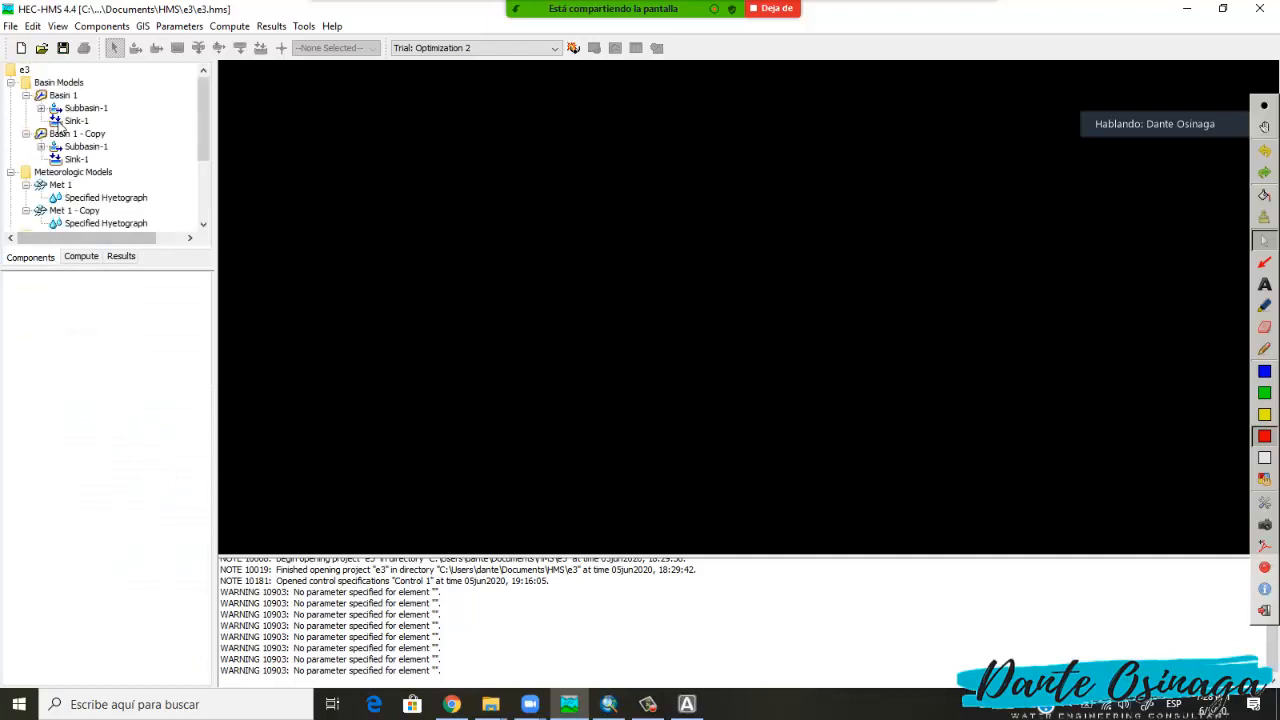
pyautogui.doubleClick(63, 95)
pyautogui.scroll(-1, 714, 274)
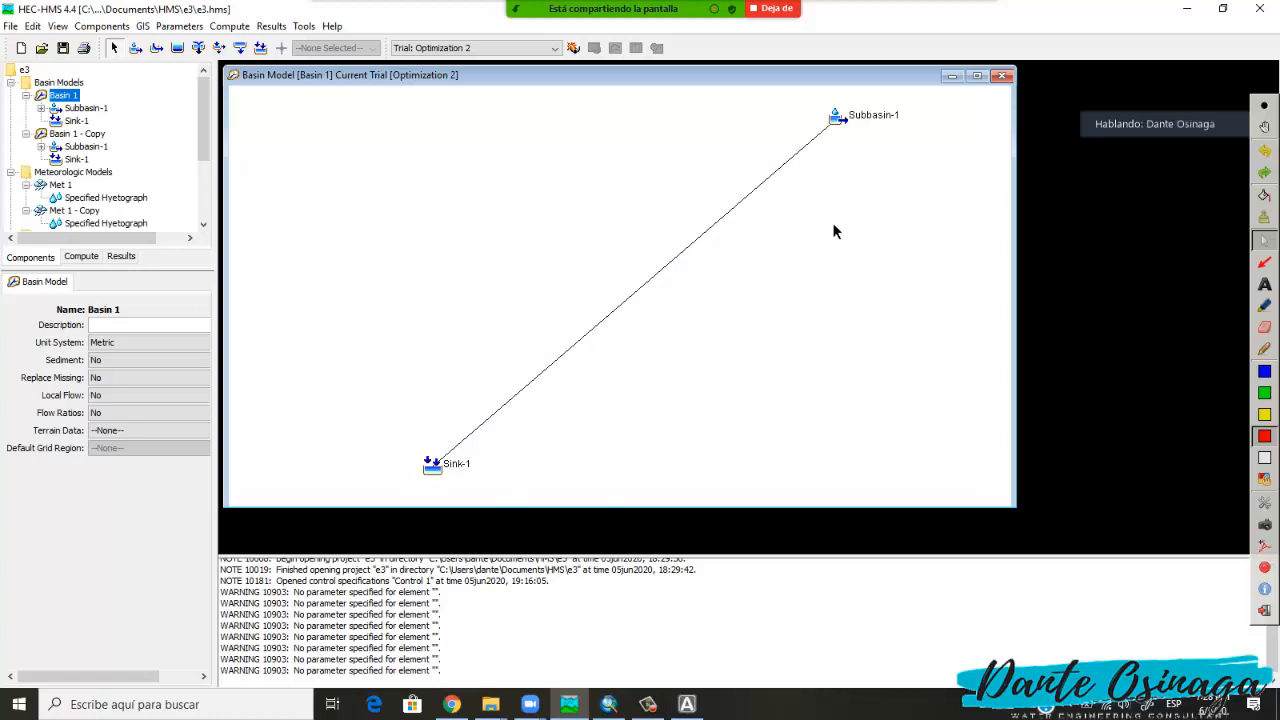
pyautogui.click(844, 123)
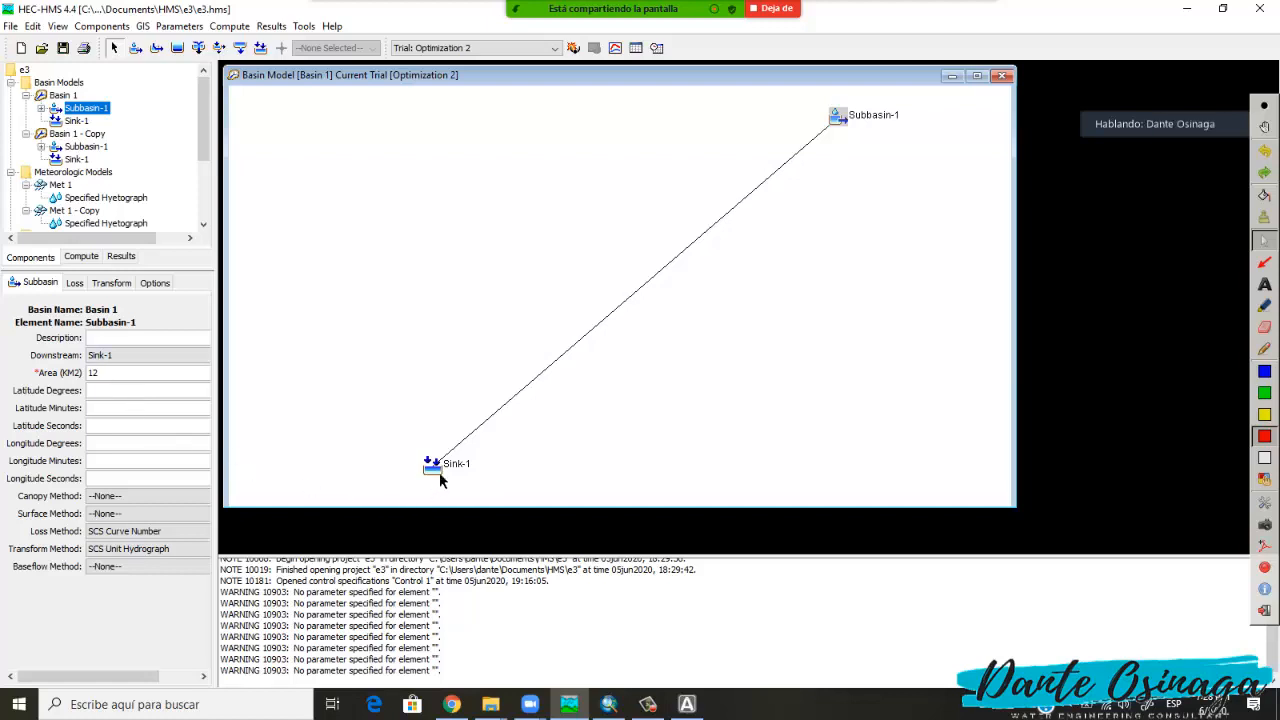
pyautogui.moveTo(439, 473); pyautogui.dragTo(441, 476)
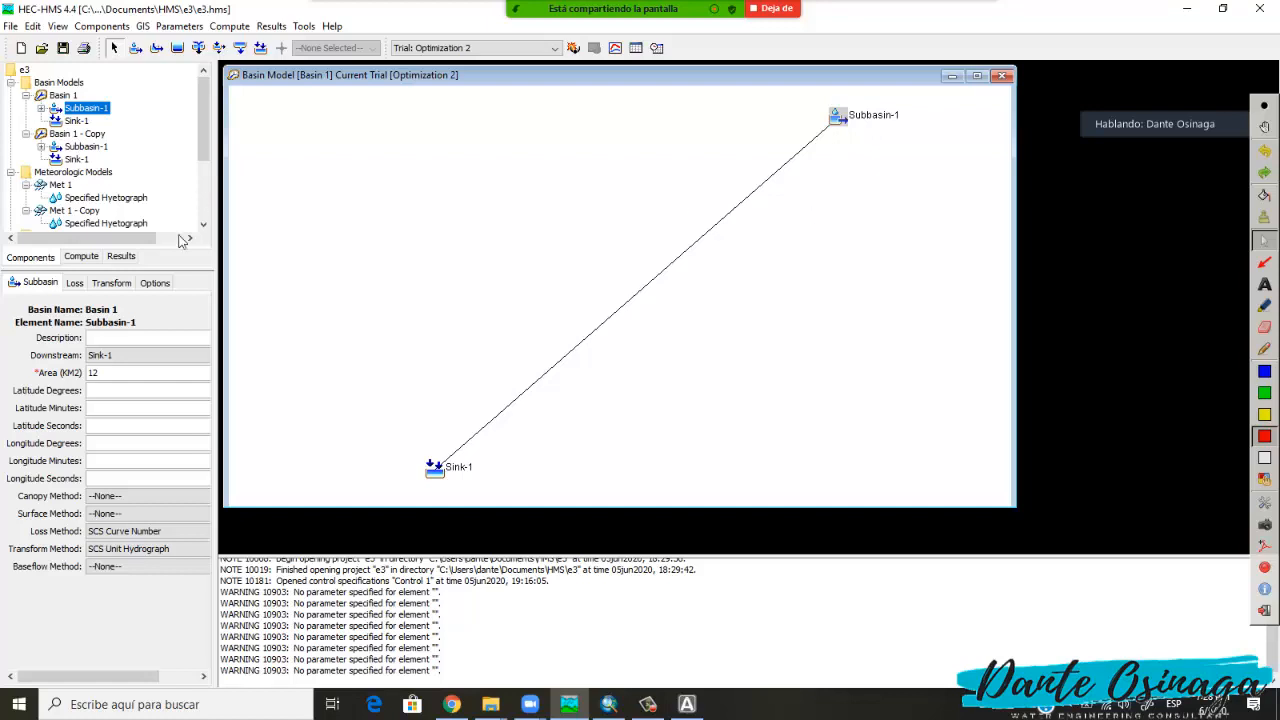
pyautogui.scroll(-1, 120, 172)
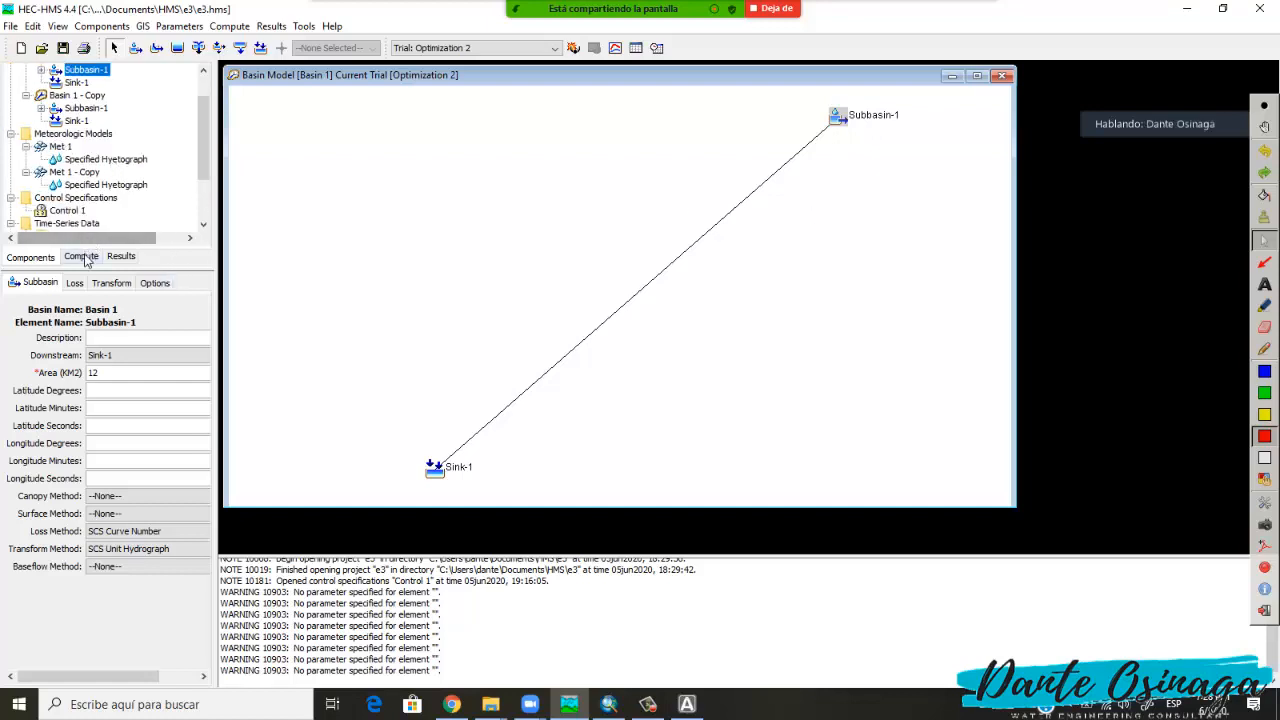
# Compare the general settings of the Optimization 1 and Optimization 2 trials and look at Optimization 1's copy option.
pyautogui.click(85, 258)
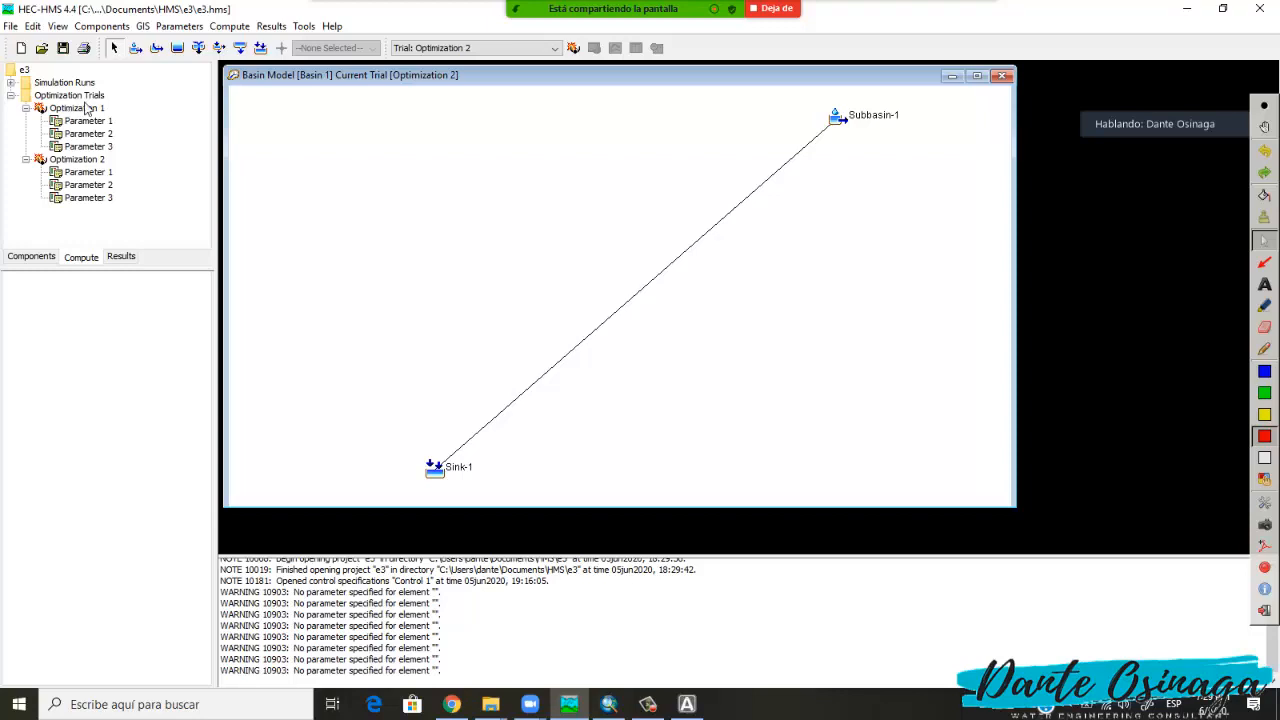
pyautogui.click(80, 159)
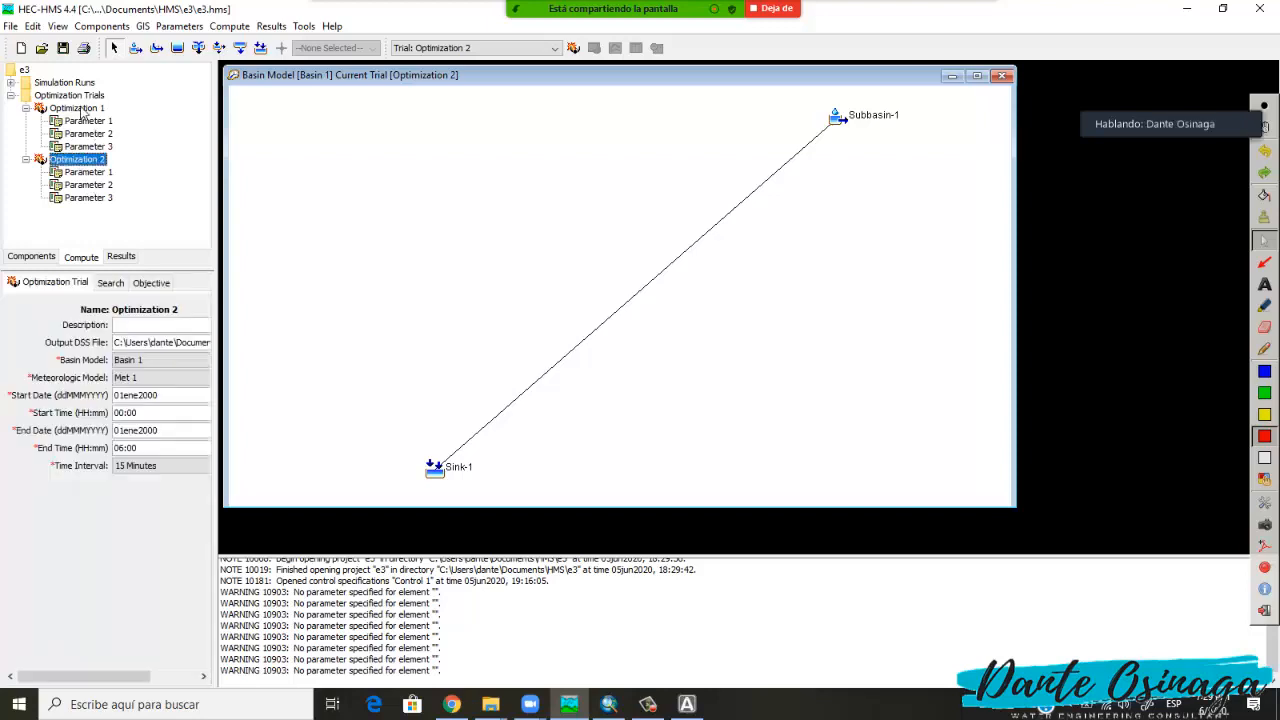
pyautogui.click(84, 112)
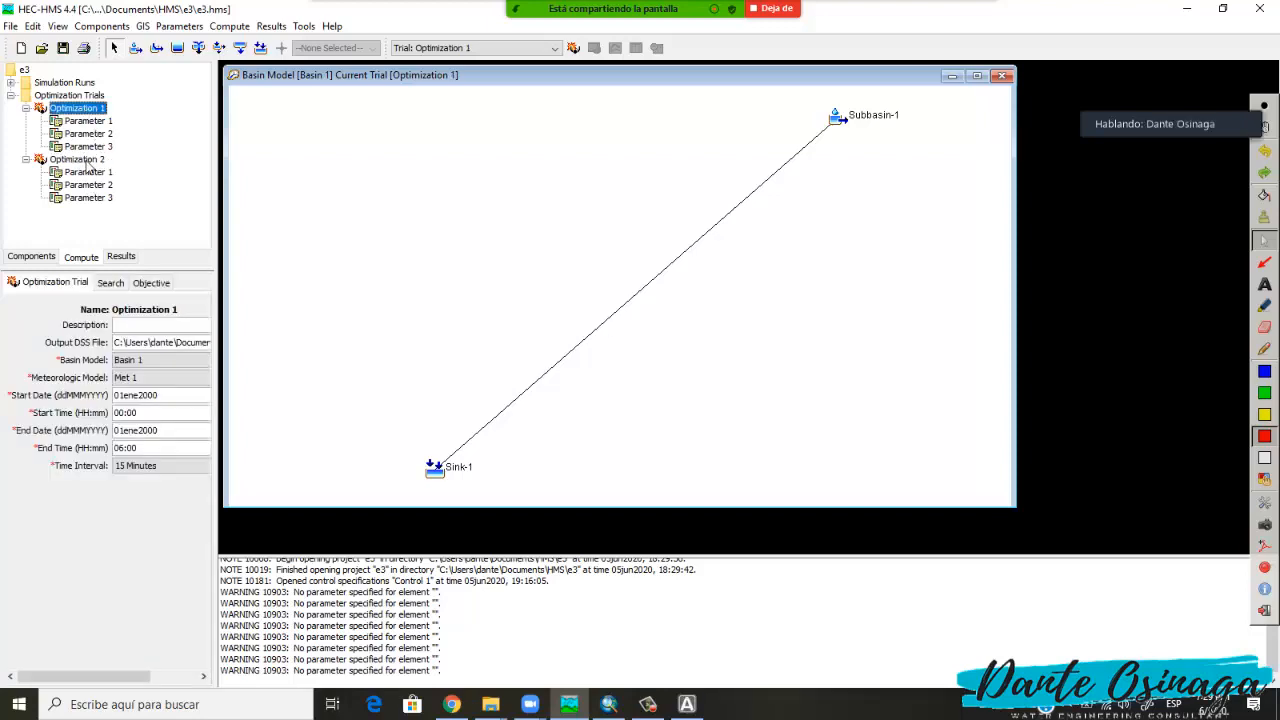
pyautogui.click(86, 162)
pyautogui.click(87, 112)
pyautogui.click(90, 161)
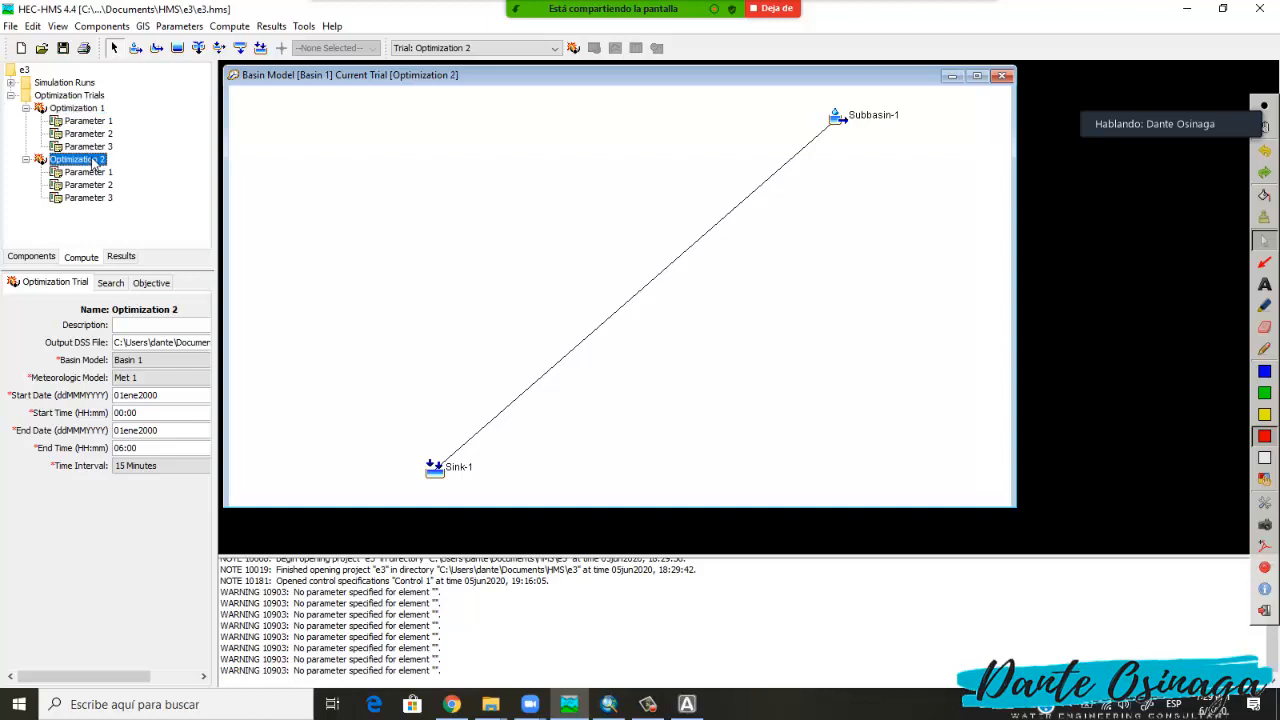
pyautogui.click(90, 113)
pyautogui.click(90, 162)
pyautogui.click(90, 112)
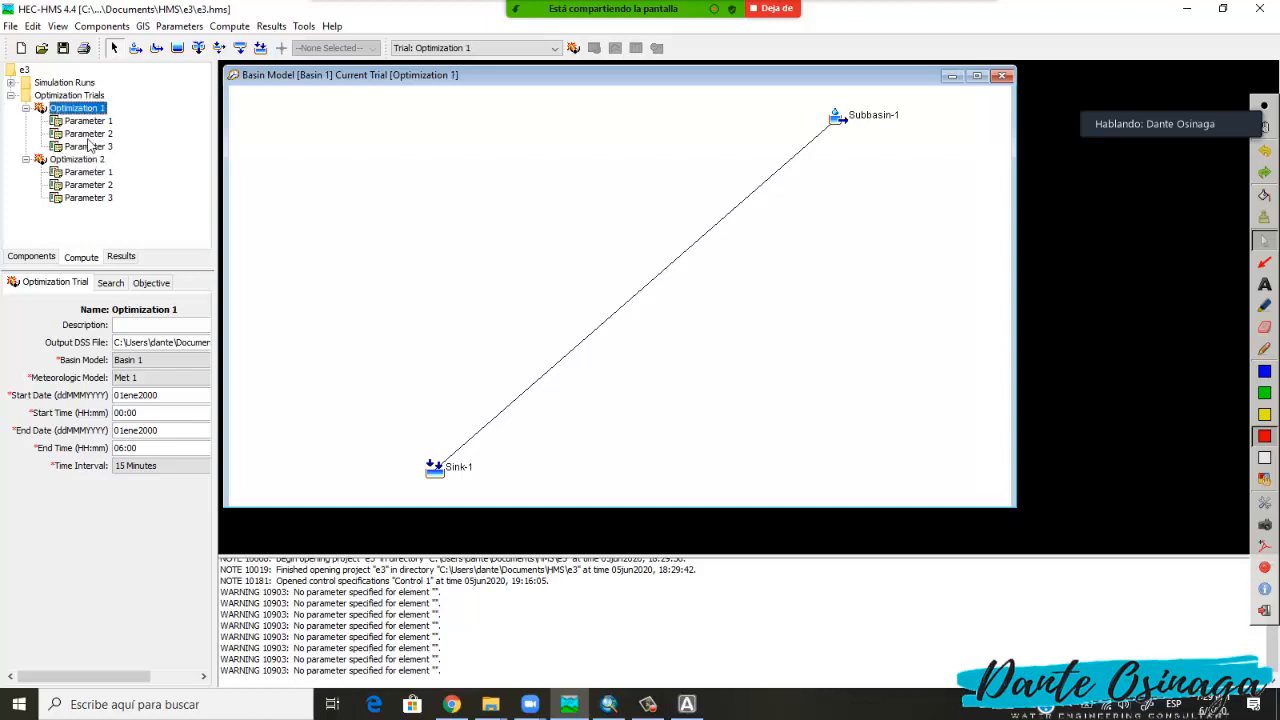
pyautogui.click(93, 164)
pyautogui.rightClick(90, 110)
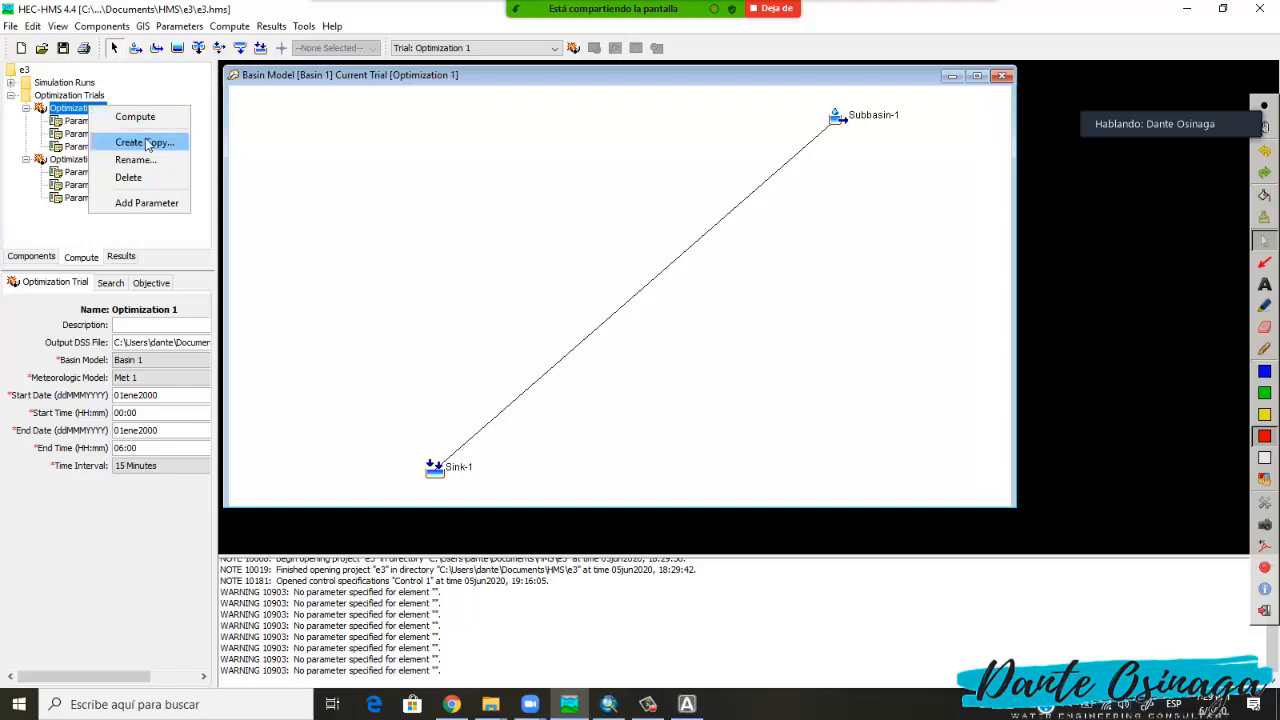
# Switch to the screen annotation tool and circle Optimization 1 in red, clearing the first circle and redrawing it.
pyautogui.click(690, 707)
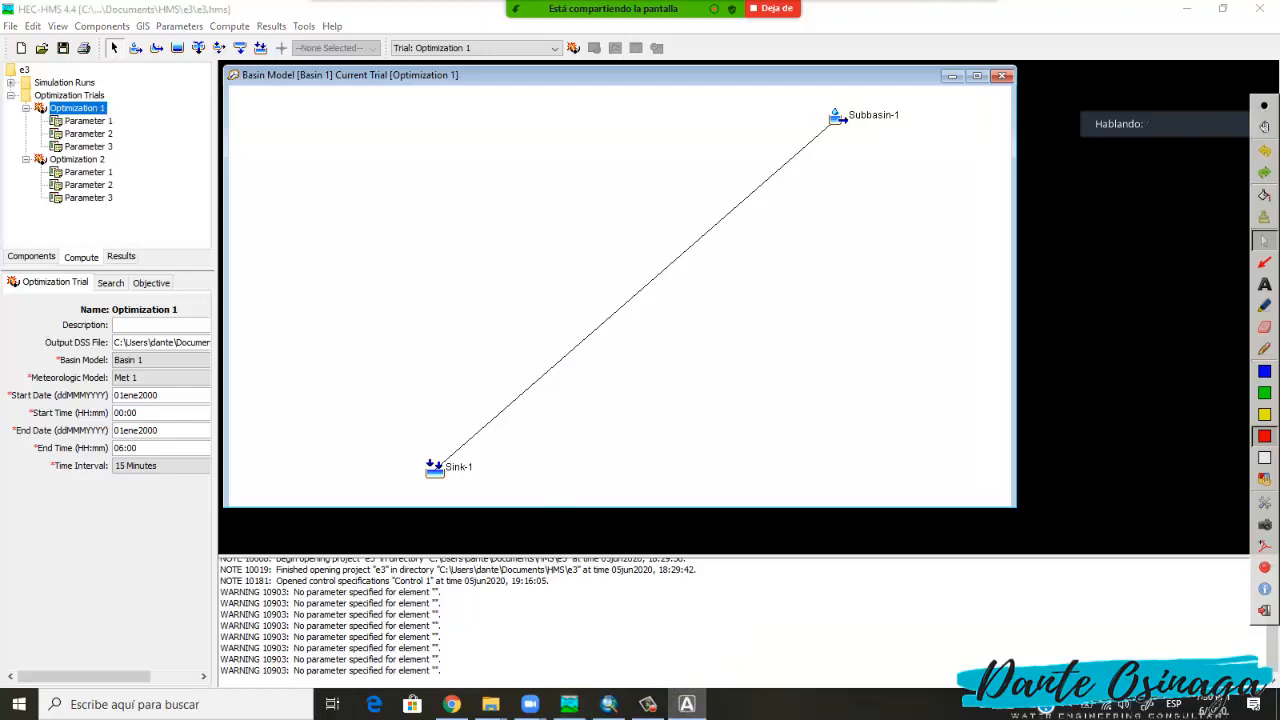
pyautogui.click(1264, 349)
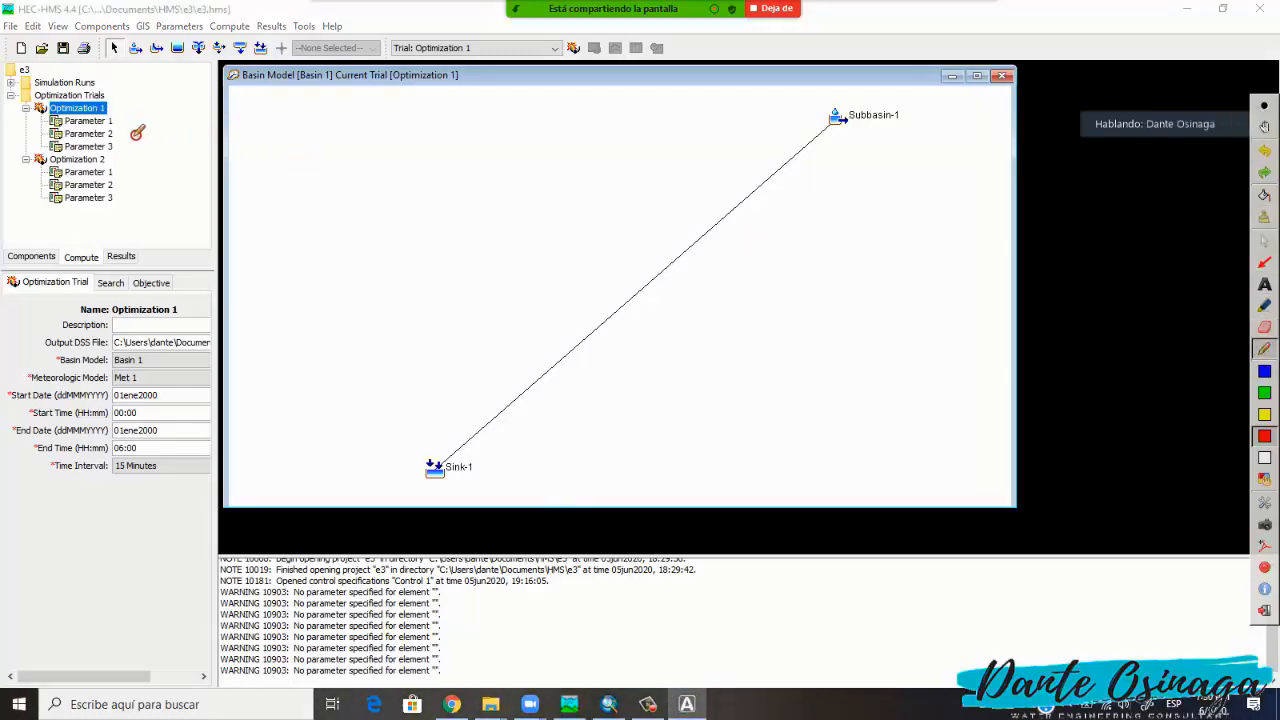
pyautogui.moveTo(130, 112)
pyautogui.mouseDown()
pyautogui.moveTo(100, 90)
pyautogui.moveTo(20, 132)
pyautogui.moveTo(136, 128)
pyautogui.mouseUp()
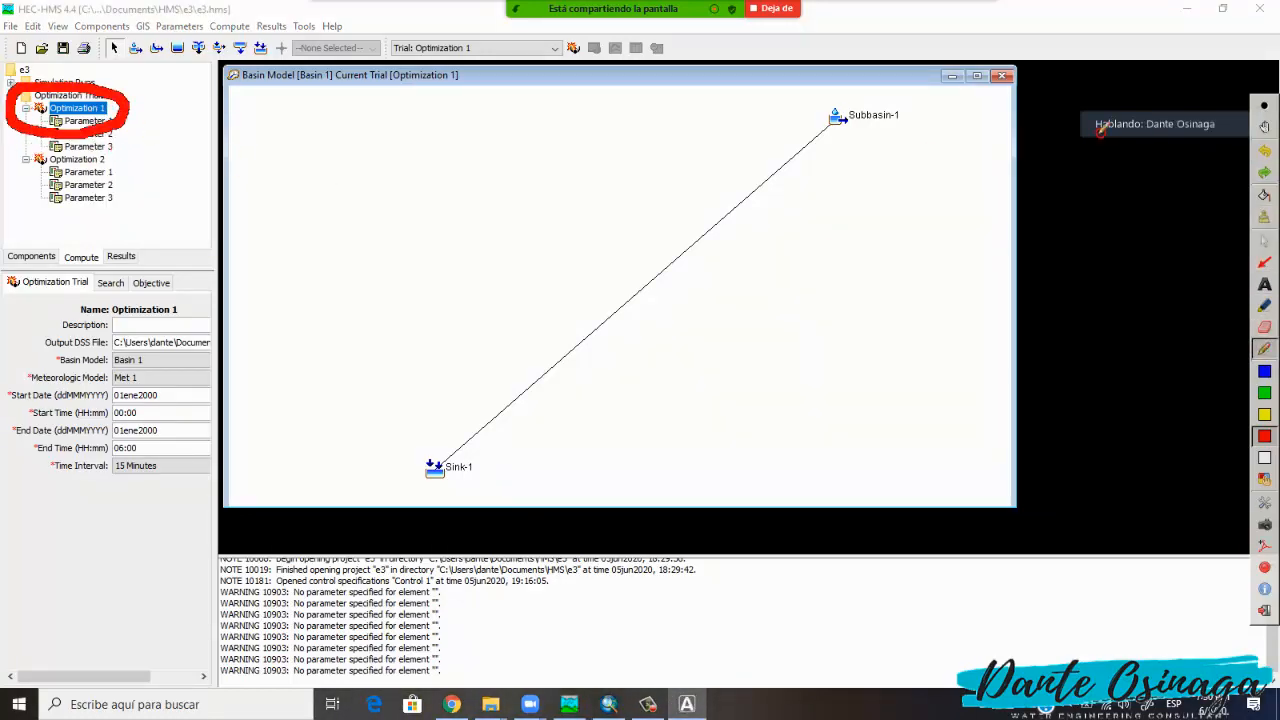
pyautogui.click(1264, 216)
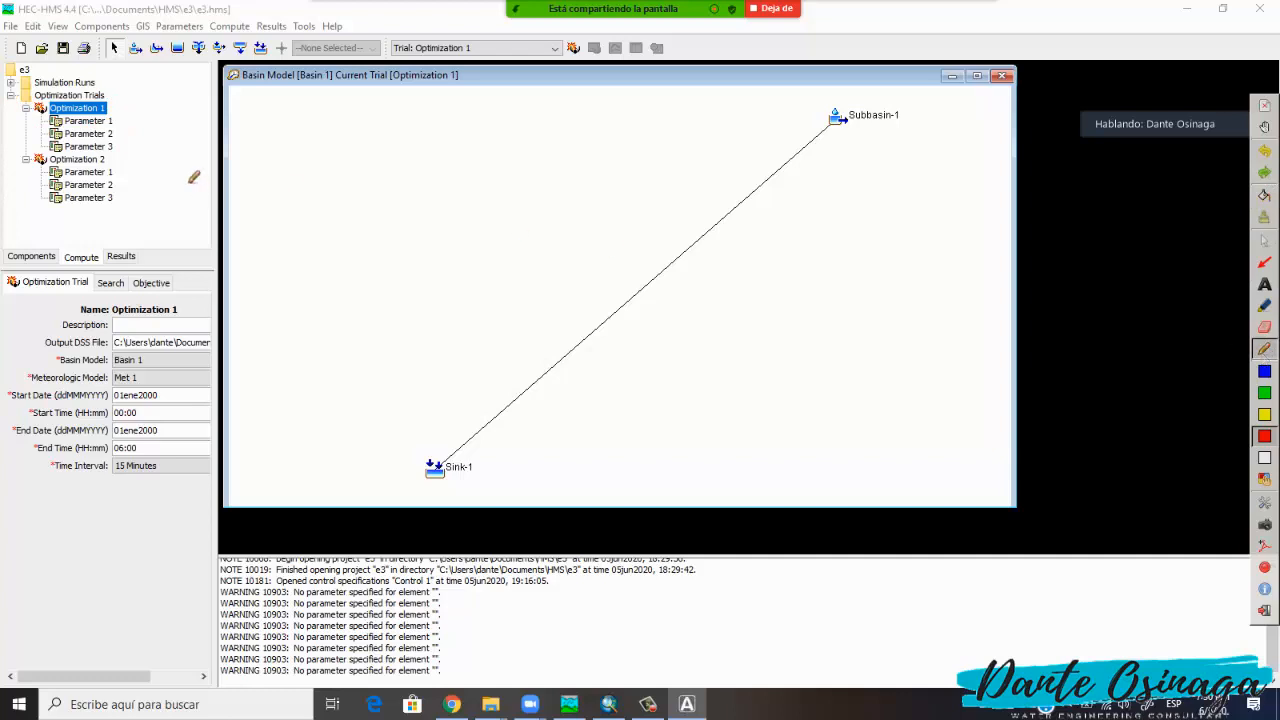
pyautogui.moveTo(122, 116)
pyautogui.mouseDown()
pyautogui.moveTo(18, 97)
pyautogui.moveTo(120, 128)
pyautogui.mouseUp()
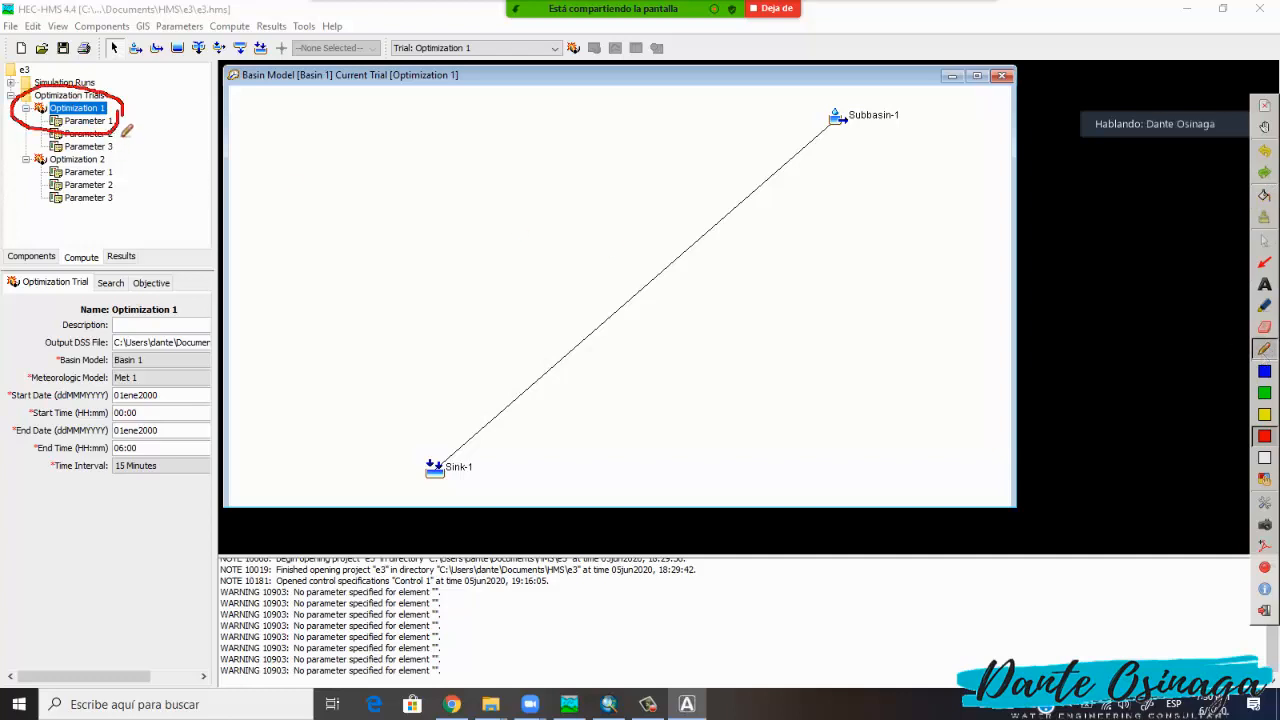
pyautogui.click(1264, 240)
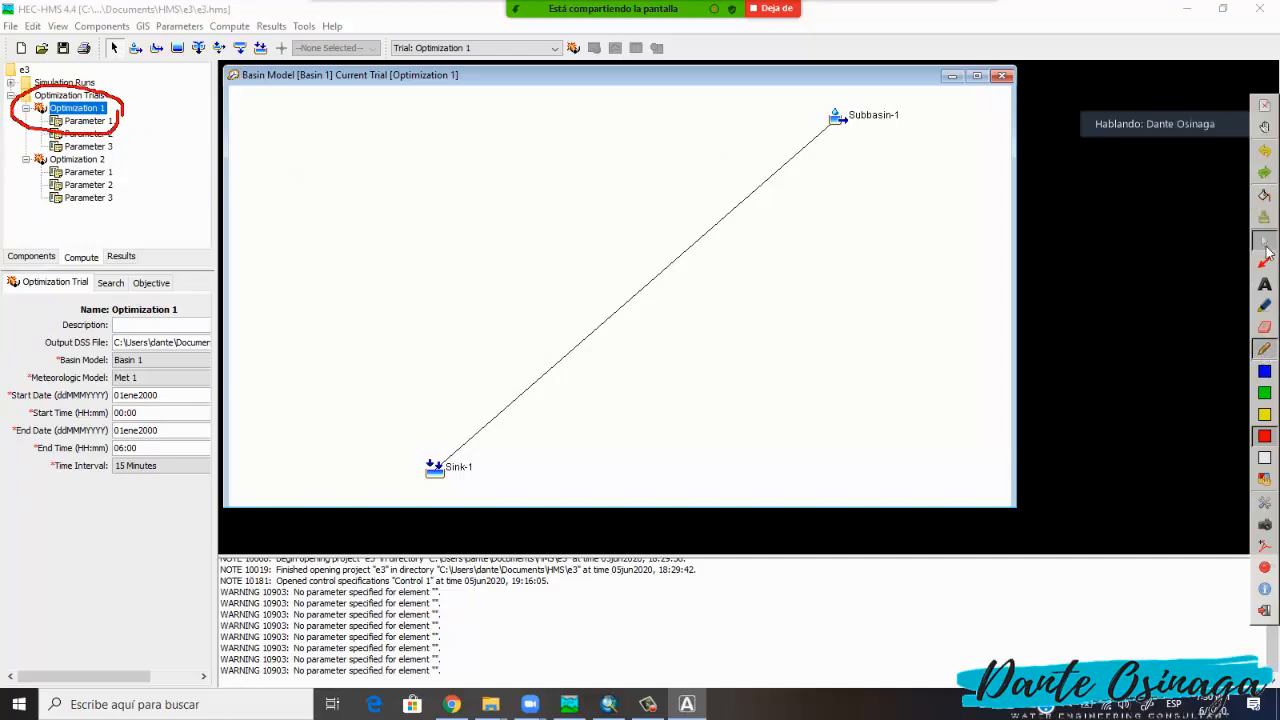
# Look at the compute, copy, rename and delete actions available for Optimization 1 and Optimization 2.
pyautogui.rightClick(95, 113)
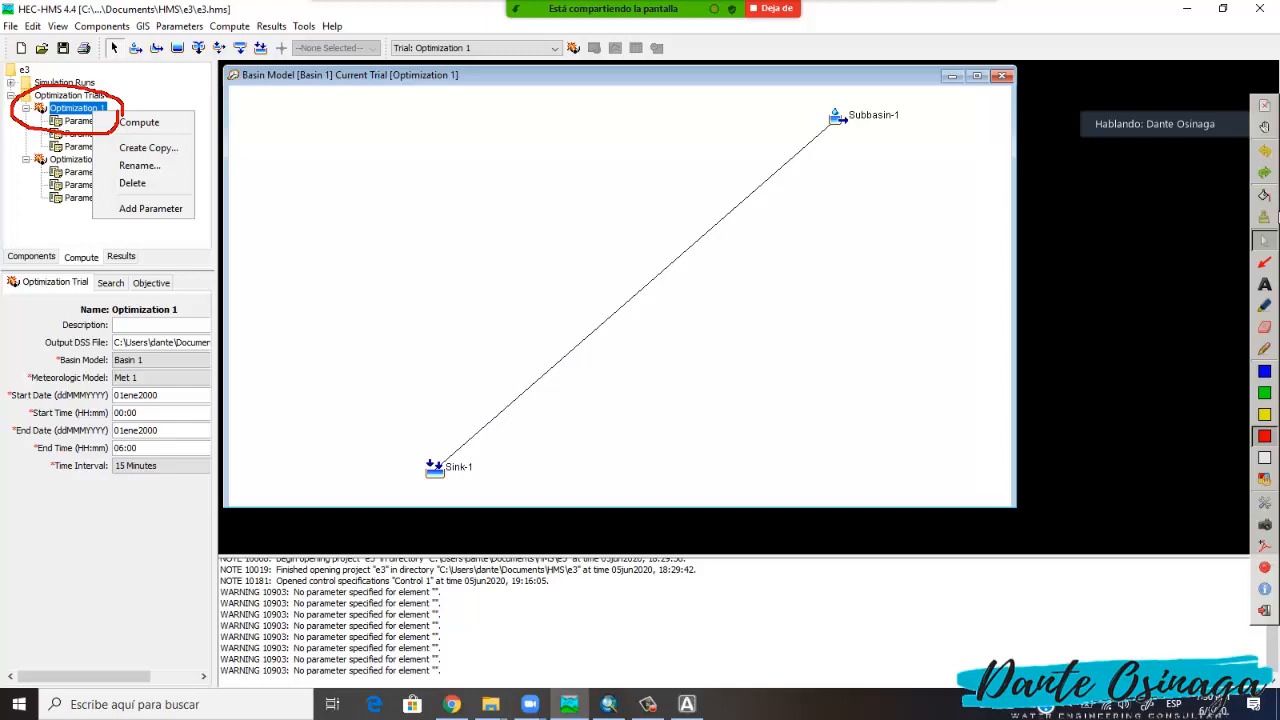
pyautogui.click(172, 90)
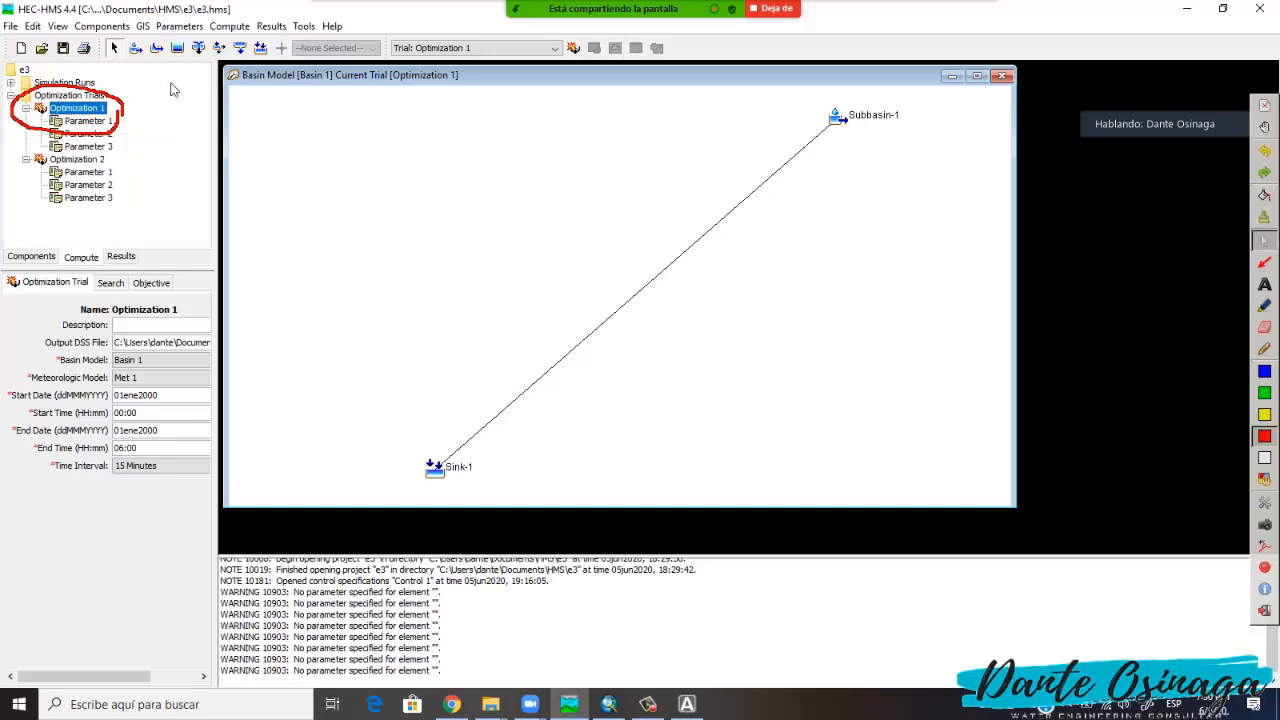
pyautogui.click(87, 161)
pyautogui.rightClick(88, 162)
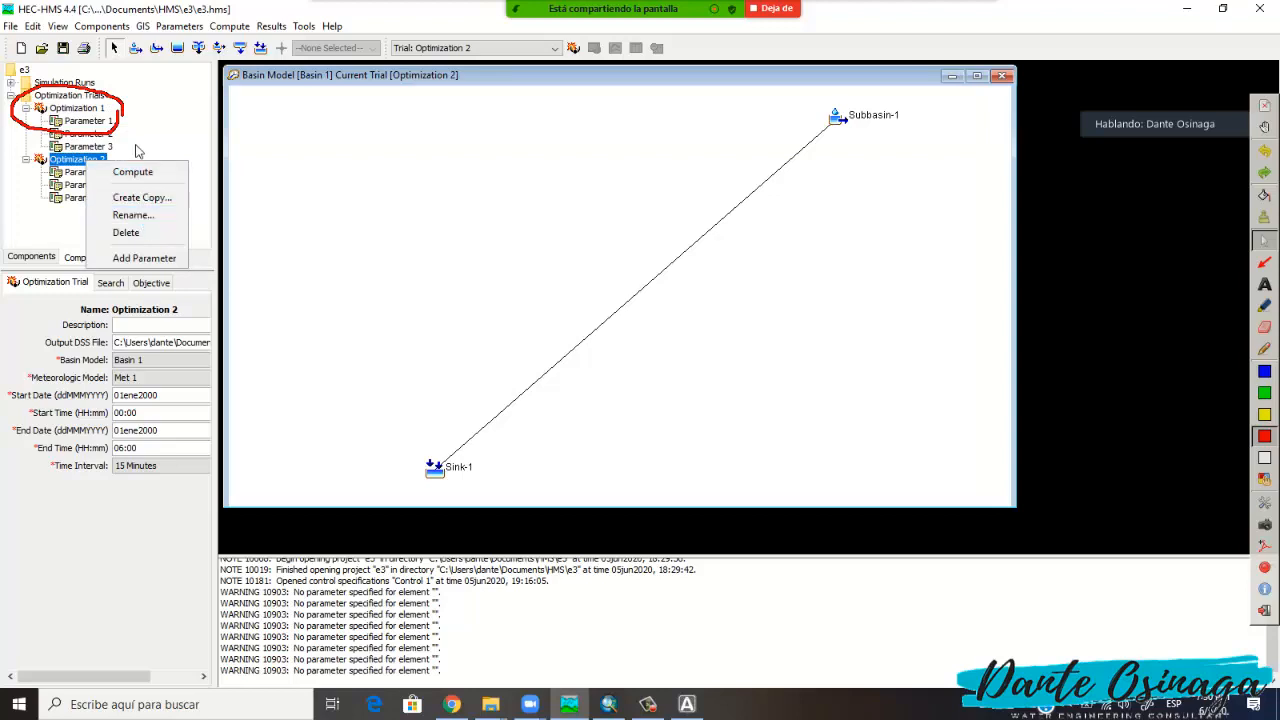
pyautogui.click(159, 112)
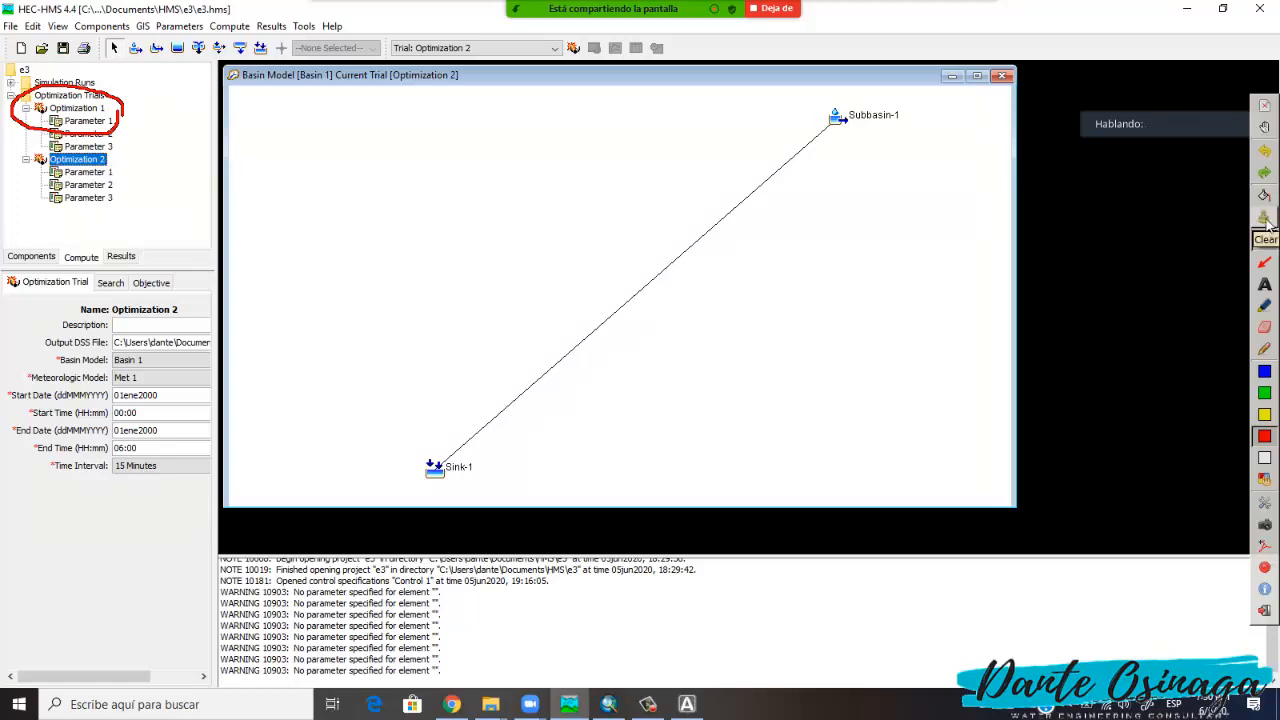
# Clear the red circle annotation and select the Optimization 1 trial.
pyautogui.click(1266, 226)
pyautogui.click(95, 108)
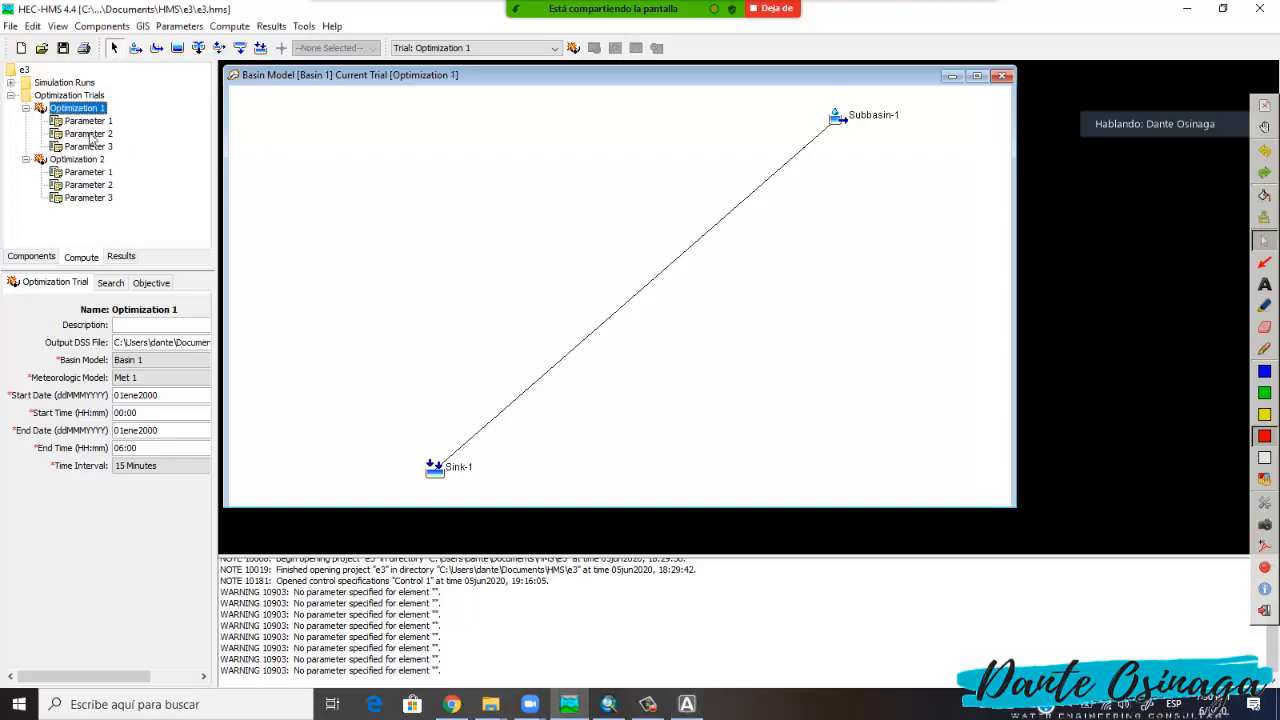
# Compare the search method, maximum iterations and tolerance of the Optimization 1 and Optimization 2 trials.
pyautogui.click(88, 160)
pyautogui.click(84, 112)
pyautogui.click(86, 162)
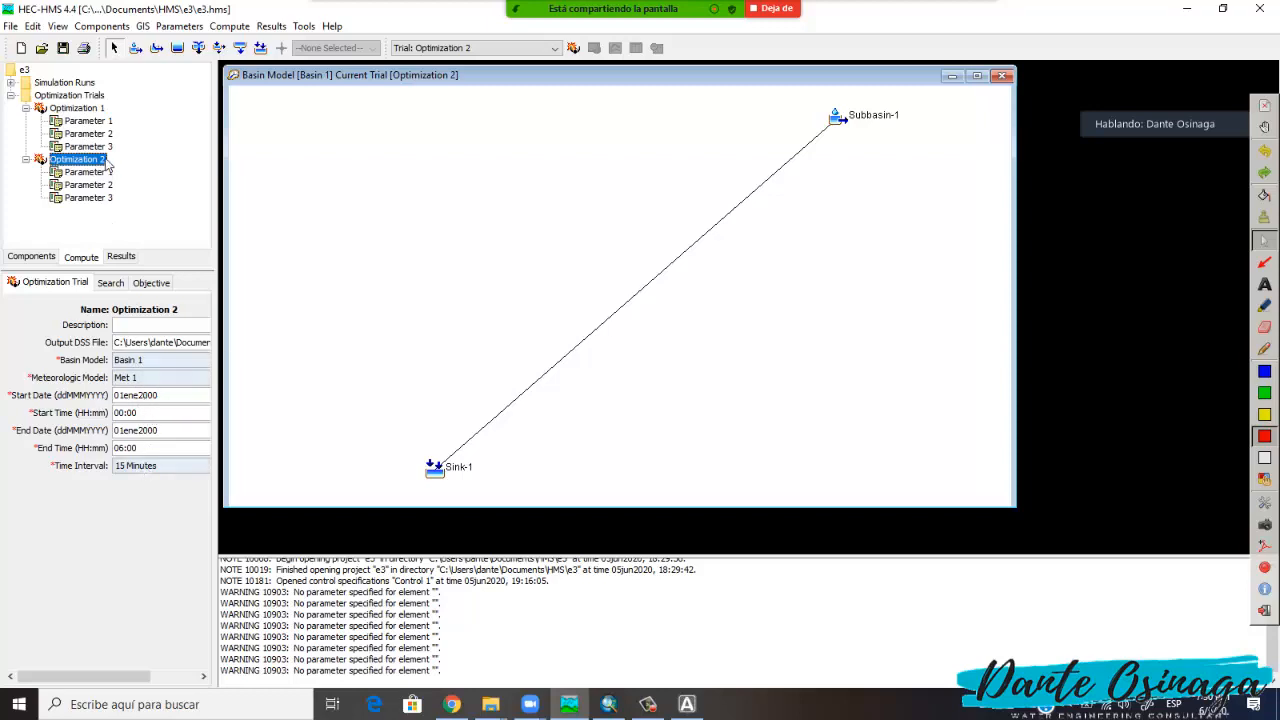
pyautogui.click(111, 283)
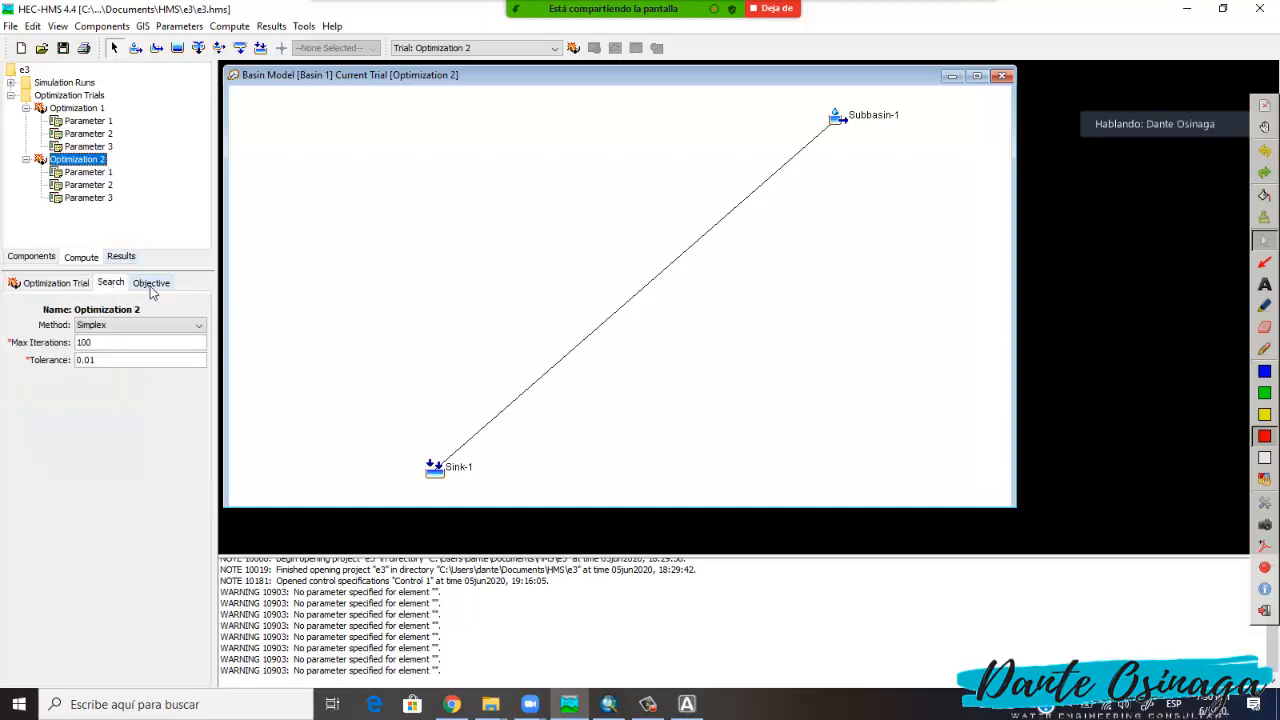
pyautogui.click(79, 109)
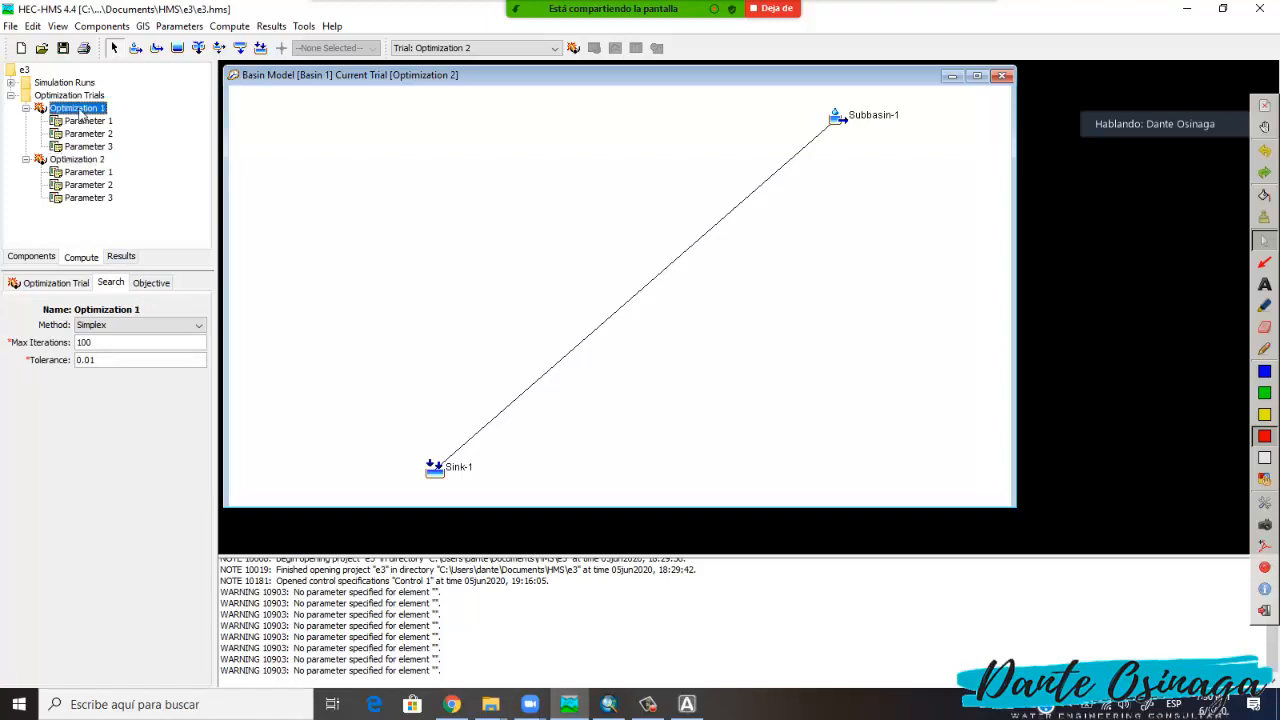
pyautogui.click(87, 161)
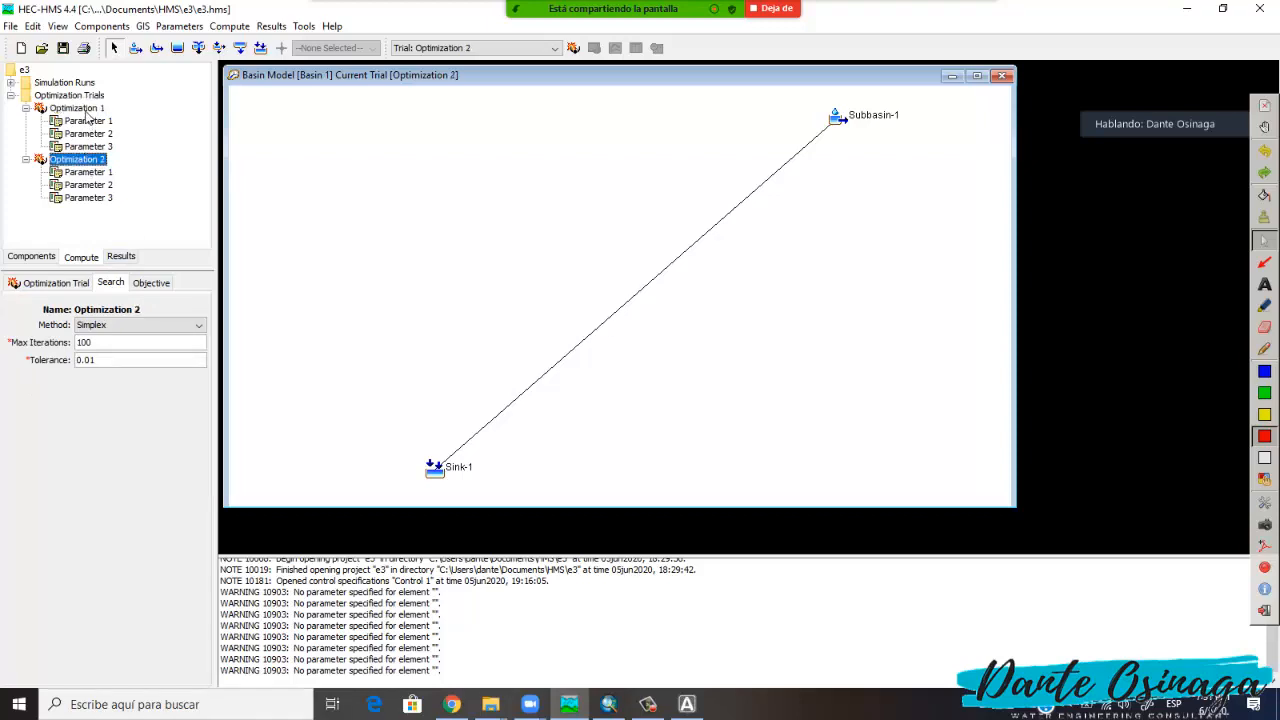
pyautogui.click(87, 110)
pyautogui.click(96, 162)
# Mark Optimization 2's search method, maximum iterations and tolerance in red, and clear the marks.
pyautogui.click(1264, 349)
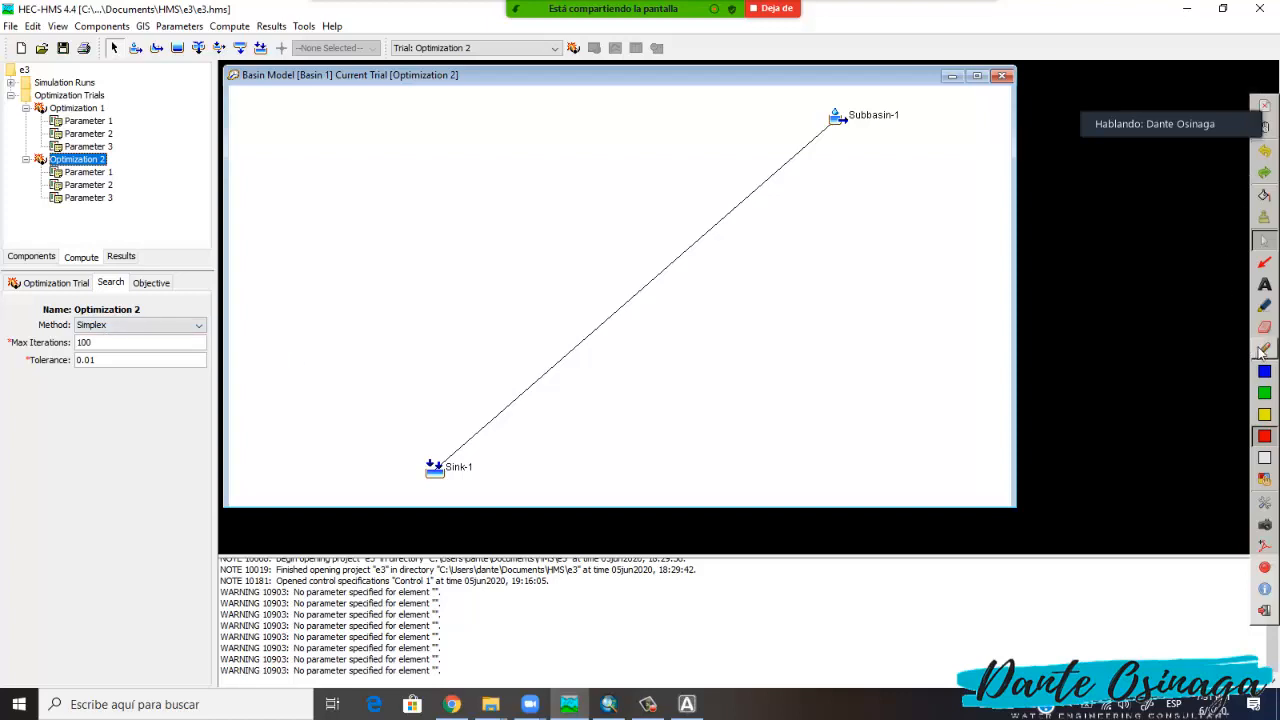
pyautogui.moveTo(140, 330)
pyautogui.mouseDown()
pyautogui.moveTo(110, 311)
pyautogui.moveTo(76, 328)
pyautogui.moveTo(137, 330)
pyautogui.moveTo(109, 381)
pyautogui.mouseUp()
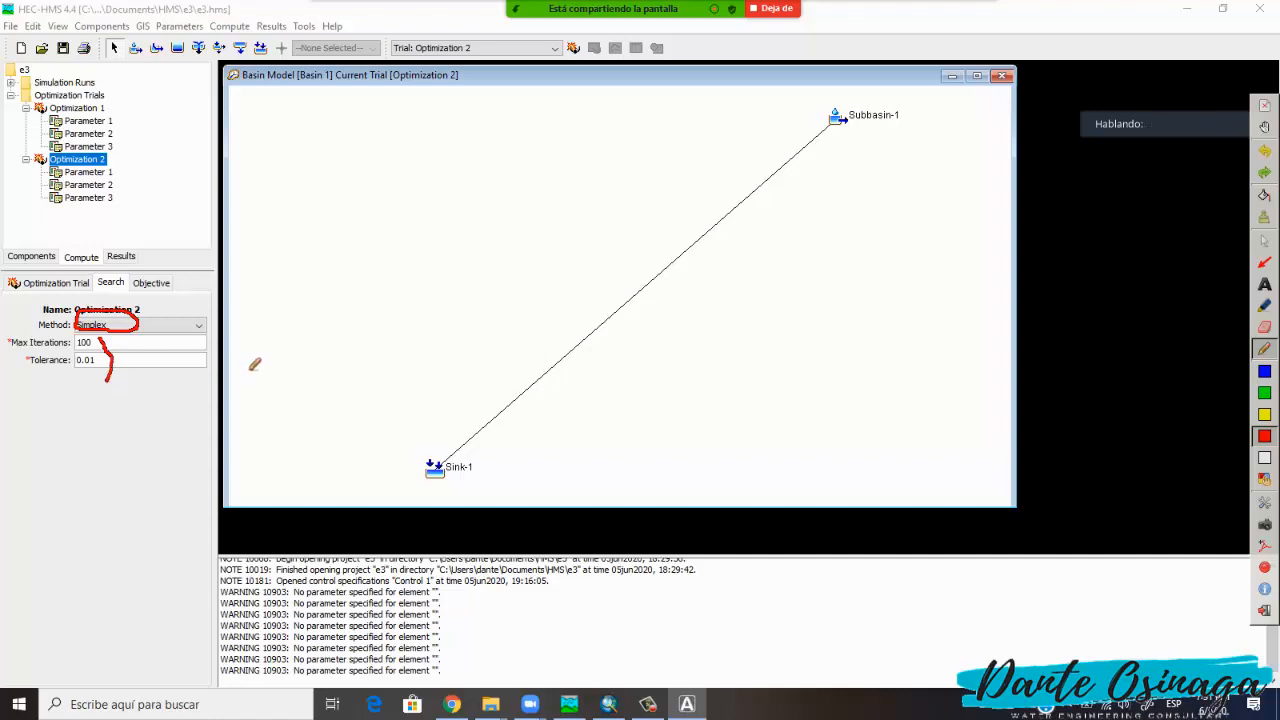
pyautogui.click(1264, 217)
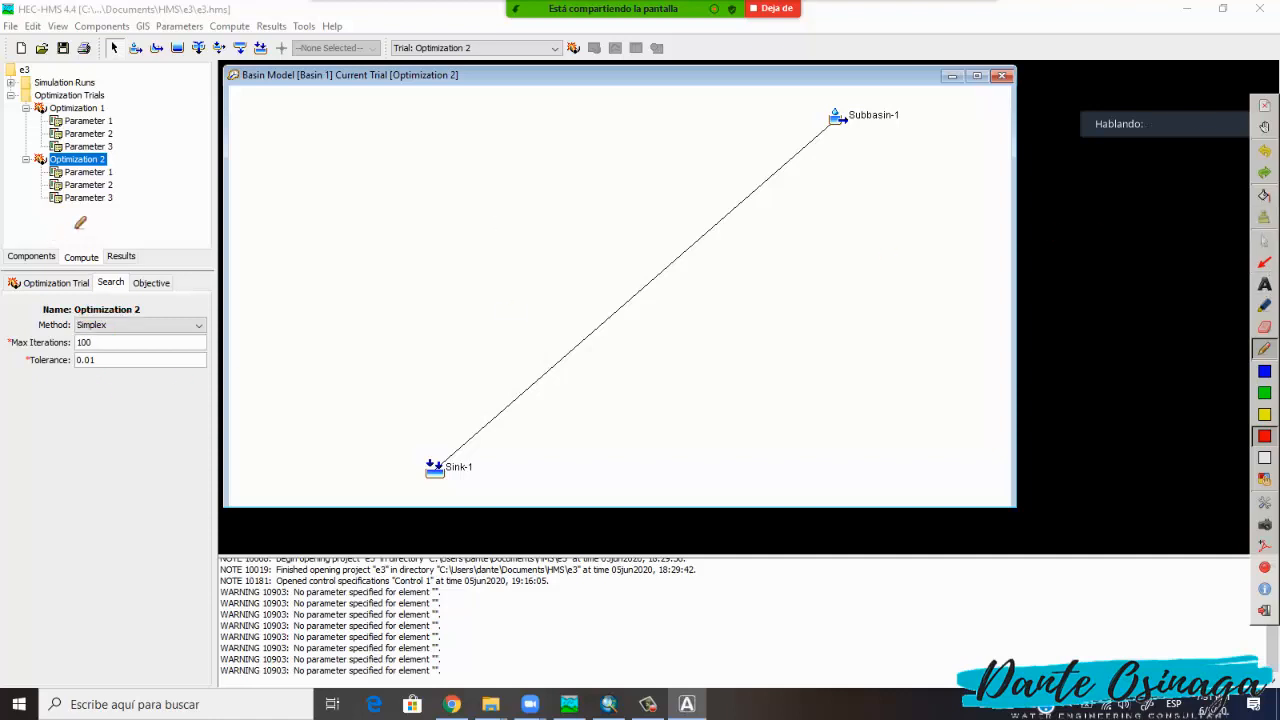
pyautogui.click(1264, 240)
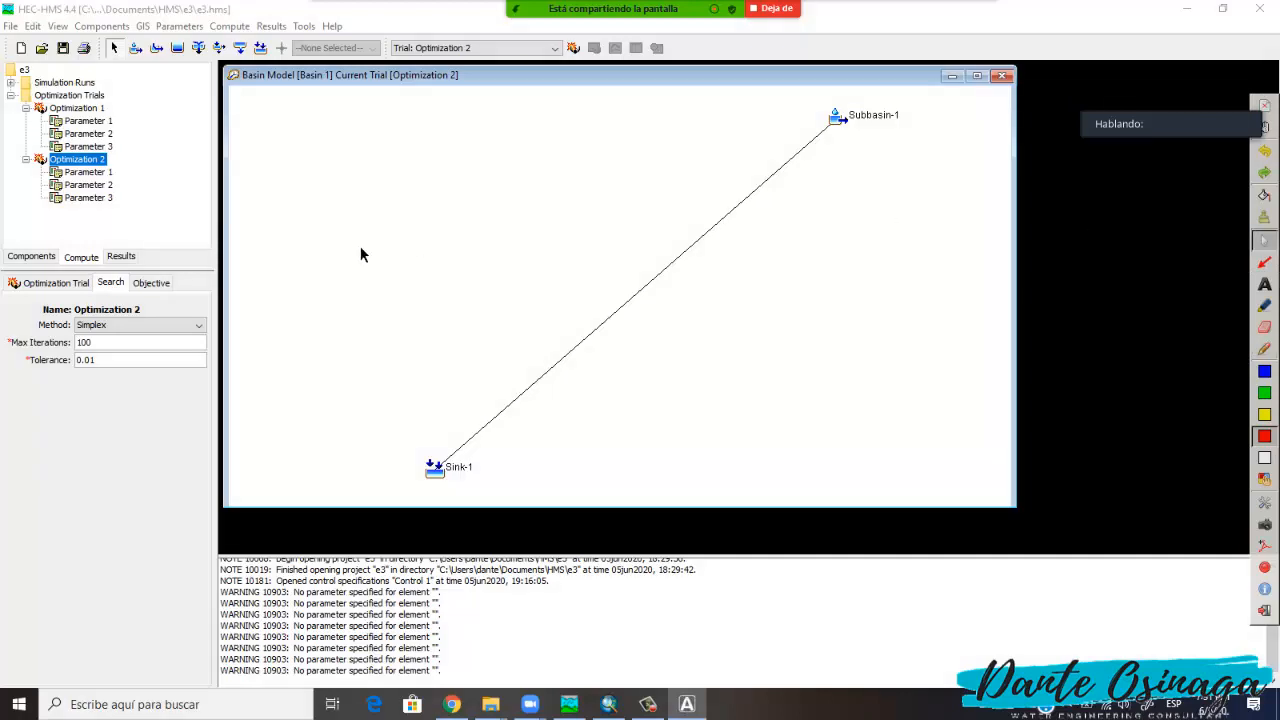
# Compare the objective settings of Optimization 2 and Optimization 1, ending on Optimization 2.
pyautogui.click(149, 286)
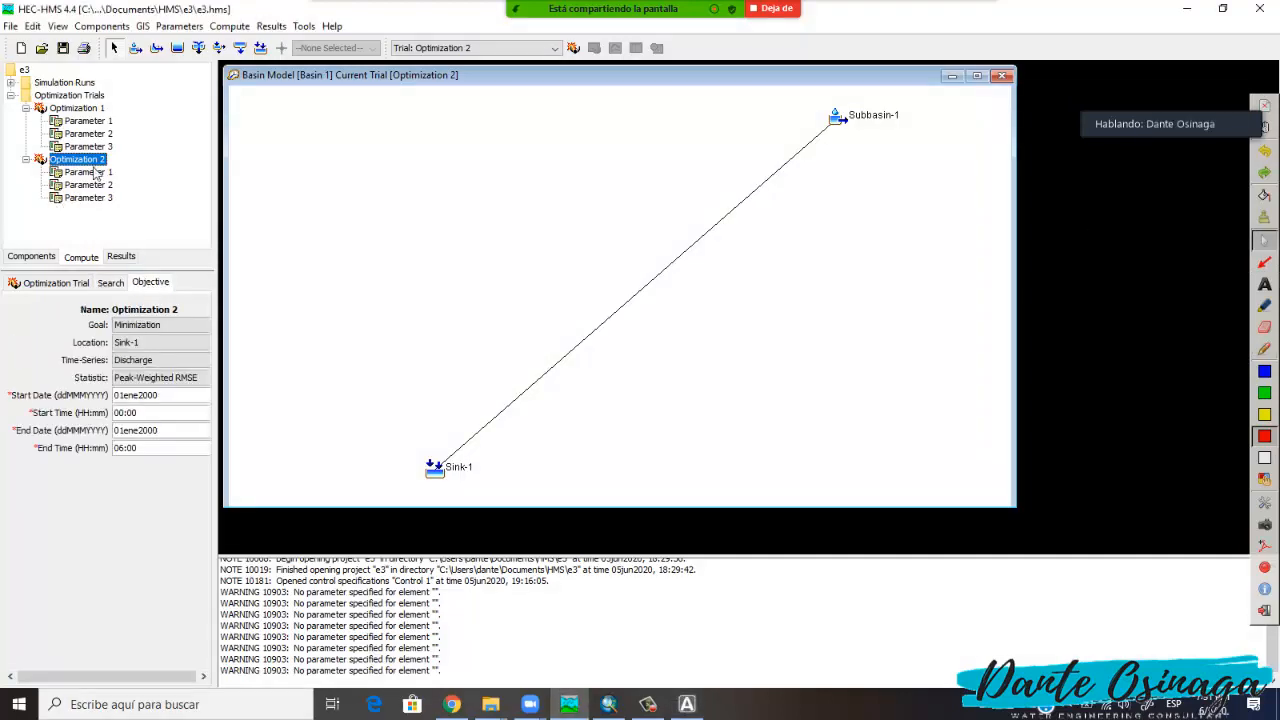
pyautogui.click(78, 108)
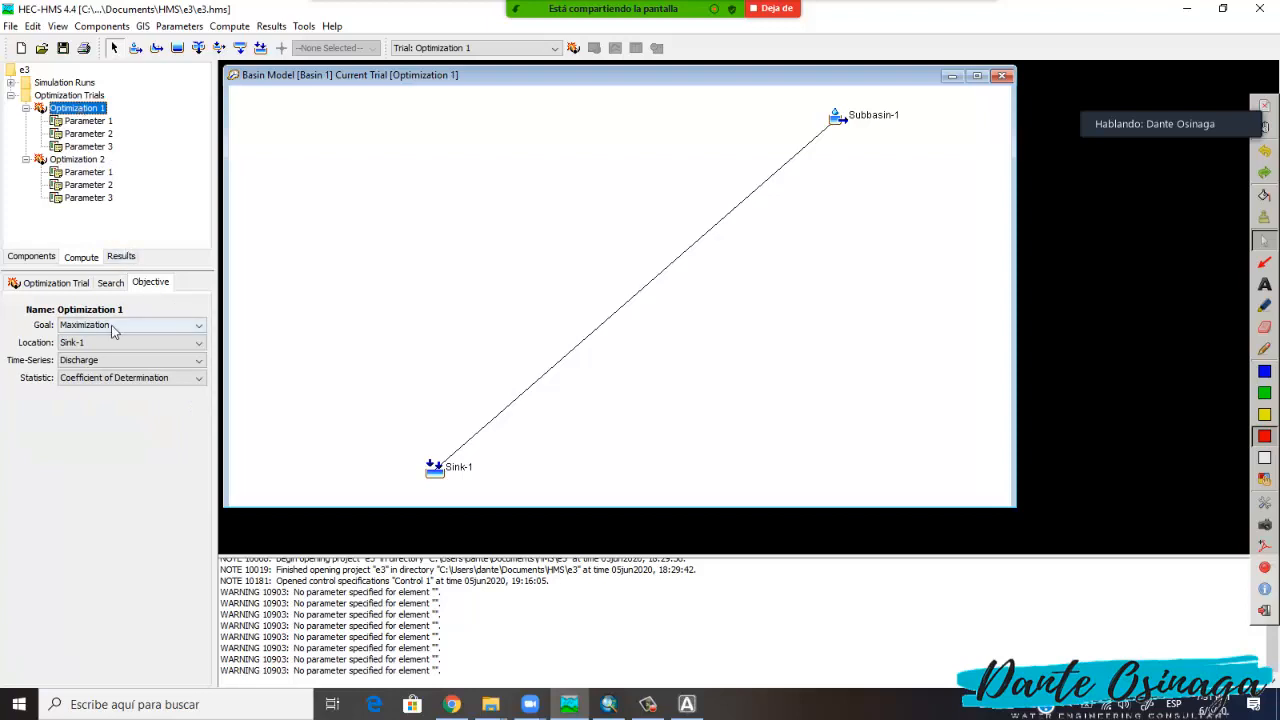
pyautogui.click(82, 162)
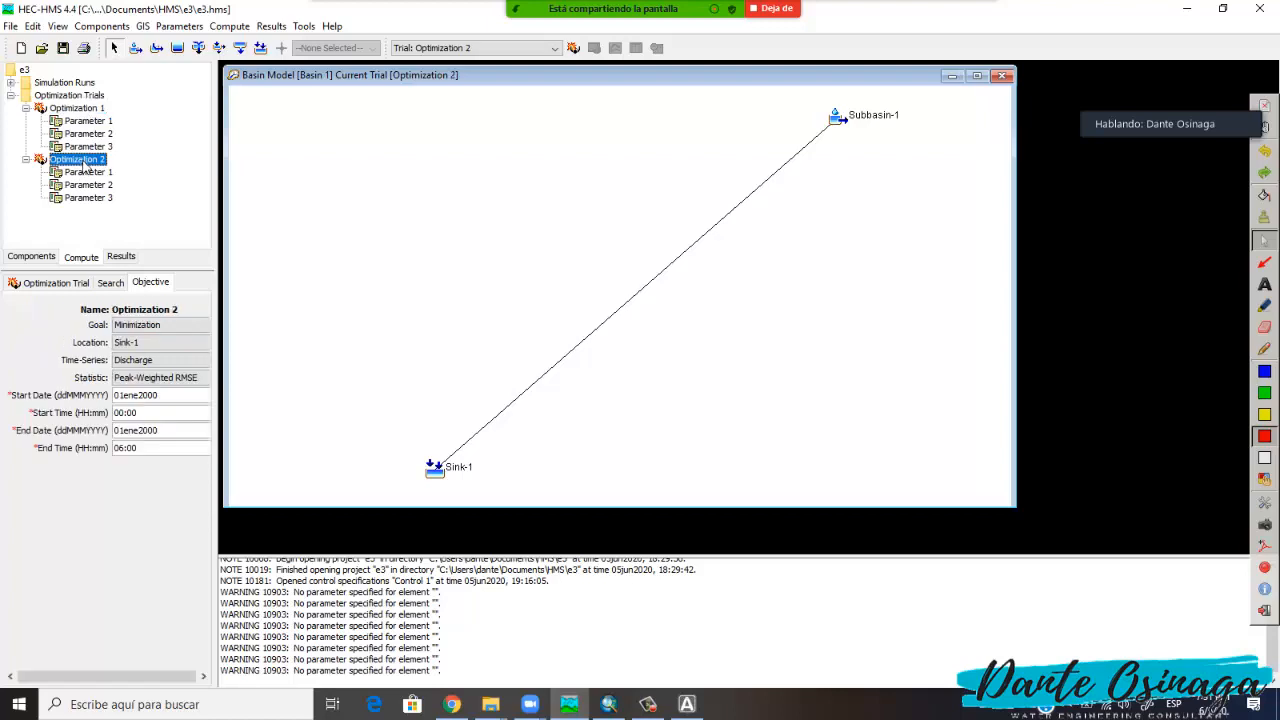
# Circle Optimization 2's Minimization goal in red, and clear the circle.
pyautogui.click(1264, 348)
pyautogui.moveTo(172, 340)
pyautogui.mouseDown()
pyautogui.moveTo(120, 314)
pyautogui.moveTo(110, 326)
pyautogui.moveTo(126, 340)
pyautogui.moveTo(171, 332)
pyautogui.mouseUp()
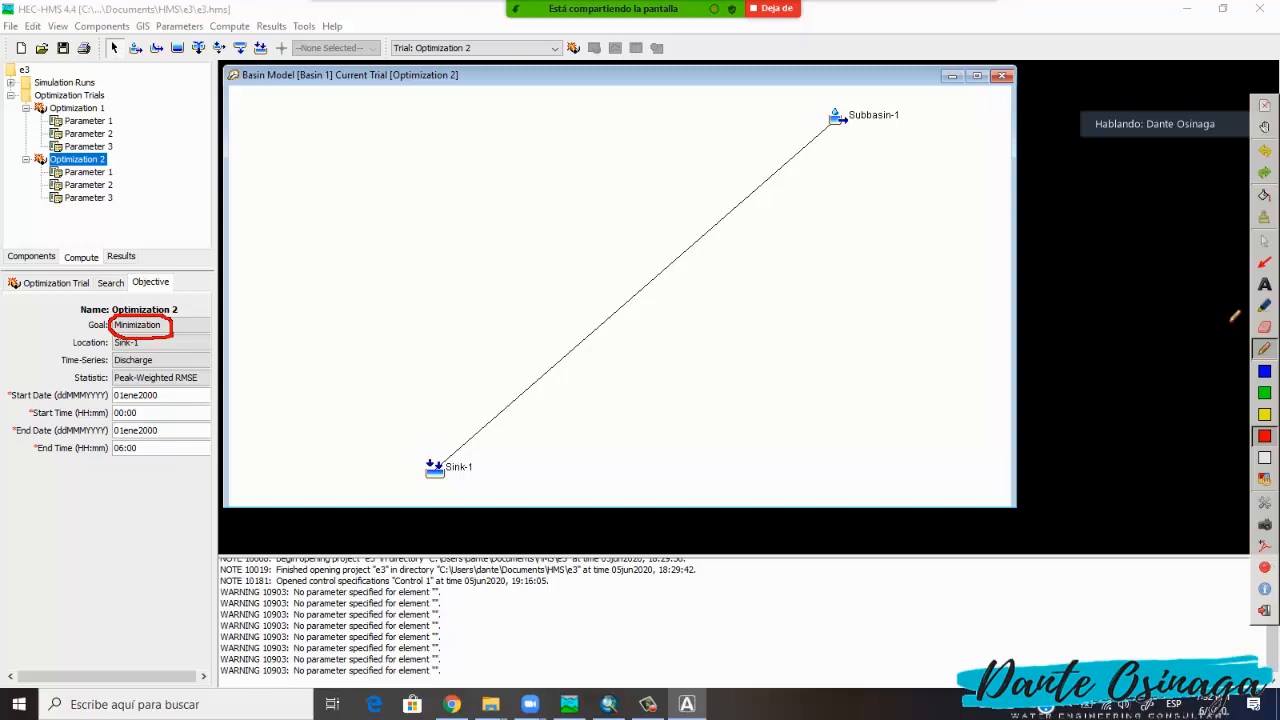
pyautogui.click(1264, 240)
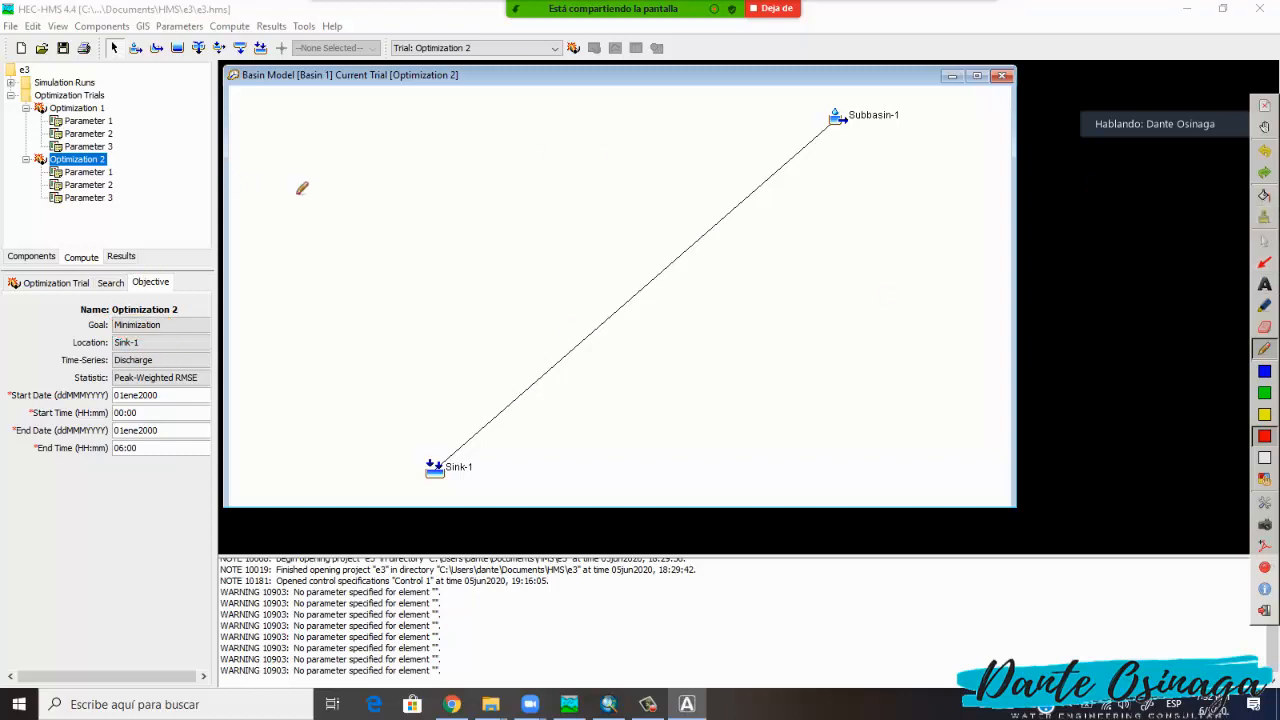
# Open Optimization 1's objective settings and circle its Maximization goal in red, clearing the circle when finished.
pyautogui.click(85, 110)
pyautogui.click(1264, 348)
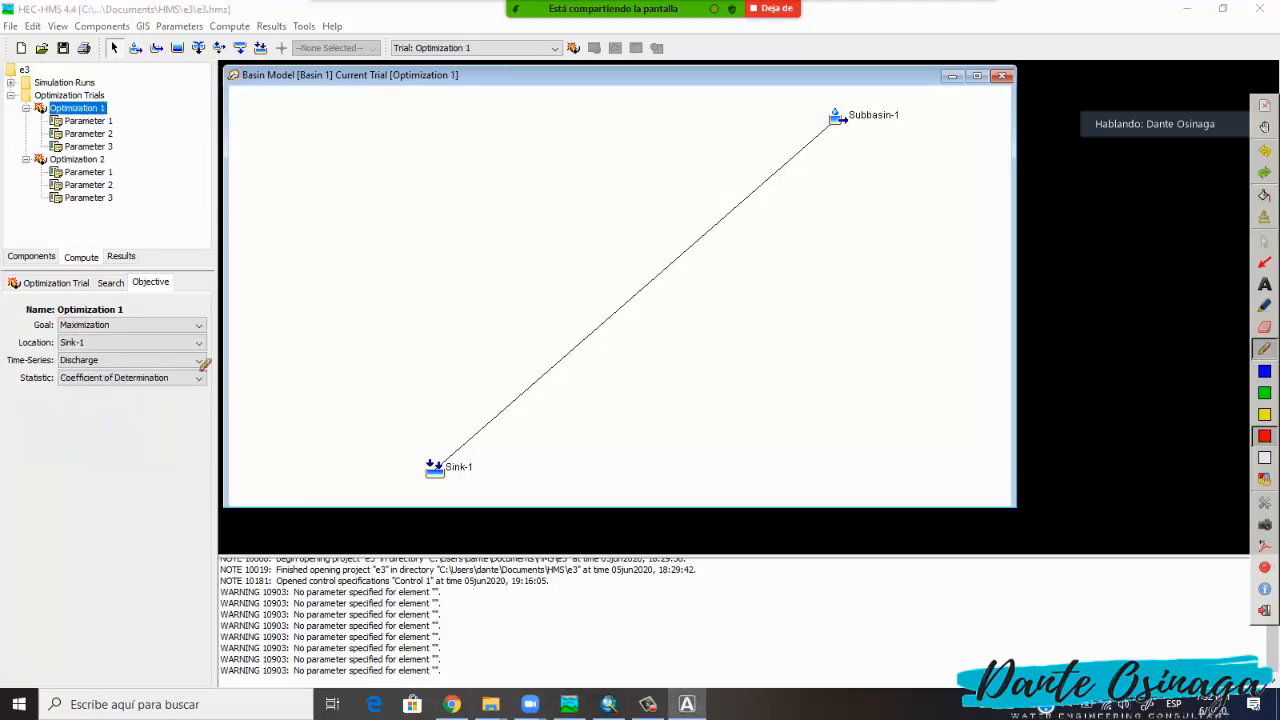
pyautogui.moveTo(112, 318)
pyautogui.mouseDown()
pyautogui.moveTo(58, 322)
pyautogui.moveTo(100, 336)
pyautogui.moveTo(114, 324)
pyautogui.mouseUp()
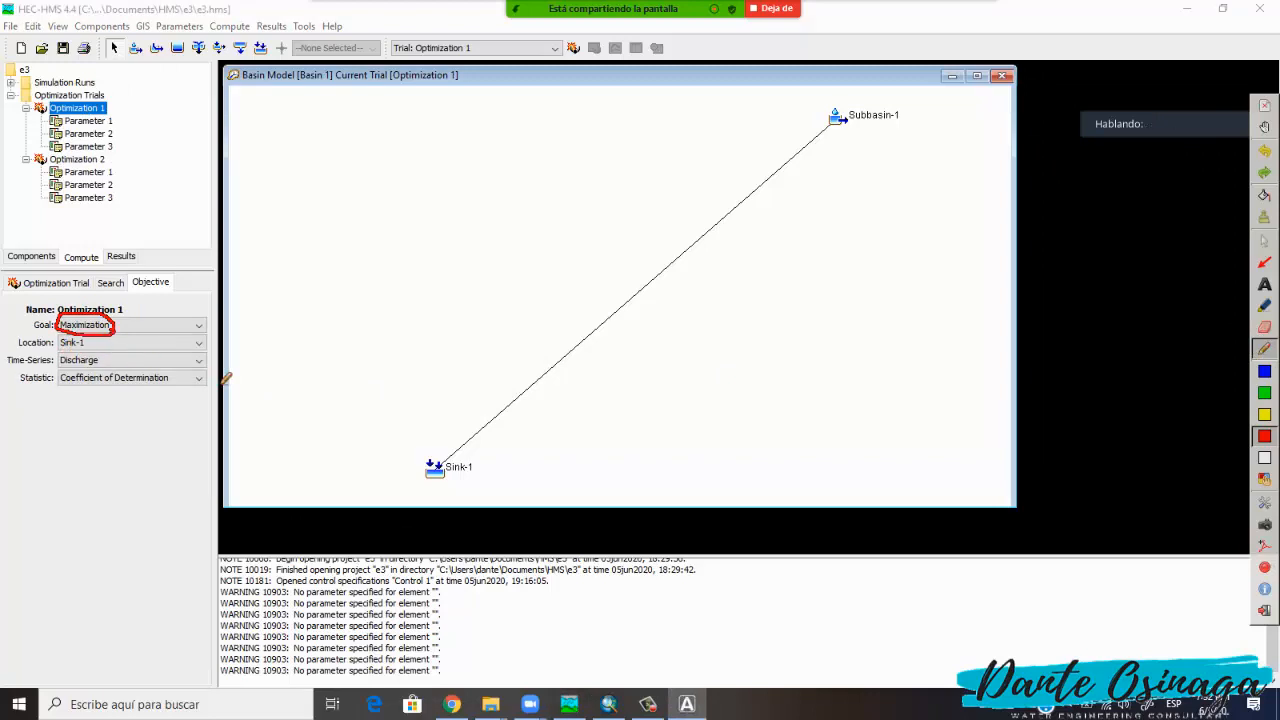
pyautogui.click(1266, 244)
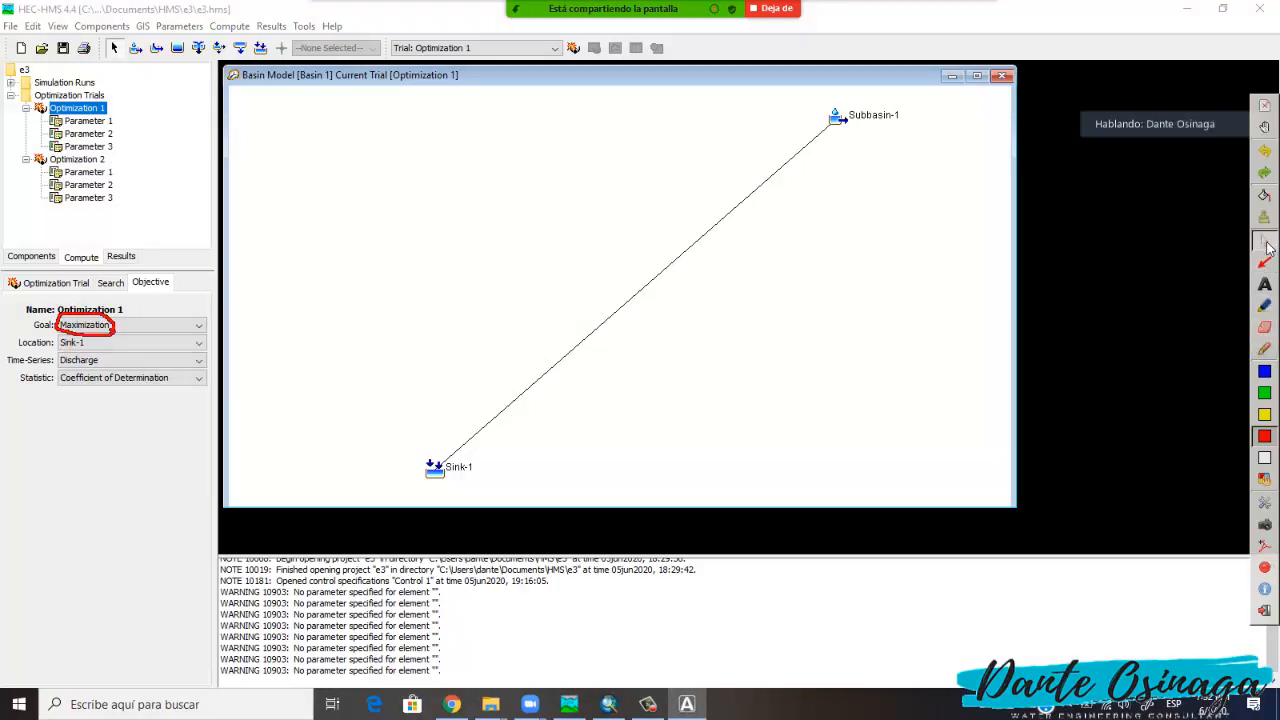
pyautogui.click(1266, 244)
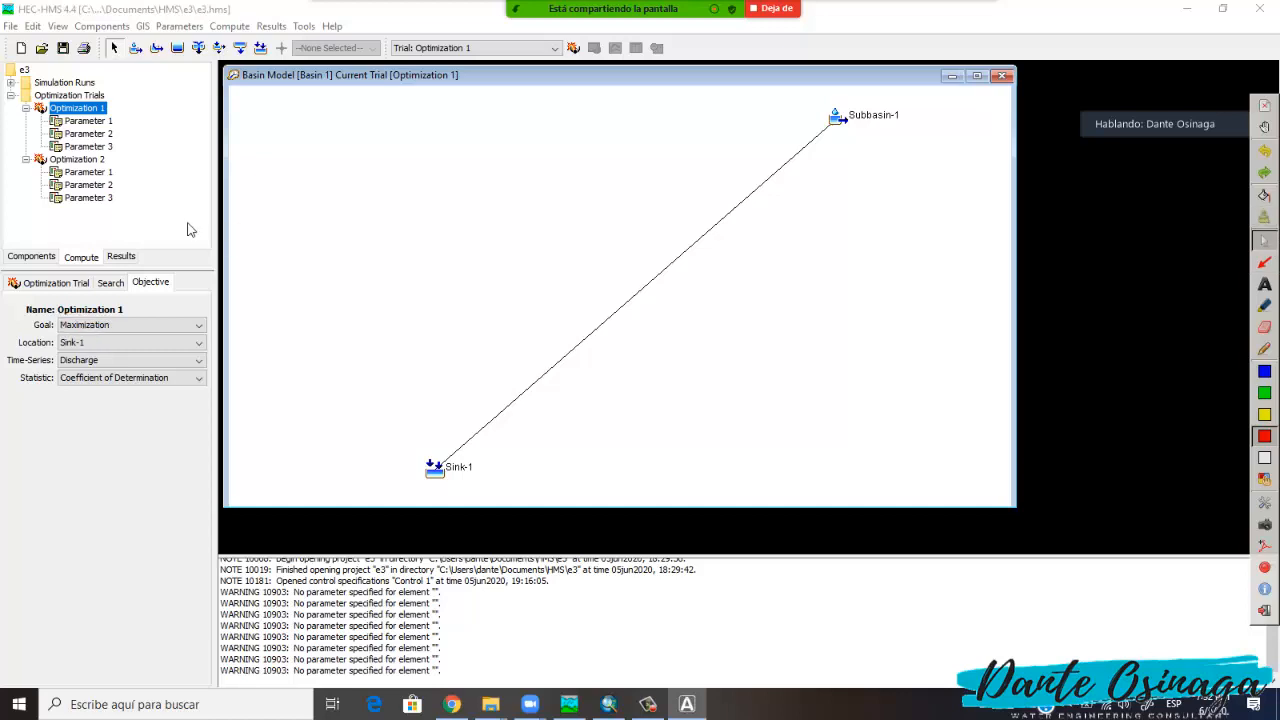
# Look at the goal and time-series choices in Optimization 2's objective settings, keeping Minimization and Discharge.
pyautogui.click(96, 161)
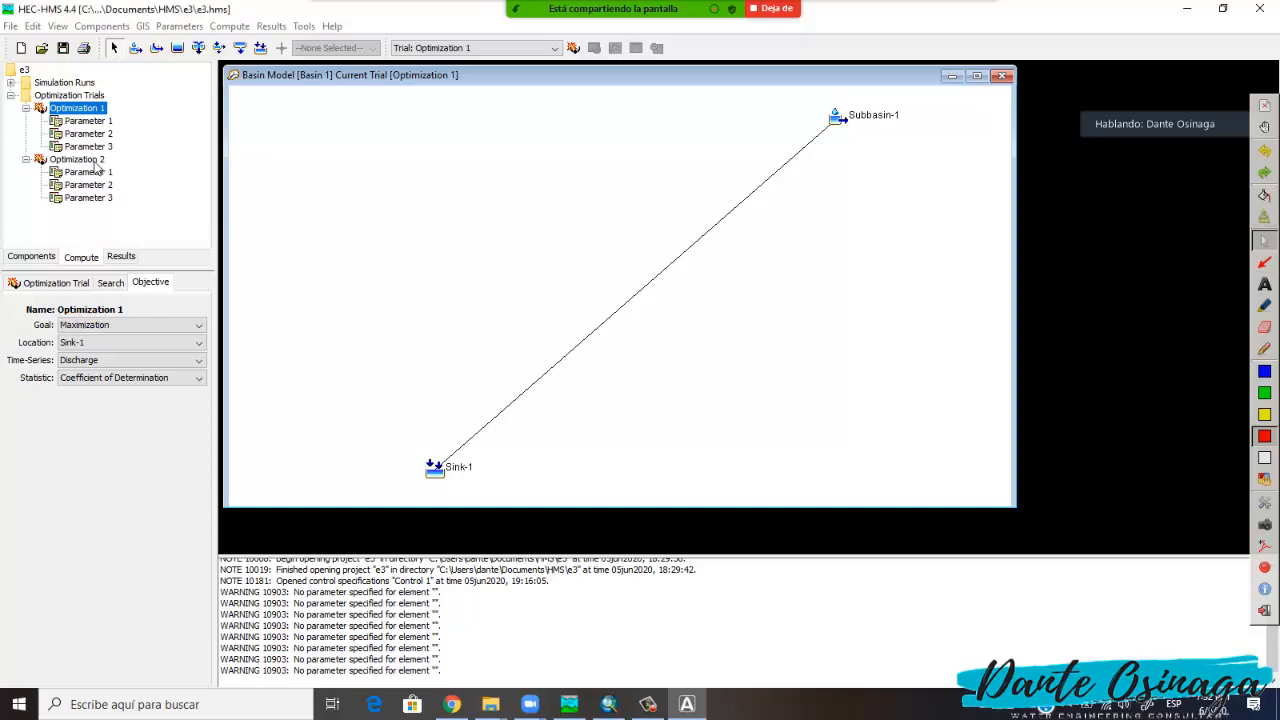
pyautogui.click(148, 330)
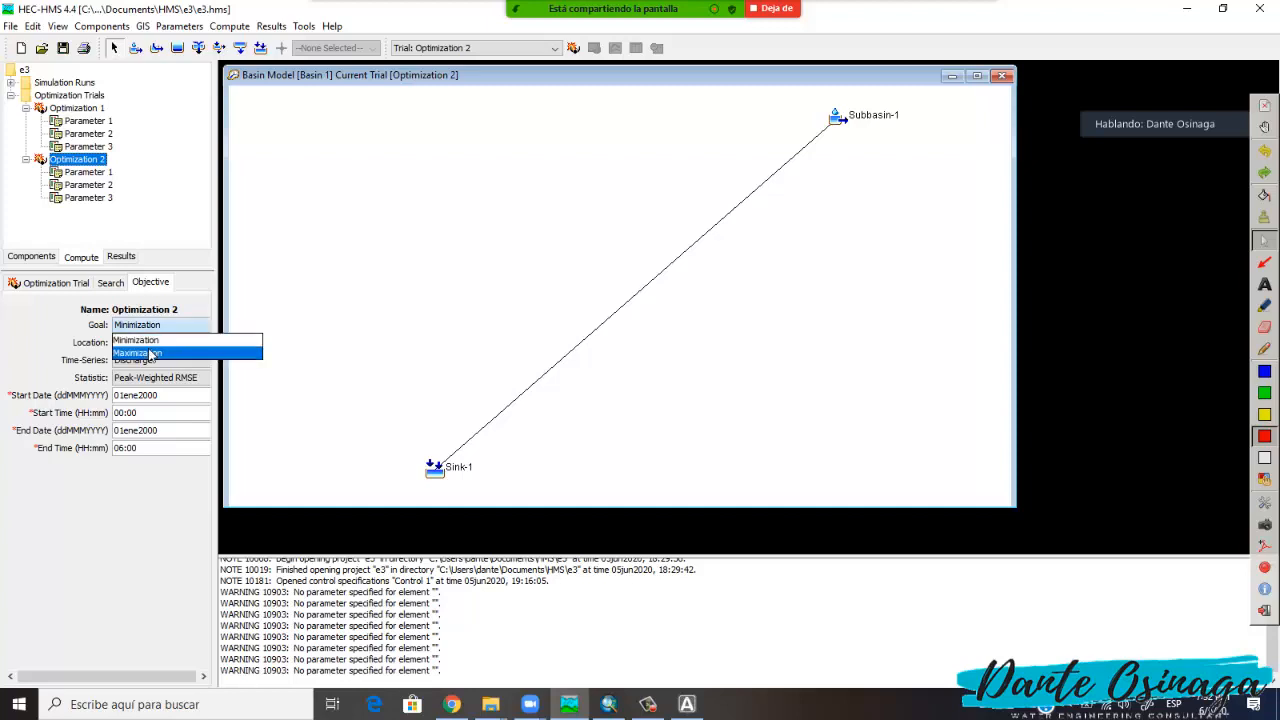
pyautogui.click(140, 342)
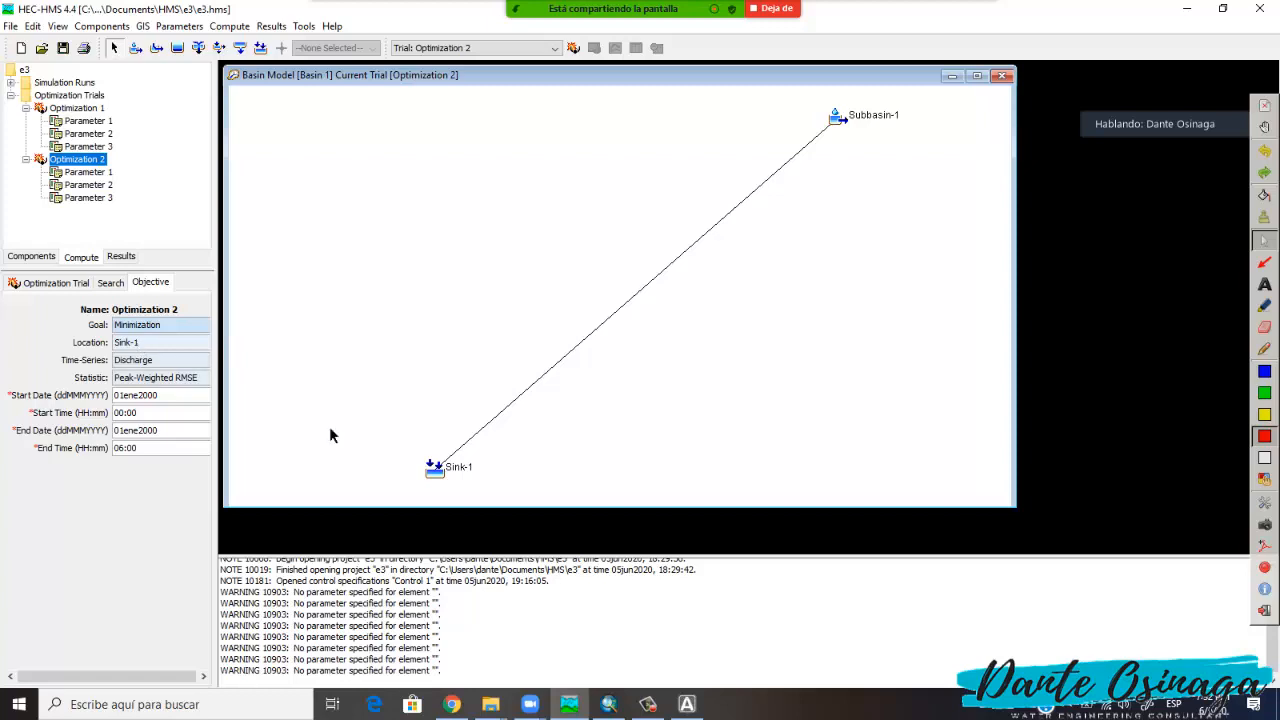
pyautogui.click(136, 361)
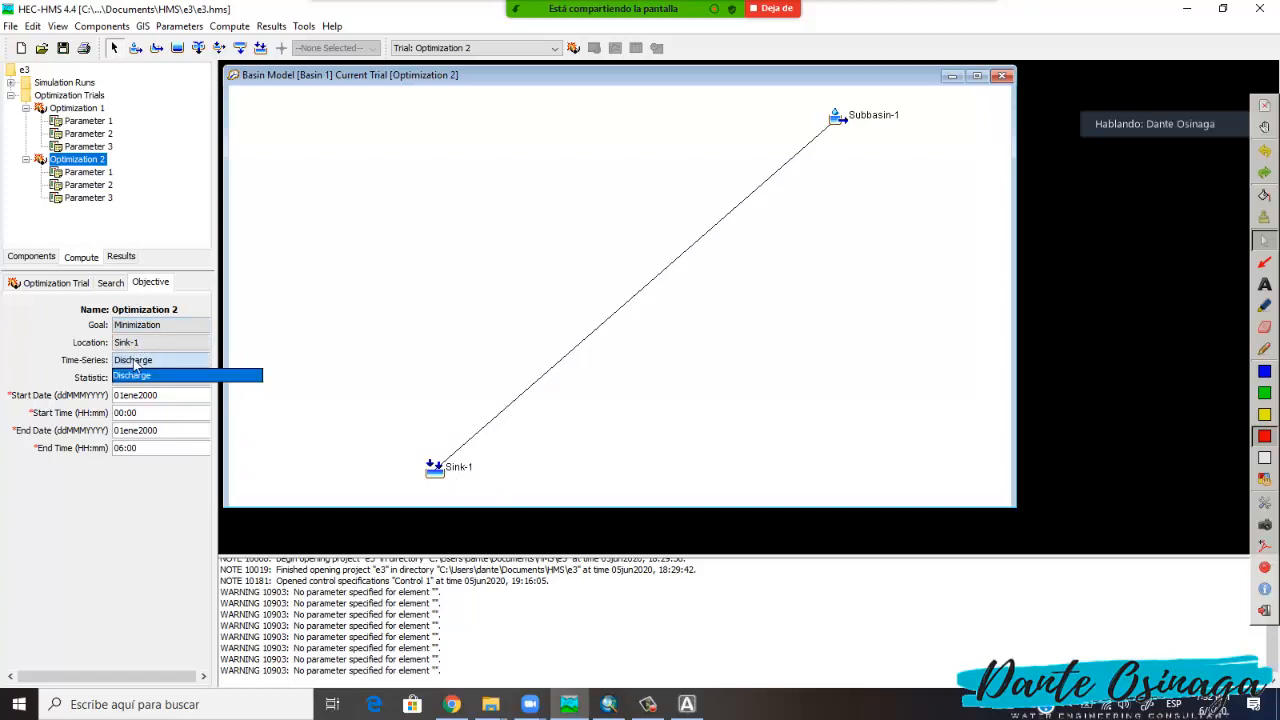
pyautogui.click(136, 362)
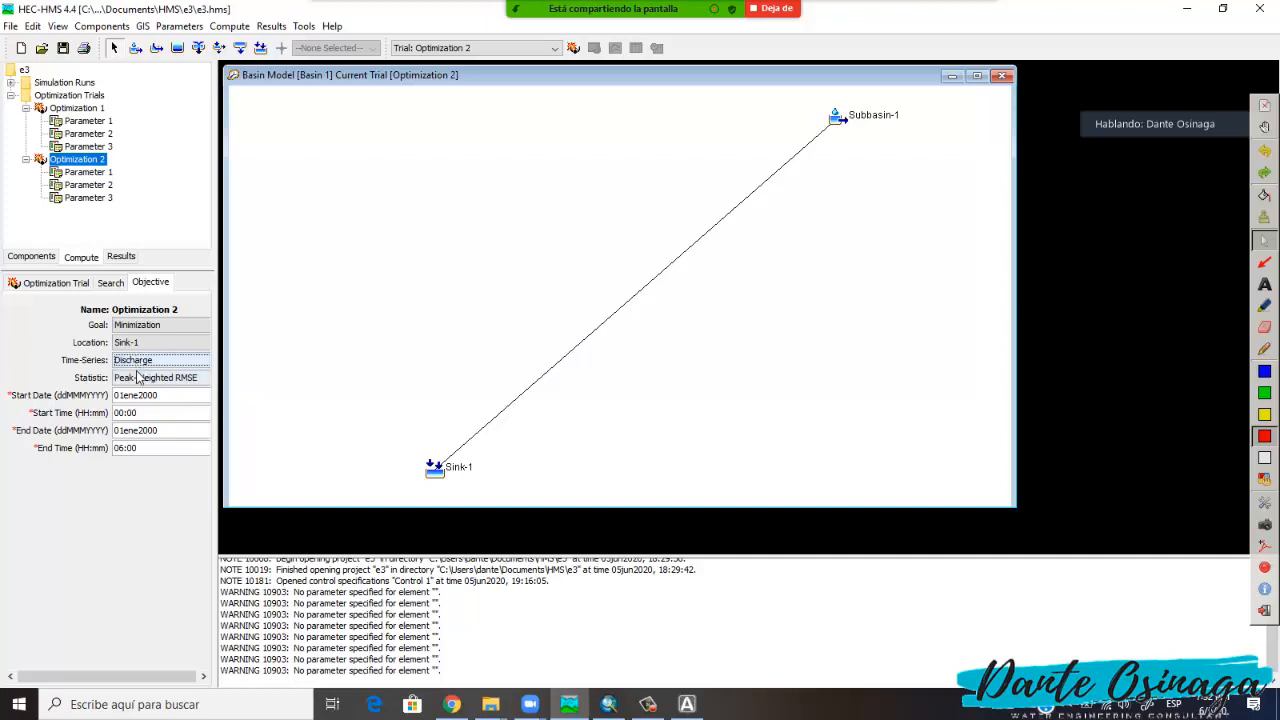
# Browse the objective statistics available for Optimization 2, keeping Peak-Weighted RMSE.
pyautogui.click(137, 379)
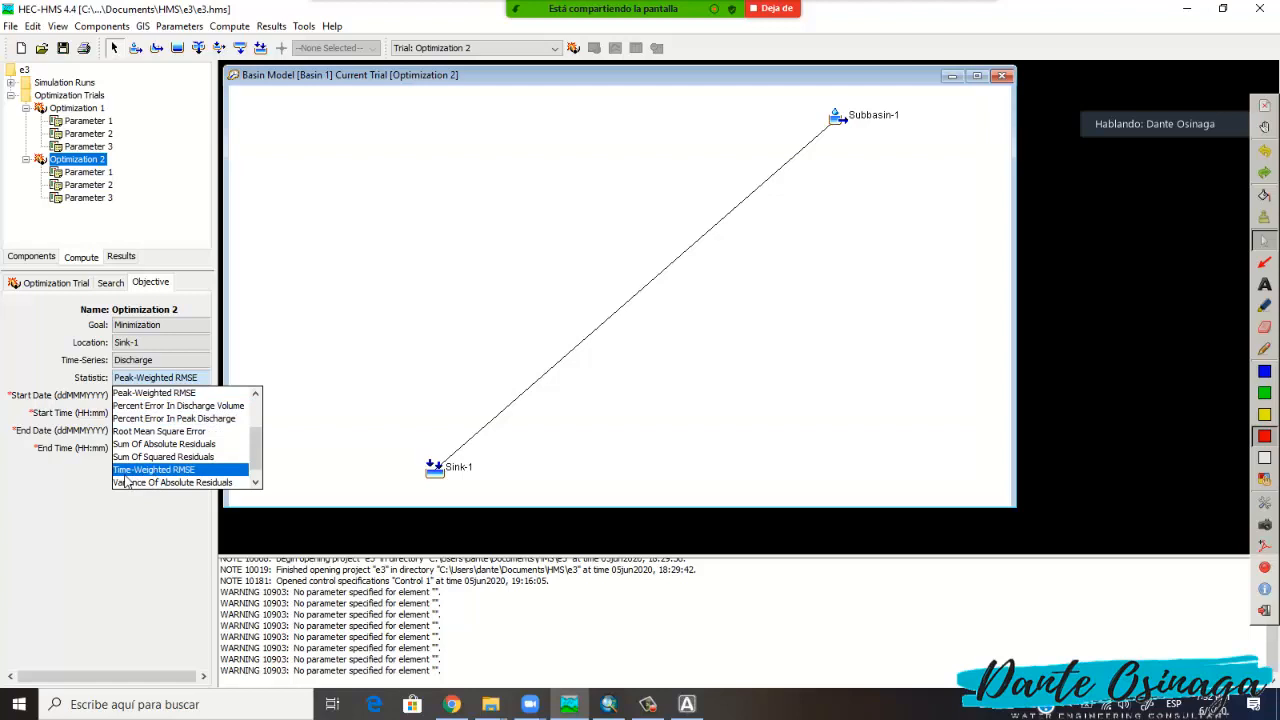
pyautogui.scroll(-1, 175, 477)
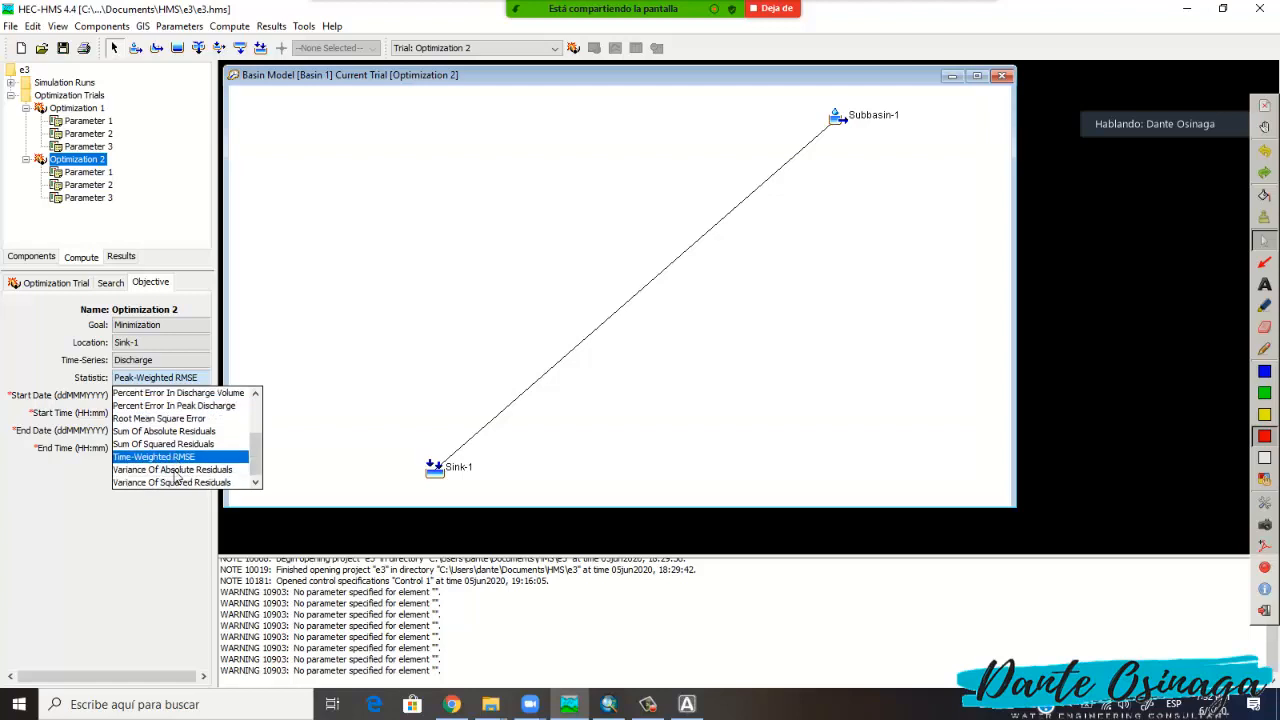
pyautogui.scroll(2, 177, 476)
pyautogui.scroll(-1, 177, 474)
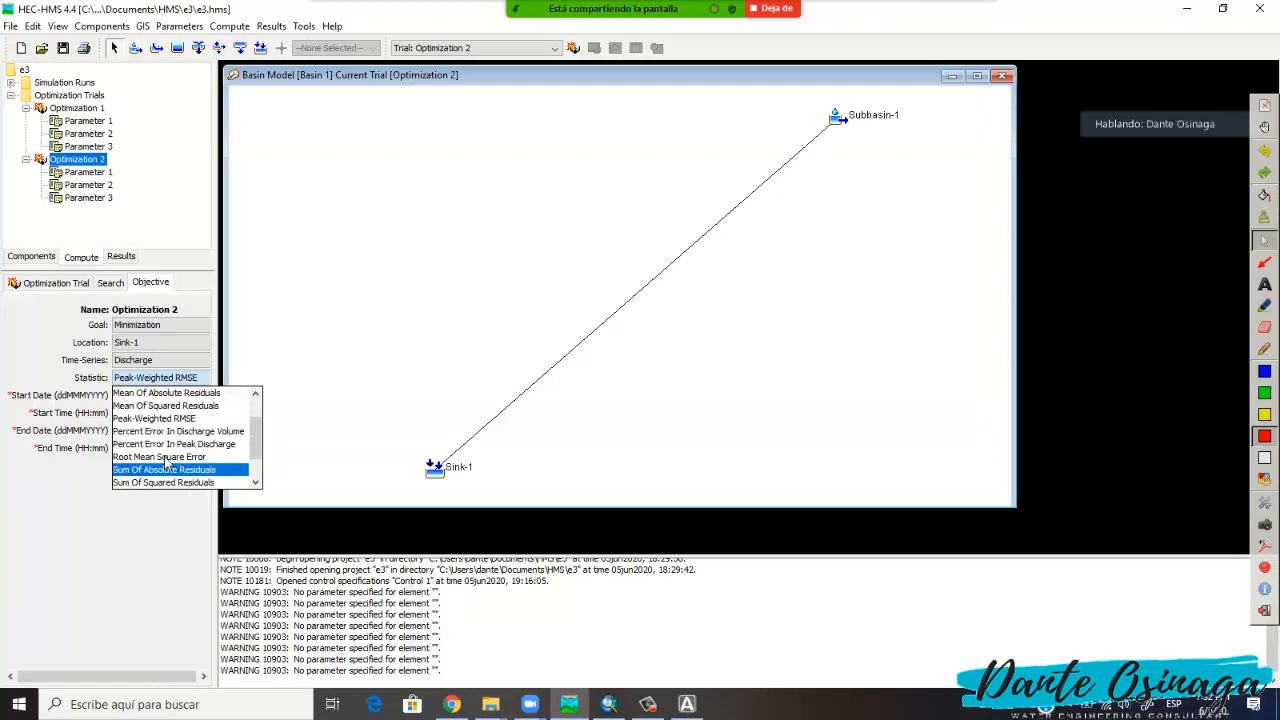
pyautogui.scroll(1, 161, 453)
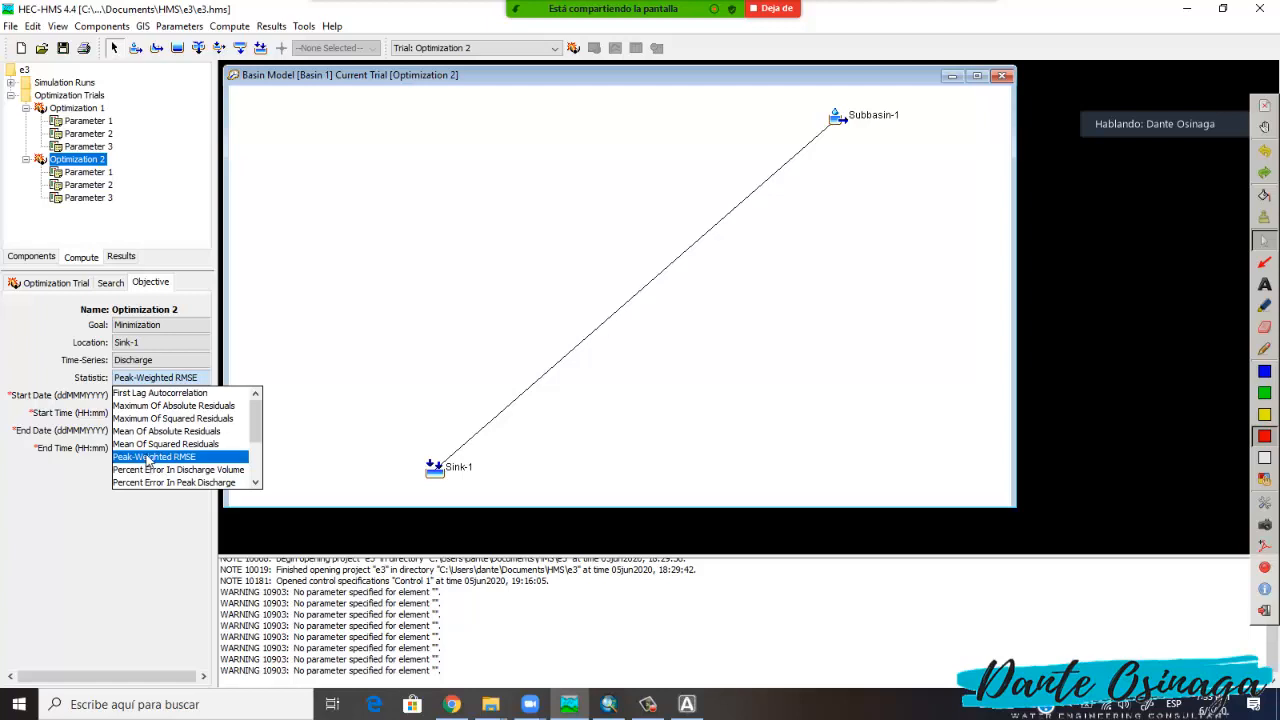
pyautogui.click(5, 512)
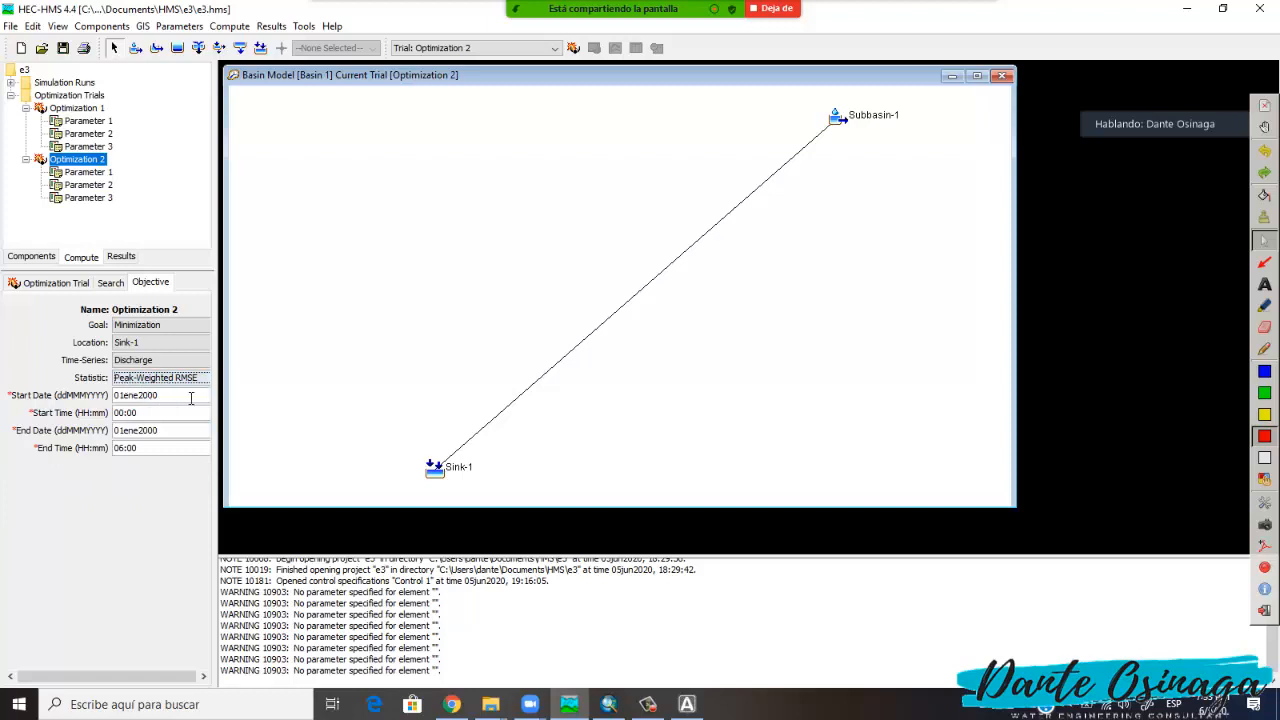
# Circle Optimization 2's Peak-Weighted RMSE statistic and mark its start and end date and time fields in red, and clear the marks.
pyautogui.click(1264, 348)
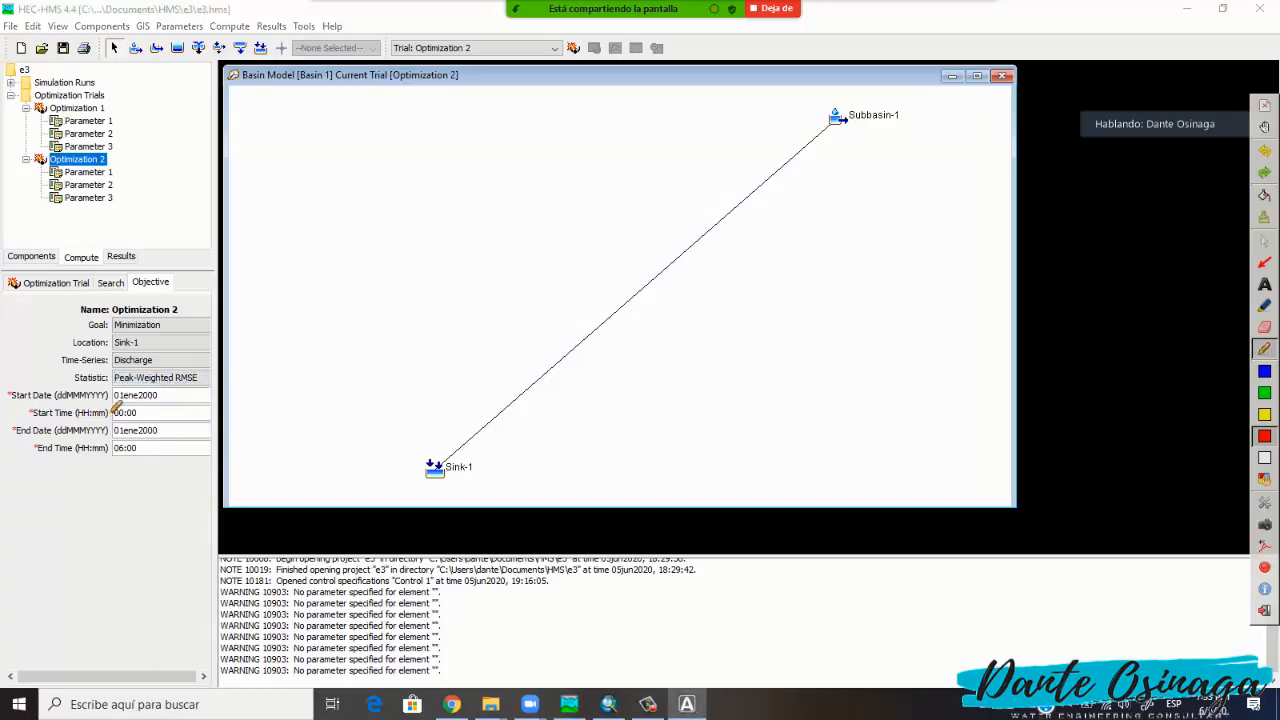
pyautogui.moveTo(104, 393)
pyautogui.mouseDown()
pyautogui.moveTo(205, 396)
pyautogui.moveTo(127, 392)
pyautogui.moveTo(119, 410)
pyautogui.mouseUp()
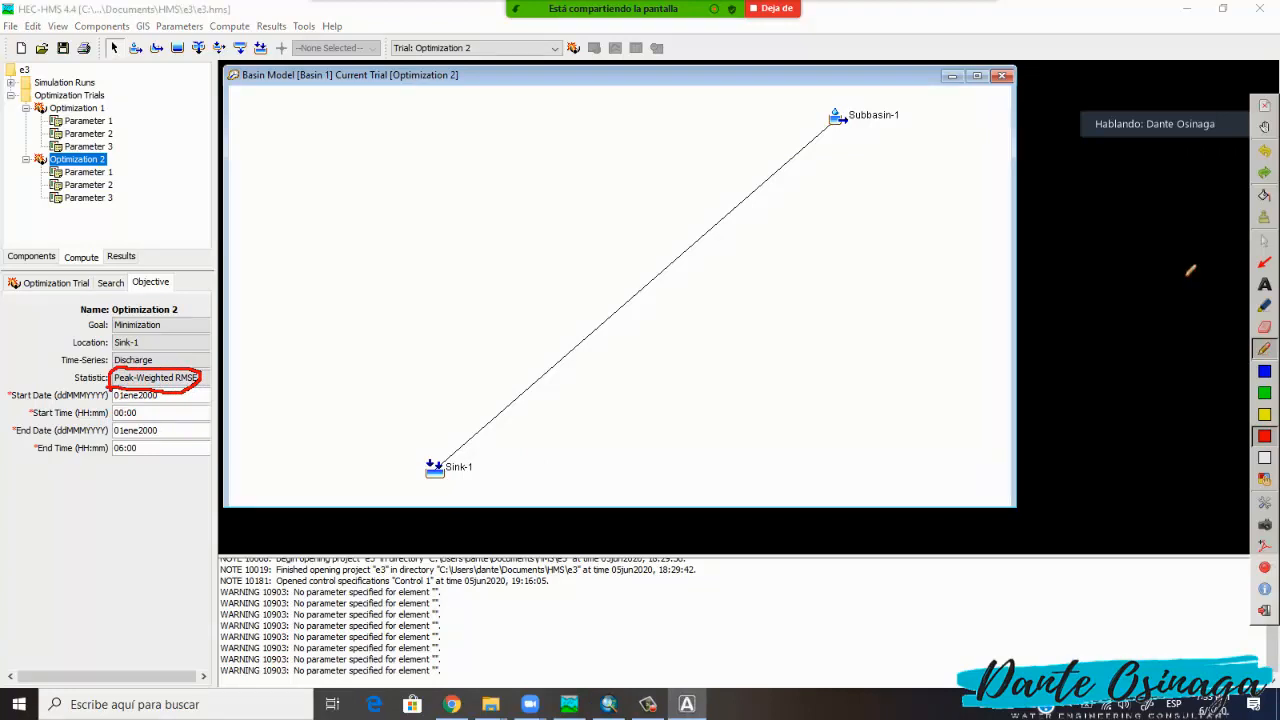
pyautogui.click(1264, 241)
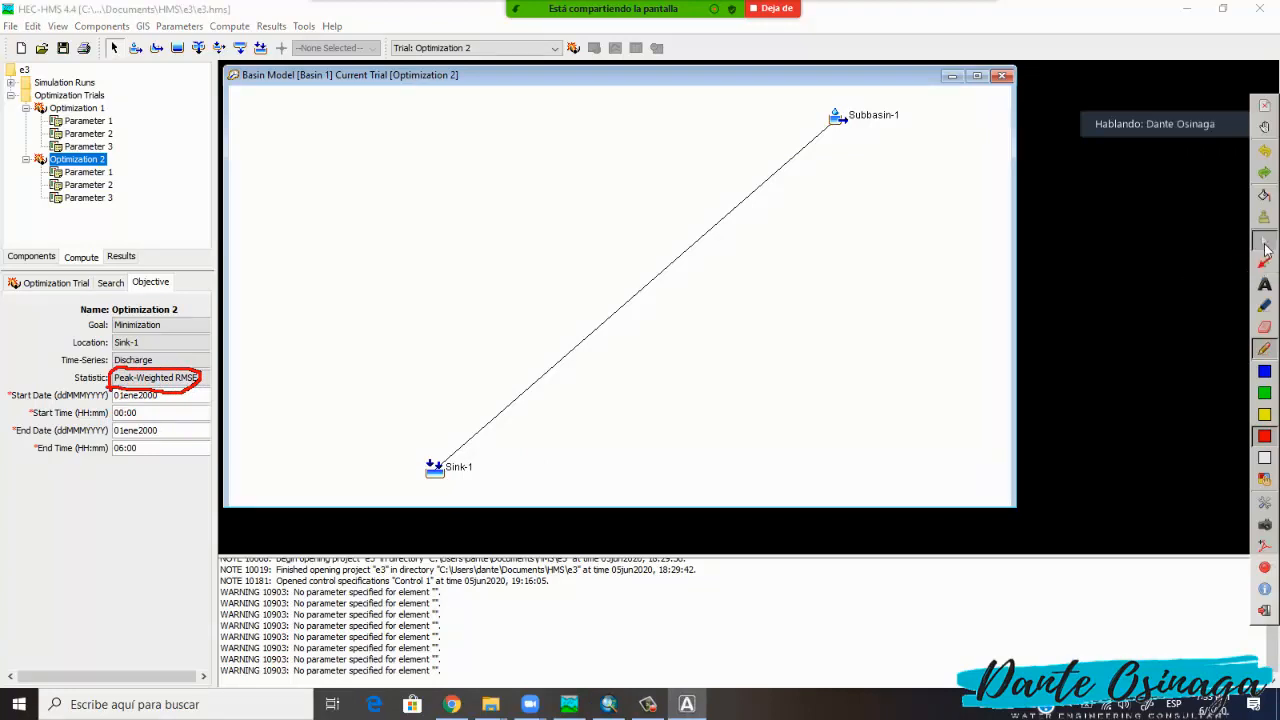
pyautogui.click(1264, 349)
pyautogui.moveTo(172, 396); pyautogui.dragTo(172, 460)
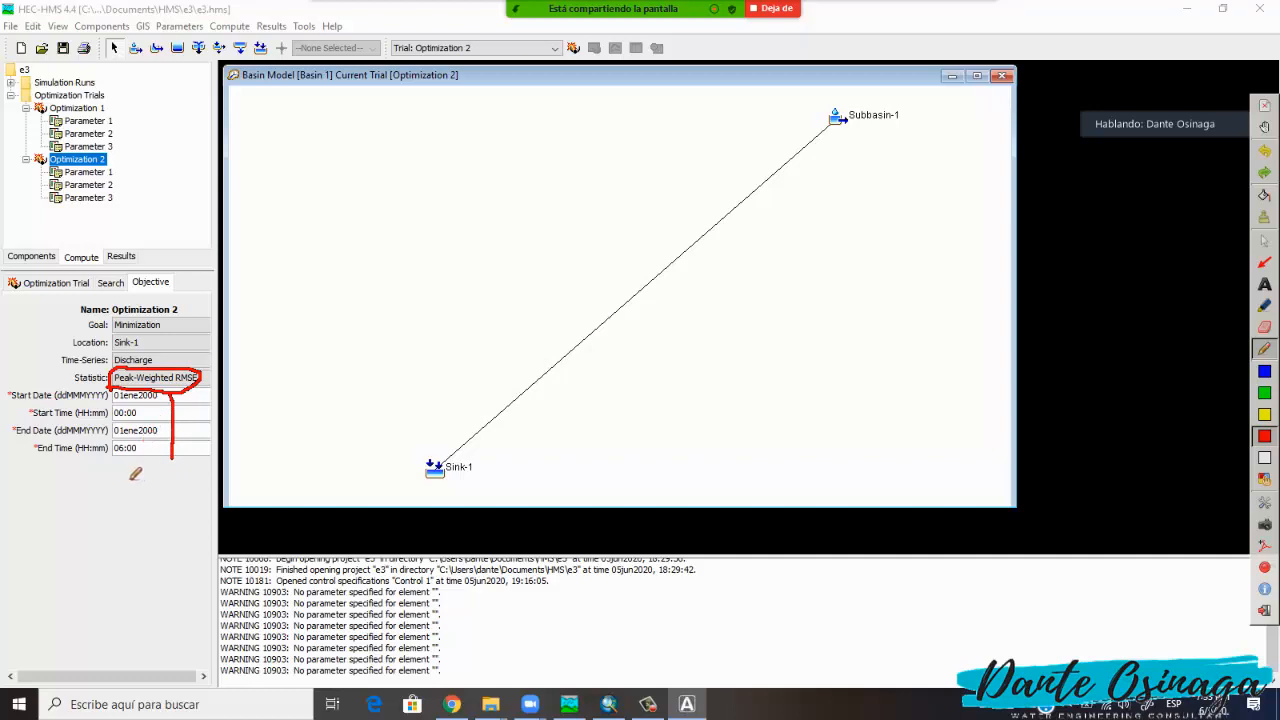
pyautogui.click(1265, 218)
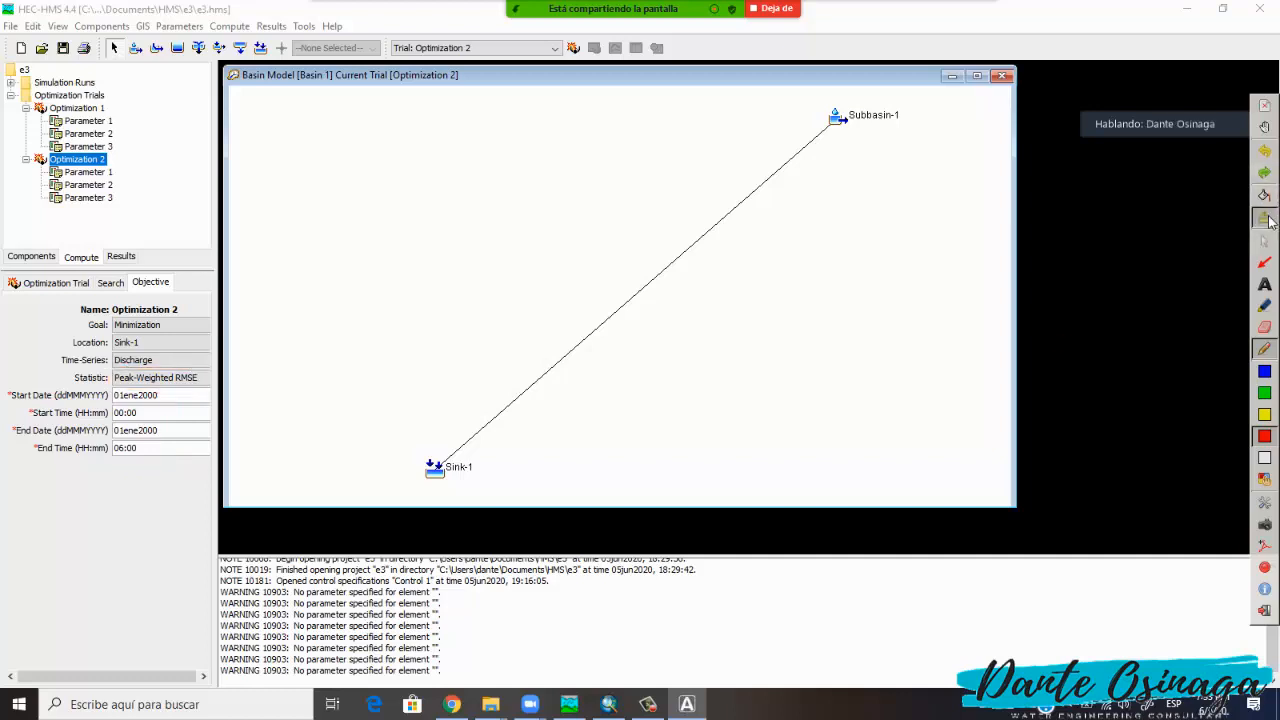
pyautogui.click(1264, 241)
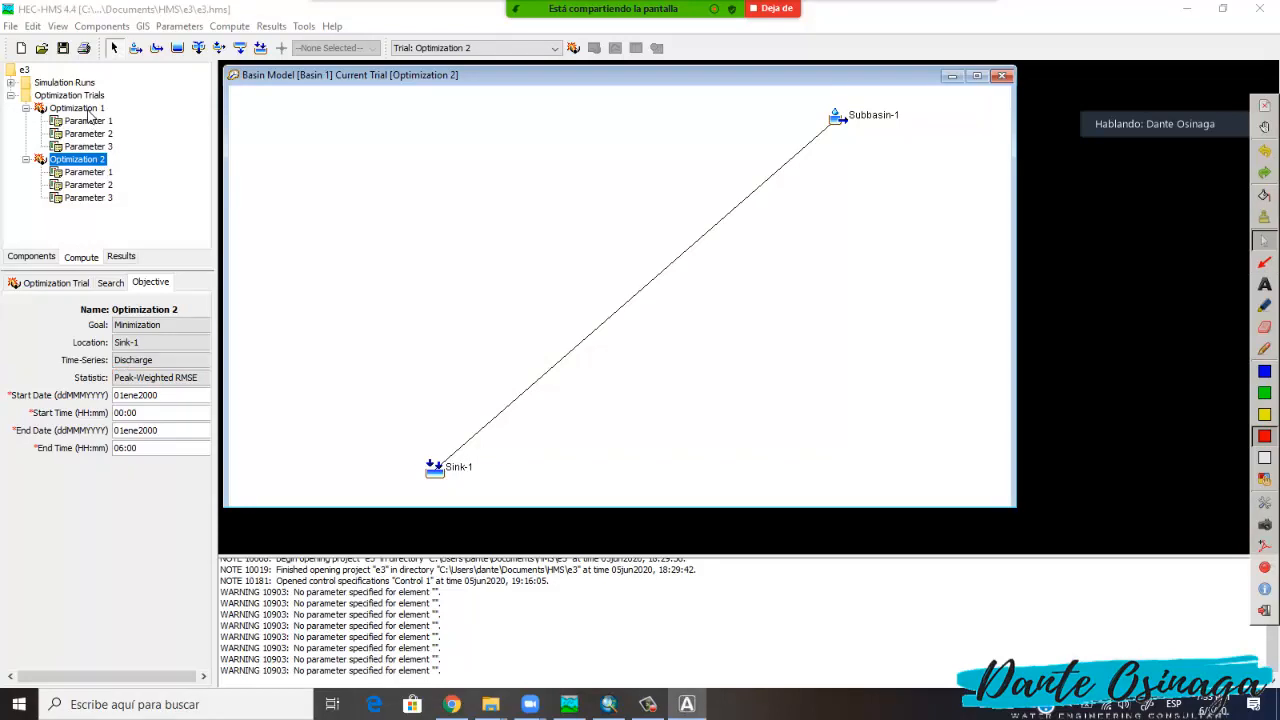
# Open Optimization 2's Parameter 1 and circle its SCS Curve Number - Curve Number selection in red.
pyautogui.click(89, 174)
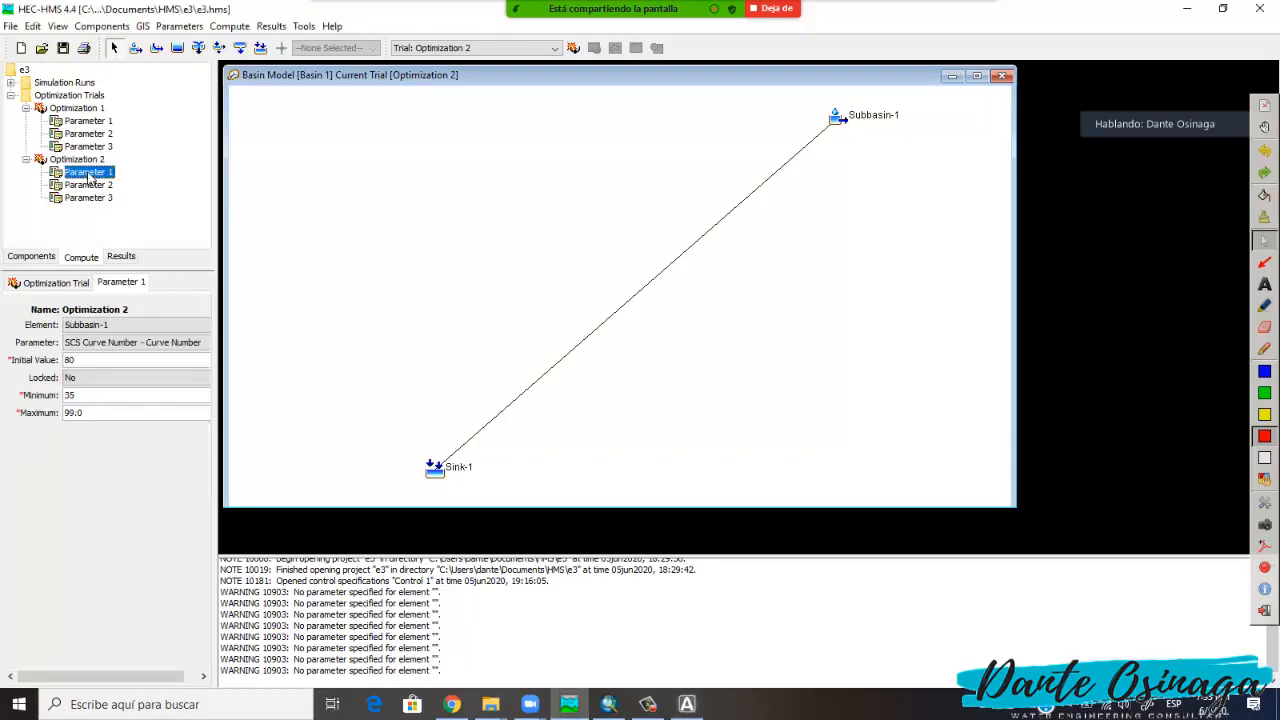
pyautogui.click(108, 344)
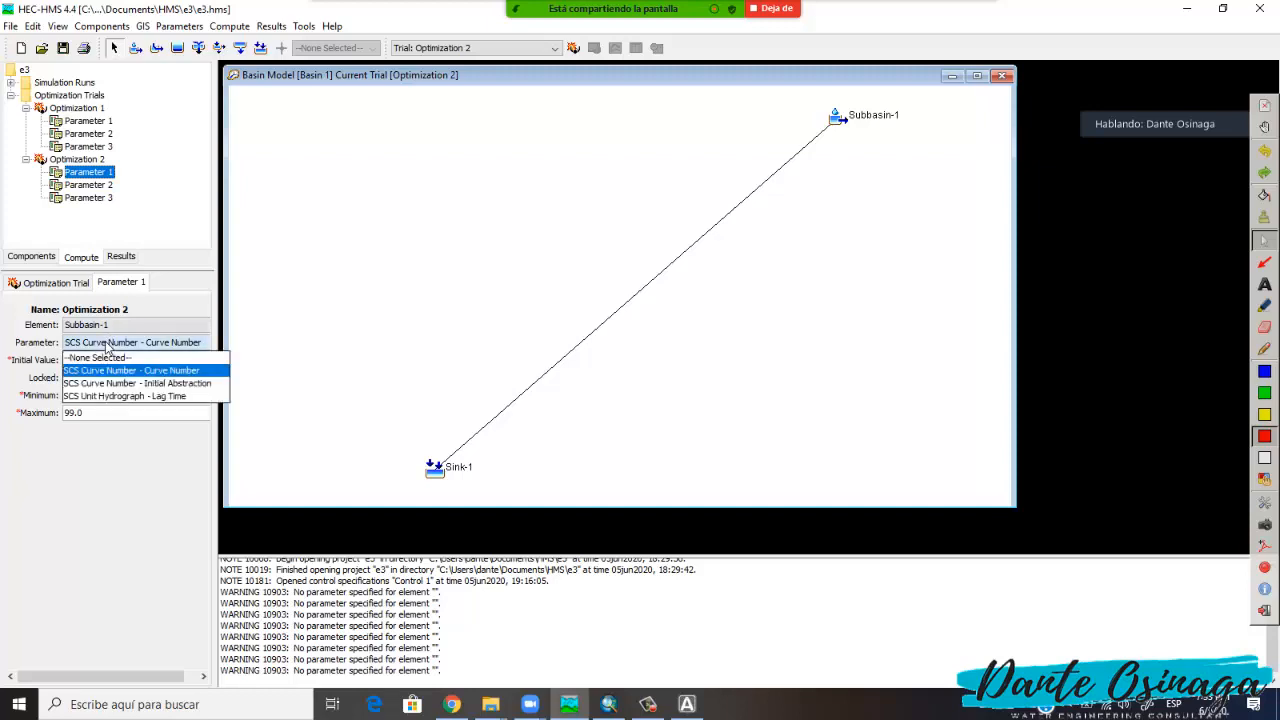
pyautogui.click(1264, 349)
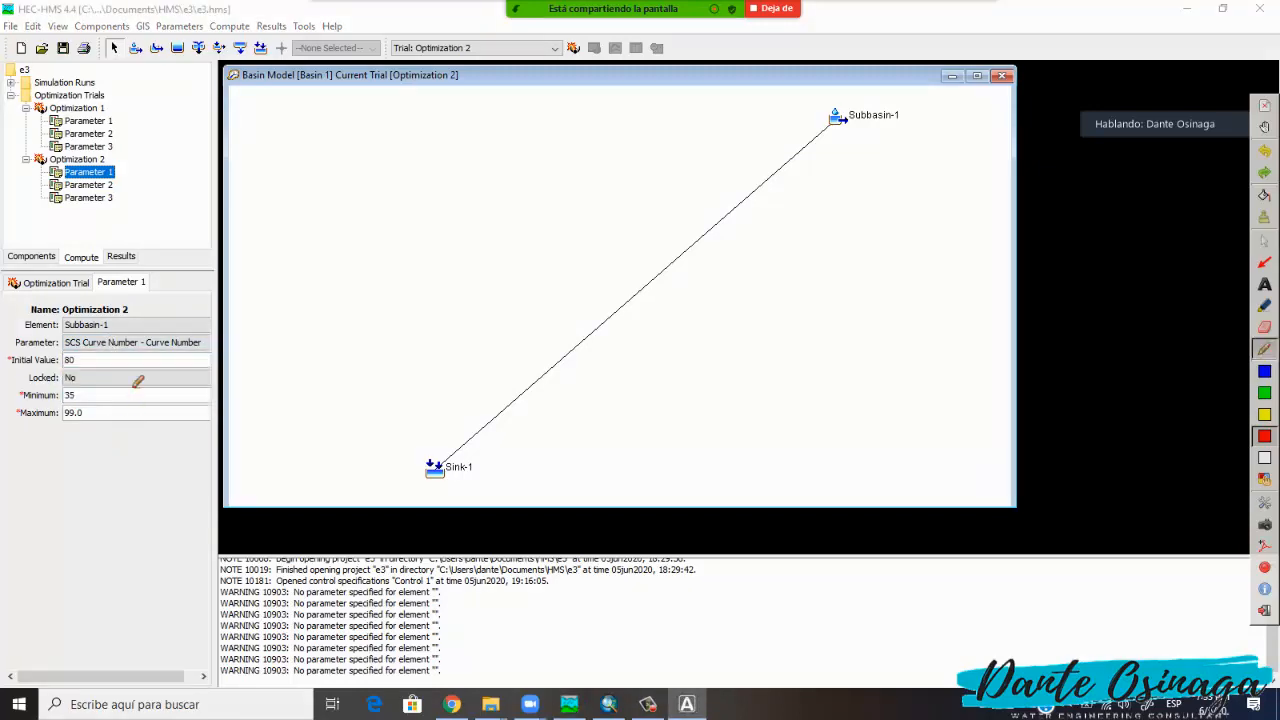
pyautogui.moveTo(61, 333)
pyautogui.mouseDown()
pyautogui.moveTo(62, 345)
pyautogui.moveTo(122, 354)
pyautogui.moveTo(210, 350)
pyautogui.moveTo(148, 334)
pyautogui.moveTo(61, 345)
pyautogui.mouseUp()
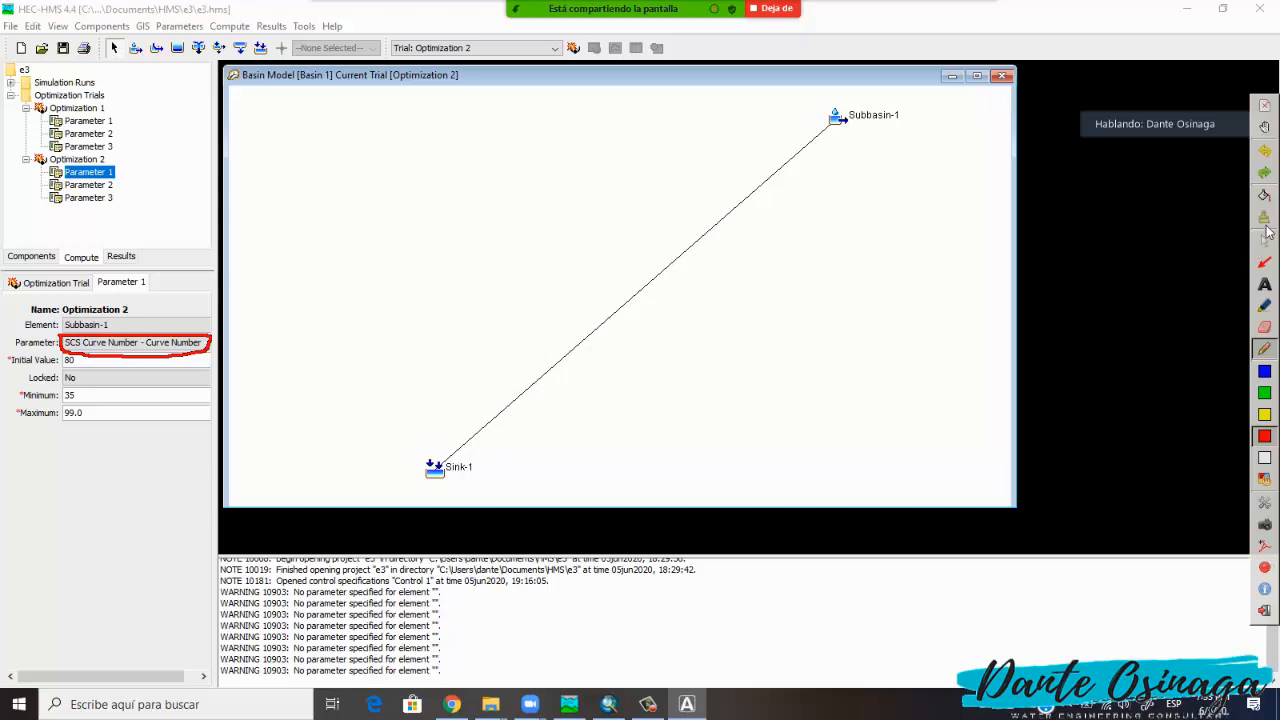
pyautogui.click(1265, 246)
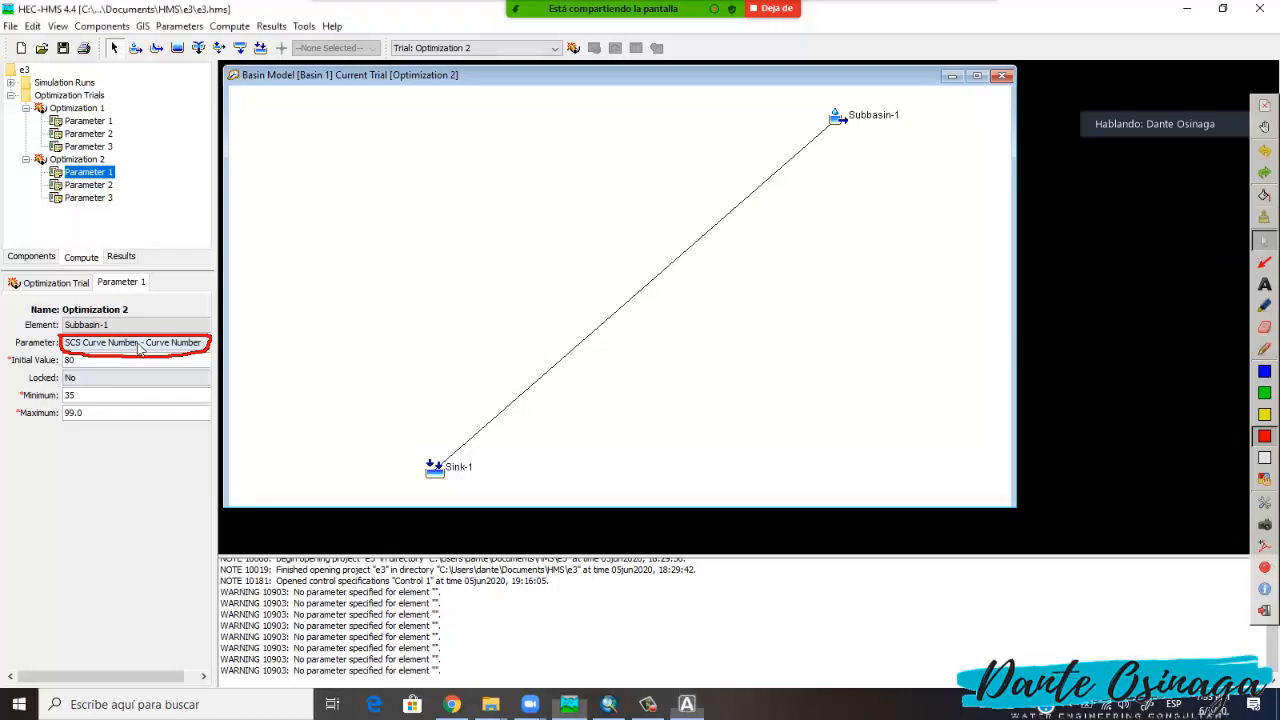
# Browse the parameter choices for Optimization 2's Parameter 1, keeping SCS Curve Number - Curve Number, and clear the red circle.
pyautogui.click(140, 348)
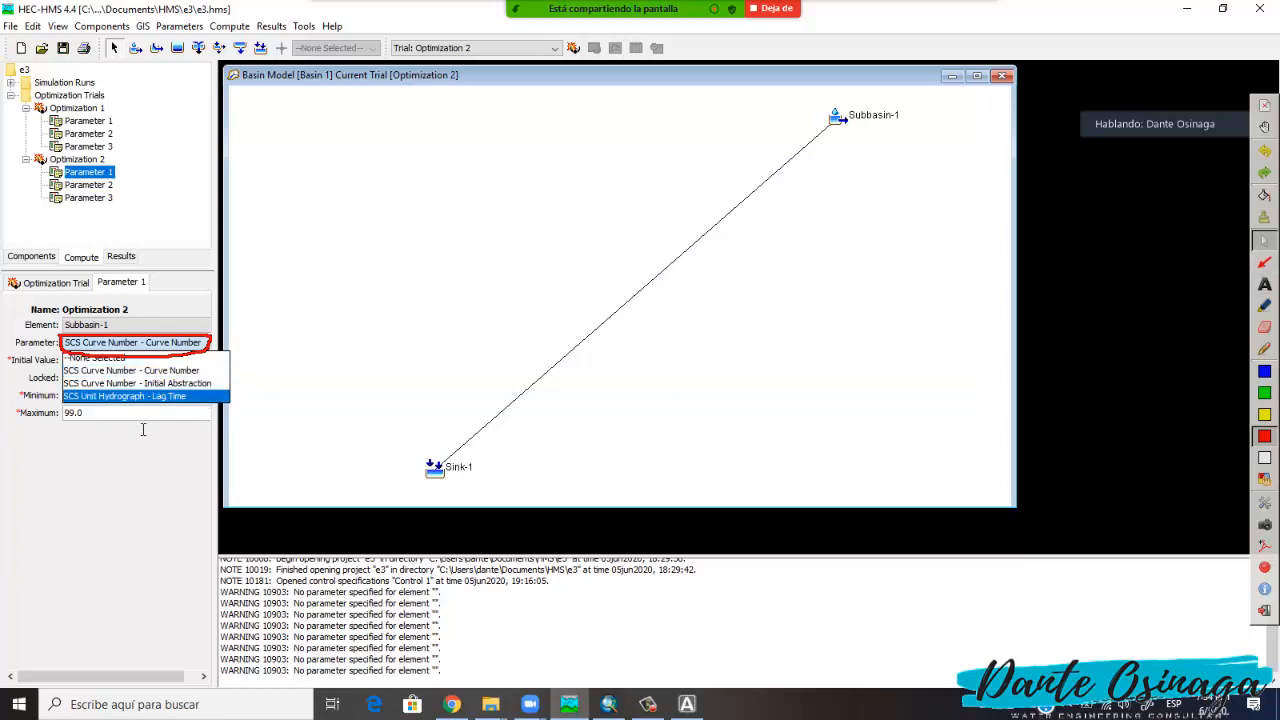
pyautogui.click(128, 370)
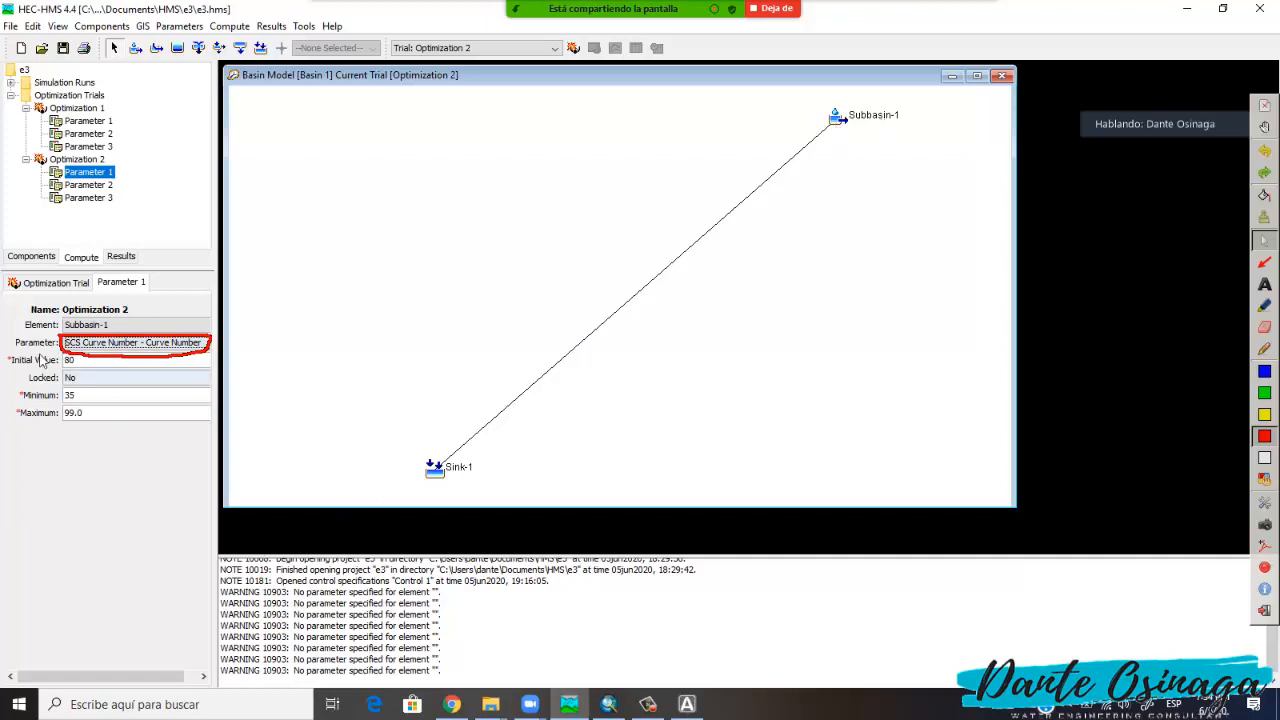
pyautogui.click(1266, 352)
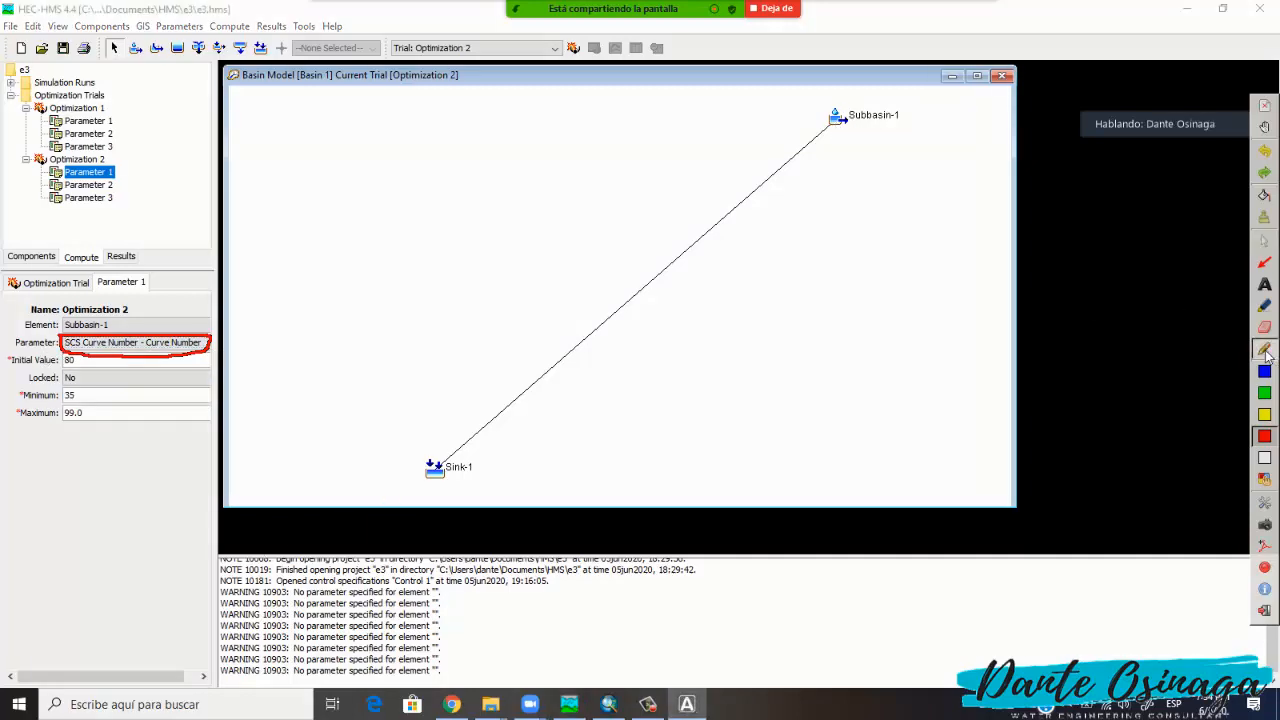
pyautogui.click(1266, 242)
pyautogui.click(1266, 219)
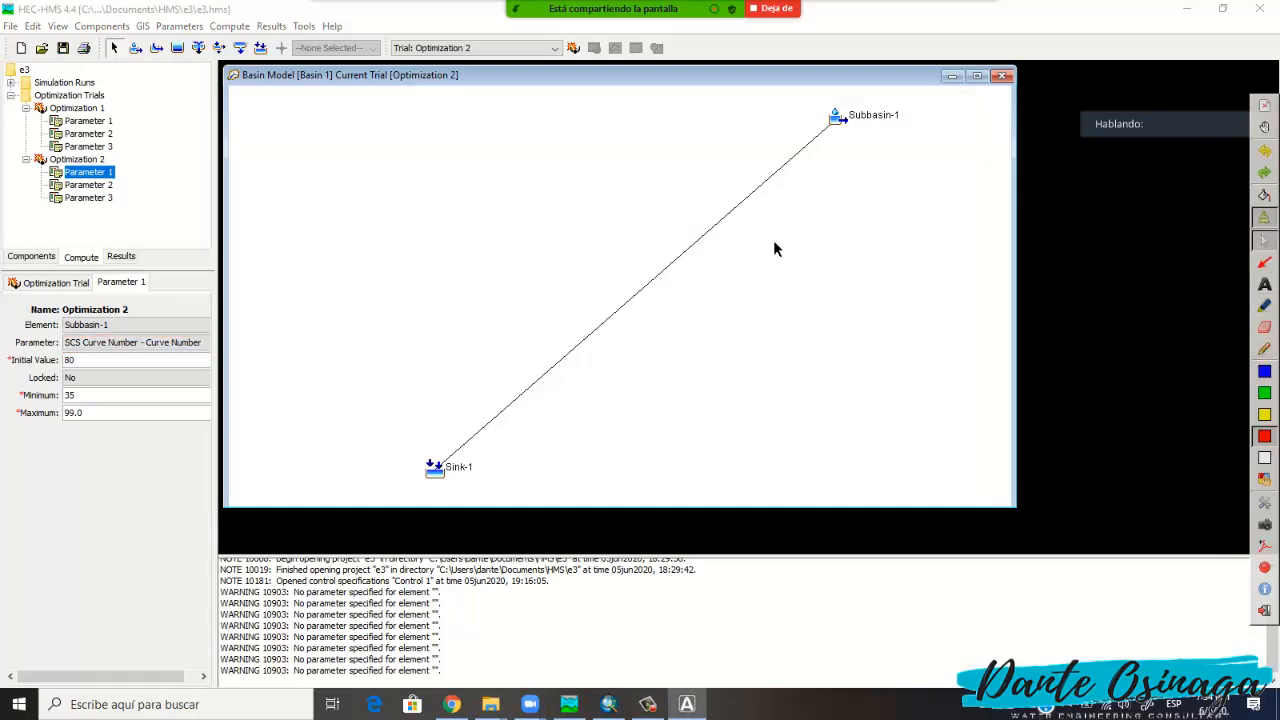
# Look at the parameter choices in Optimization 2's Parameter 2 and Parameter 3, keeping Lag Time and Initial Abstraction.
pyautogui.click(99, 186)
pyautogui.click(133, 343)
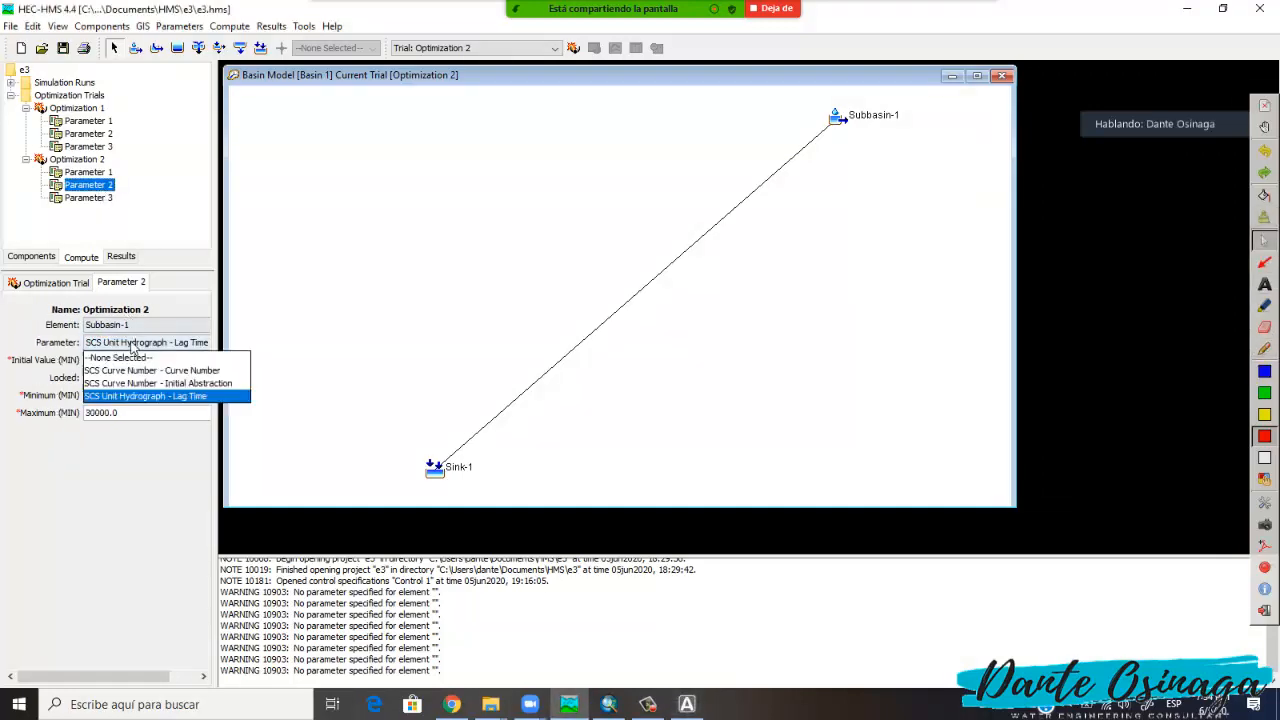
pyautogui.click(95, 199)
pyautogui.click(120, 343)
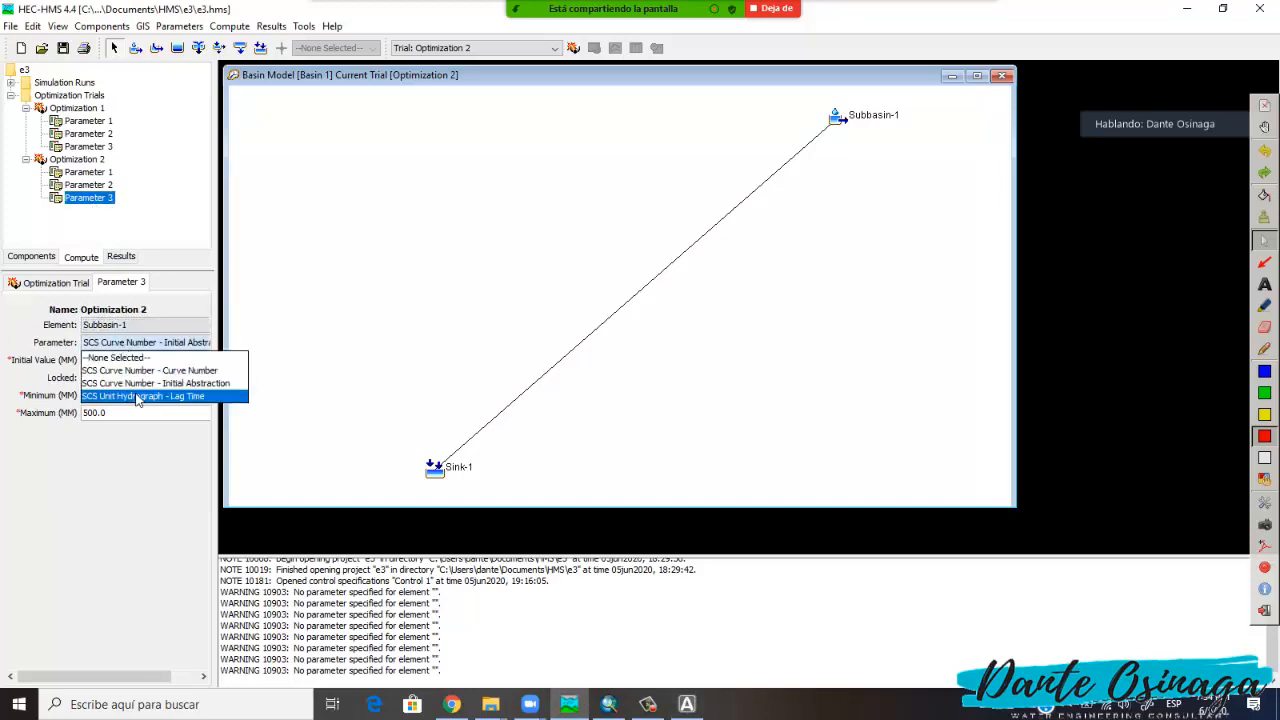
pyautogui.click(191, 384)
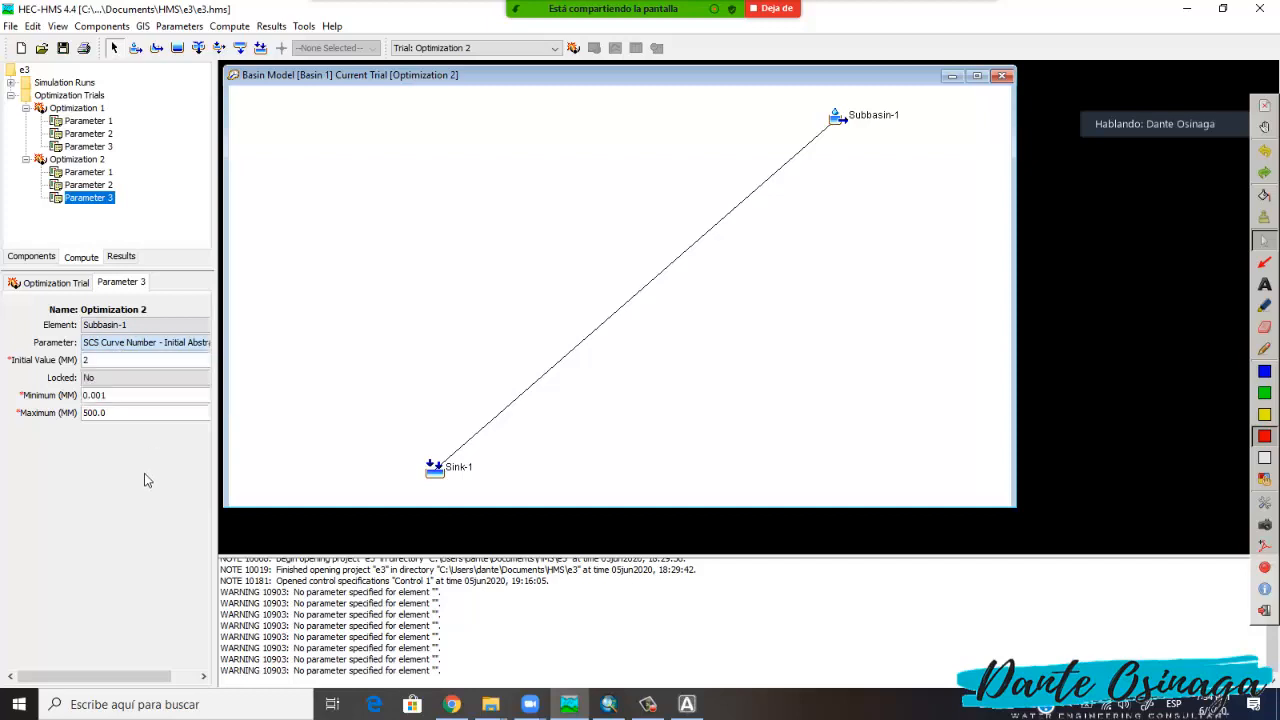
# Compare the objective and search settings of the Optimization 1 and Optimization 2 trials, finishing on Optimization 1.
pyautogui.click(85, 109)
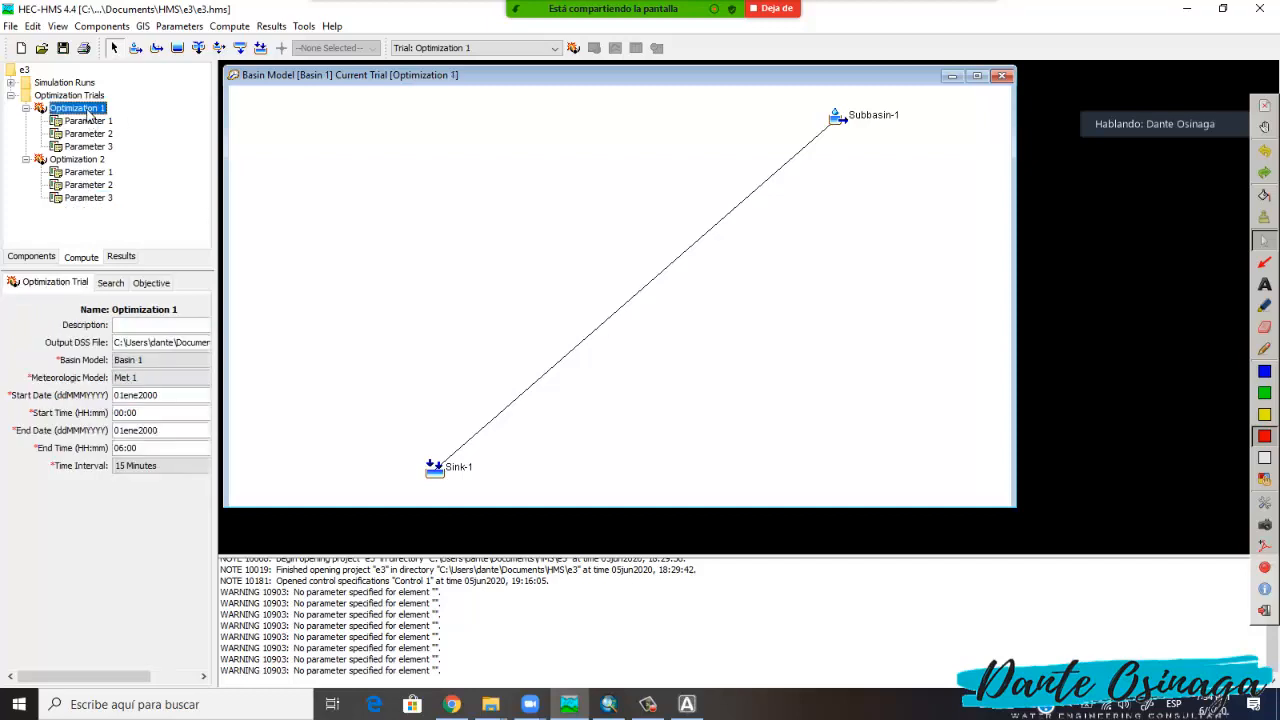
pyautogui.rightClick(88, 115)
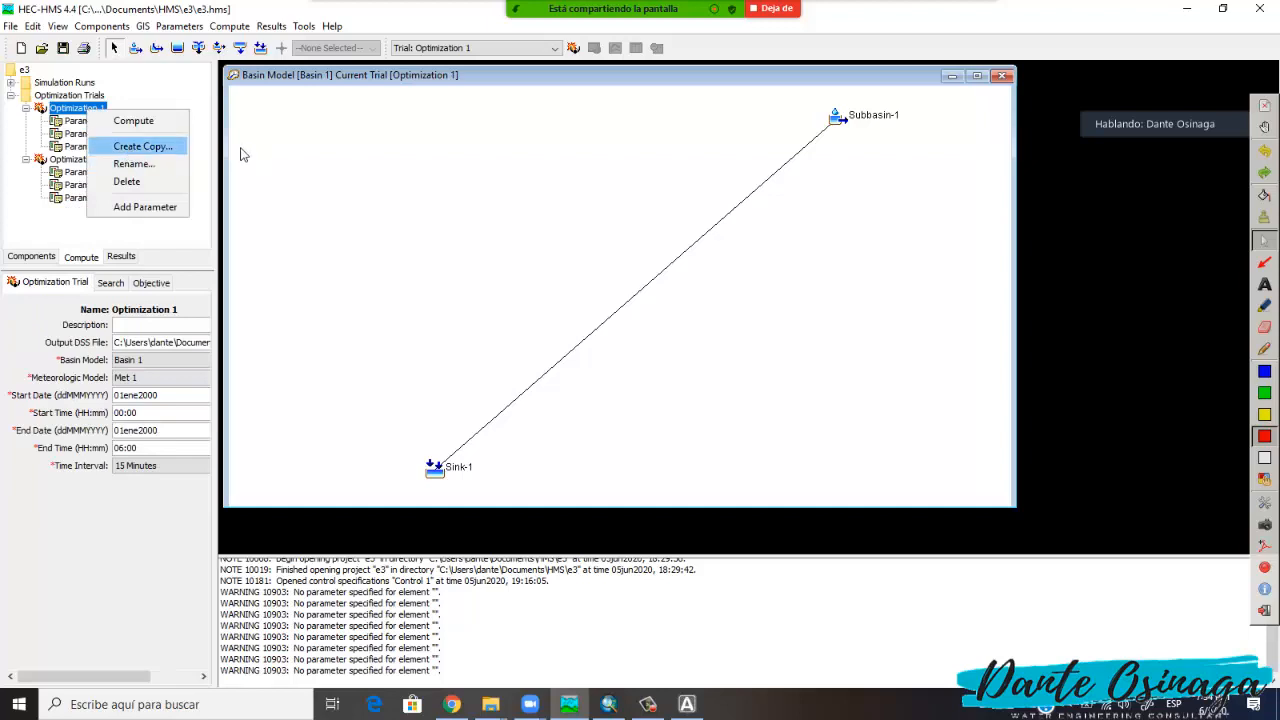
pyautogui.click(77, 162)
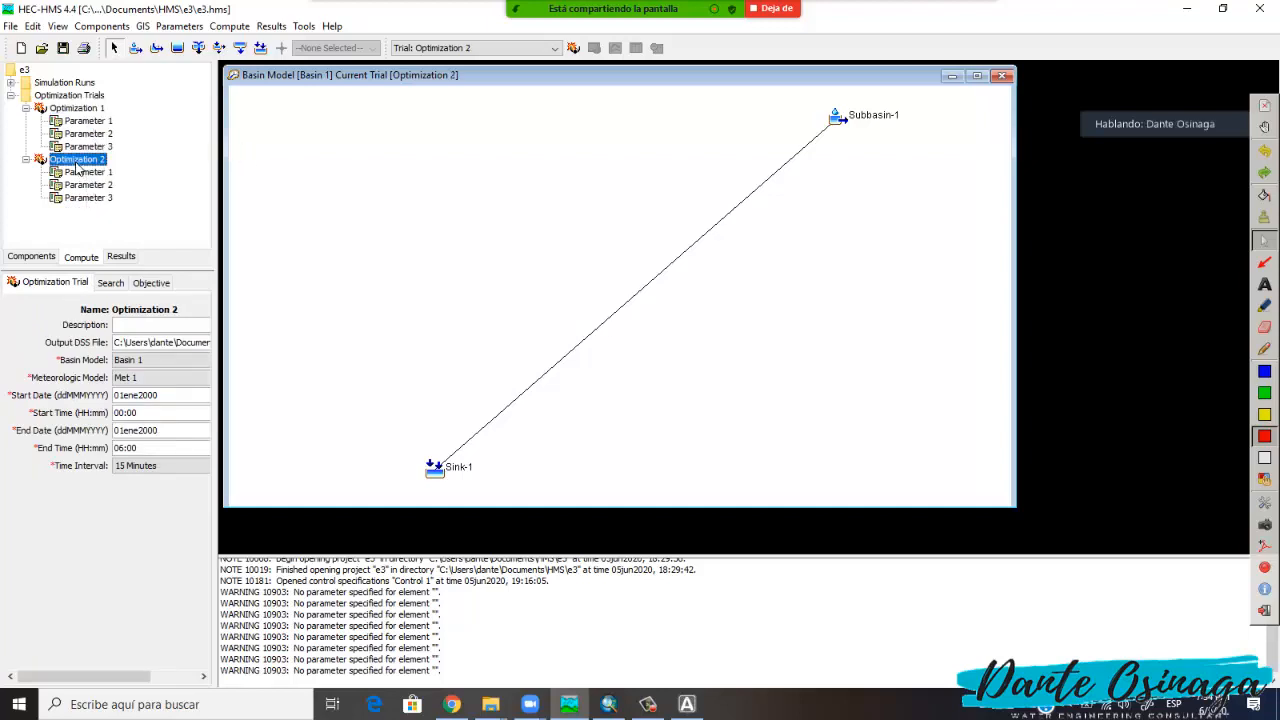
pyautogui.click(151, 284)
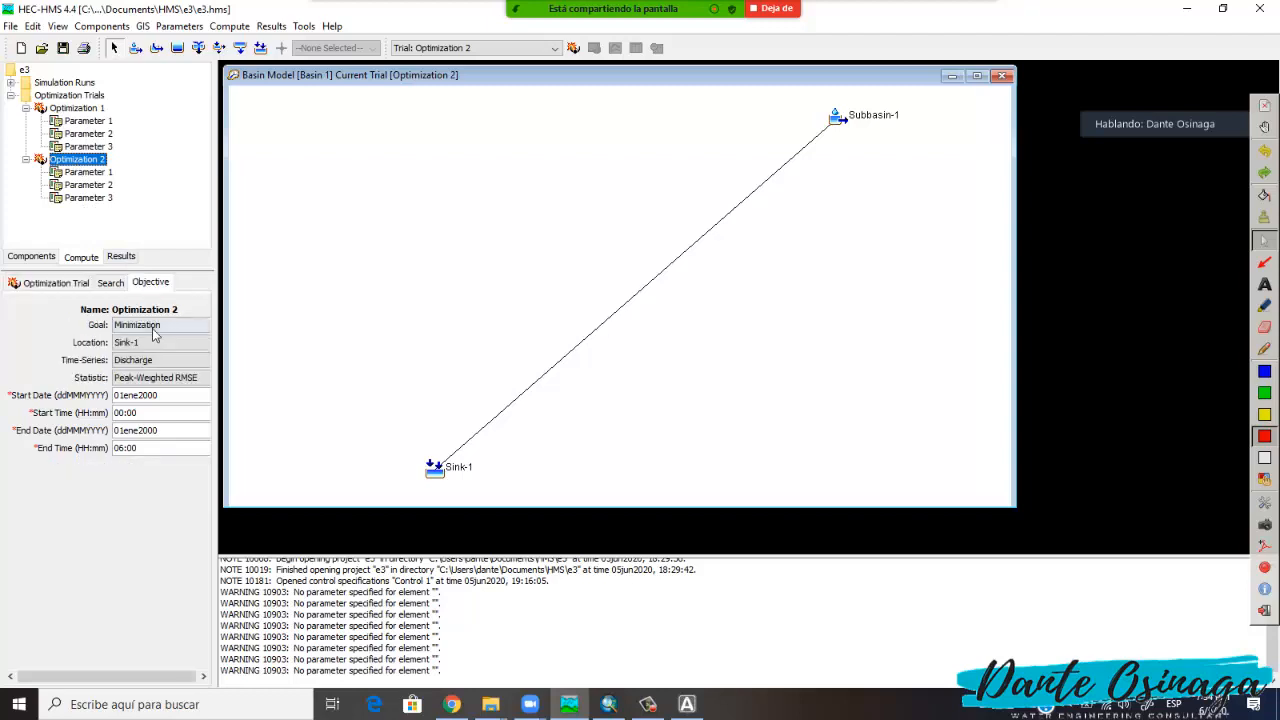
pyautogui.click(87, 111)
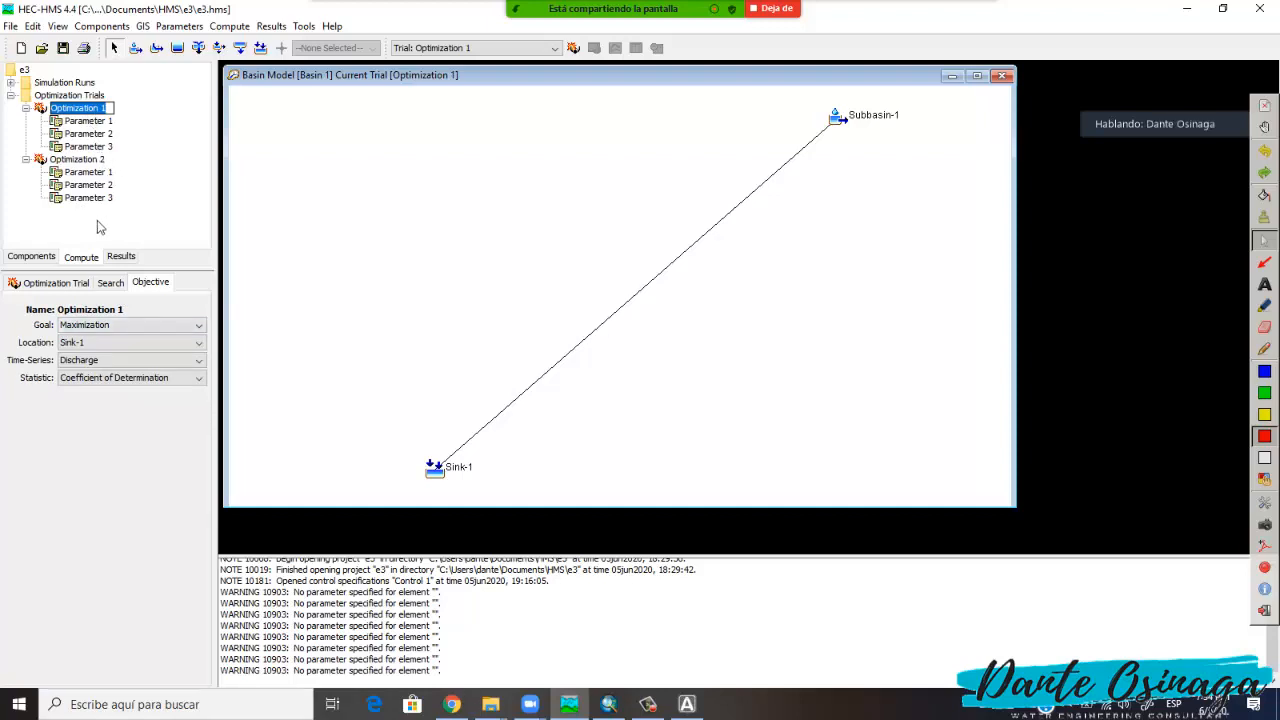
pyautogui.click(109, 283)
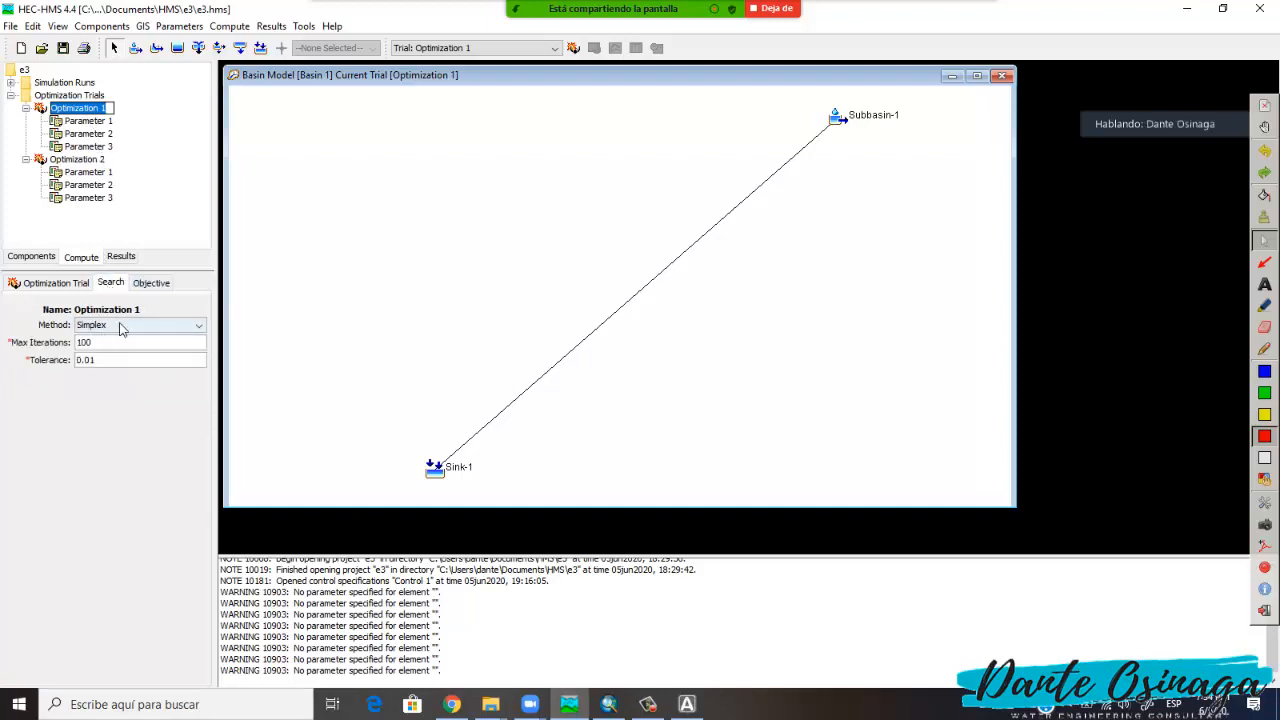
pyautogui.click(80, 161)
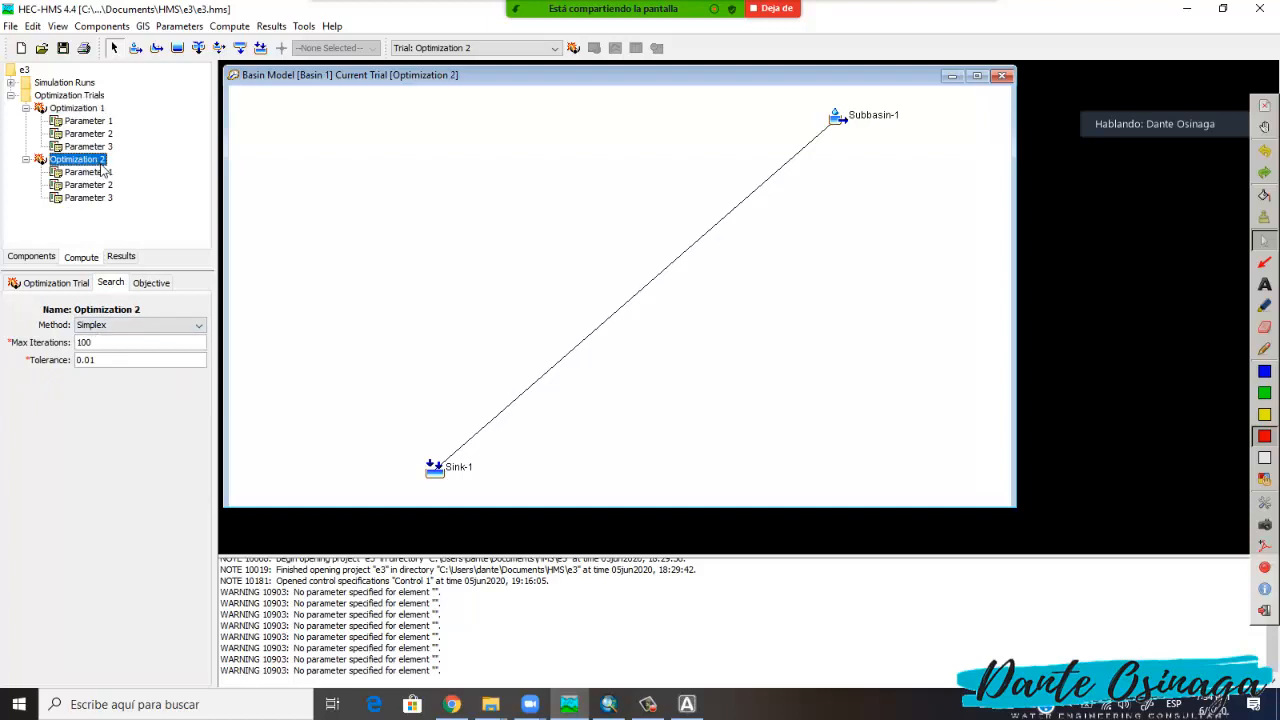
pyautogui.click(80, 108)
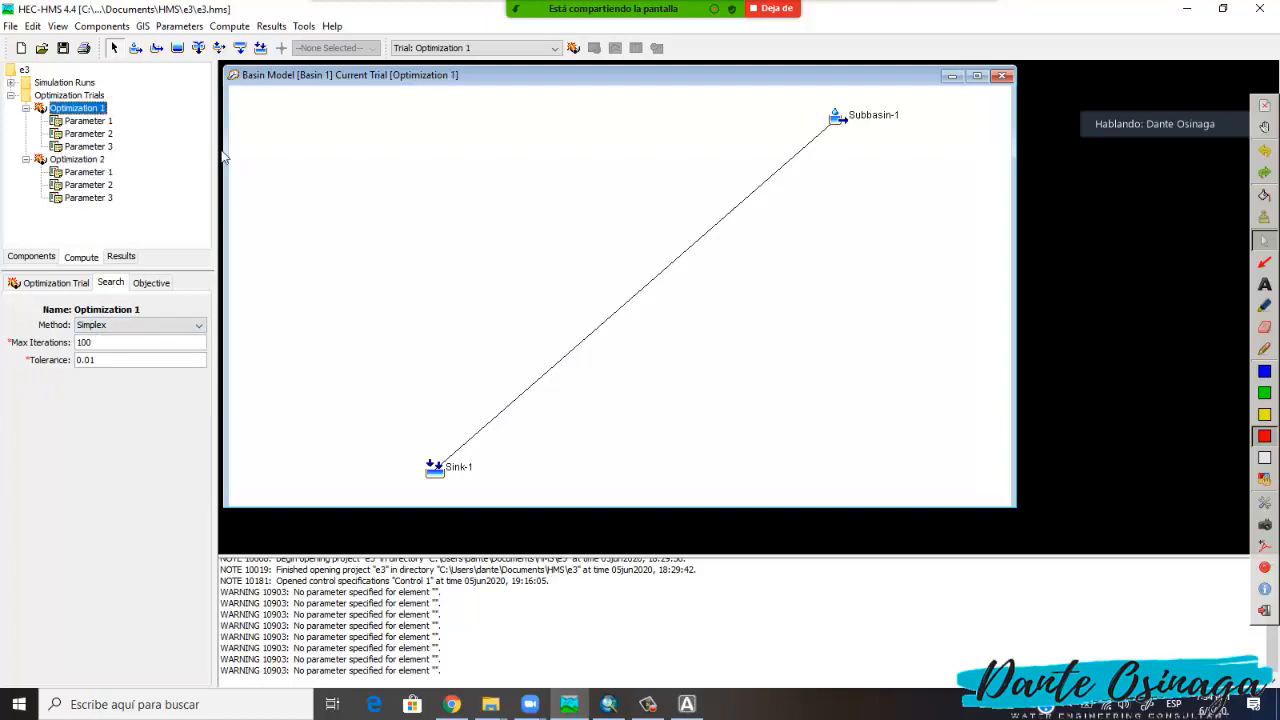
pyautogui.click(555, 48)
pyautogui.click(556, 49)
pyautogui.click(230, 27)
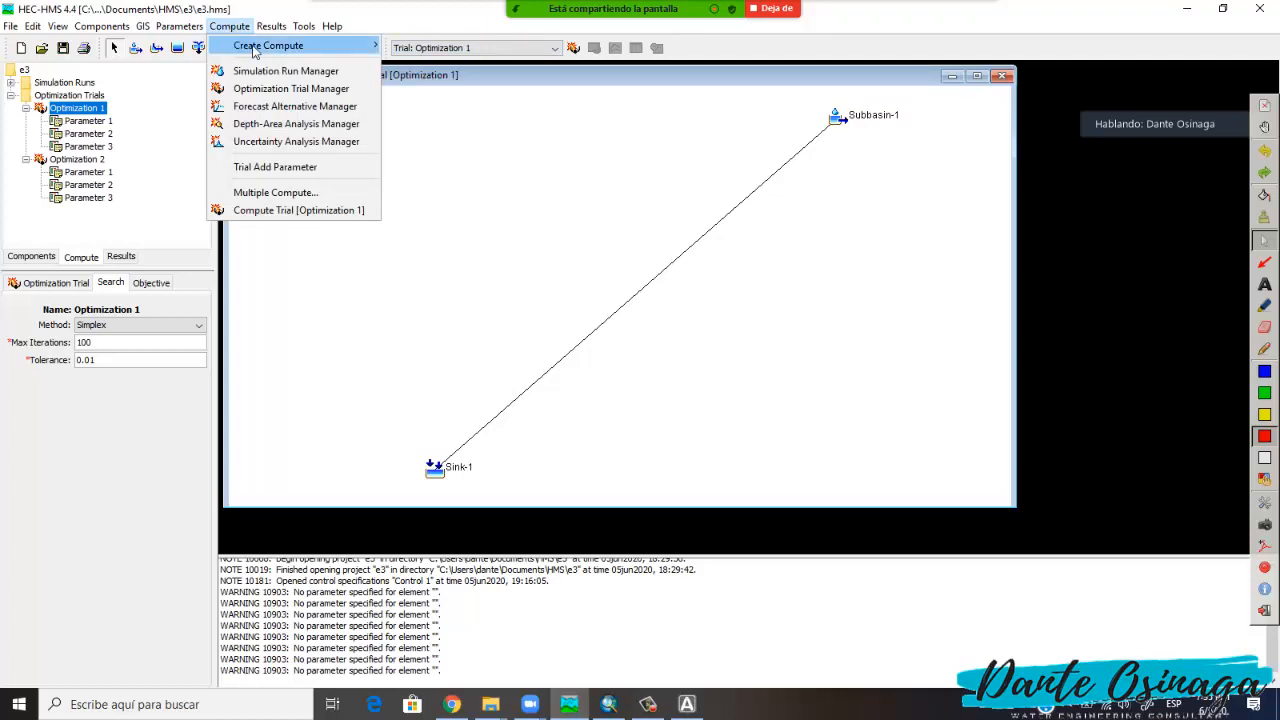
pyautogui.moveTo(253, 50)
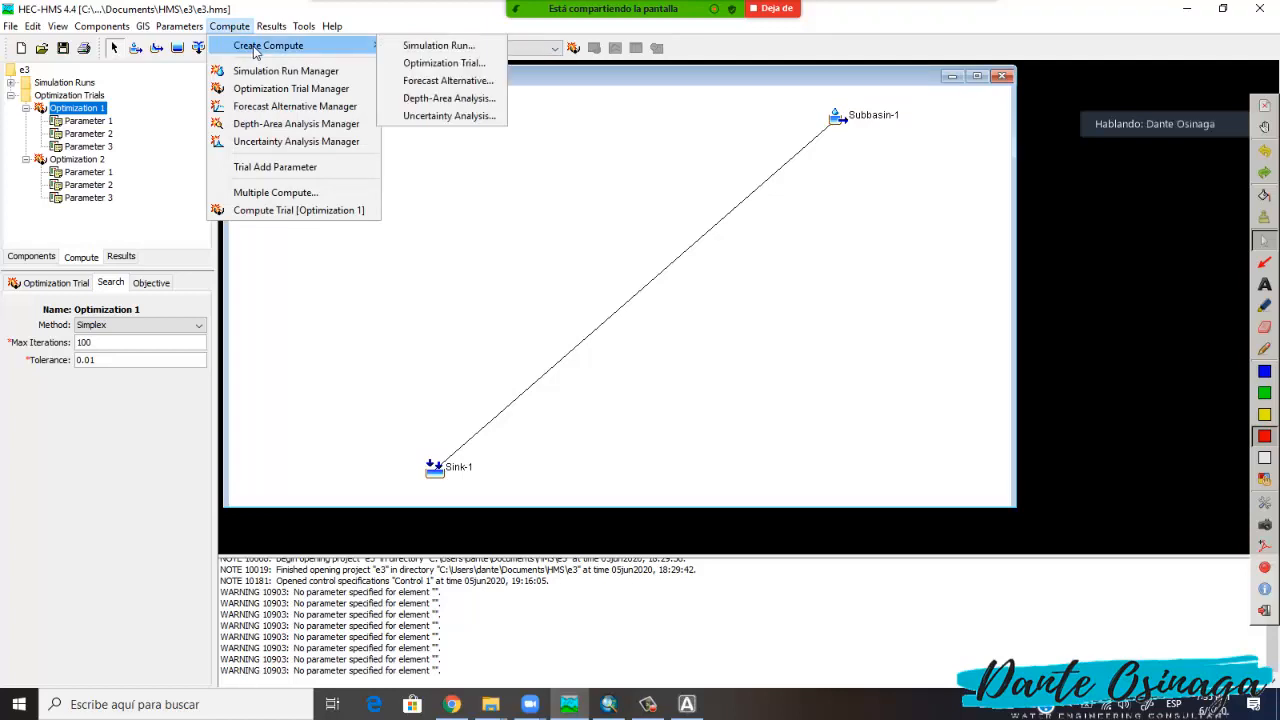
pyautogui.click(436, 46)
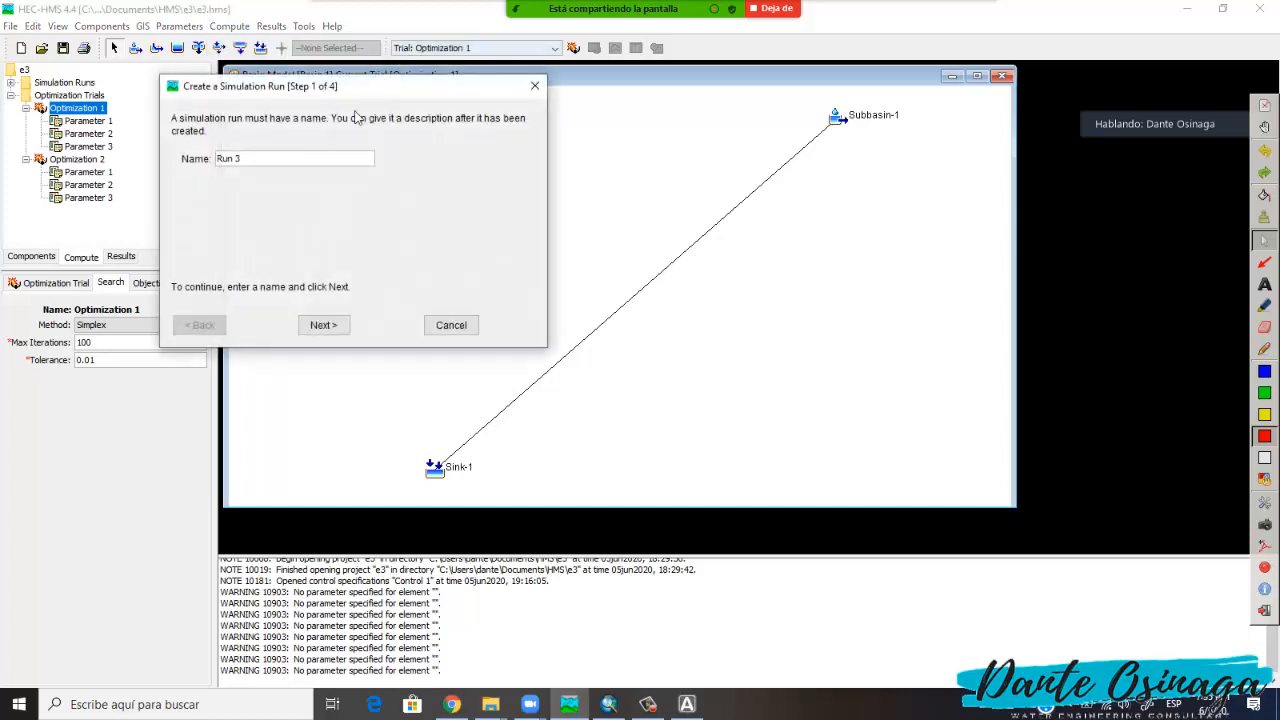
pyautogui.click(451, 325)
# Look through the runs and trials available to compute, keeping Optimization 1, and circle the compute selection in red.
pyautogui.click(474, 48)
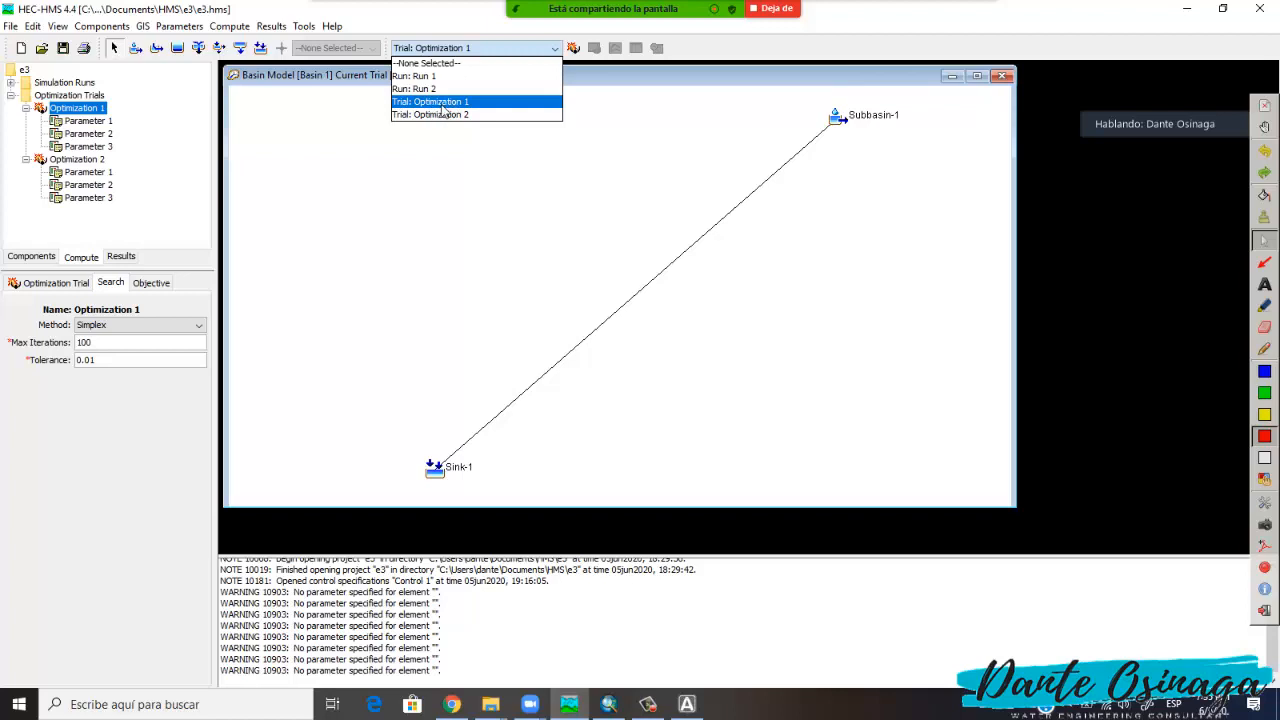
pyautogui.click(488, 36)
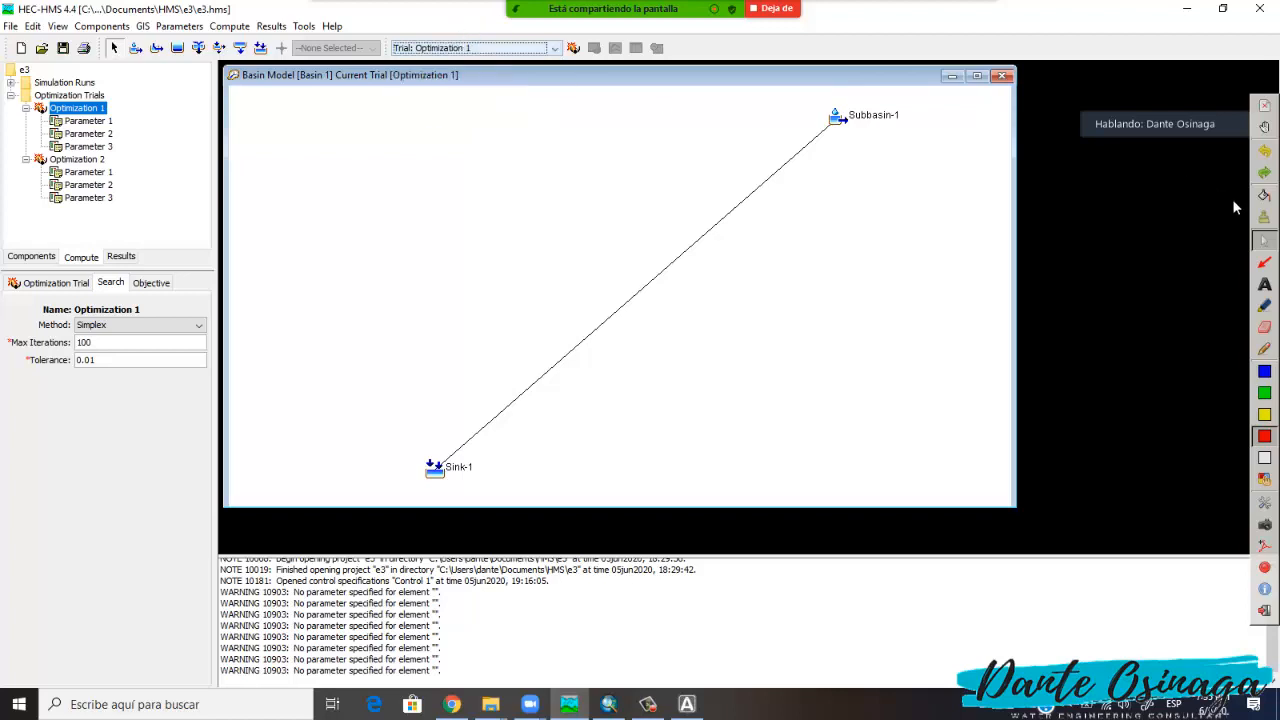
pyautogui.click(1265, 345)
pyautogui.moveTo(553, 54)
pyautogui.mouseDown()
pyautogui.moveTo(427, 45)
pyautogui.moveTo(497, 80)
pyautogui.moveTo(553, 62)
pyautogui.mouseUp()
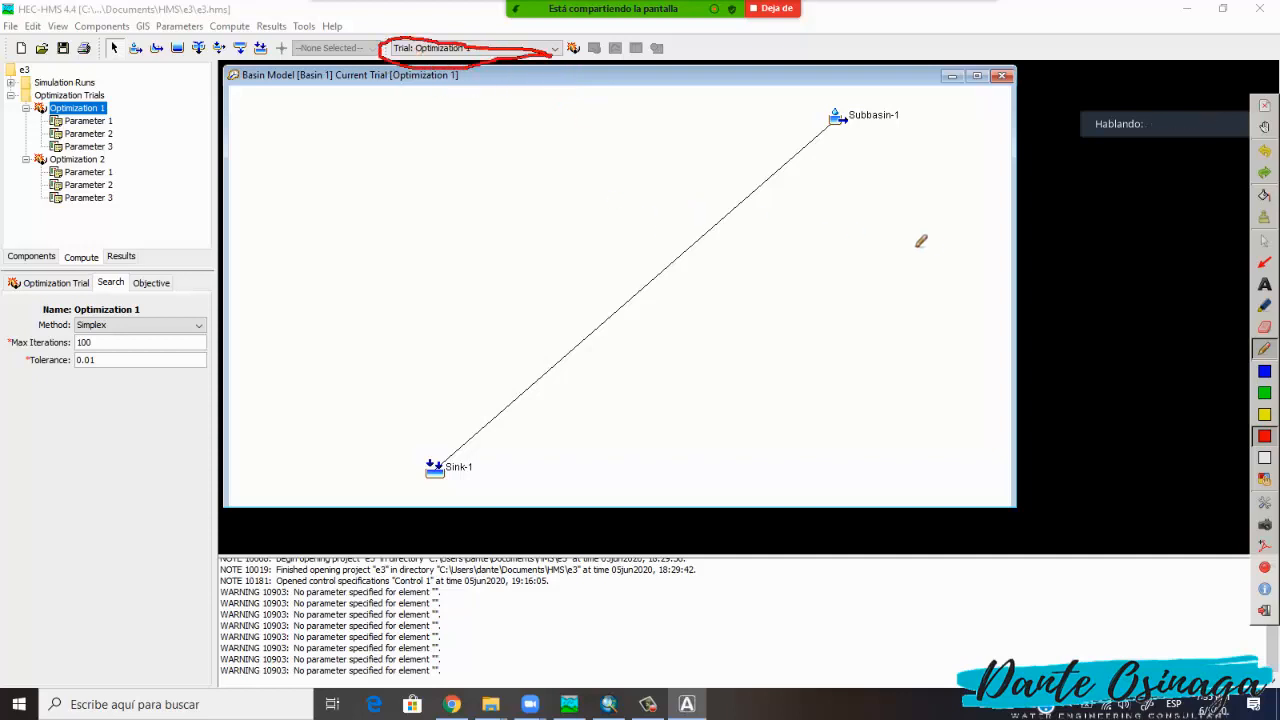
pyautogui.click(1265, 240)
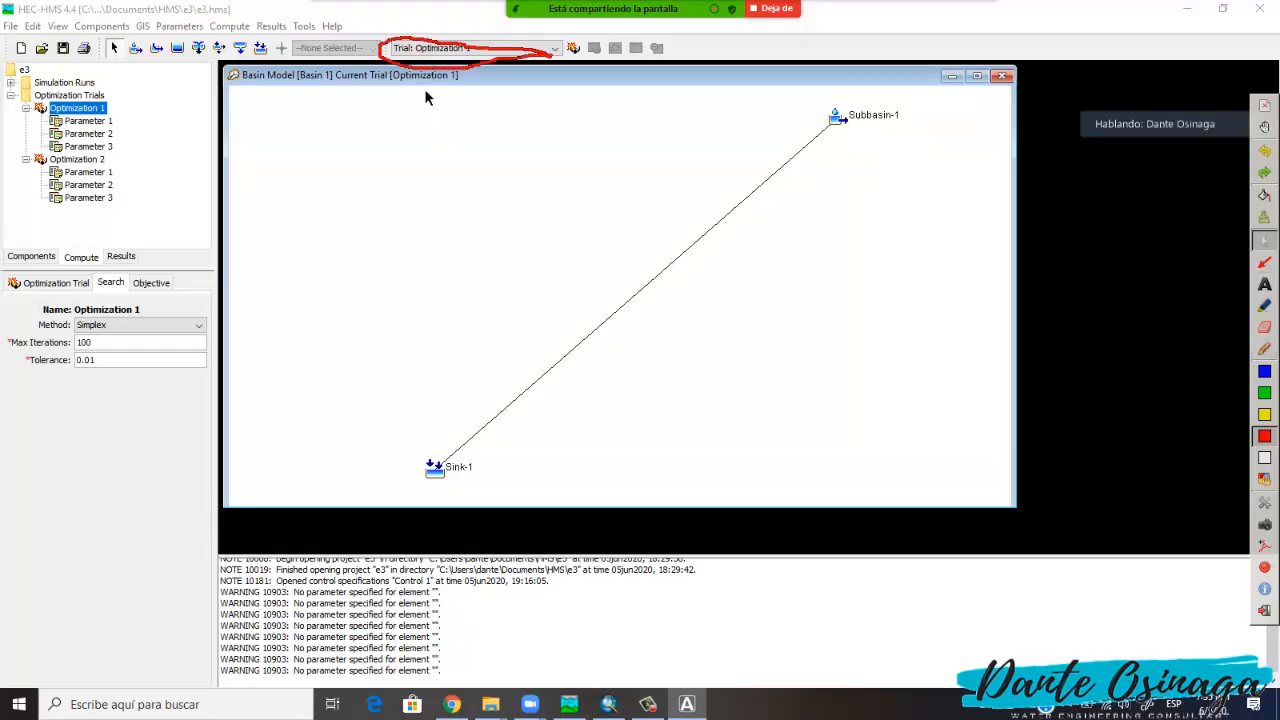
# Select the Optimization 1 trial and compute it.
pyautogui.click(443, 50)
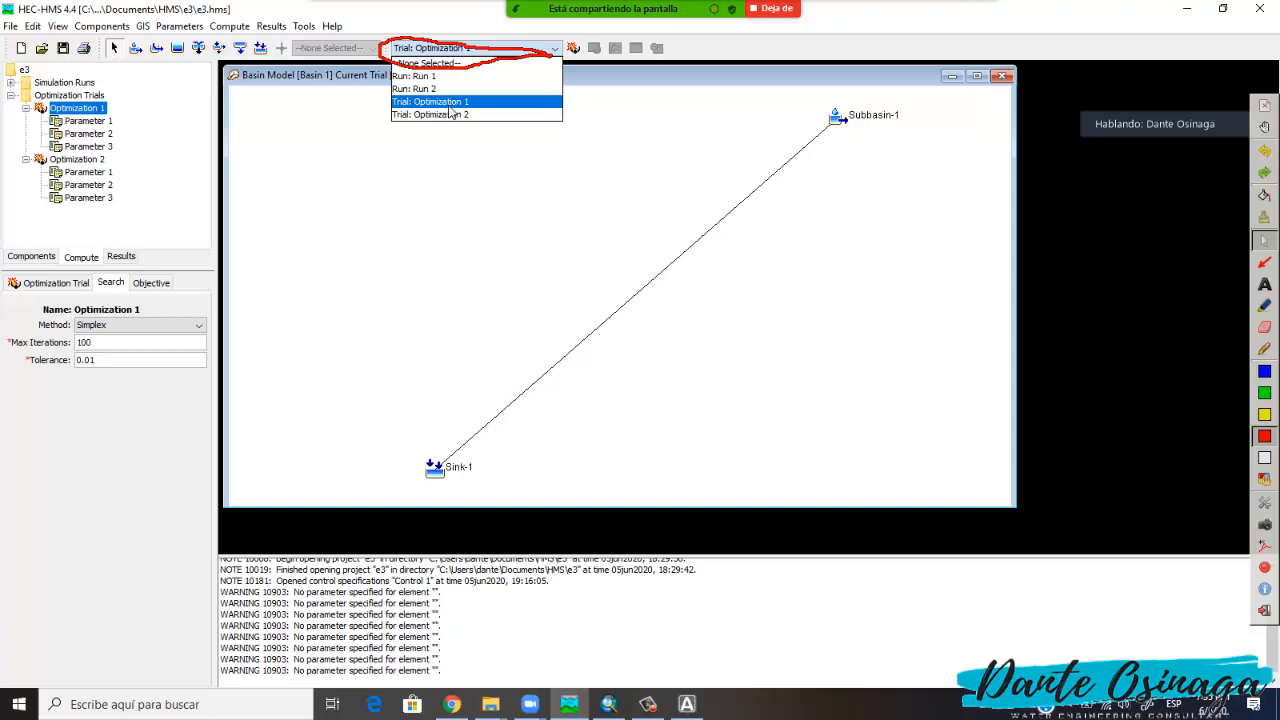
pyautogui.click(452, 104)
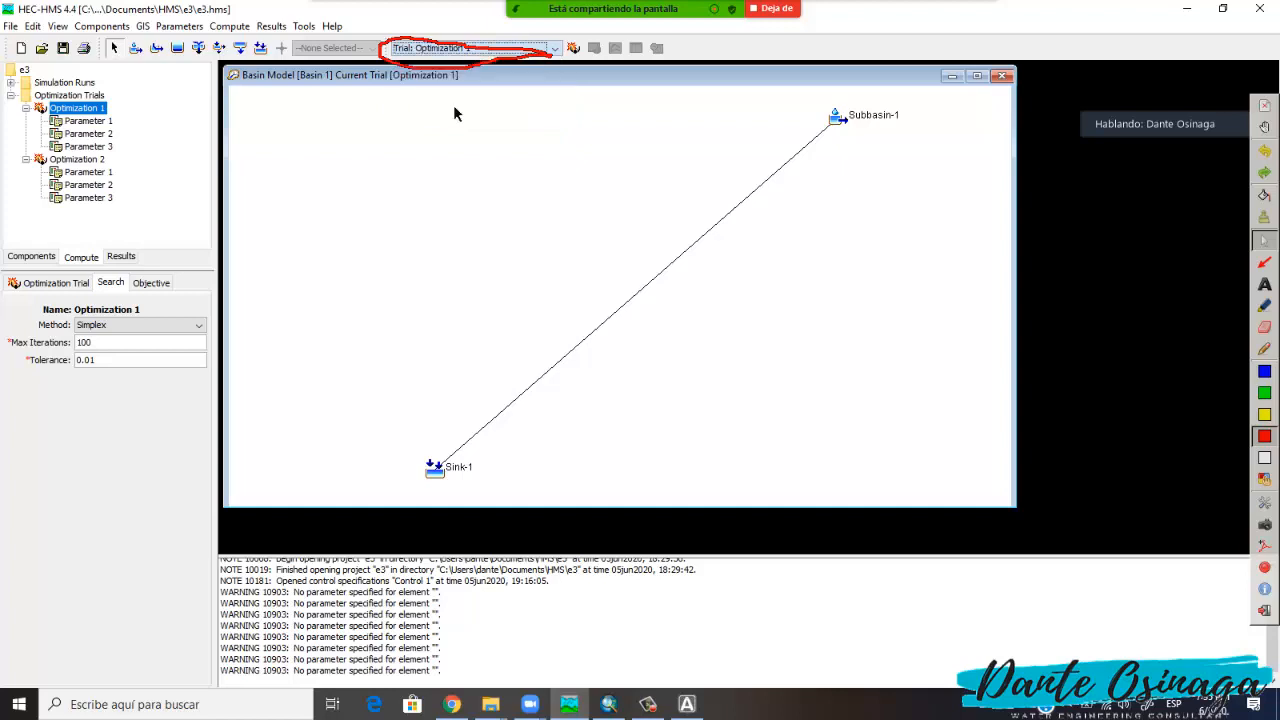
pyautogui.click(573, 49)
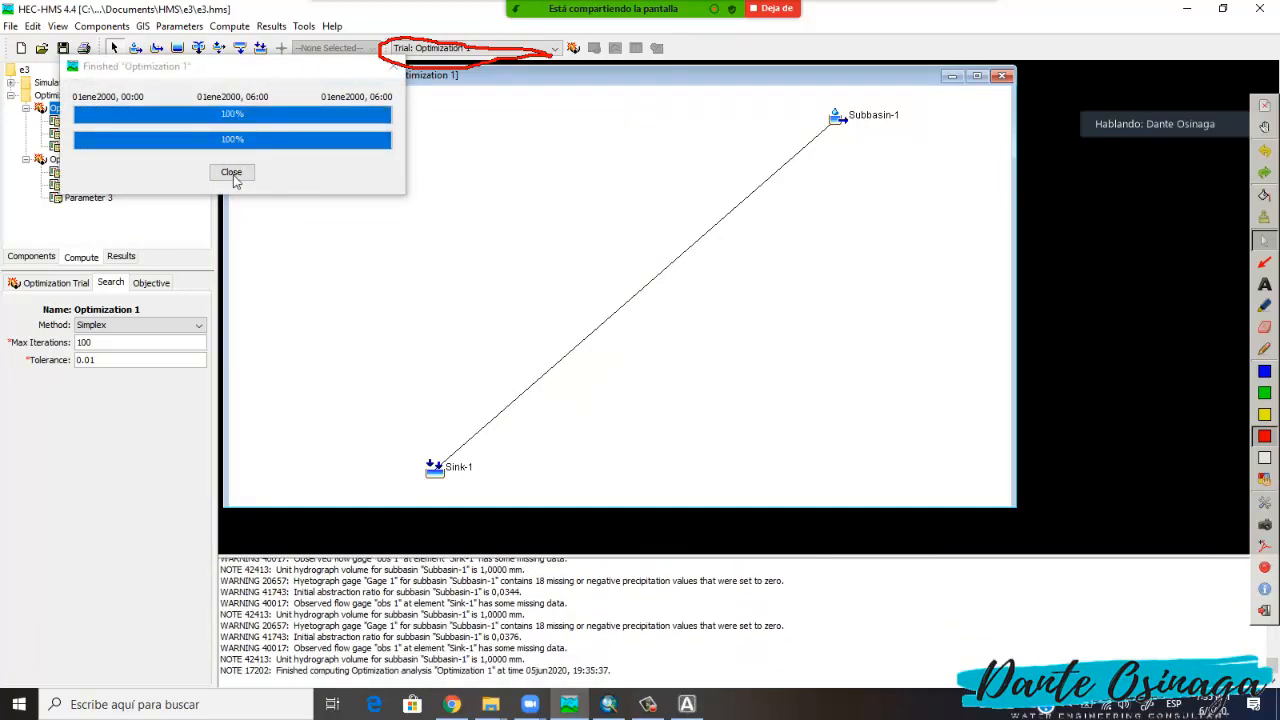
# Circle the progress of Optimization 1's computation in red, clear all marks and close the computation window.
pyautogui.click(1264, 348)
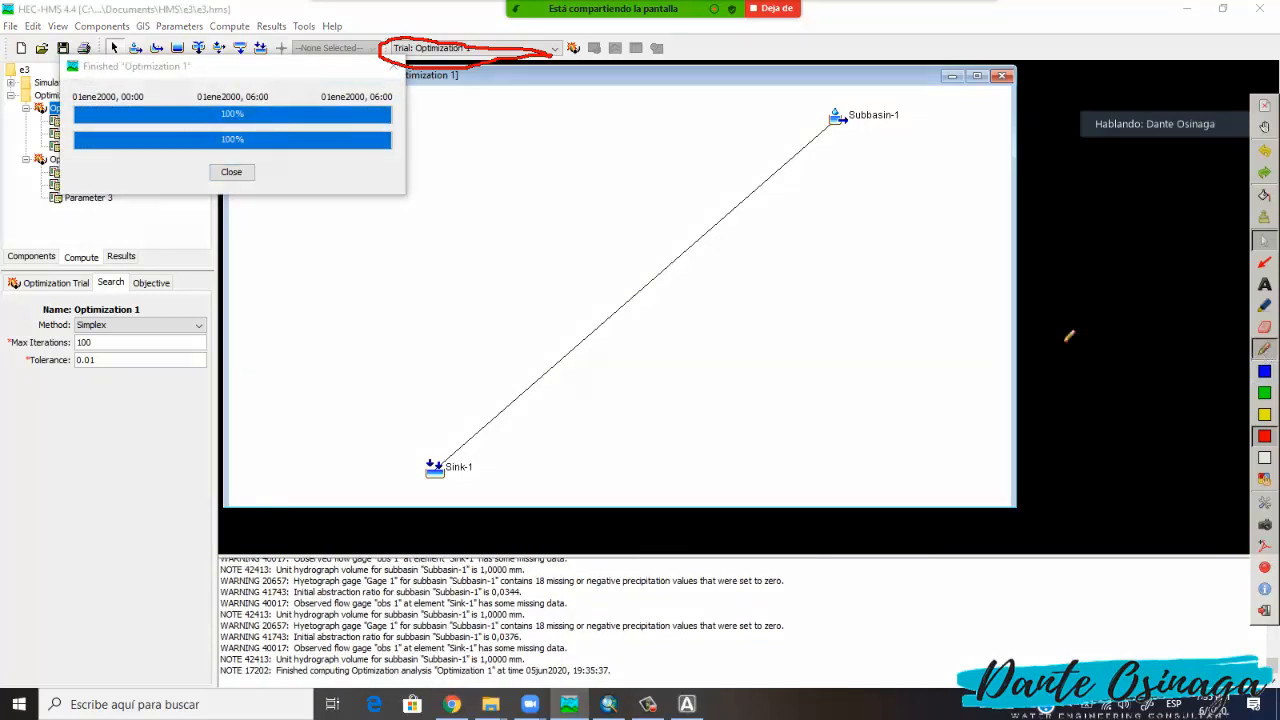
pyautogui.moveTo(260, 158)
pyautogui.mouseDown()
pyautogui.moveTo(245, 82)
pyautogui.moveTo(286, 176)
pyautogui.mouseUp()
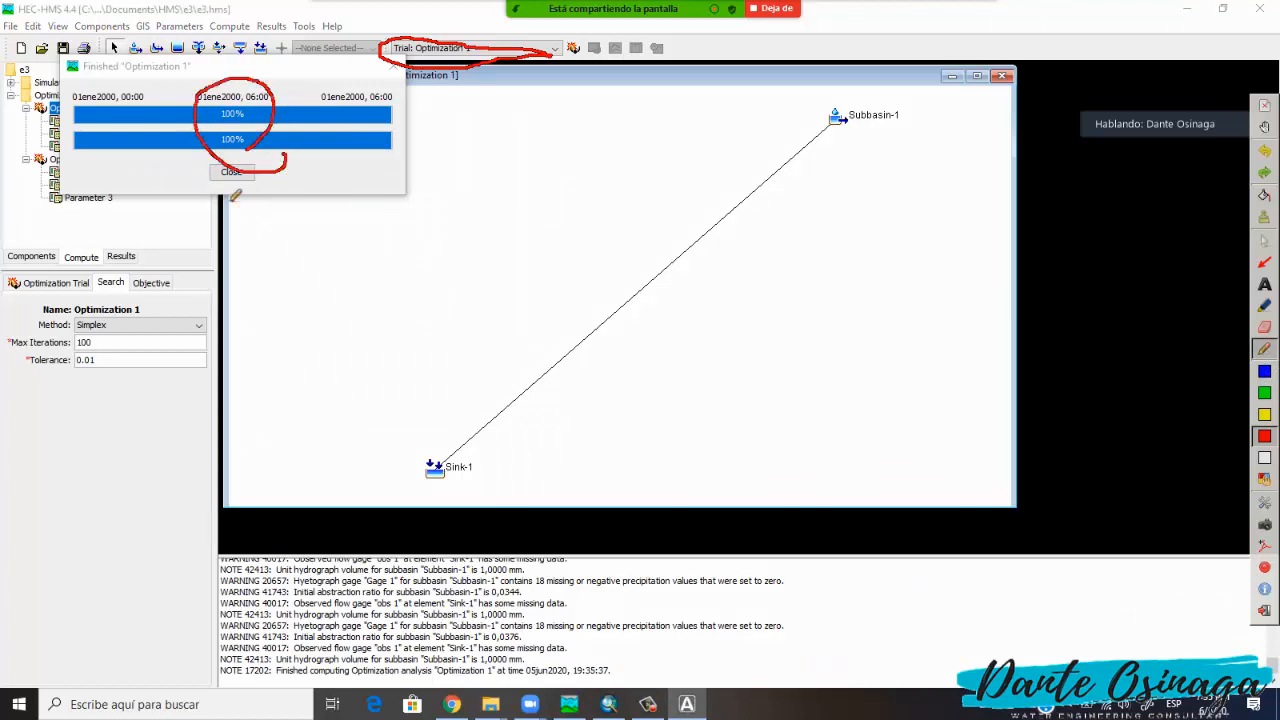
pyautogui.click(1263, 239)
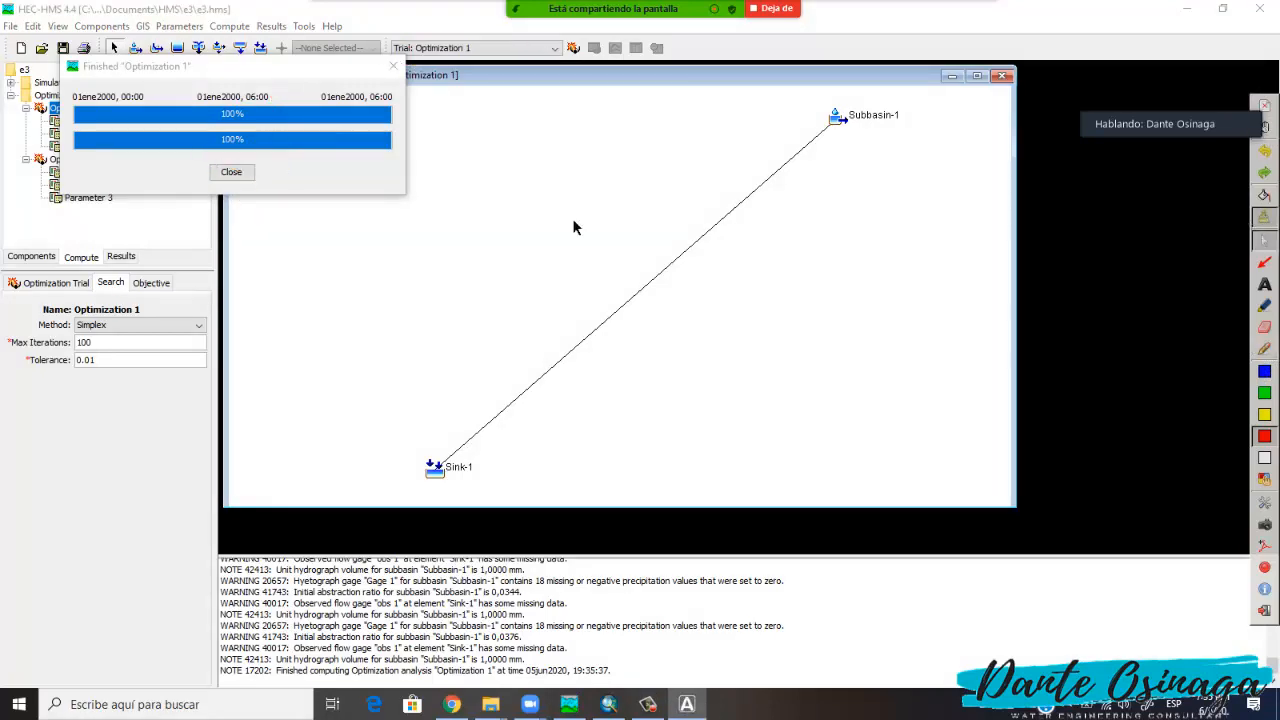
pyautogui.click(231, 171)
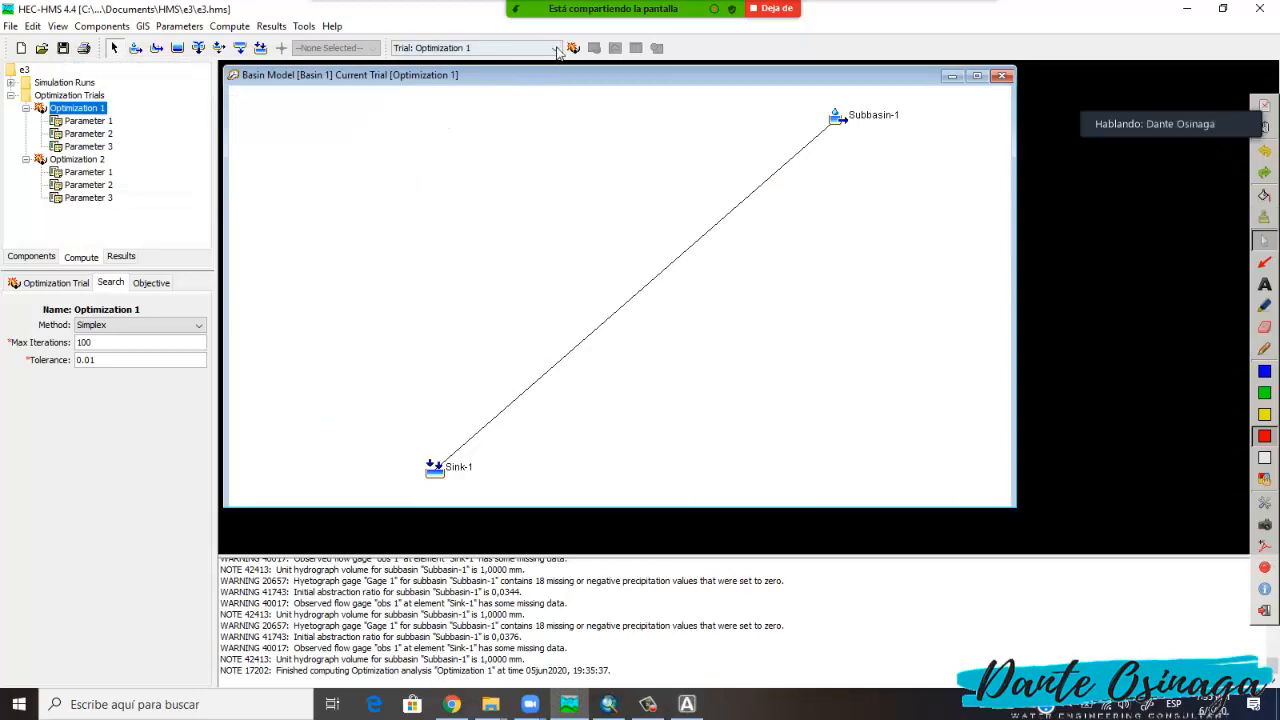
# Select the Optimization 2 trial for computing, circle its name in red and compute it.
pyautogui.click(555, 48)
pyautogui.click(480, 114)
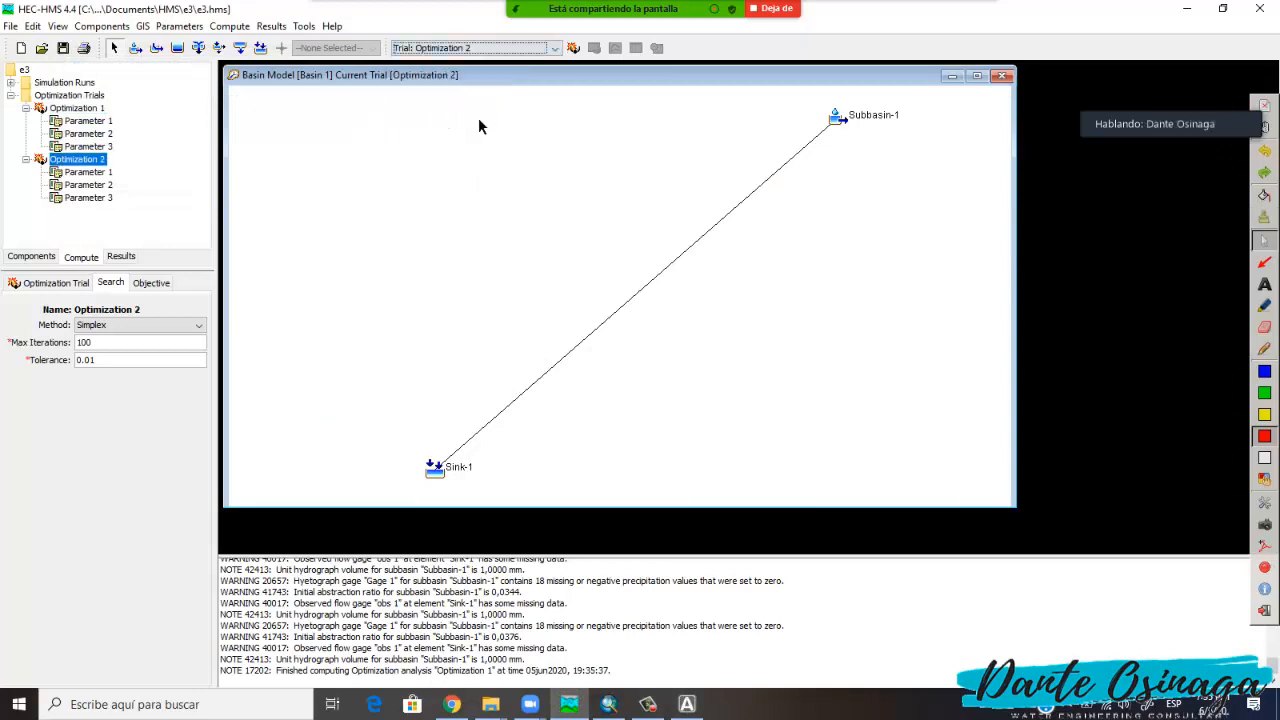
pyautogui.click(1264, 348)
pyautogui.moveTo(484, 64)
pyautogui.mouseDown()
pyautogui.moveTo(413, 48)
pyautogui.moveTo(403, 75)
pyautogui.moveTo(485, 77)
pyautogui.mouseUp()
pyautogui.click(1264, 240)
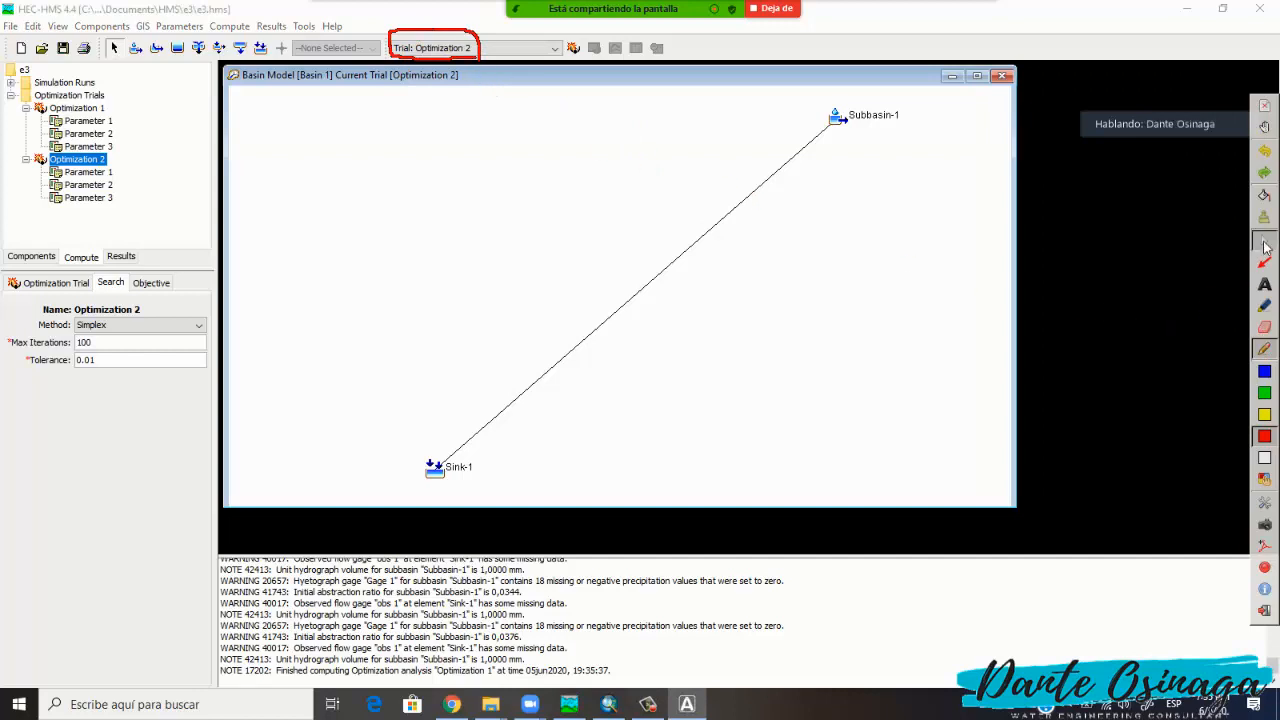
pyautogui.click(573, 48)
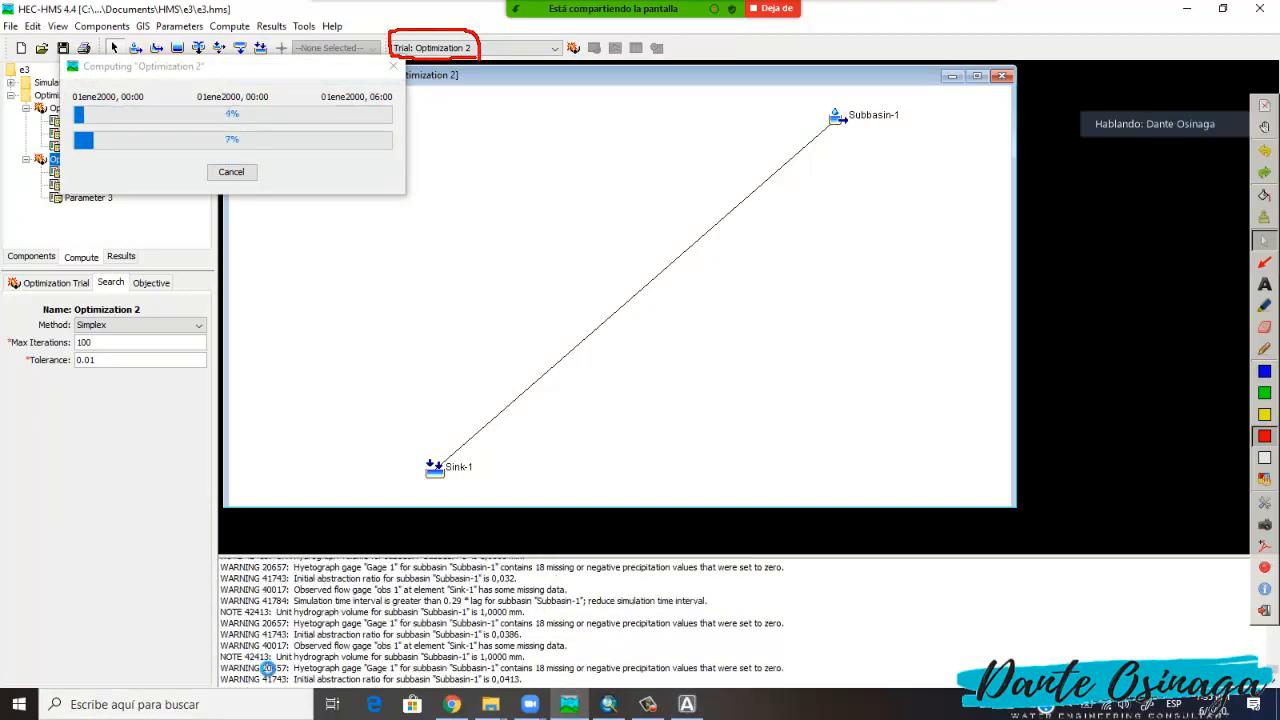
# Circle Optimization 2's computation messages and progress in red, clear all marks and close the computation window.
pyautogui.click(1268, 352)
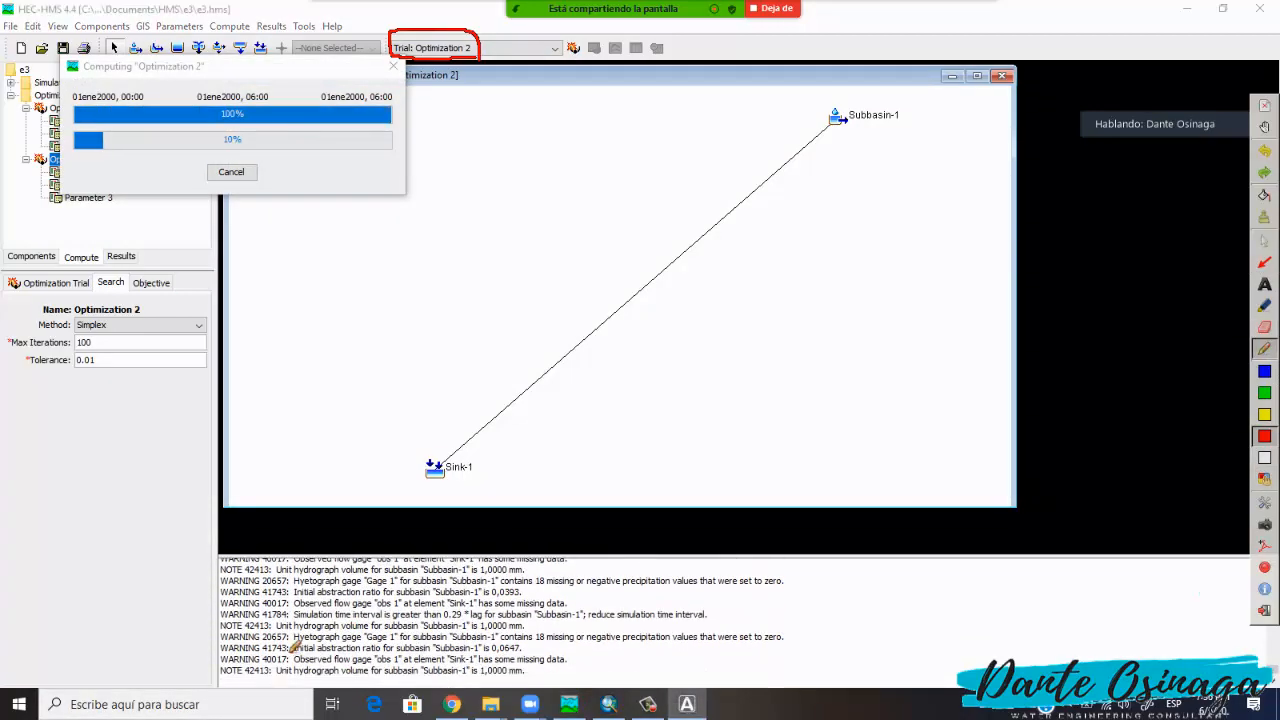
pyautogui.moveTo(228, 568)
pyautogui.mouseDown()
pyautogui.moveTo(240, 665)
pyautogui.moveTo(570, 664)
pyautogui.moveTo(500, 558)
pyautogui.moveTo(258, 558)
pyautogui.moveTo(241, 574)
pyautogui.mouseUp()
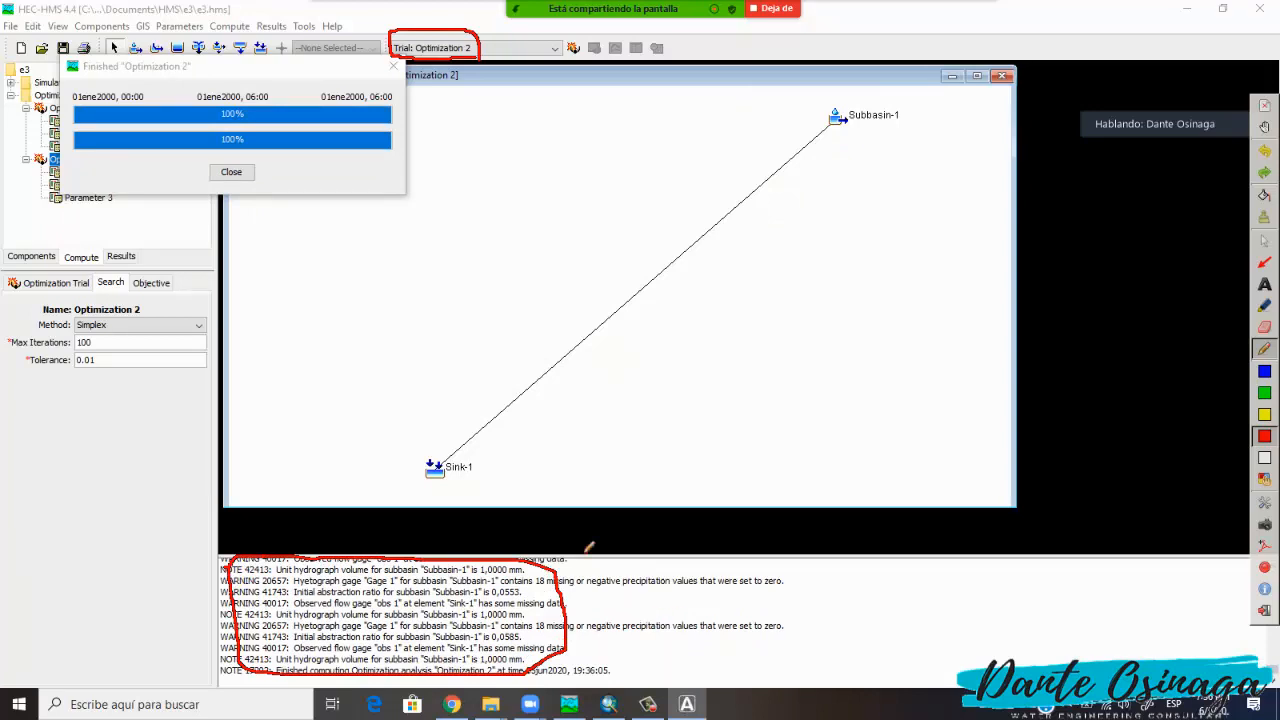
pyautogui.moveTo(120, 106)
pyautogui.mouseDown()
pyautogui.moveTo(275, 186)
pyautogui.moveTo(283, 112)
pyautogui.moveTo(122, 108)
pyautogui.mouseUp()
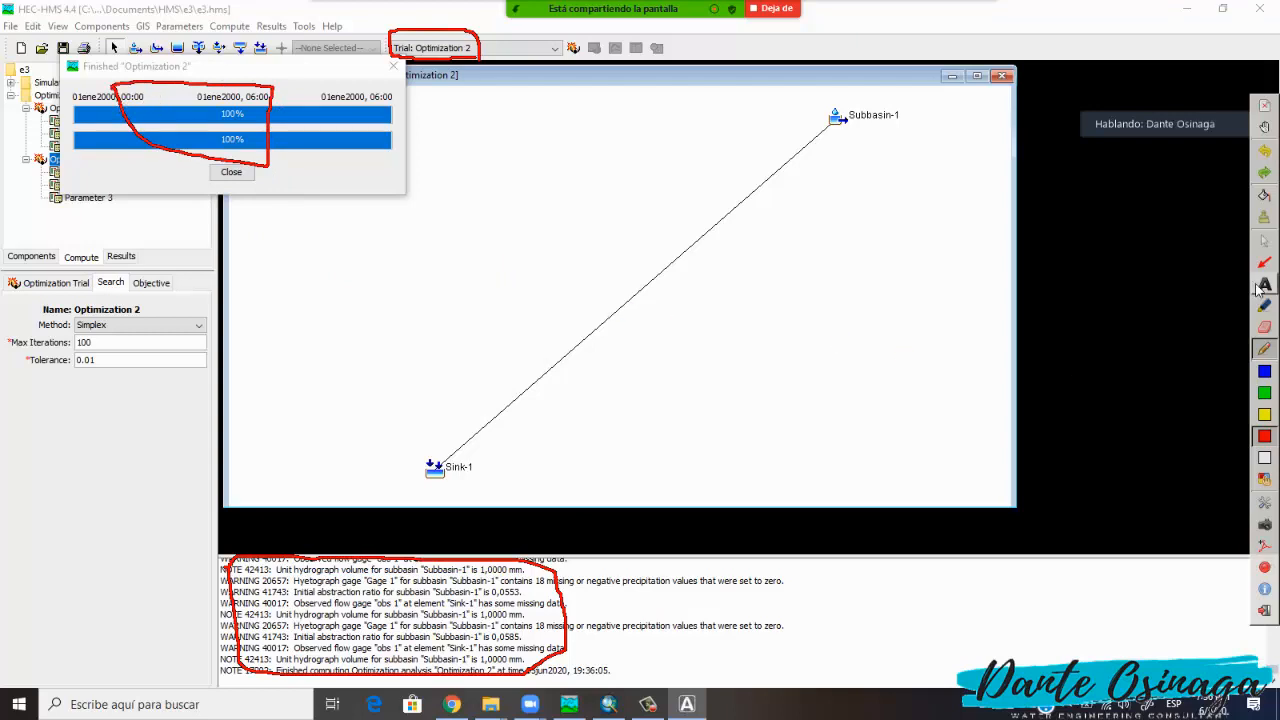
pyautogui.click(1264, 217)
pyautogui.click(1264, 240)
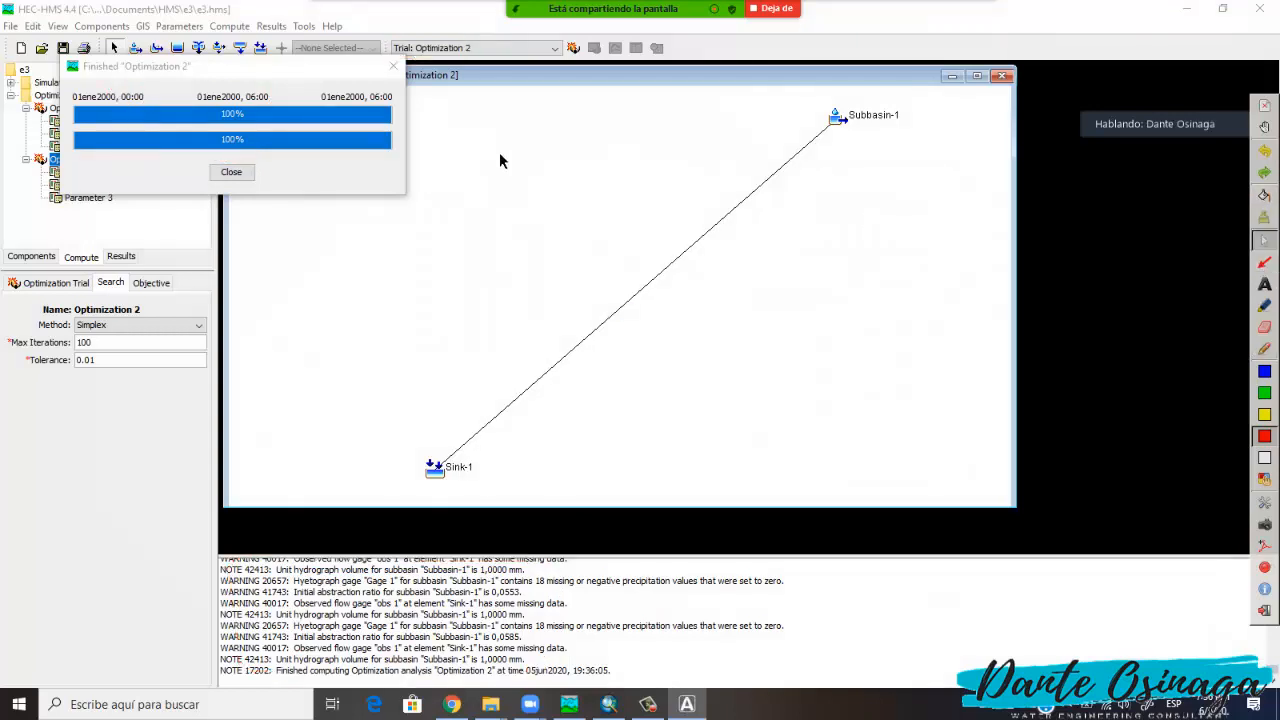
pyautogui.click(233, 172)
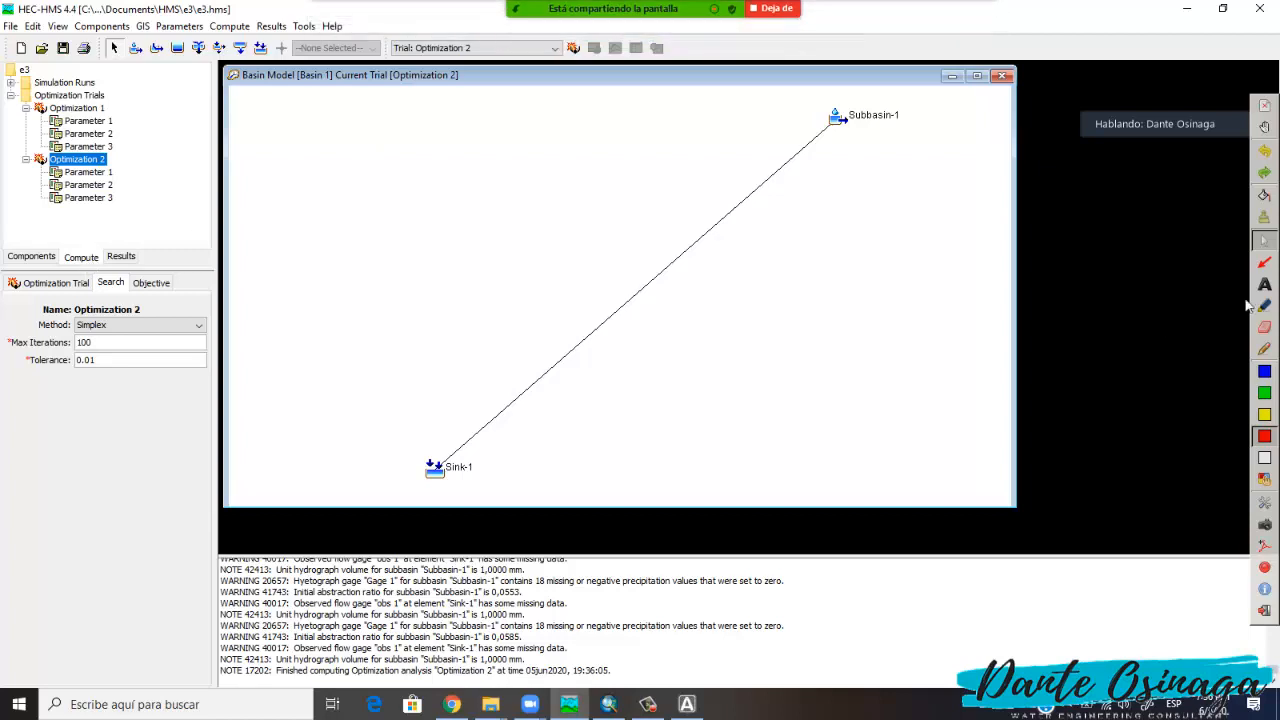
# Circle the Compute and Results view names in red and switch to the project's results.
pyautogui.click(1264, 348)
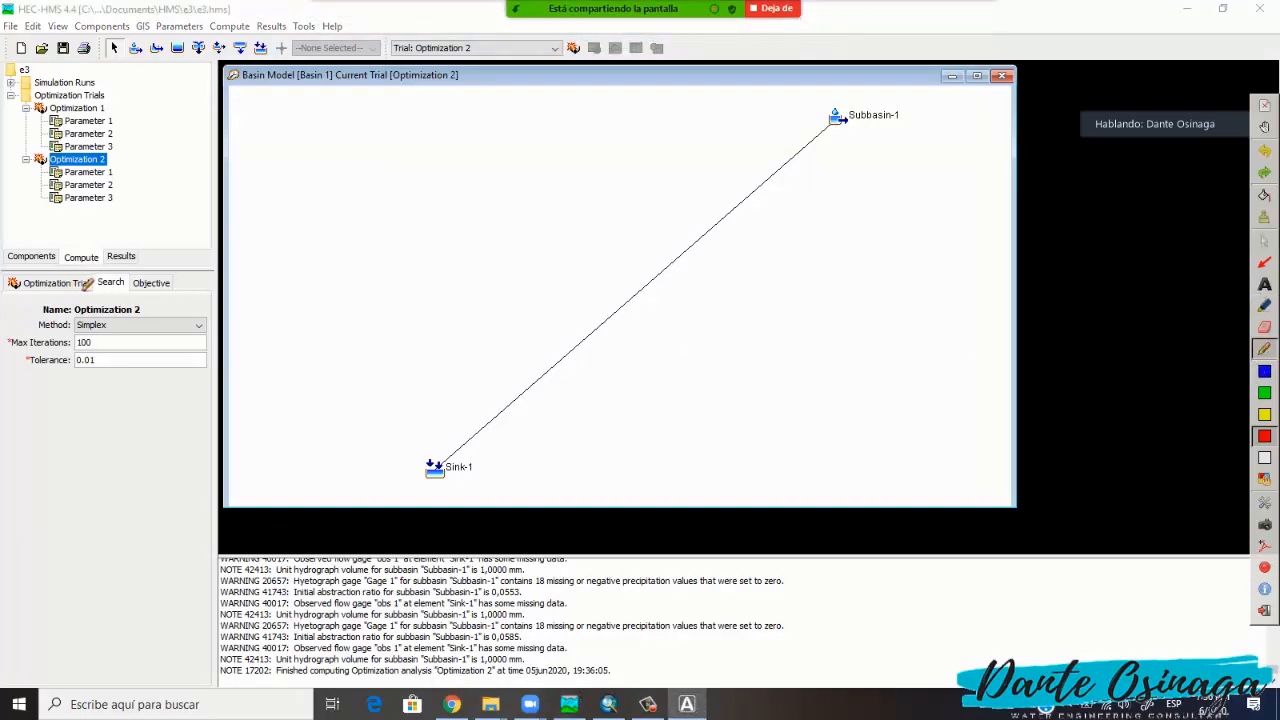
pyautogui.moveTo(88, 285)
pyautogui.mouseDown()
pyautogui.moveTo(108, 280)
pyautogui.moveTo(78, 272)
pyautogui.moveTo(139, 258)
pyautogui.moveTo(125, 272)
pyautogui.mouseUp()
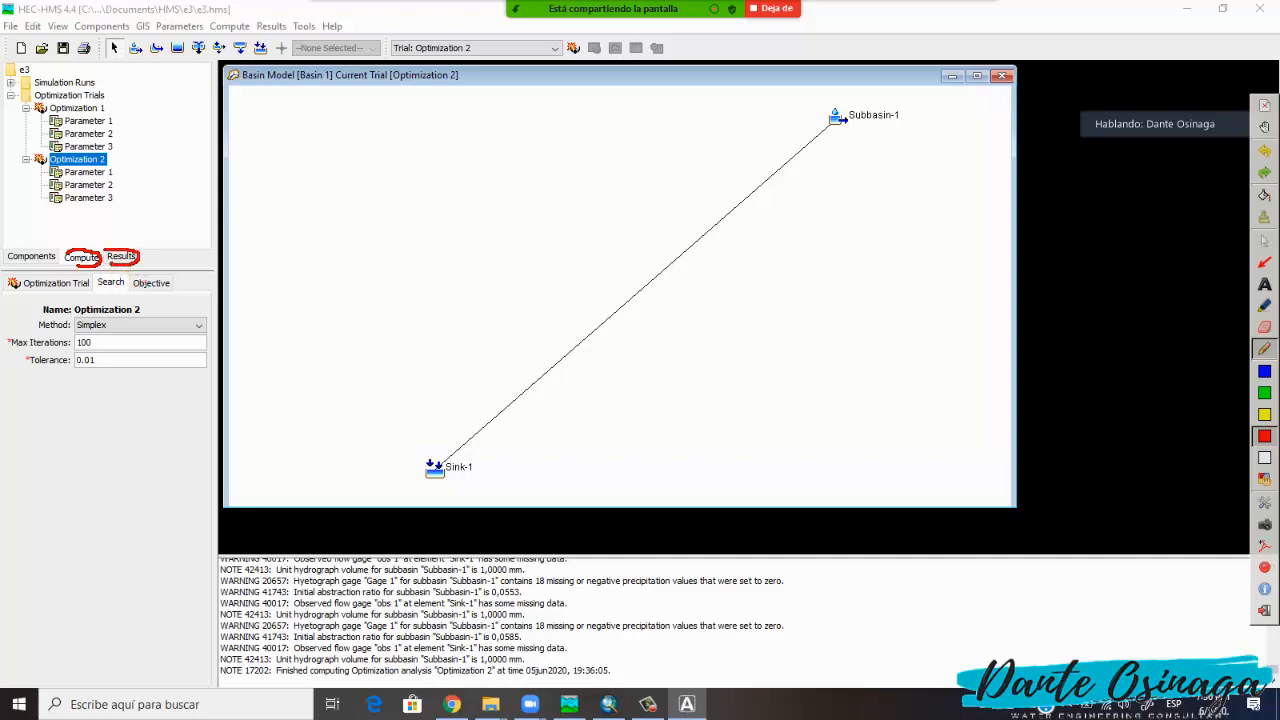
pyautogui.click(1265, 245)
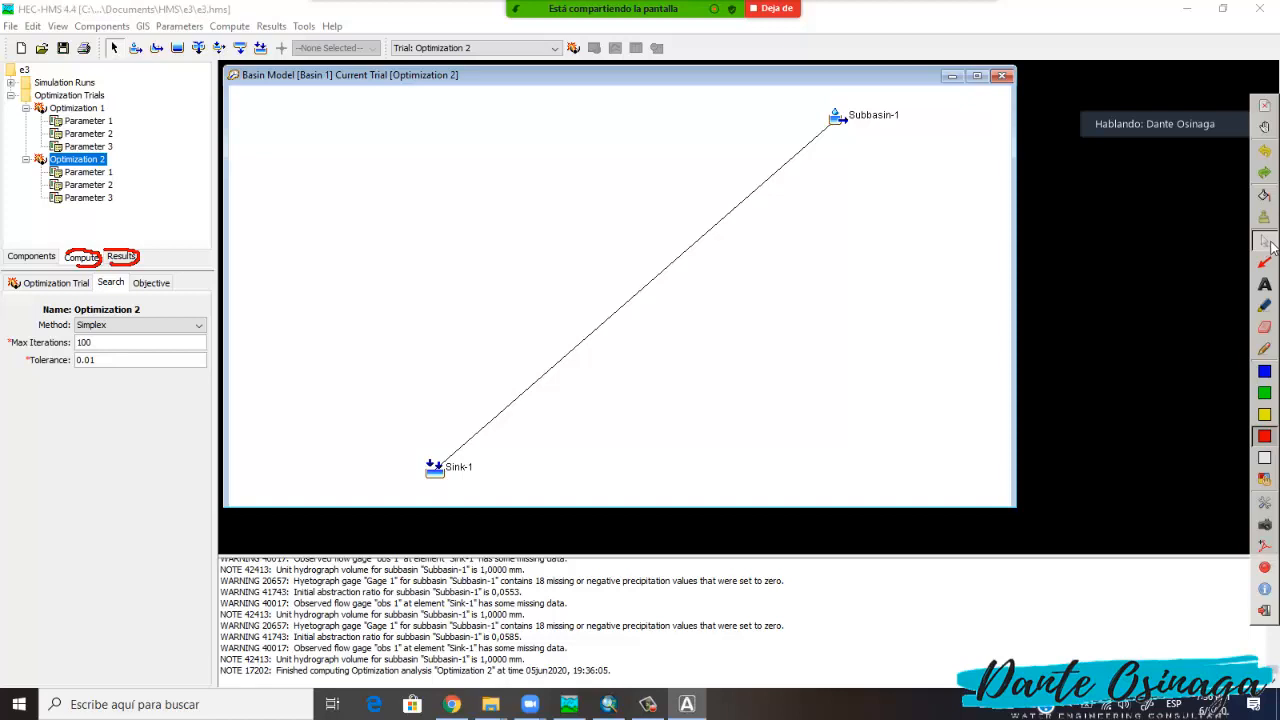
pyautogui.click(121, 257)
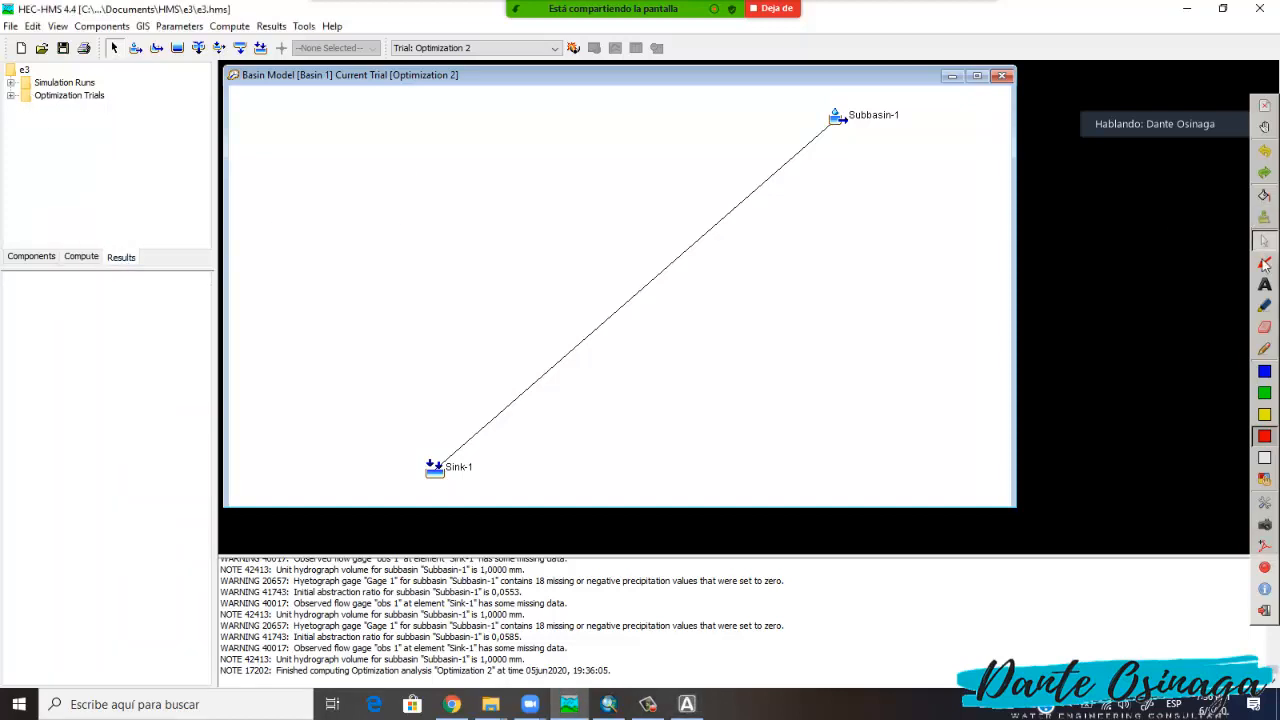
# Point a red arrow at the Optimization Trials results and expand both Optimization 1 and Optimization 2.
pyautogui.click(1265, 348)
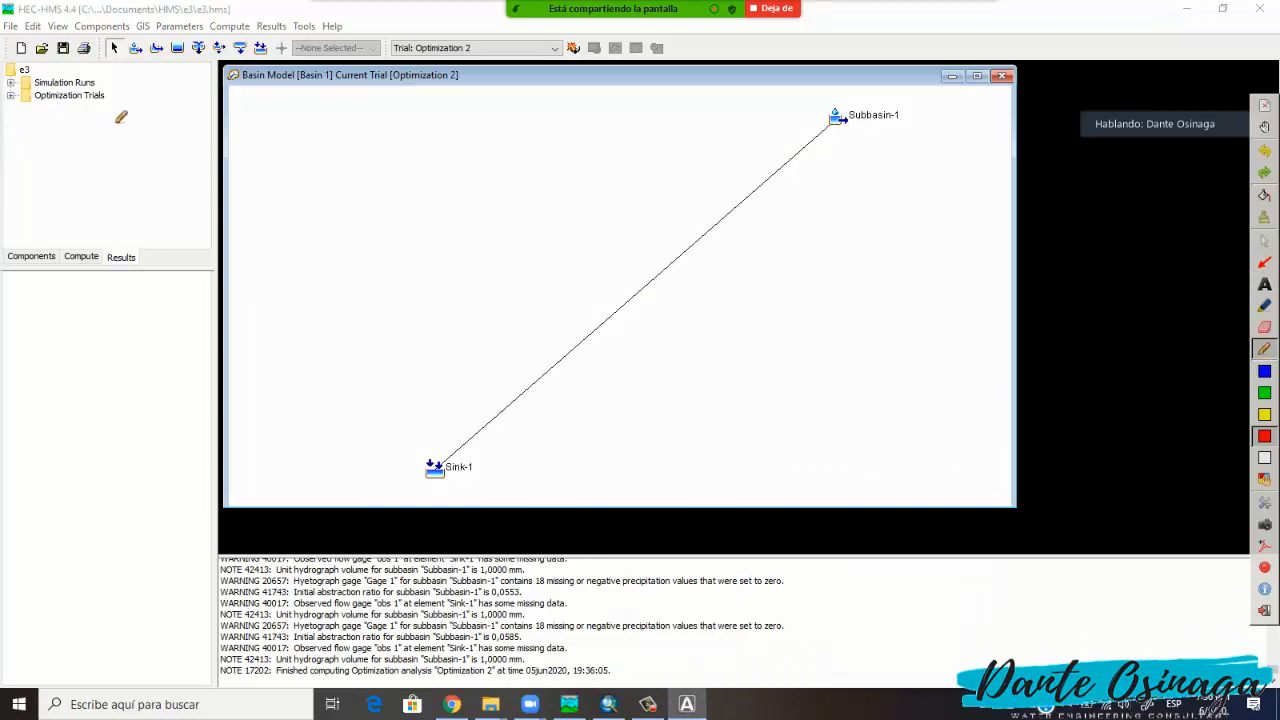
pyautogui.moveTo(121, 118); pyautogui.dragTo(229, 117)
pyautogui.moveTo(134, 110); pyautogui.dragTo(131, 124)
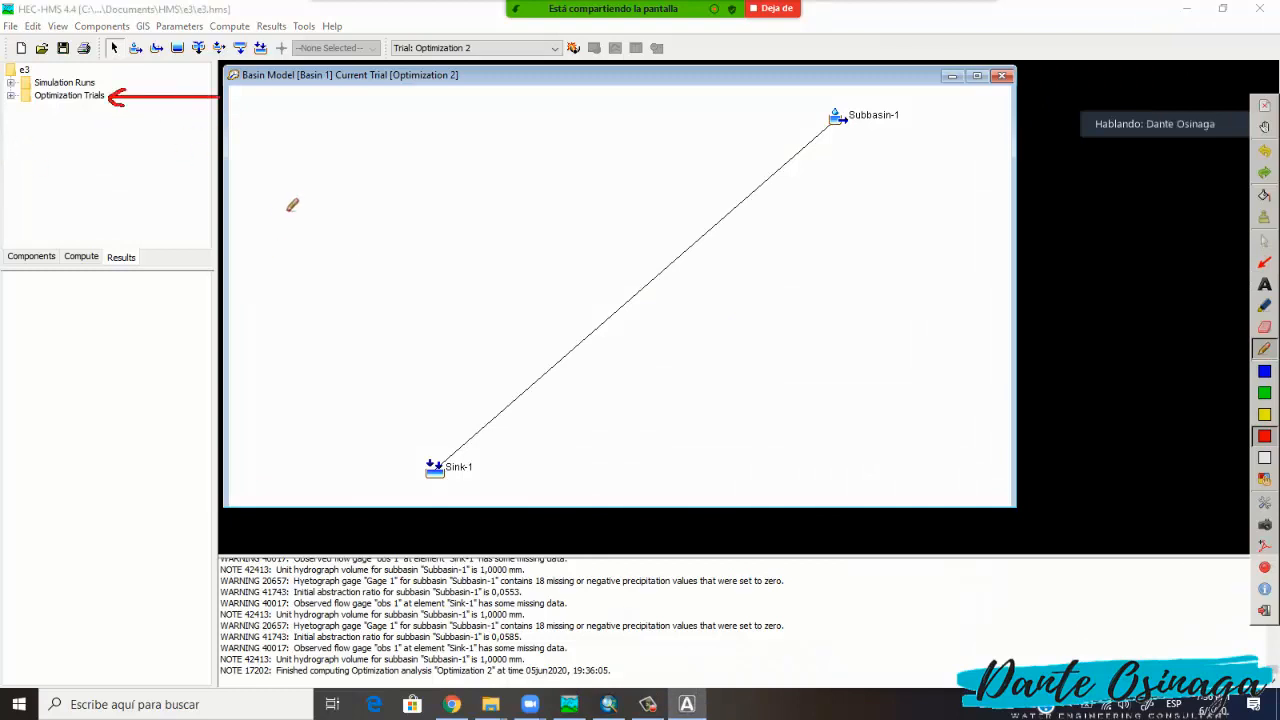
pyautogui.click(1264, 241)
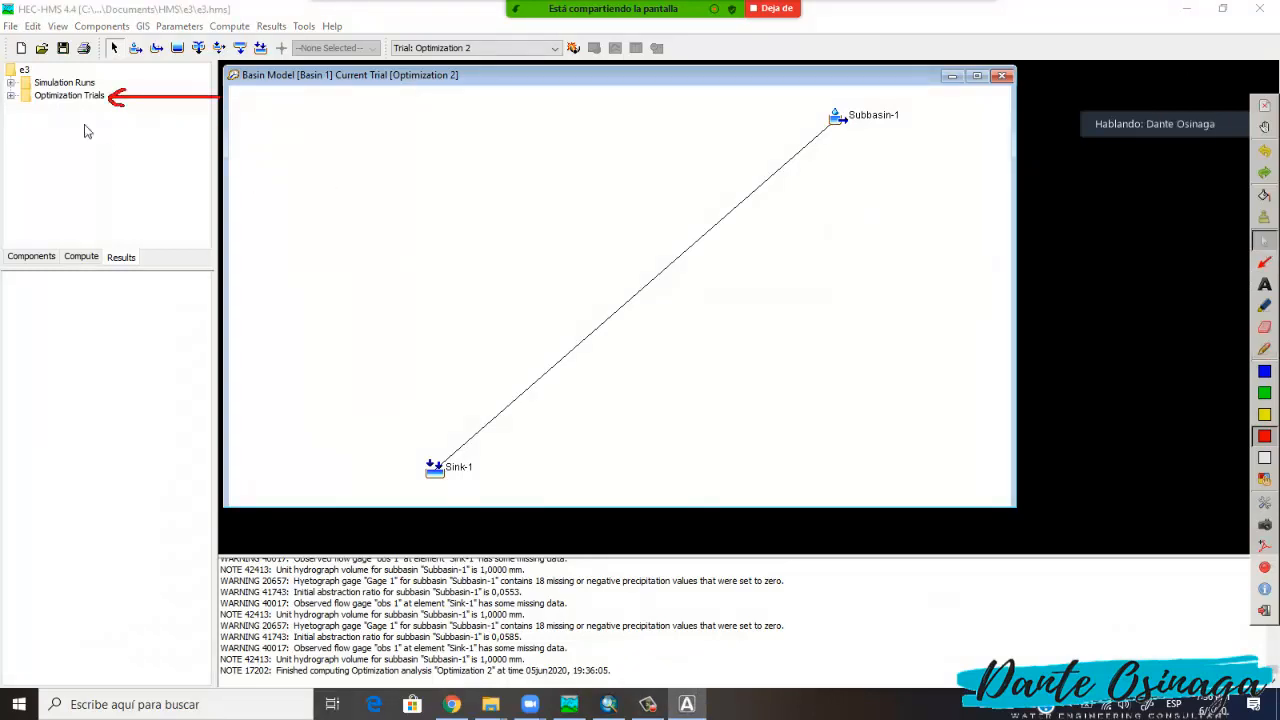
pyautogui.click(11, 96)
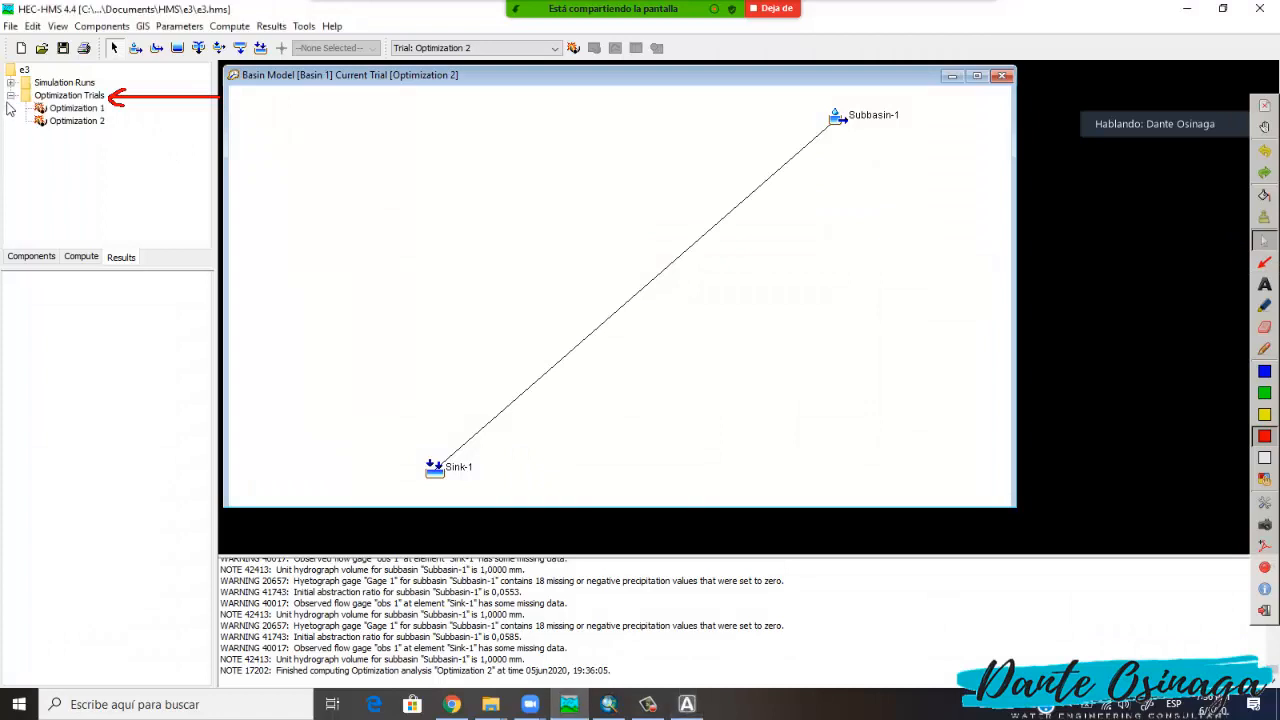
pyautogui.doubleClick(75, 109)
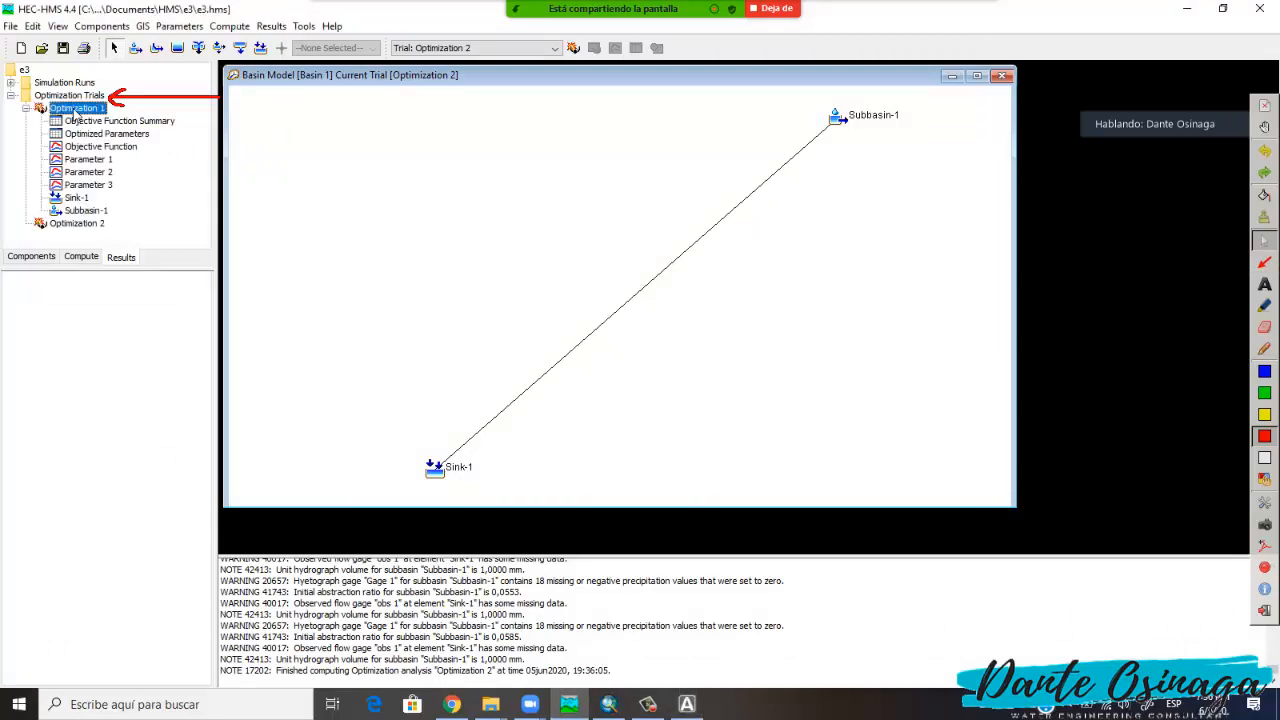
pyautogui.doubleClick(66, 224)
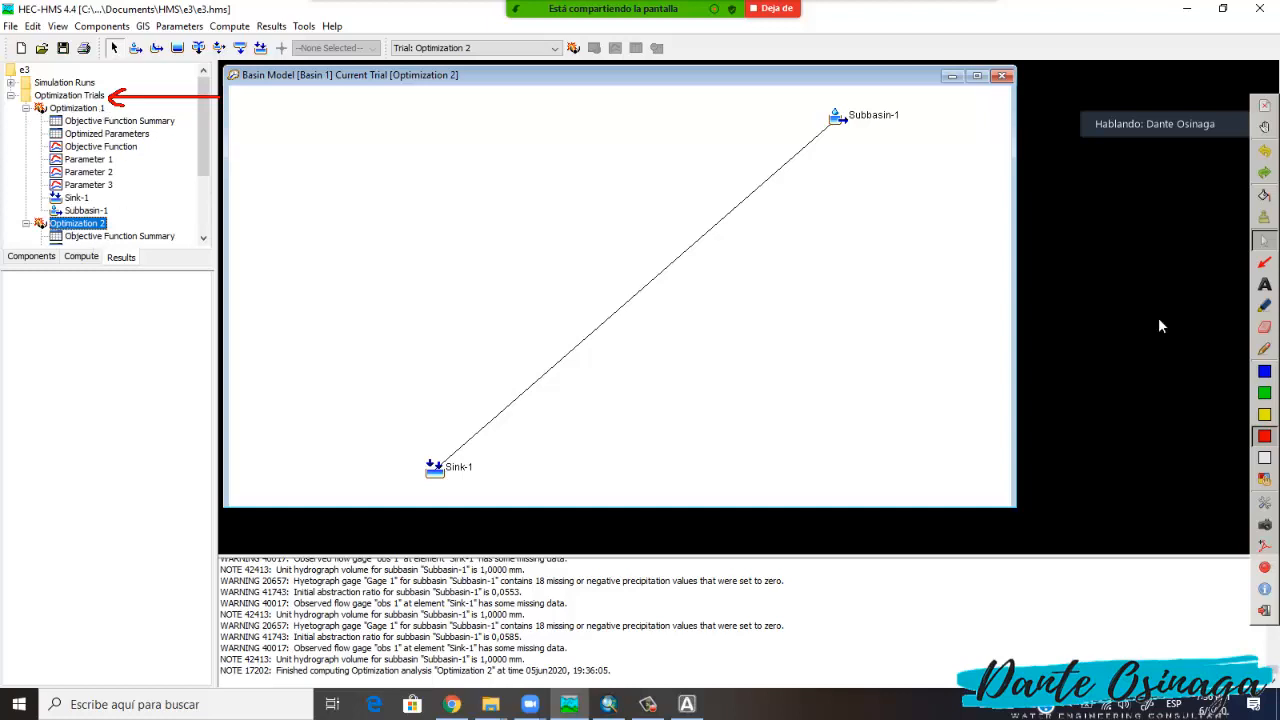
# Replace the old mark with red arrows at Optimization 1 and Optimization 2, admitting the waiting meeting participant and closing the meeting chat.
pyautogui.click(1264, 217)
pyautogui.click(1264, 348)
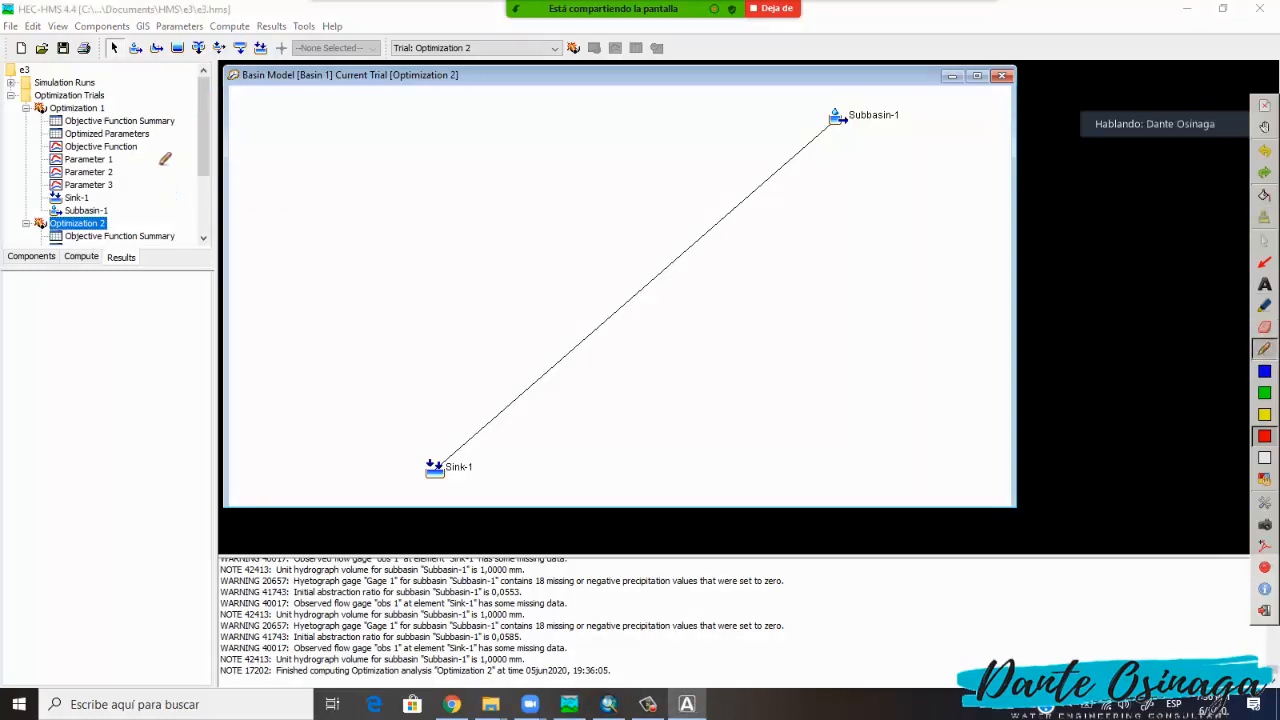
pyautogui.moveTo(113, 111); pyautogui.dragTo(172, 116)
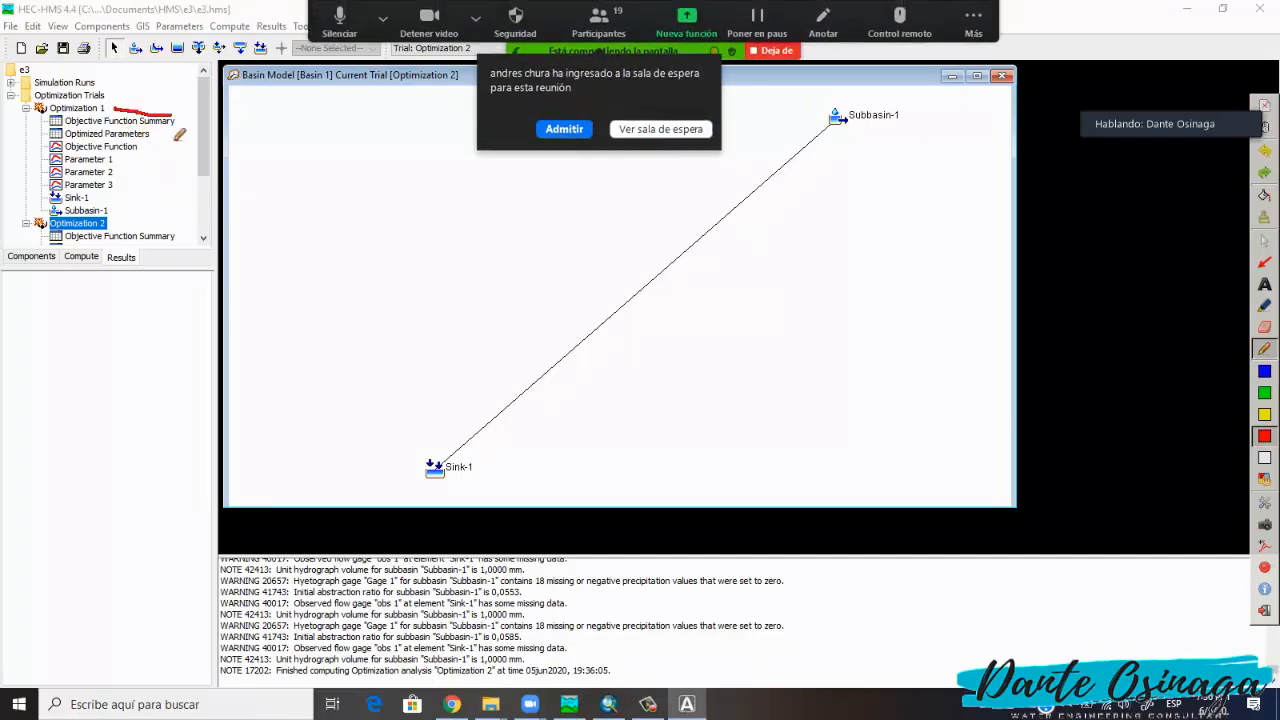
pyautogui.click(556, 130)
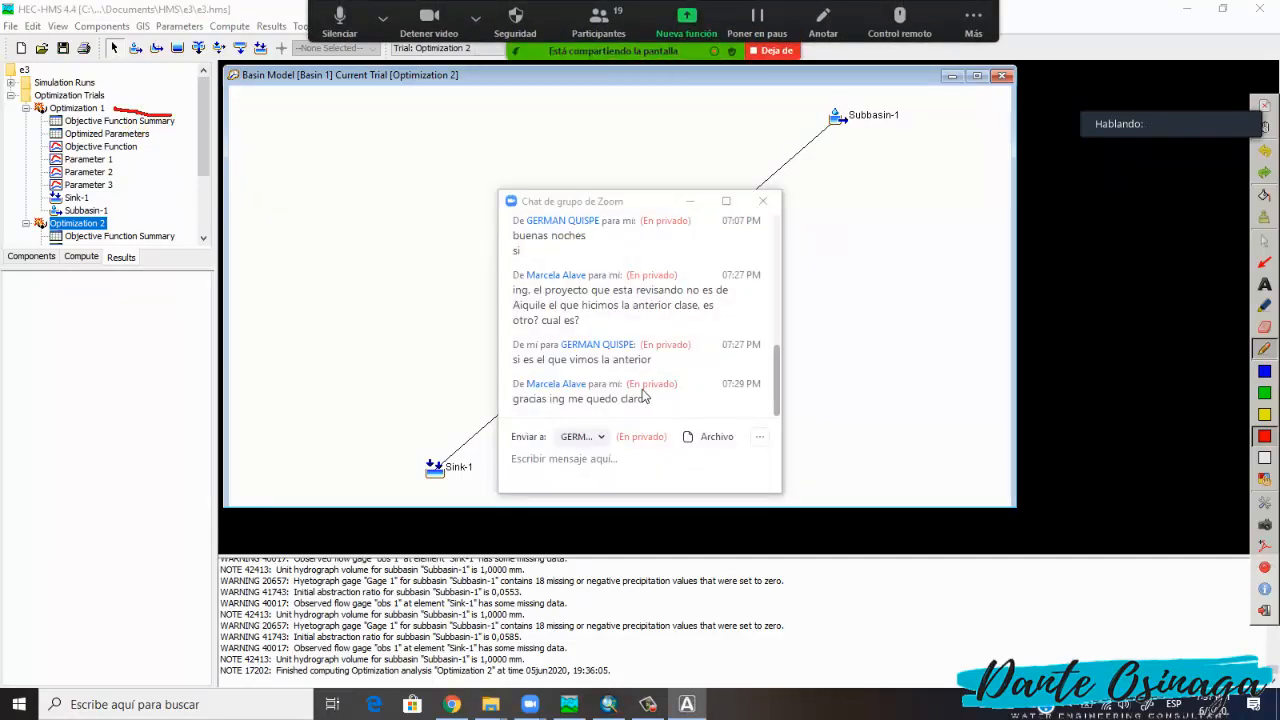
pyautogui.click(762, 201)
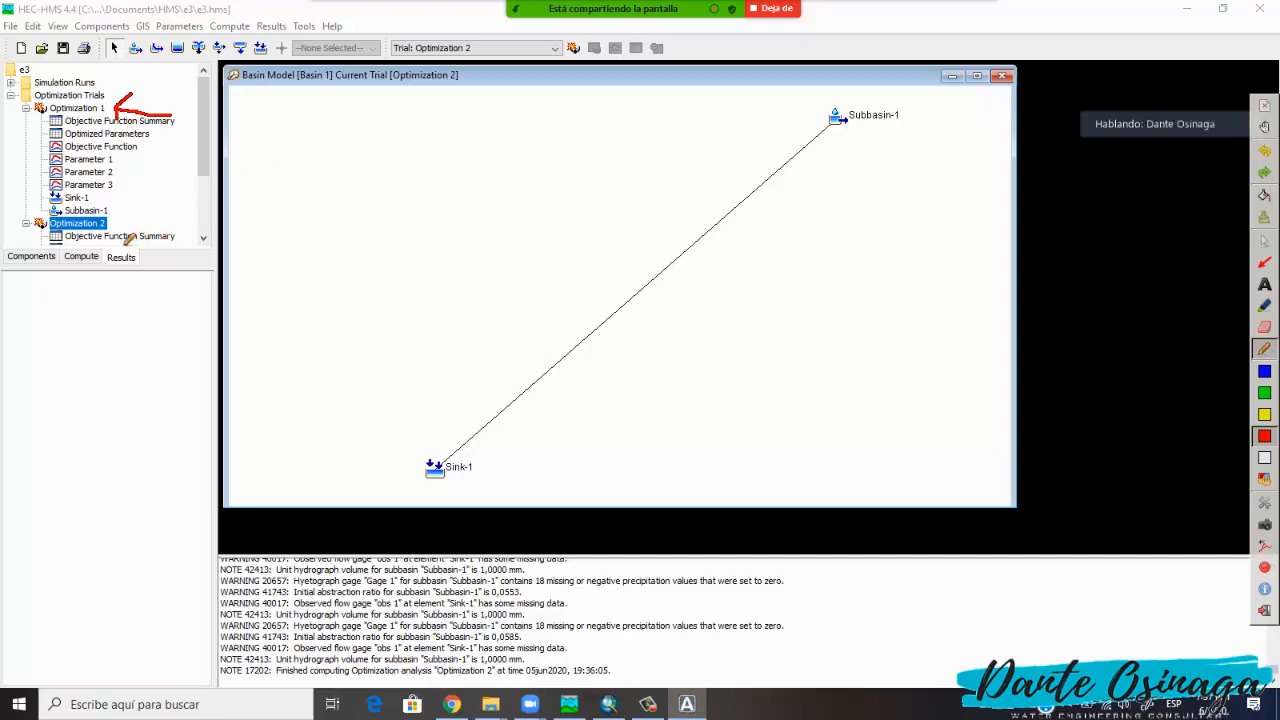
pyautogui.moveTo(130, 213); pyautogui.dragTo(160, 219)
pyautogui.click(1264, 241)
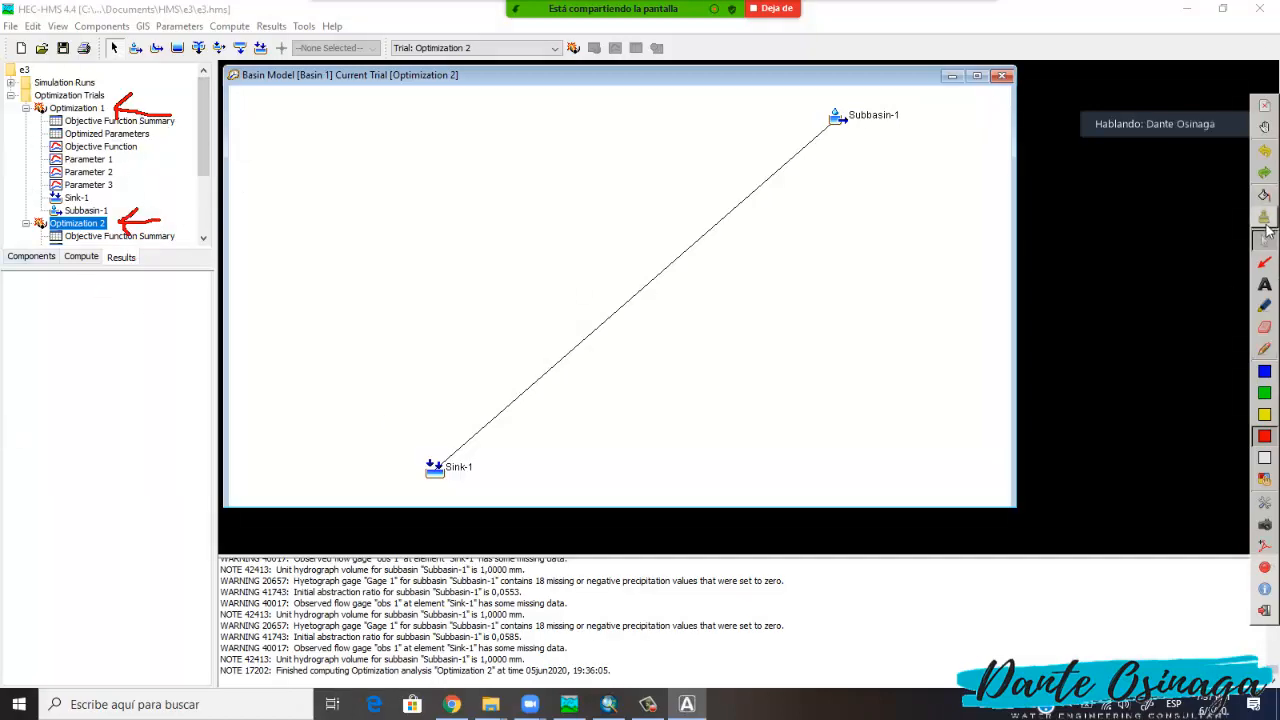
# Circle the Results view name in red and clear all marks from the screen.
pyautogui.click(1264, 348)
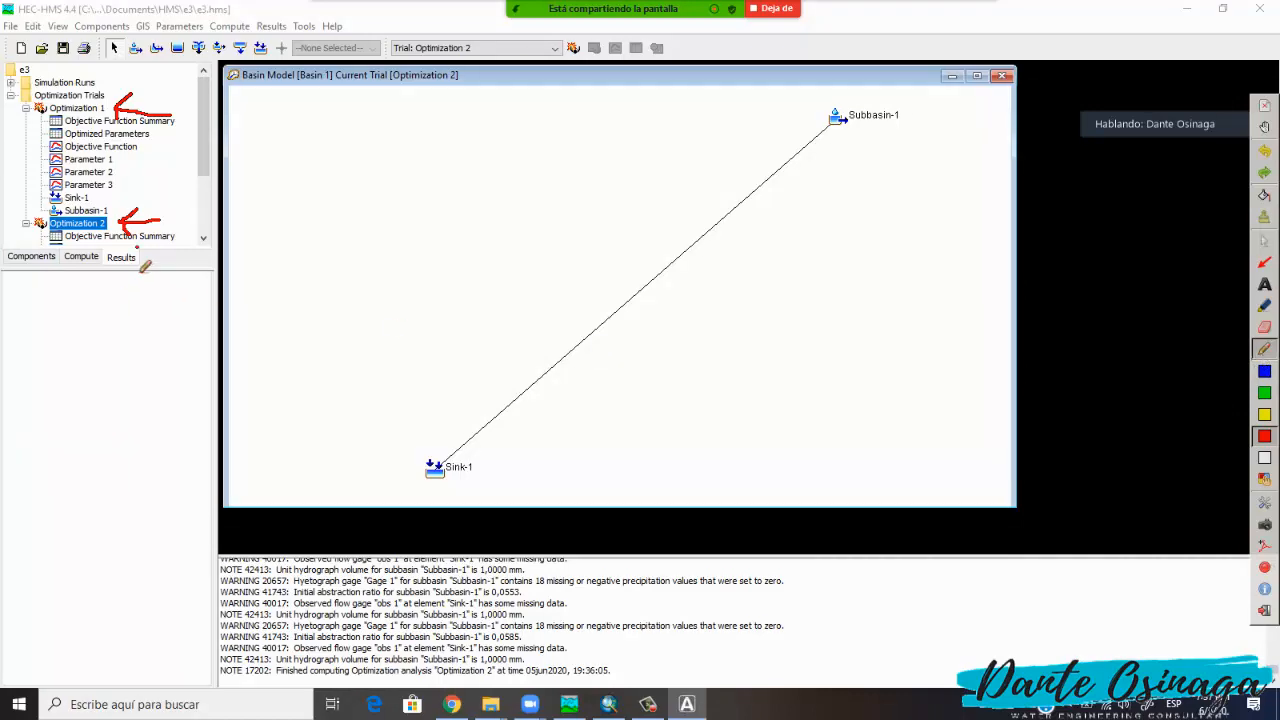
pyautogui.moveTo(142, 269)
pyautogui.mouseDown()
pyautogui.moveTo(117, 269)
pyautogui.moveTo(113, 299)
pyautogui.moveTo(140, 298)
pyautogui.moveTo(138, 276)
pyautogui.mouseUp()
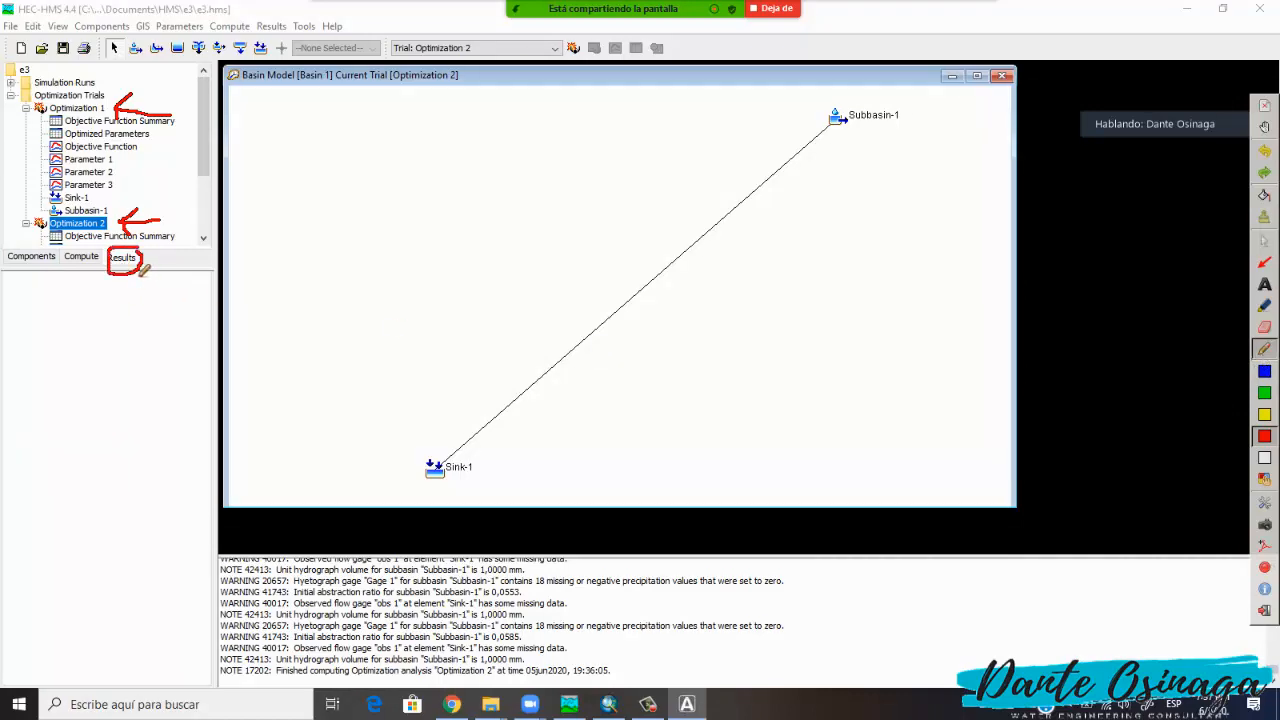
pyautogui.click(1266, 244)
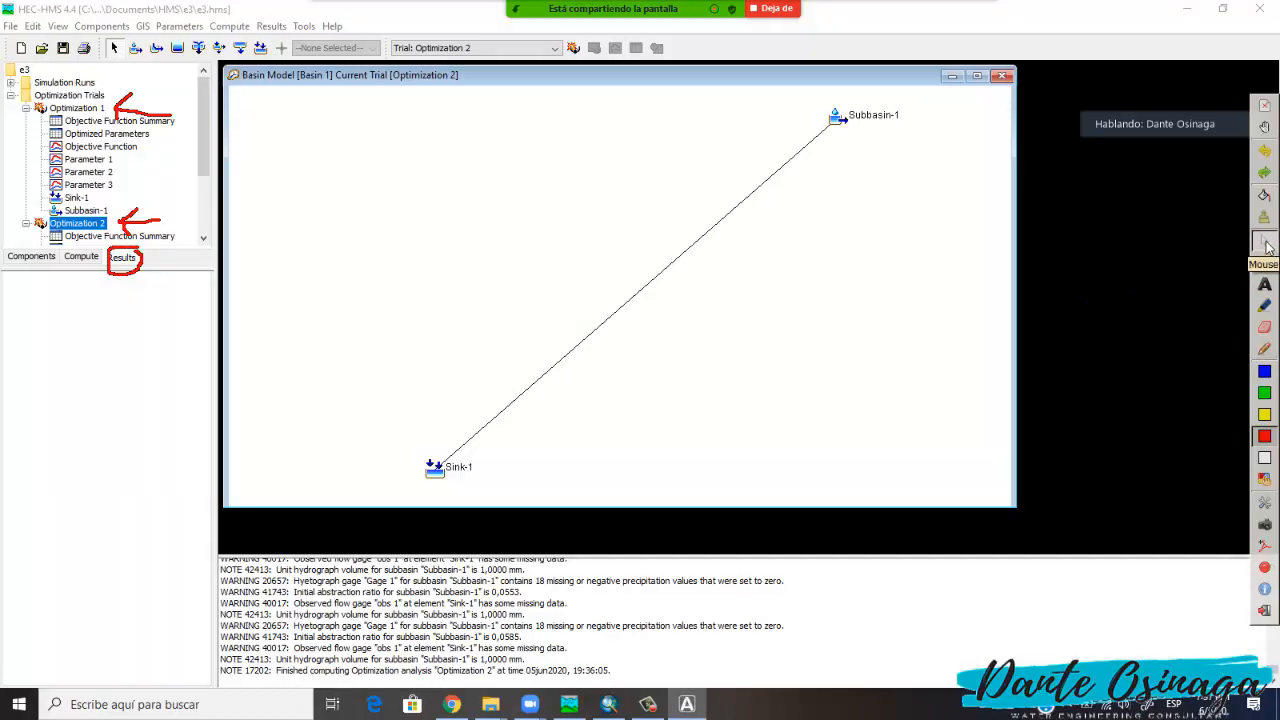
pyautogui.click(1266, 219)
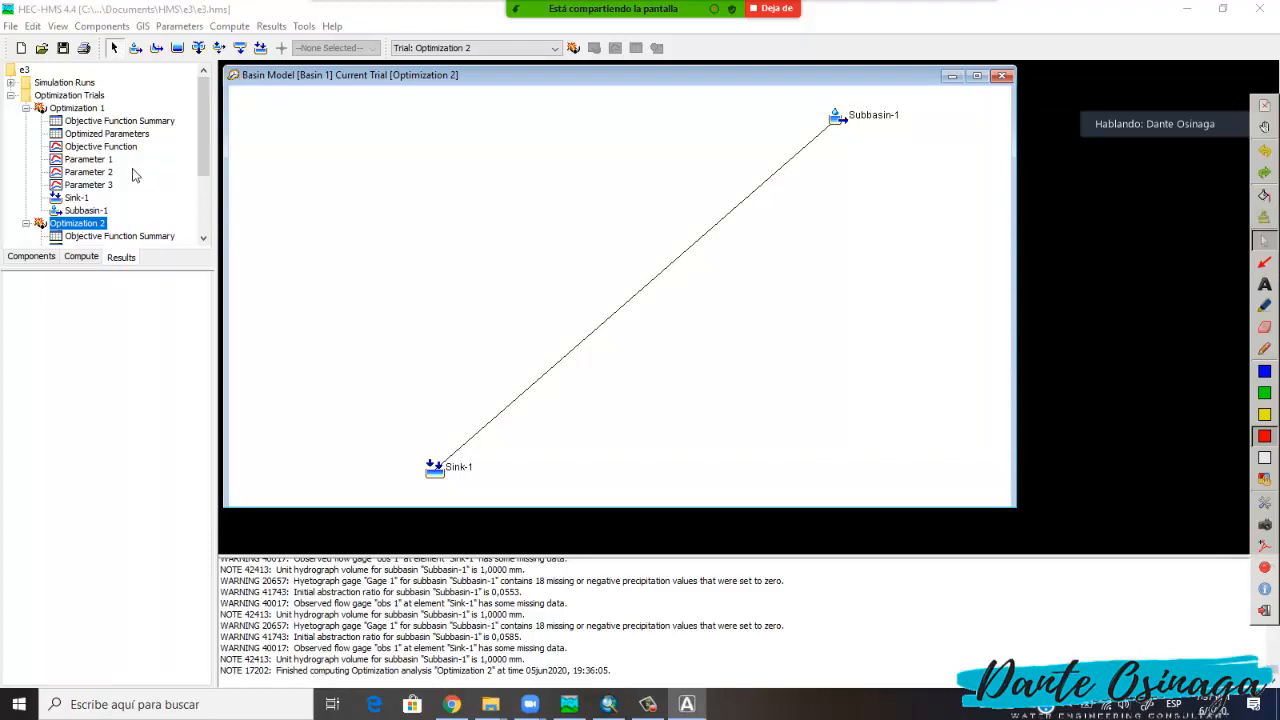
# Check the statistic and its value in Optimization 1's Objective Function Summary, then close the summary.
pyautogui.scroll(-1, 131, 177)
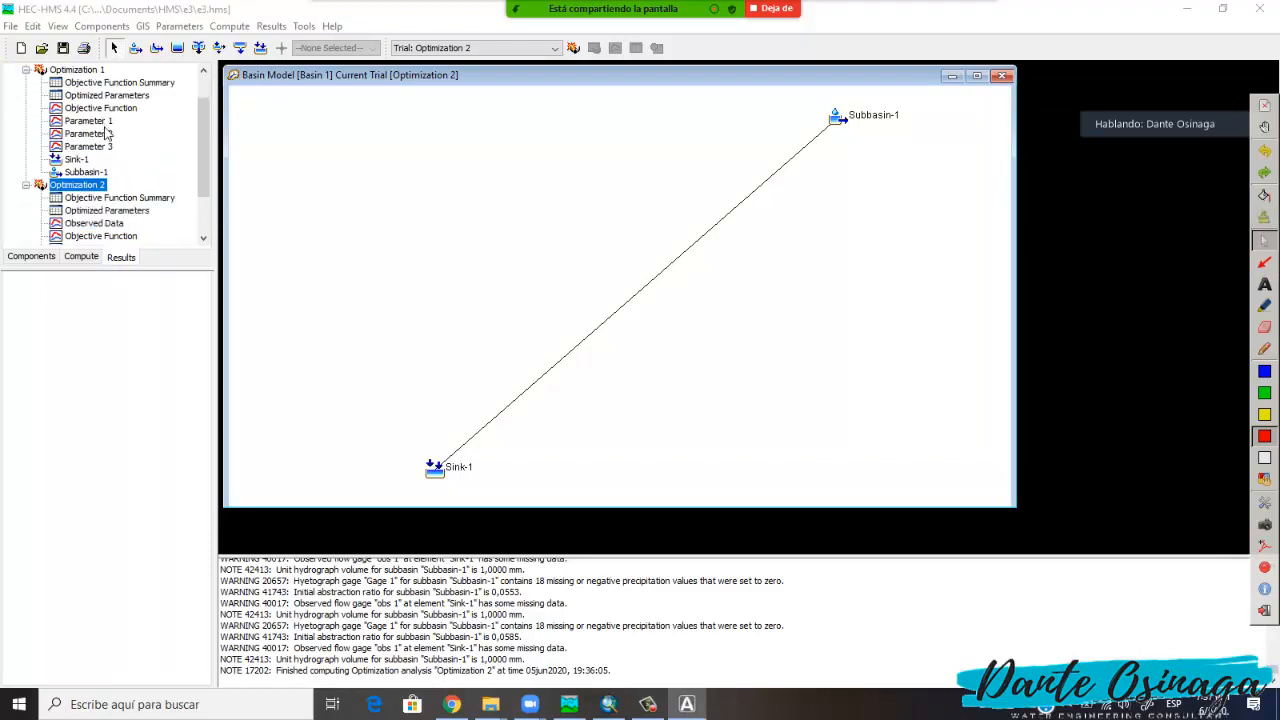
pyautogui.scroll(1, 112, 163)
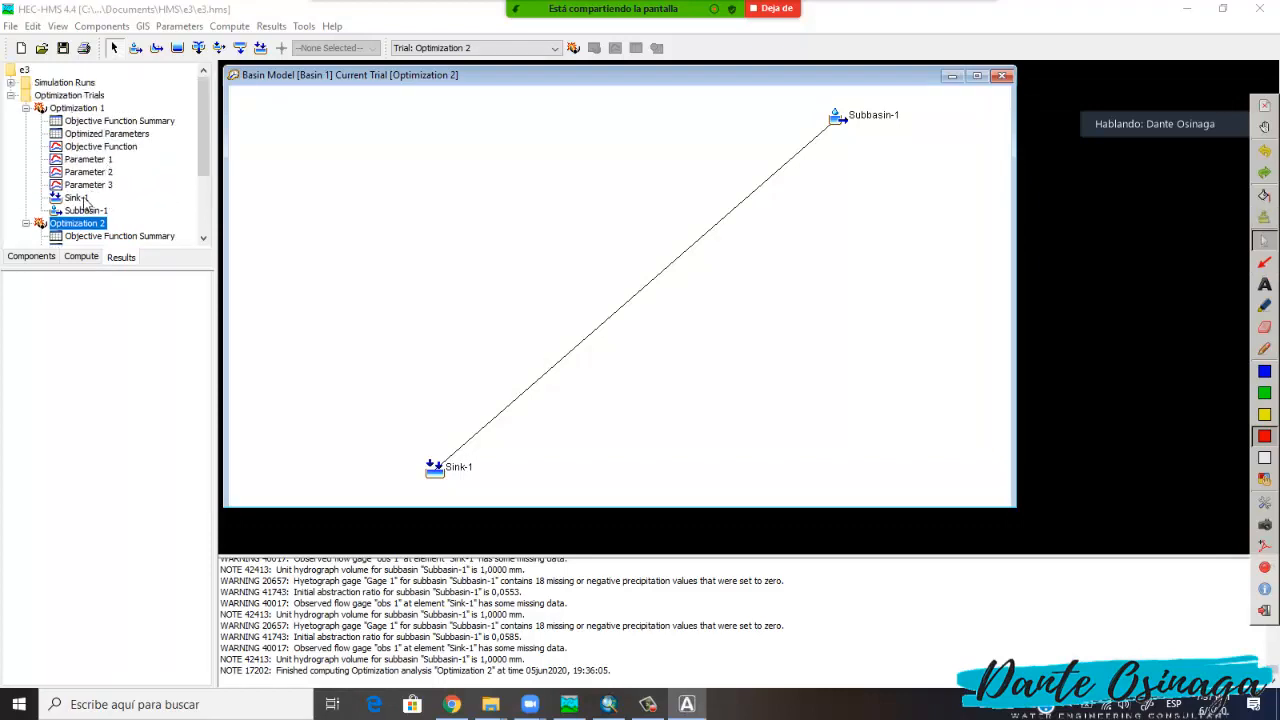
pyautogui.click(93, 122)
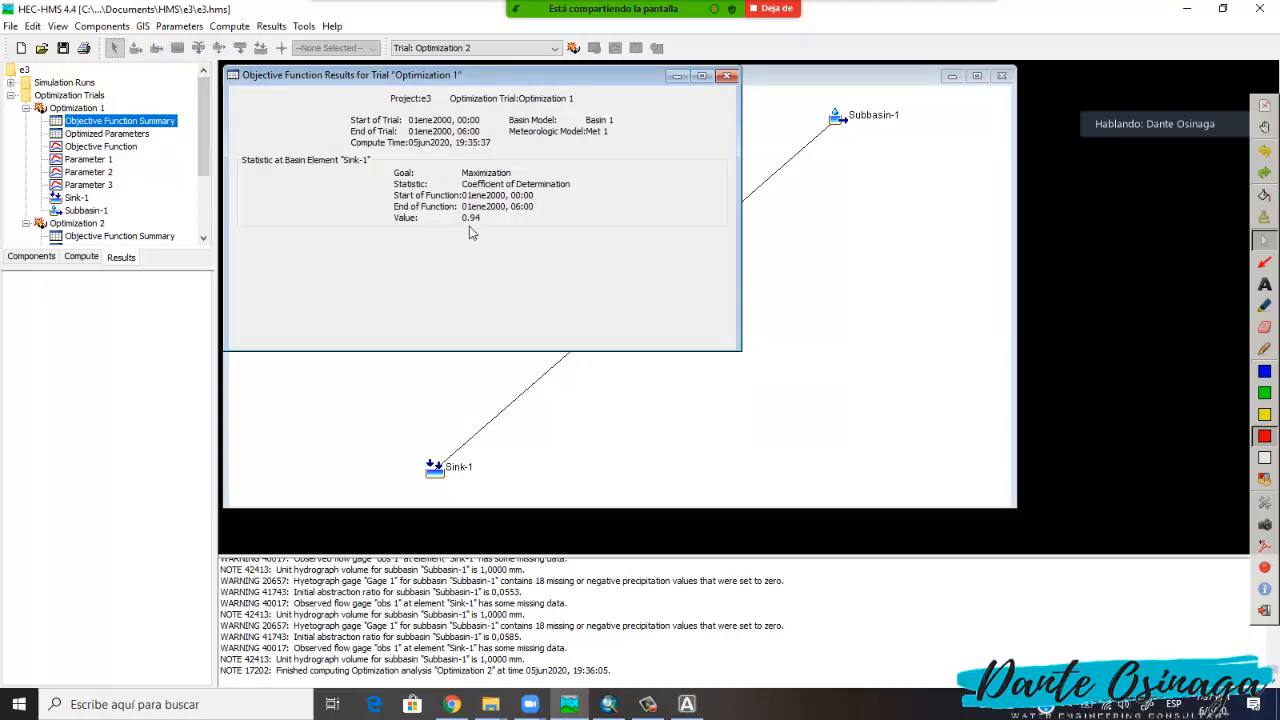
pyautogui.click(728, 77)
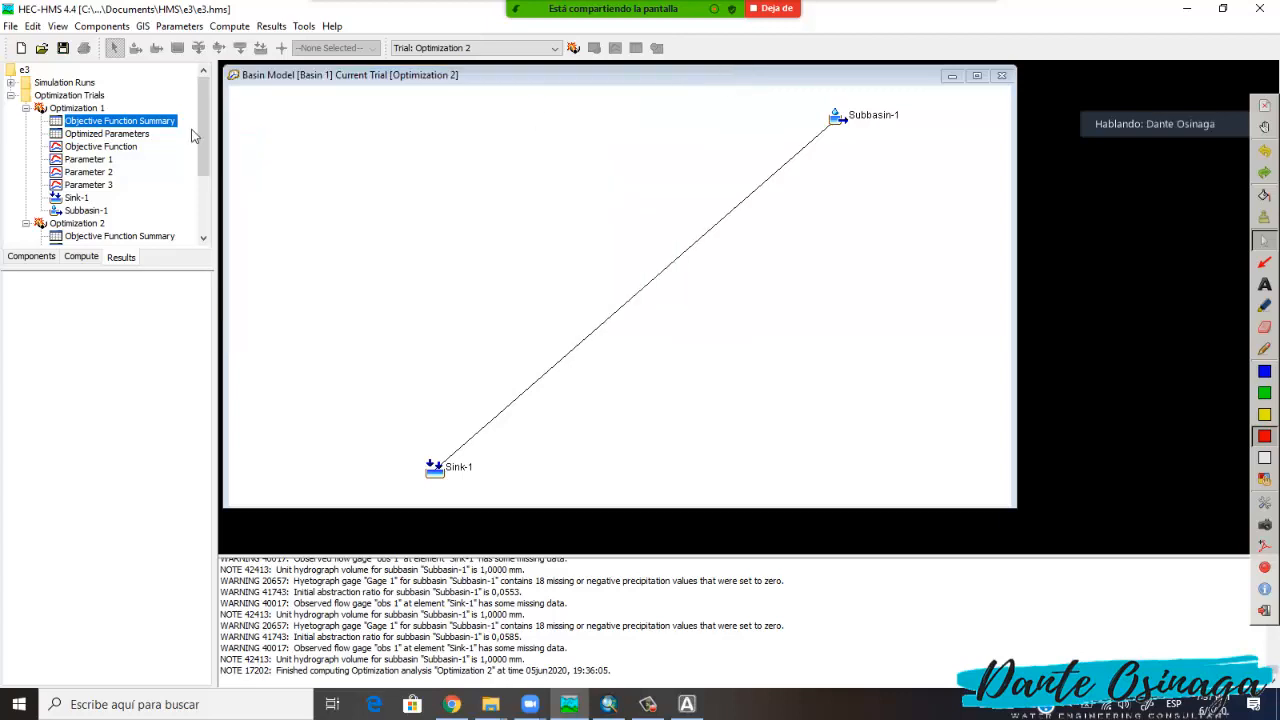
# Open Optimization 1's Optimized Parameters and mark the names, initial values and optimized values of Curve Number and Lag Time in red.
pyautogui.click(110, 134)
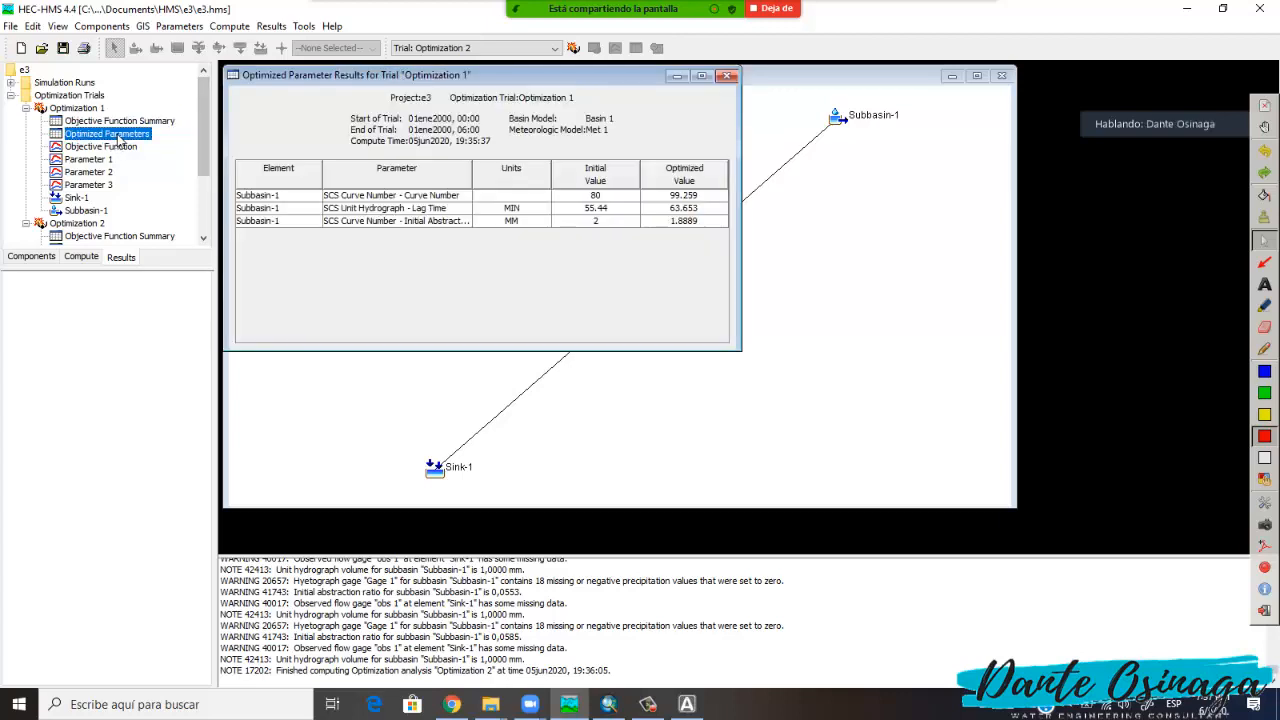
pyautogui.click(1264, 348)
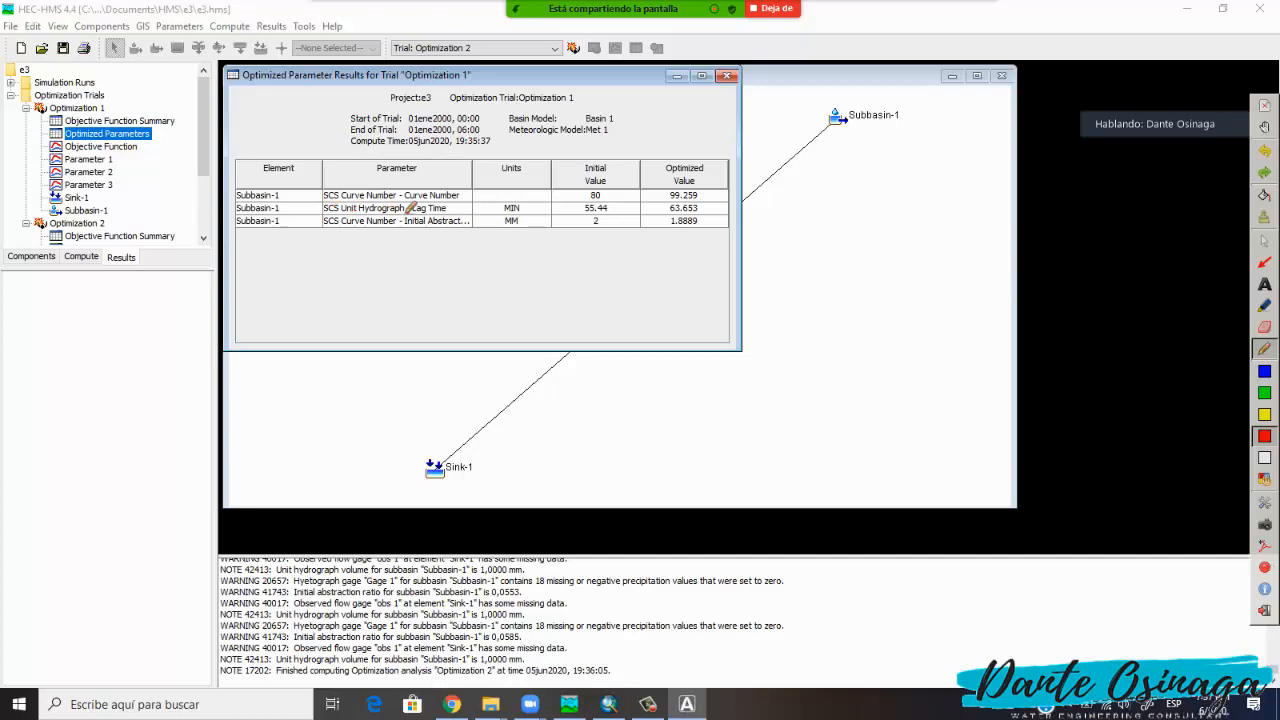
pyautogui.moveTo(401, 188)
pyautogui.mouseDown()
pyautogui.moveTo(402, 202)
pyautogui.moveTo(462, 192)
pyautogui.mouseUp()
pyautogui.moveTo(603, 196)
pyautogui.mouseDown()
pyautogui.moveTo(586, 184)
pyautogui.moveTo(585, 197)
pyautogui.mouseUp()
pyautogui.moveTo(663, 204)
pyautogui.mouseDown()
pyautogui.moveTo(664, 190)
pyautogui.moveTo(688, 188)
pyautogui.moveTo(705, 201)
pyautogui.mouseUp()
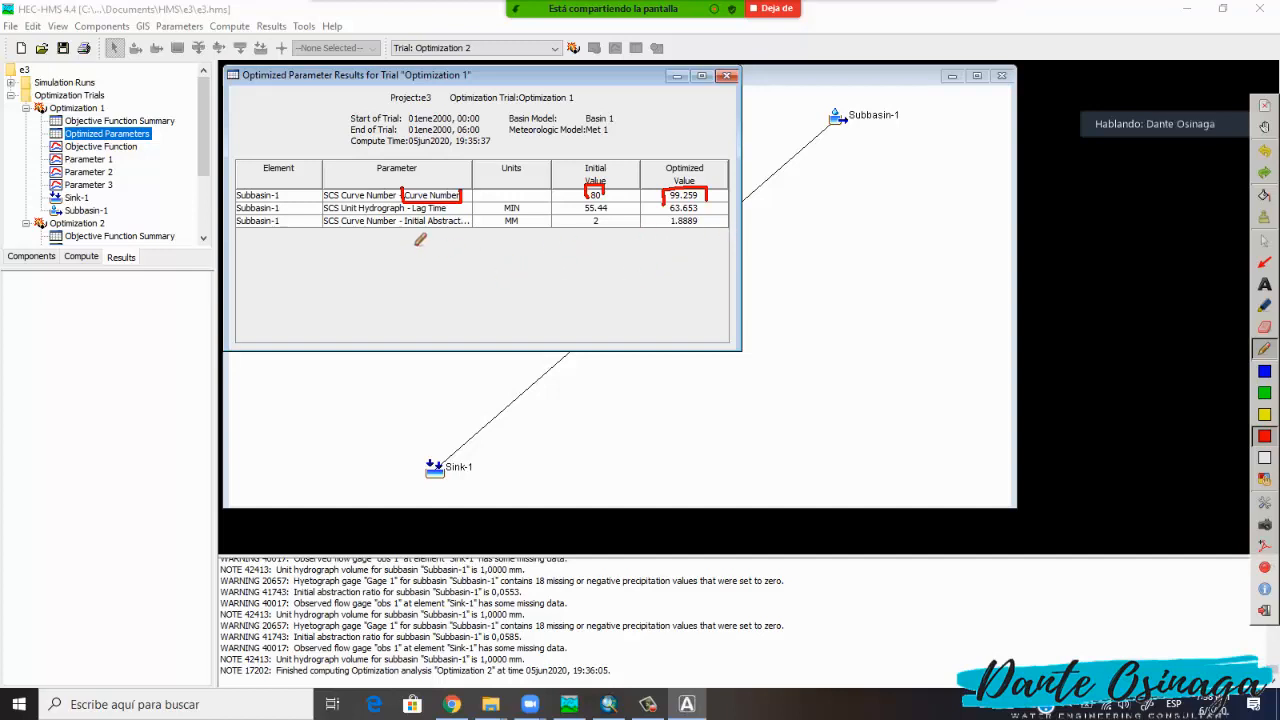
pyautogui.moveTo(410, 240); pyautogui.dragTo(455, 239)
pyautogui.moveTo(621, 233); pyautogui.dragTo(583, 208)
pyautogui.moveTo(702, 227); pyautogui.dragTo(674, 238)
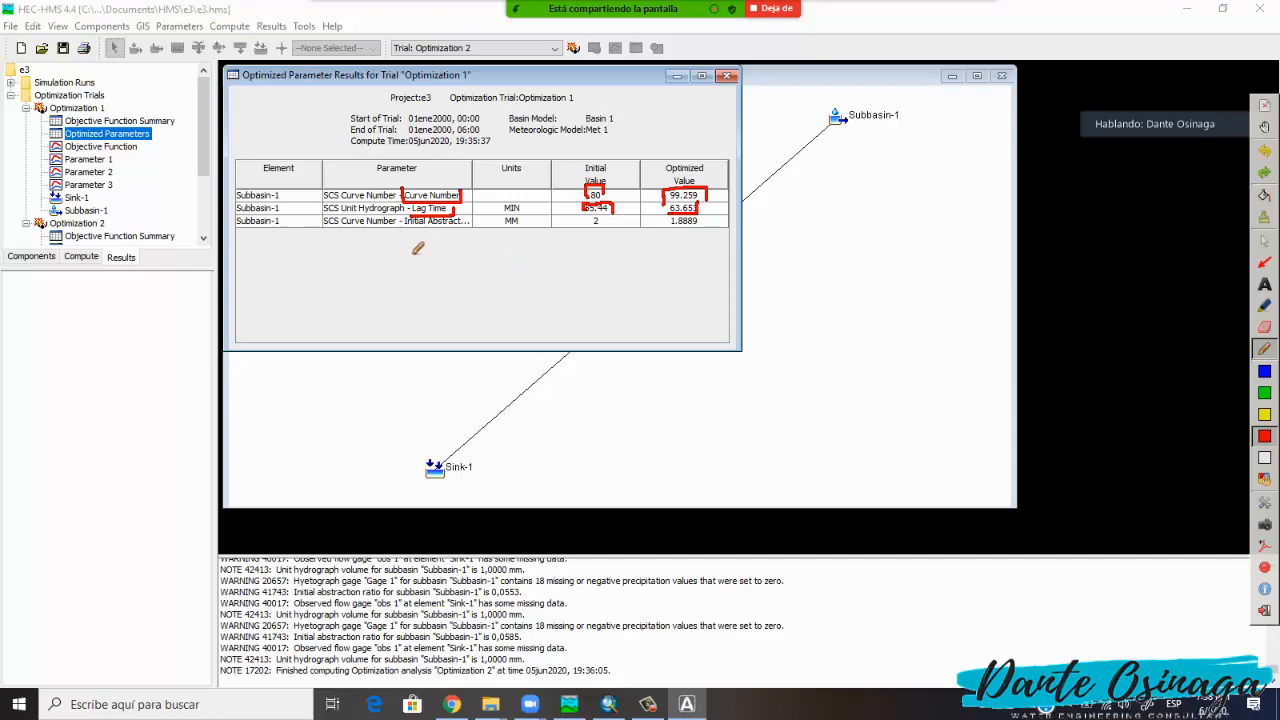
# Circle Sink-1 on the basin map in red and sketch a single-peaked hydrograph with two axes beside it.
pyautogui.moveTo(453, 508)
pyautogui.mouseDown()
pyautogui.moveTo(457, 468)
pyautogui.moveTo(426, 476)
pyautogui.moveTo(453, 508)
pyautogui.mouseUp()
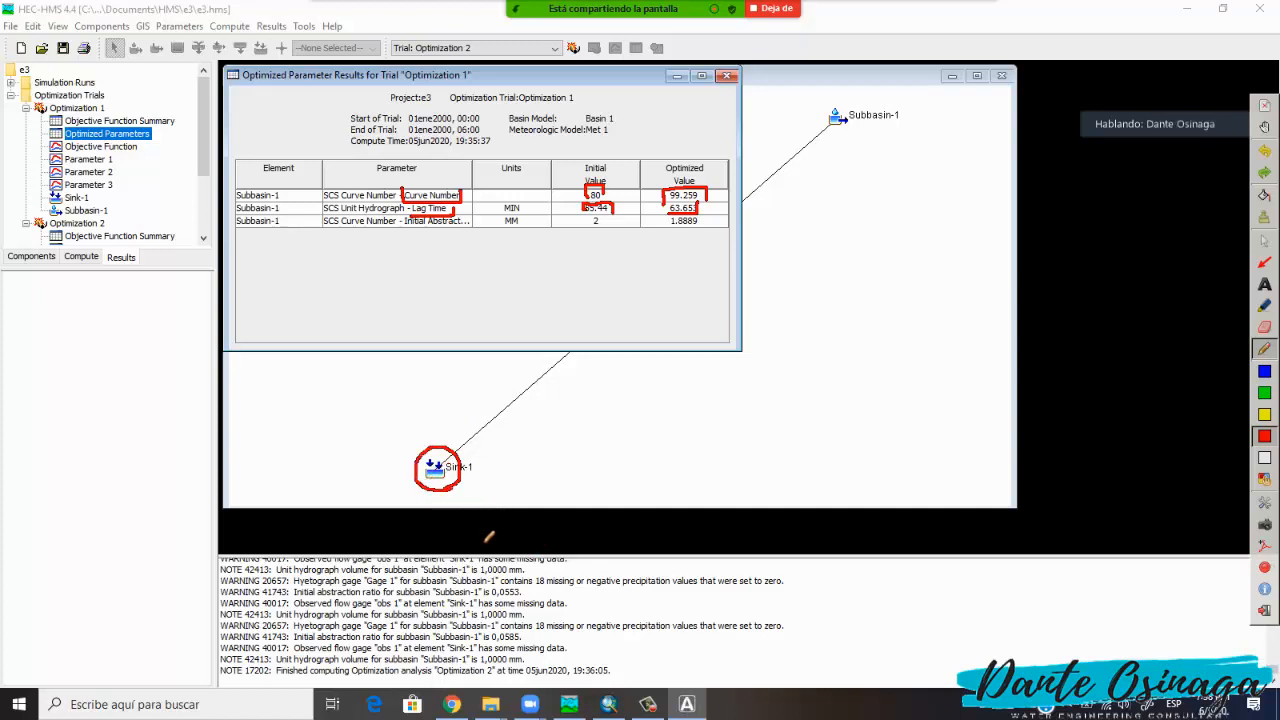
pyautogui.moveTo(568, 492)
pyautogui.mouseDown()
pyautogui.moveTo(577, 470)
pyautogui.moveTo(622, 484)
pyautogui.mouseUp()
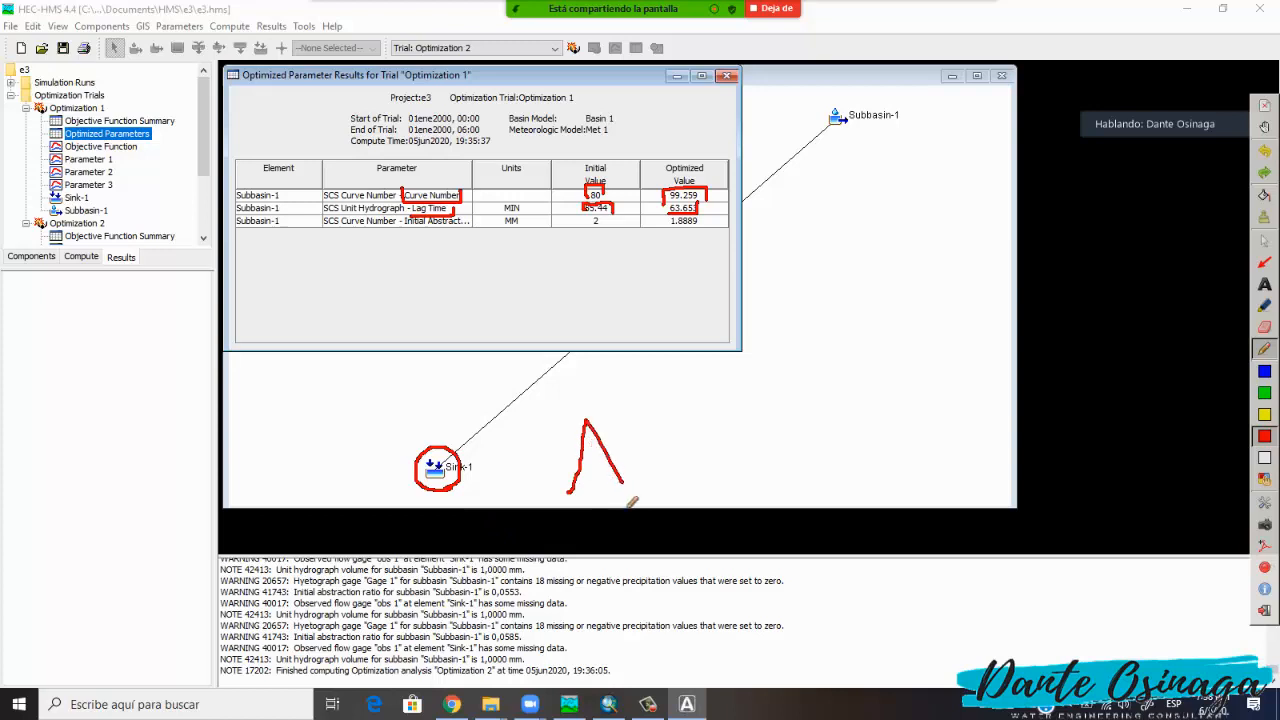
pyautogui.moveTo(556, 405)
pyautogui.mouseDown()
pyautogui.moveTo(562, 497)
pyautogui.moveTo(684, 505)
pyautogui.mouseUp()
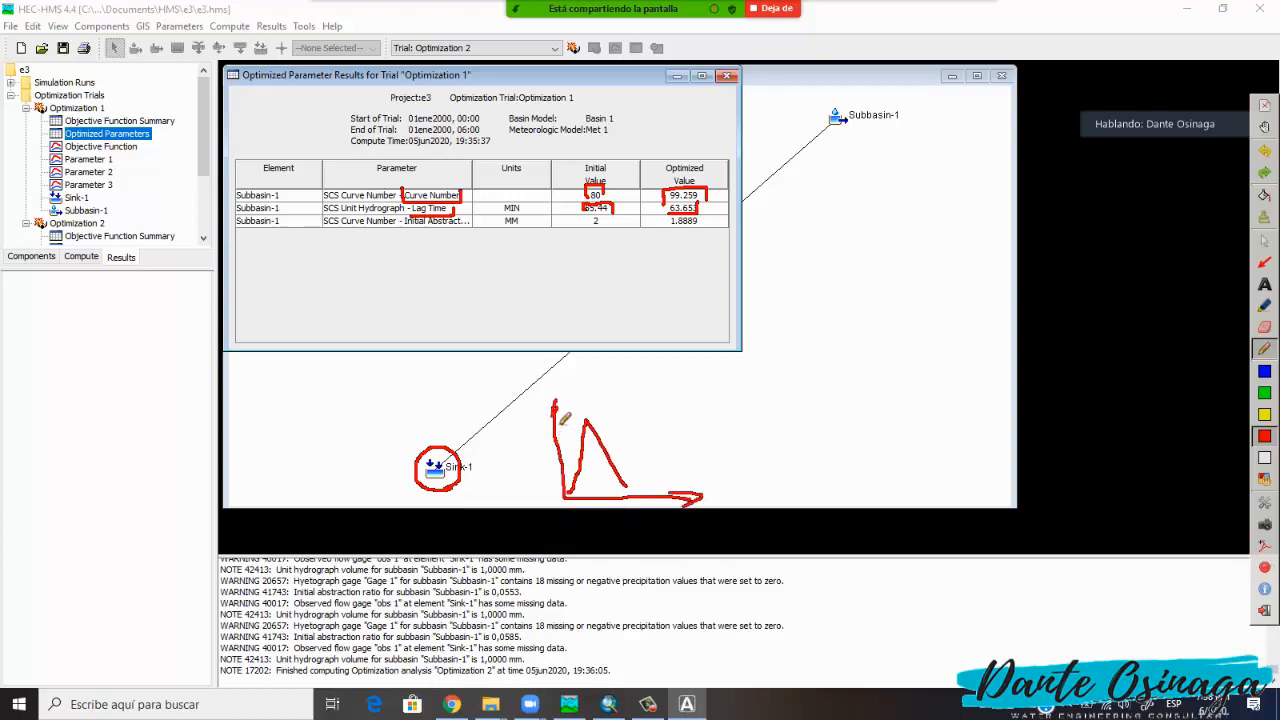
pyautogui.moveTo(553, 415); pyautogui.dragTo(576, 411)
pyautogui.moveTo(587, 428); pyautogui.dragTo(631, 490)
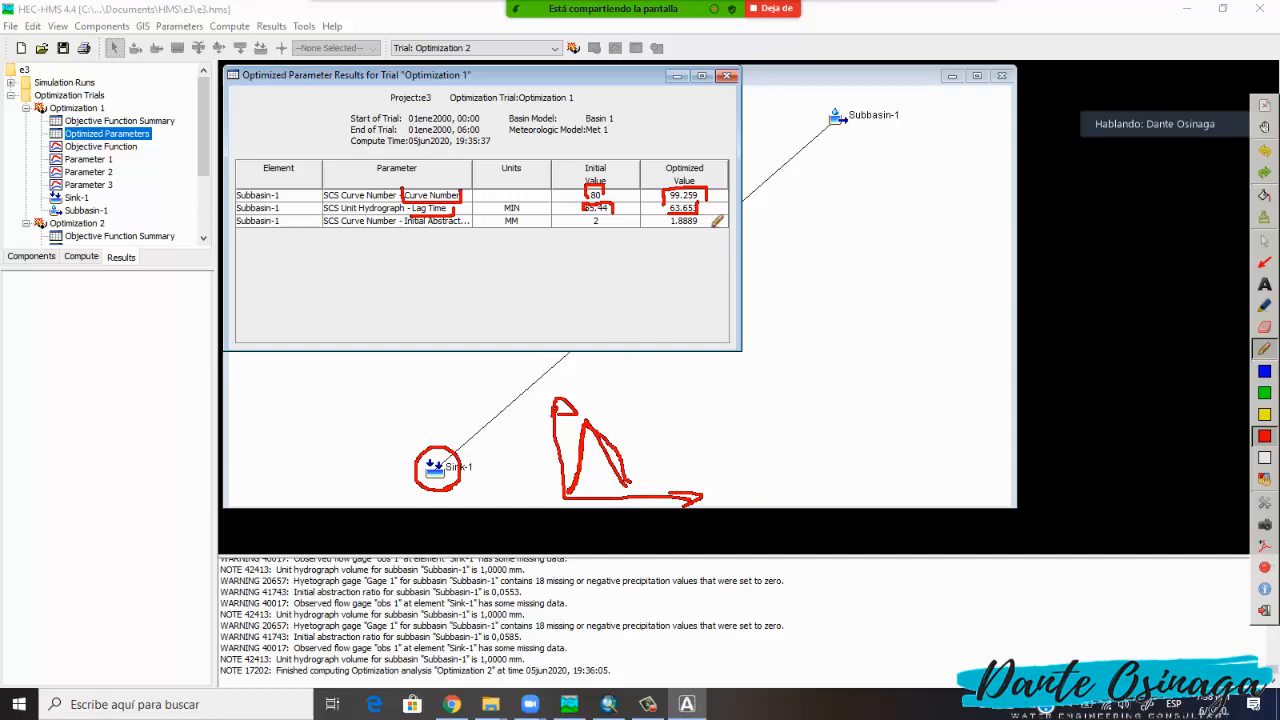
# Mark Initial Abstraction's name, initial value and optimized value in red for Optimization 1, then clear all marks.
pyautogui.moveTo(400, 221)
pyautogui.mouseDown()
pyautogui.moveTo(401, 235)
pyautogui.moveTo(444, 236)
pyautogui.moveTo(467, 222)
pyautogui.mouseUp()
pyautogui.moveTo(591, 229)
pyautogui.mouseDown()
pyautogui.moveTo(705, 229)
pyautogui.moveTo(711, 214)
pyautogui.mouseUp()
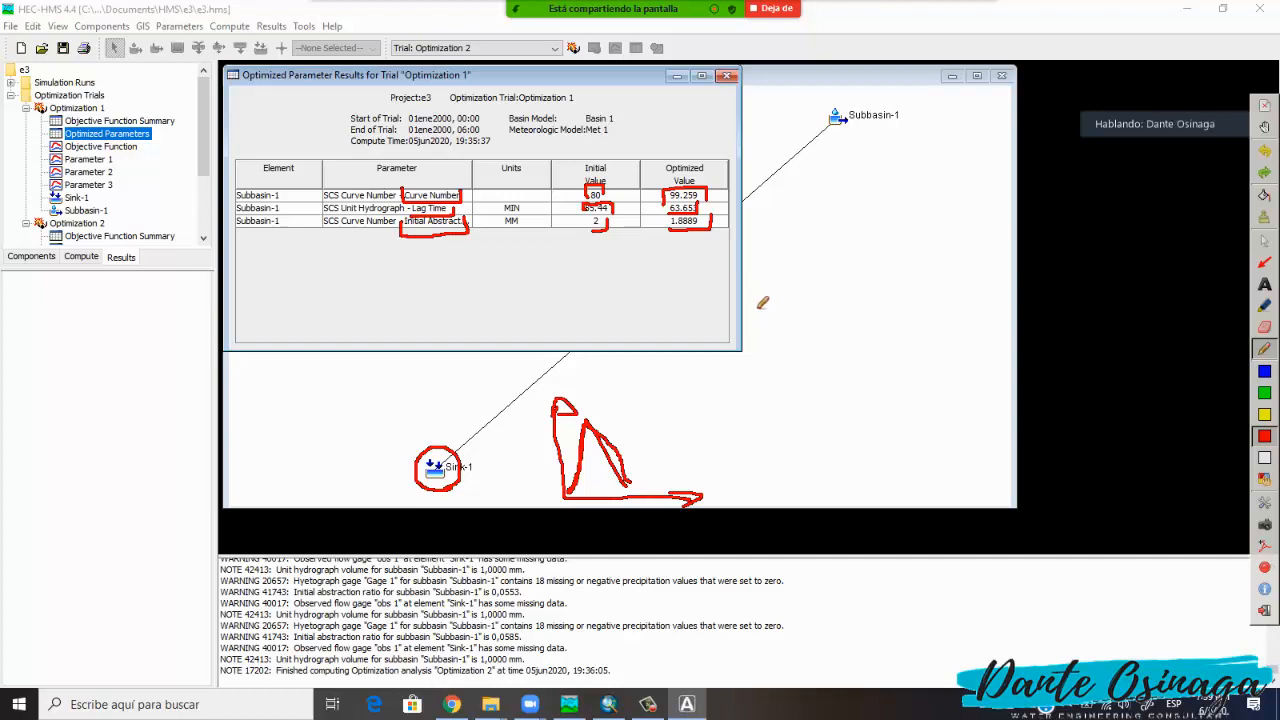
pyautogui.click(1264, 241)
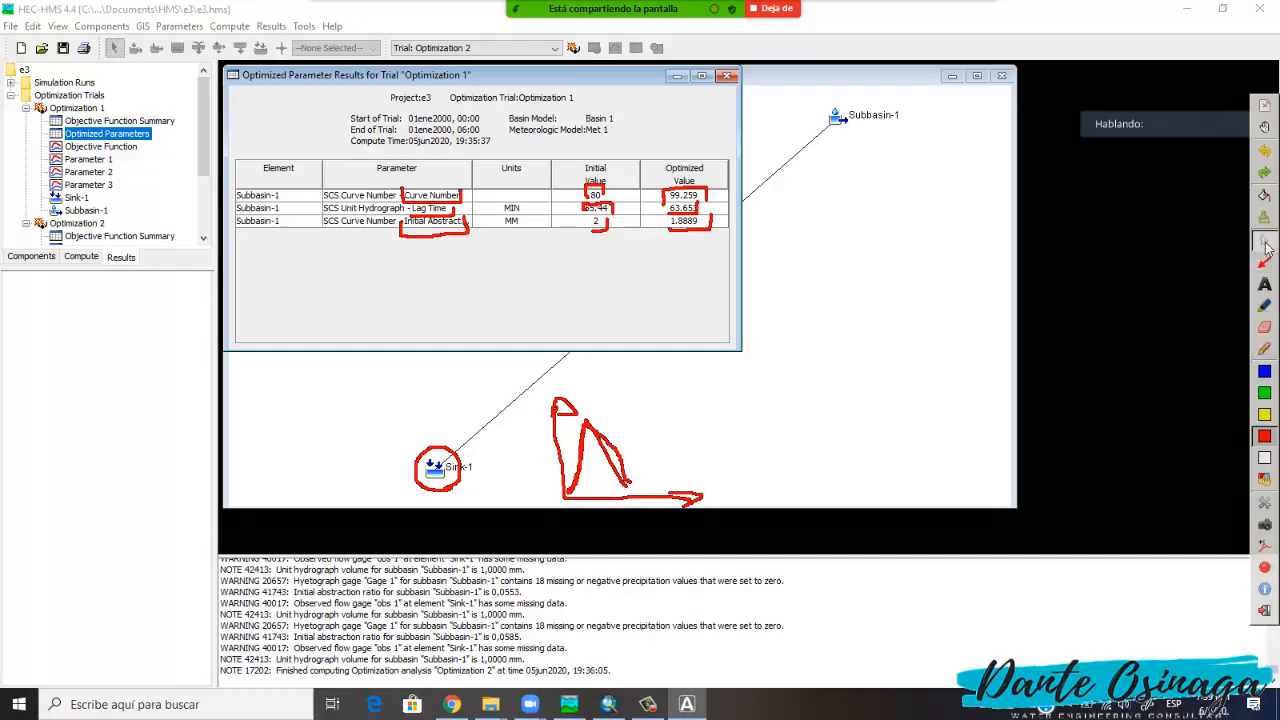
pyautogui.click(1264, 217)
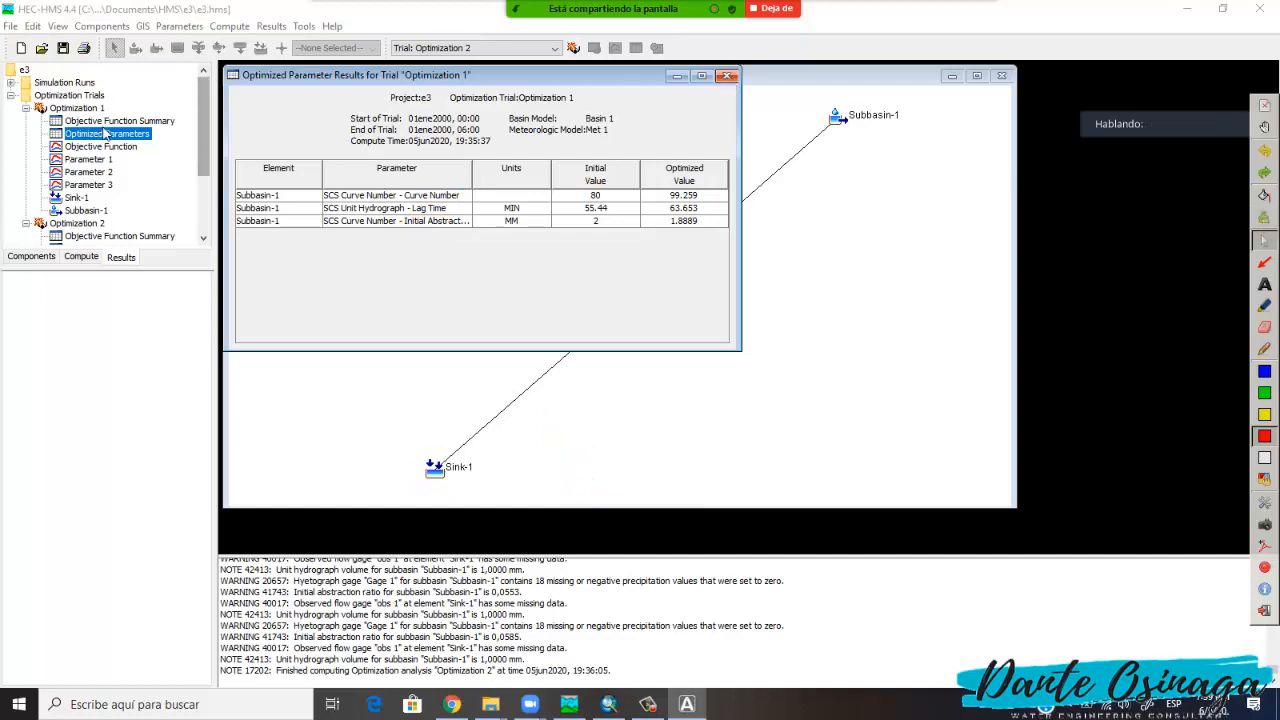
# Underline Optimization 2 in red in the results tree and open its Objective Function Summary.
pyautogui.moveTo(203, 116); pyautogui.dragTo(197, 163)
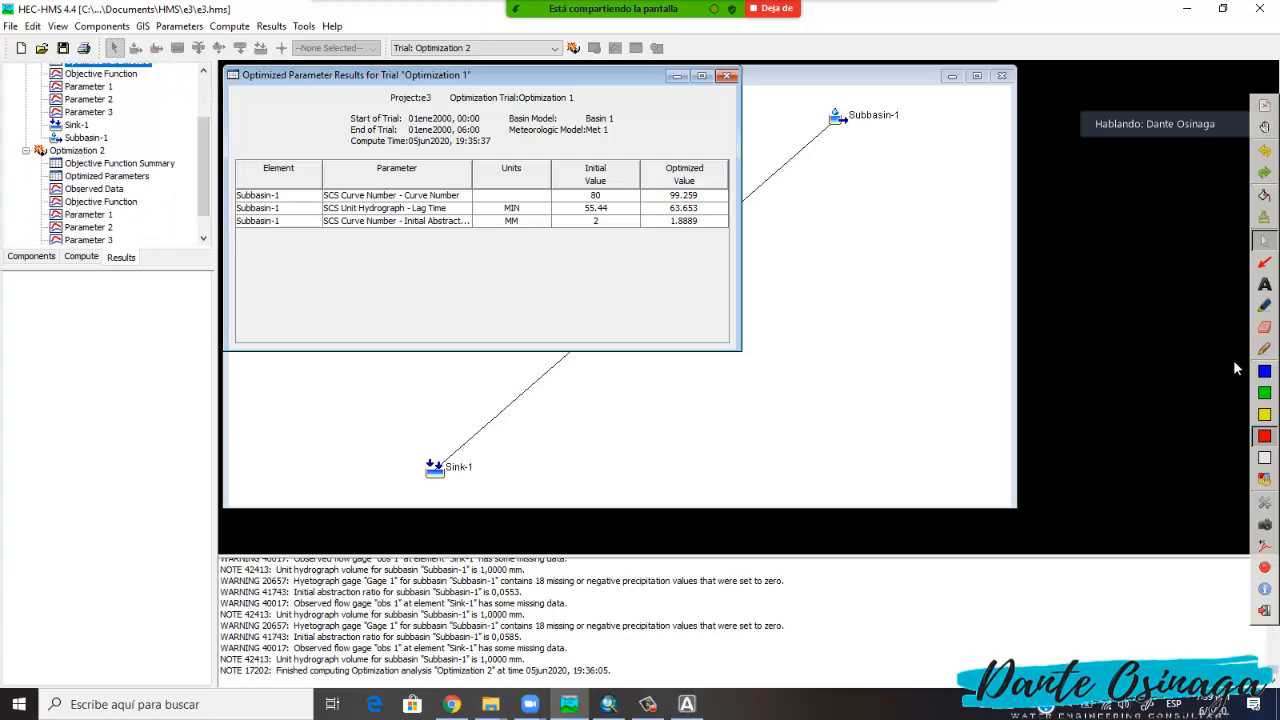
pyautogui.click(1264, 348)
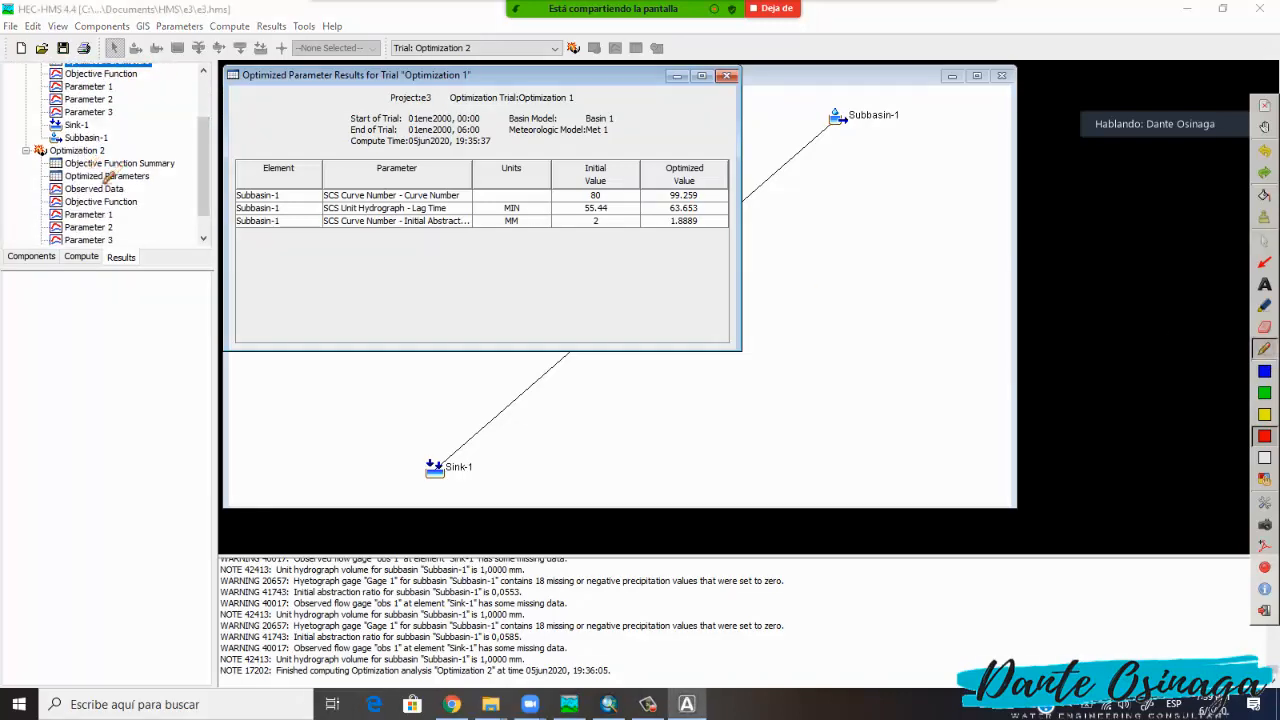
pyautogui.moveTo(62, 155); pyautogui.dragTo(104, 155)
pyautogui.click(1264, 241)
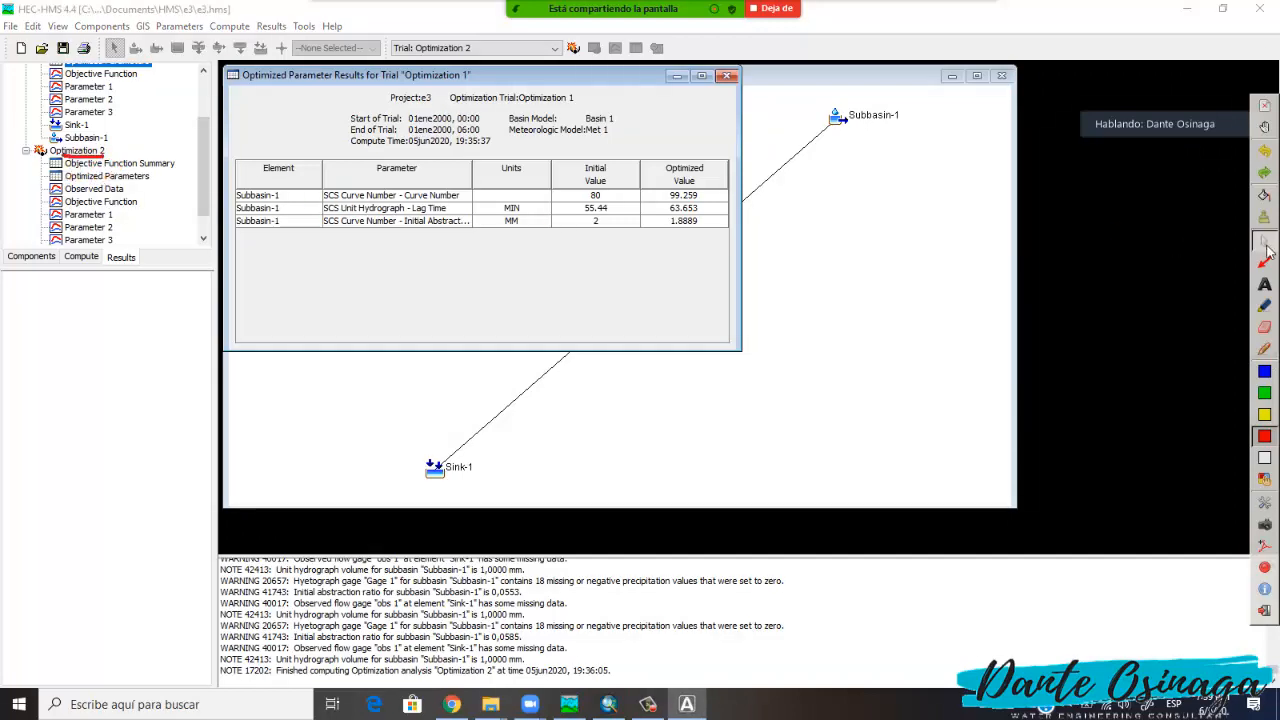
pyautogui.click(156, 164)
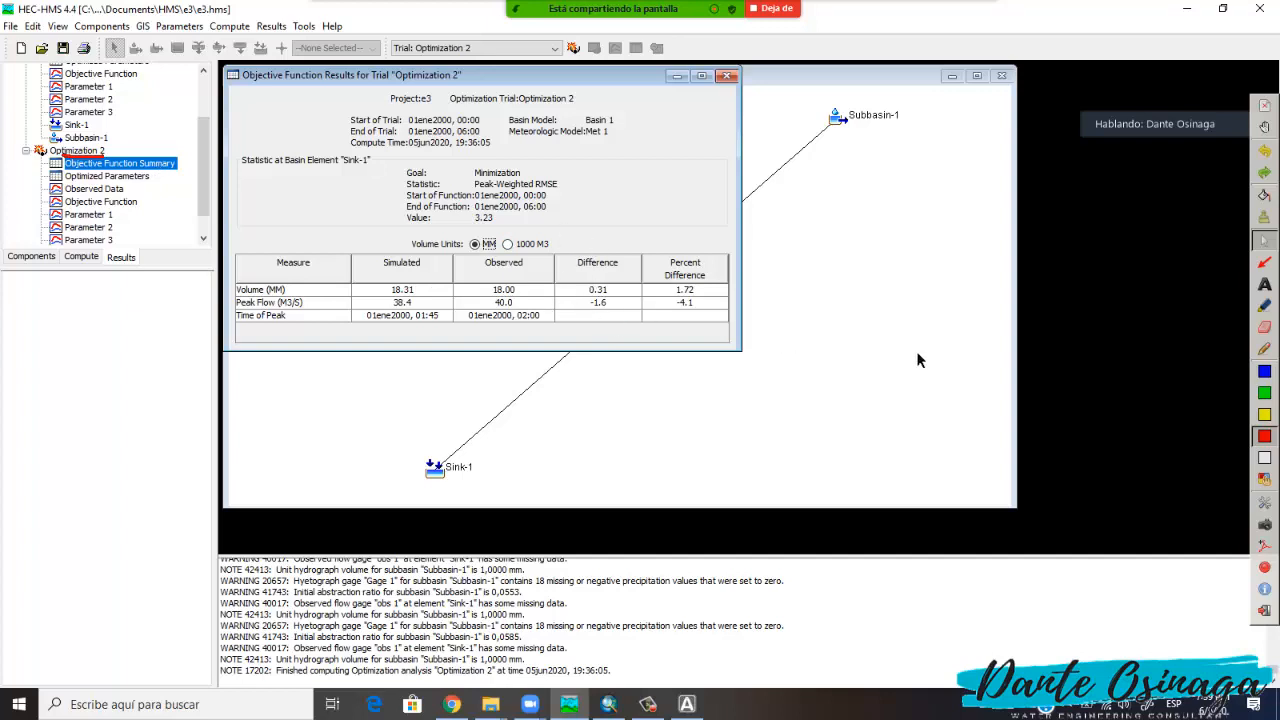
# Mark the differences, percent differences and simulated and observed peak flows in red, joining the two flows with an arrow, then clear the marks.
pyautogui.click(1264, 348)
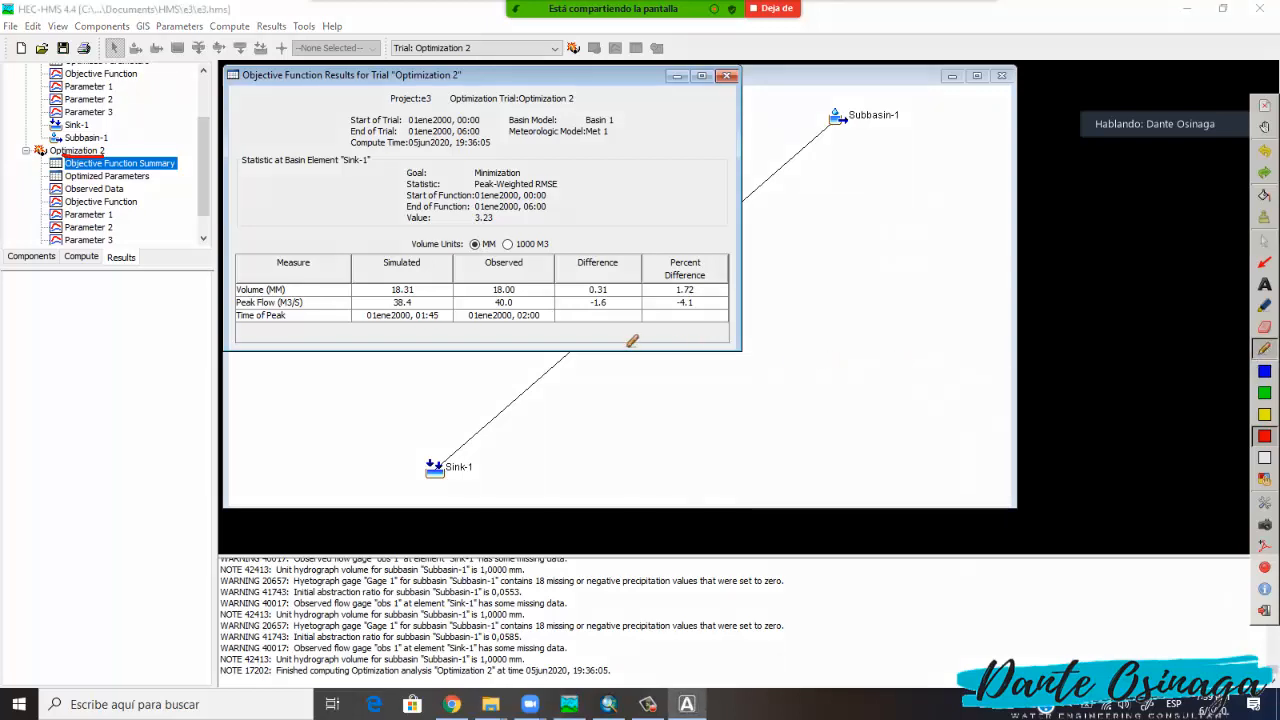
pyautogui.moveTo(624, 300)
pyautogui.mouseDown()
pyautogui.moveTo(631, 318)
pyautogui.moveTo(604, 264)
pyautogui.moveTo(575, 292)
pyautogui.moveTo(597, 318)
pyautogui.moveTo(620, 318)
pyautogui.mouseUp()
pyautogui.moveTo(706, 317)
pyautogui.mouseDown()
pyautogui.moveTo(708, 262)
pyautogui.moveTo(660, 313)
pyautogui.moveTo(730, 320)
pyautogui.mouseUp()
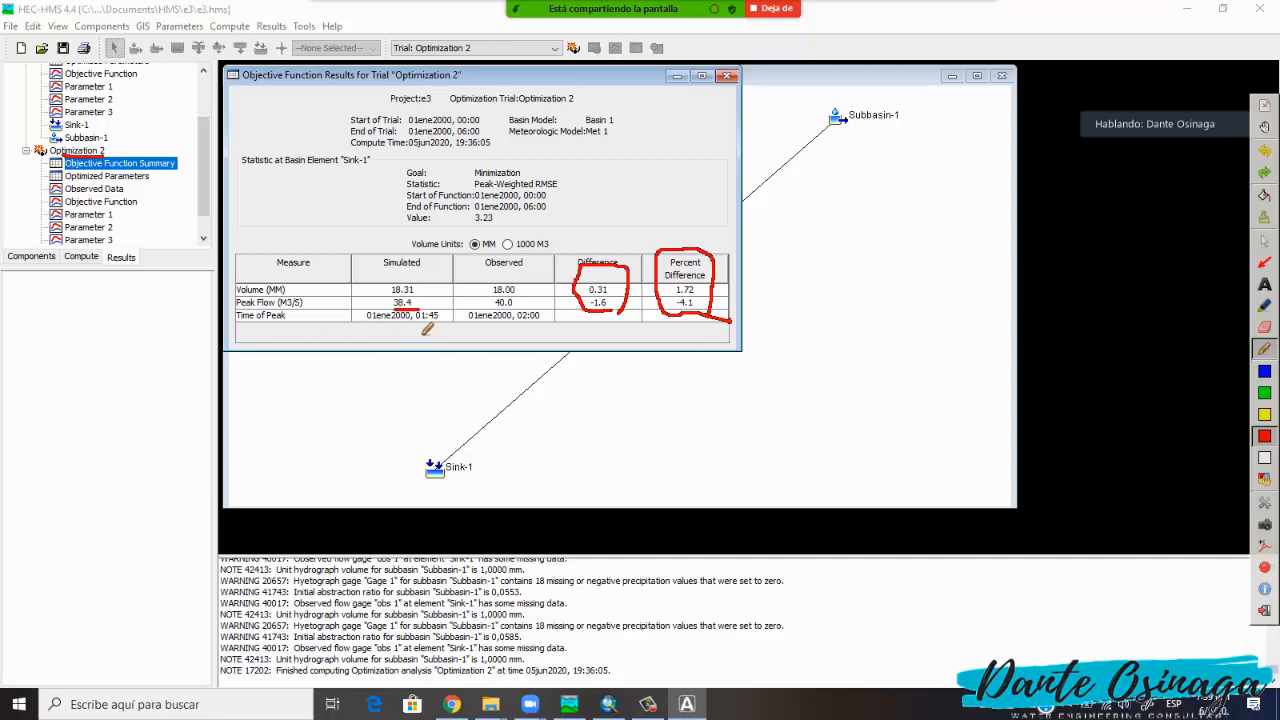
pyautogui.moveTo(393, 309)
pyautogui.mouseDown()
pyautogui.moveTo(422, 303)
pyautogui.moveTo(394, 295)
pyautogui.mouseUp()
pyautogui.moveTo(495, 309)
pyautogui.mouseDown()
pyautogui.moveTo(516, 308)
pyautogui.moveTo(521, 268)
pyautogui.mouseUp()
pyautogui.moveTo(388, 268); pyautogui.dragTo(416, 268)
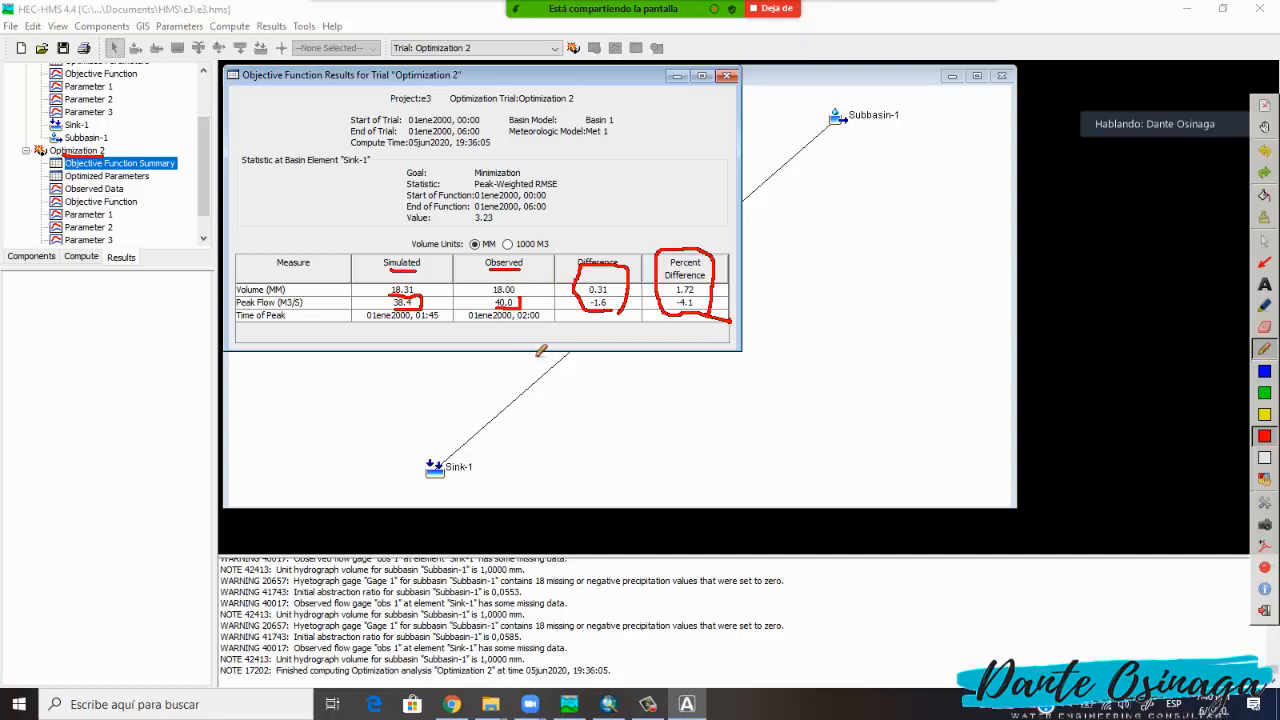
pyautogui.moveTo(422, 301); pyautogui.dragTo(484, 309)
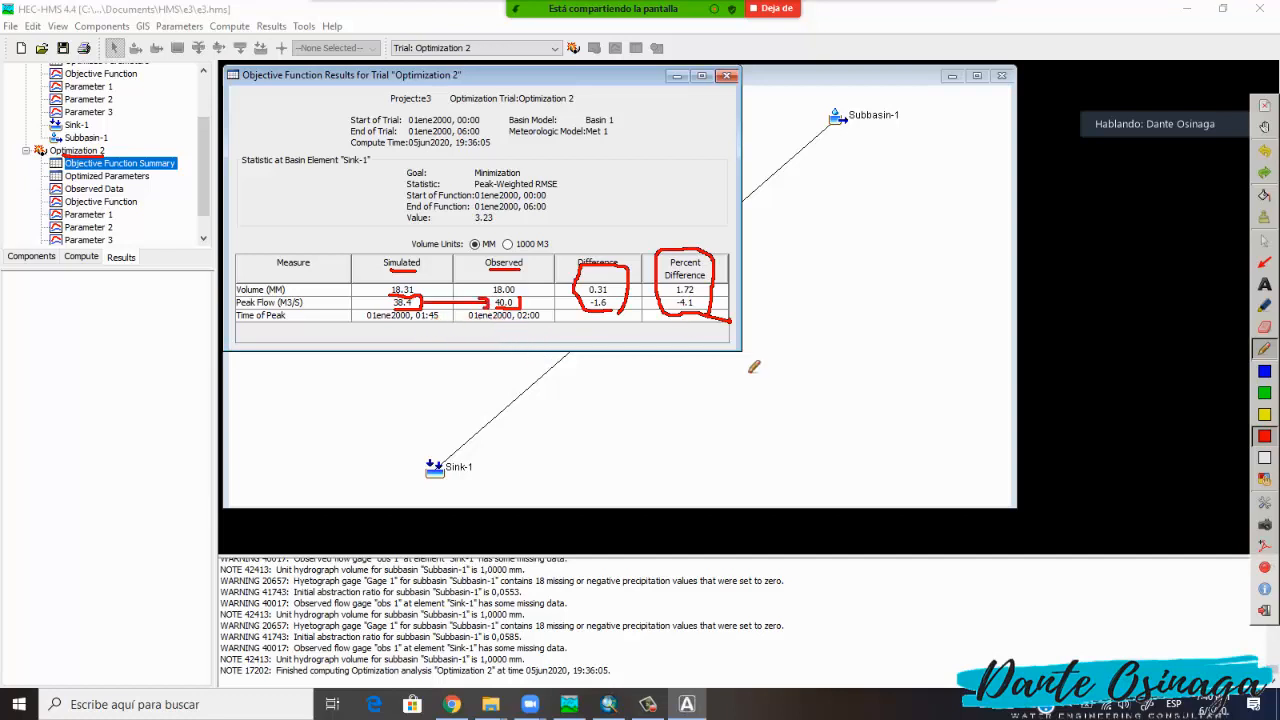
pyautogui.click(1264, 241)
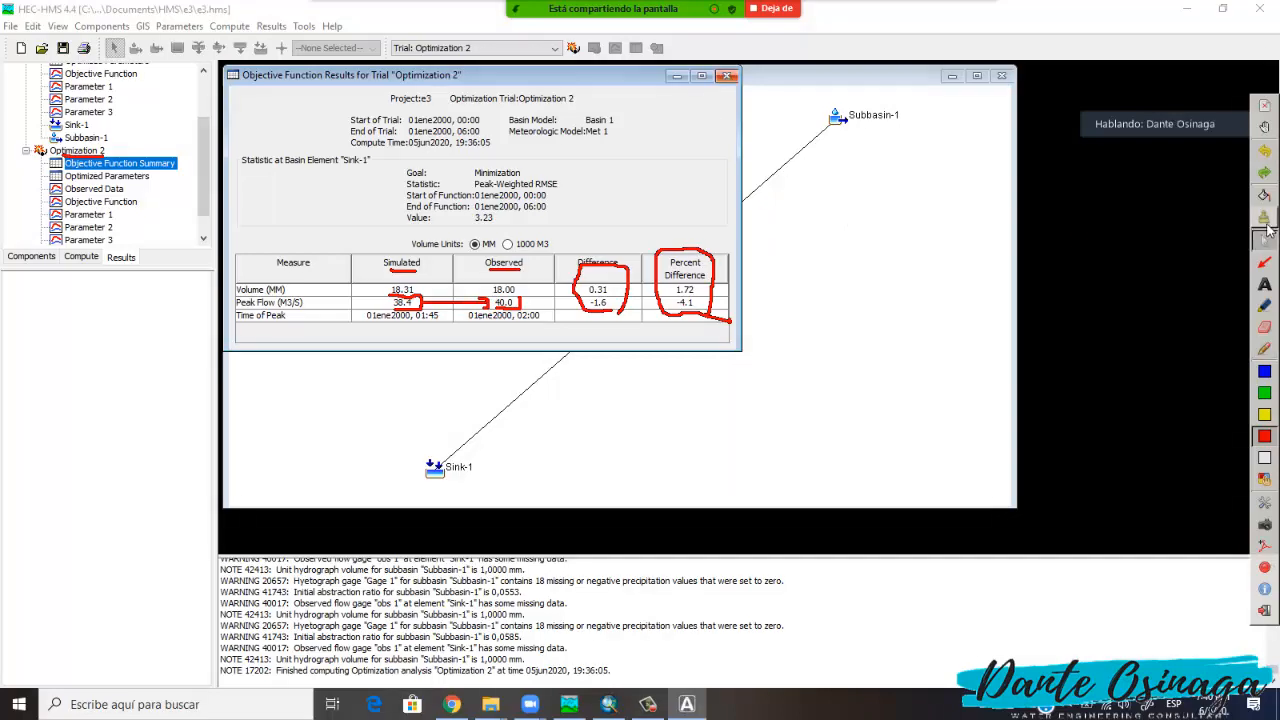
# Open Optimization 2's Optimized Parameters and mark the names, initial values and optimized values of Curve Number and Lag Time in red.
pyautogui.click(120, 177)
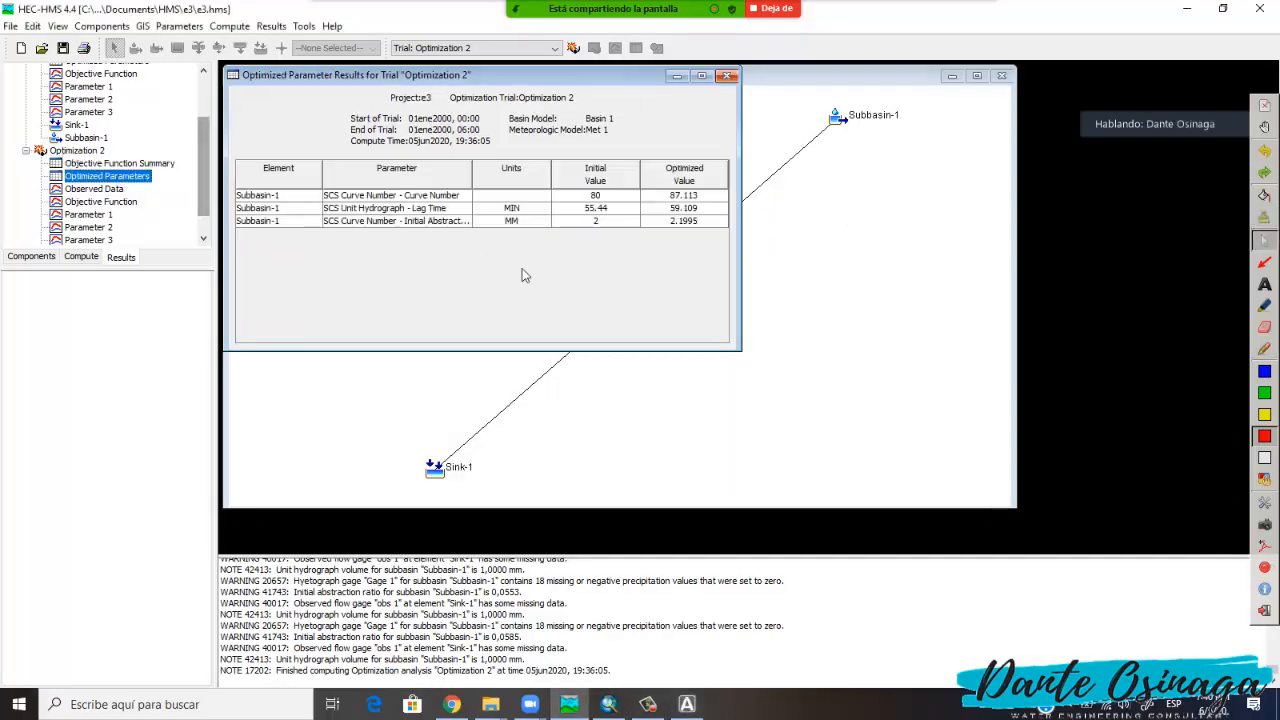
pyautogui.click(1264, 348)
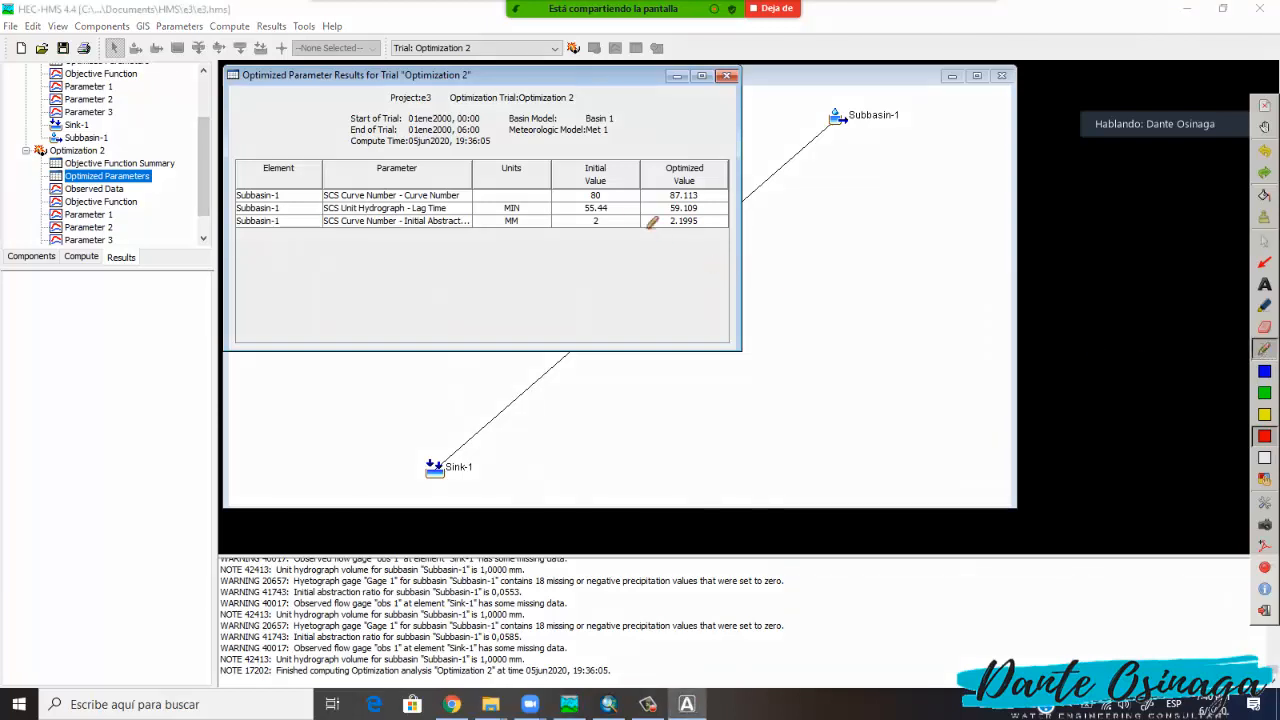
pyautogui.moveTo(618, 208); pyautogui.dragTo(595, 207)
pyautogui.moveTo(410, 190); pyautogui.dragTo(456, 190)
pyautogui.moveTo(662, 191)
pyautogui.mouseDown()
pyautogui.moveTo(668, 212)
pyautogui.moveTo(712, 215)
pyautogui.mouseUp()
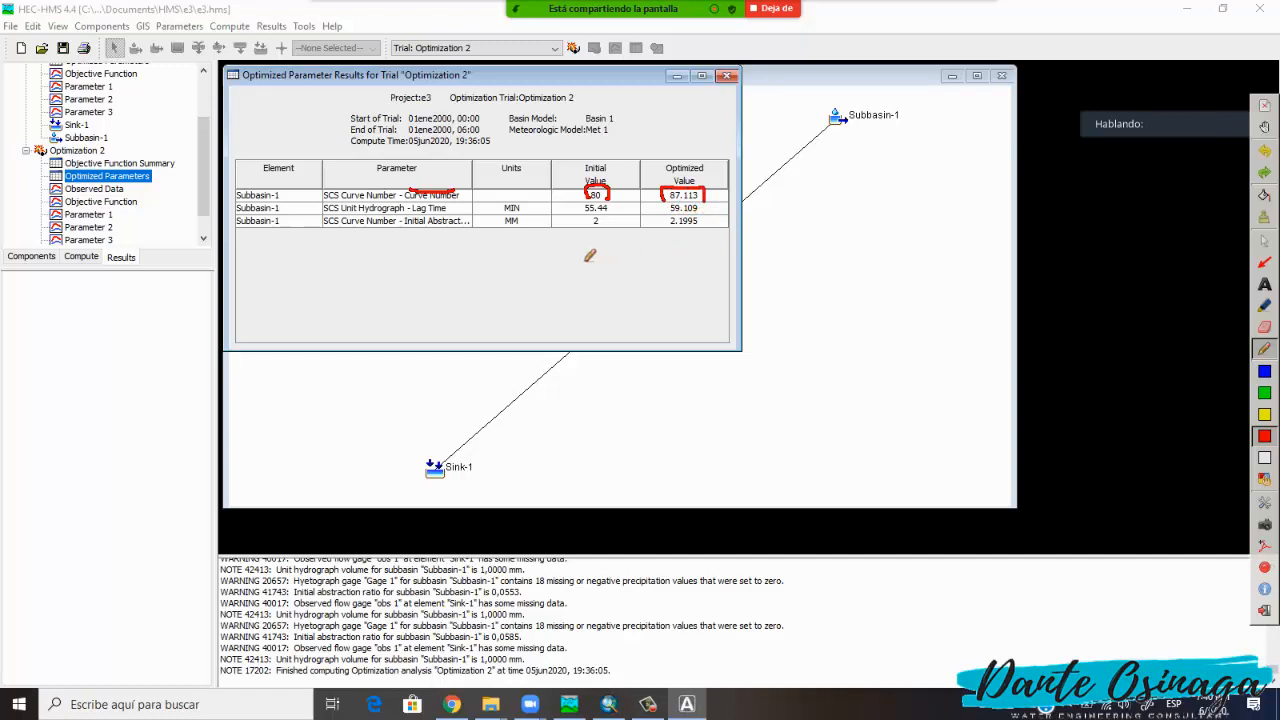
pyautogui.moveTo(412, 211); pyautogui.dragTo(458, 207)
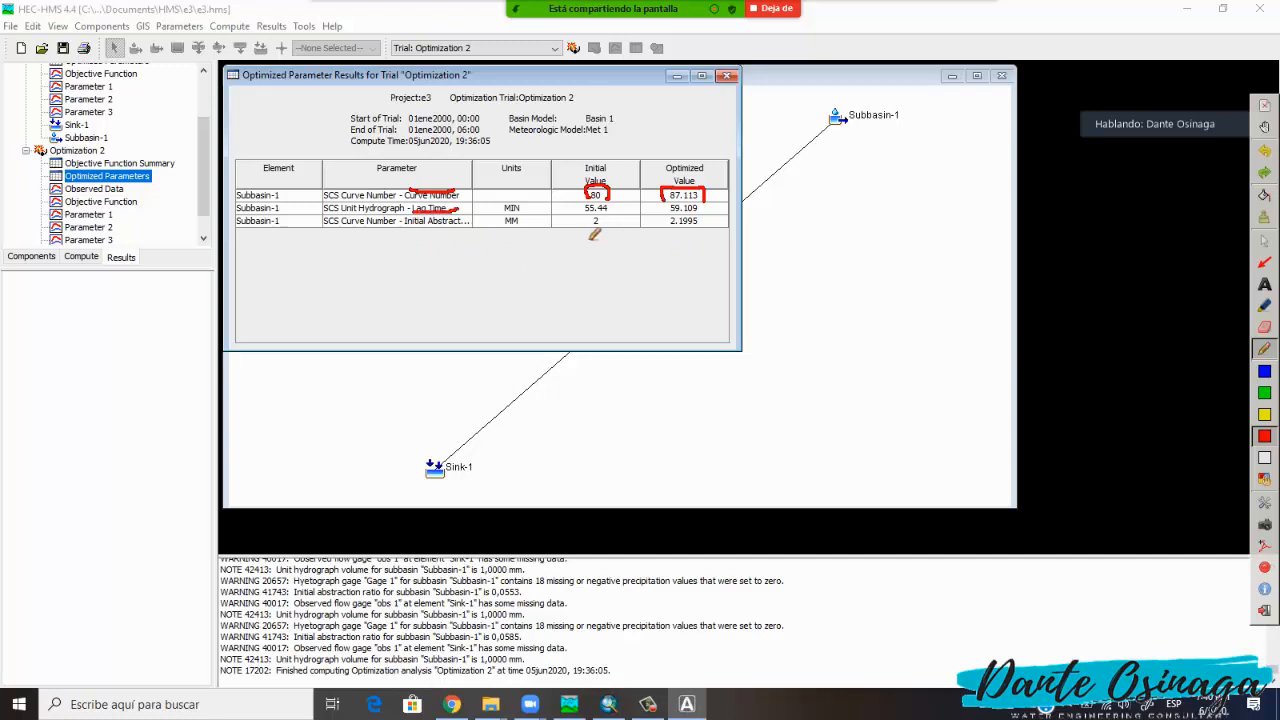
pyautogui.moveTo(585, 213); pyautogui.dragTo(607, 212)
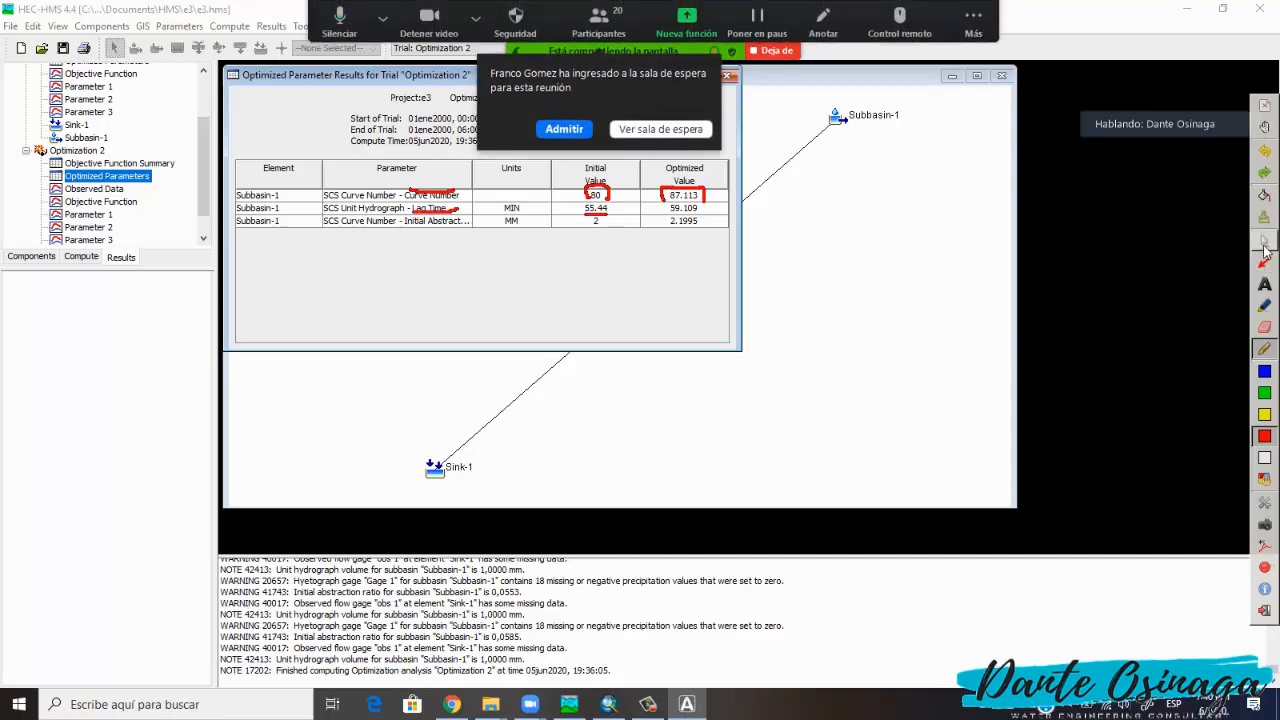
pyautogui.click(1264, 243)
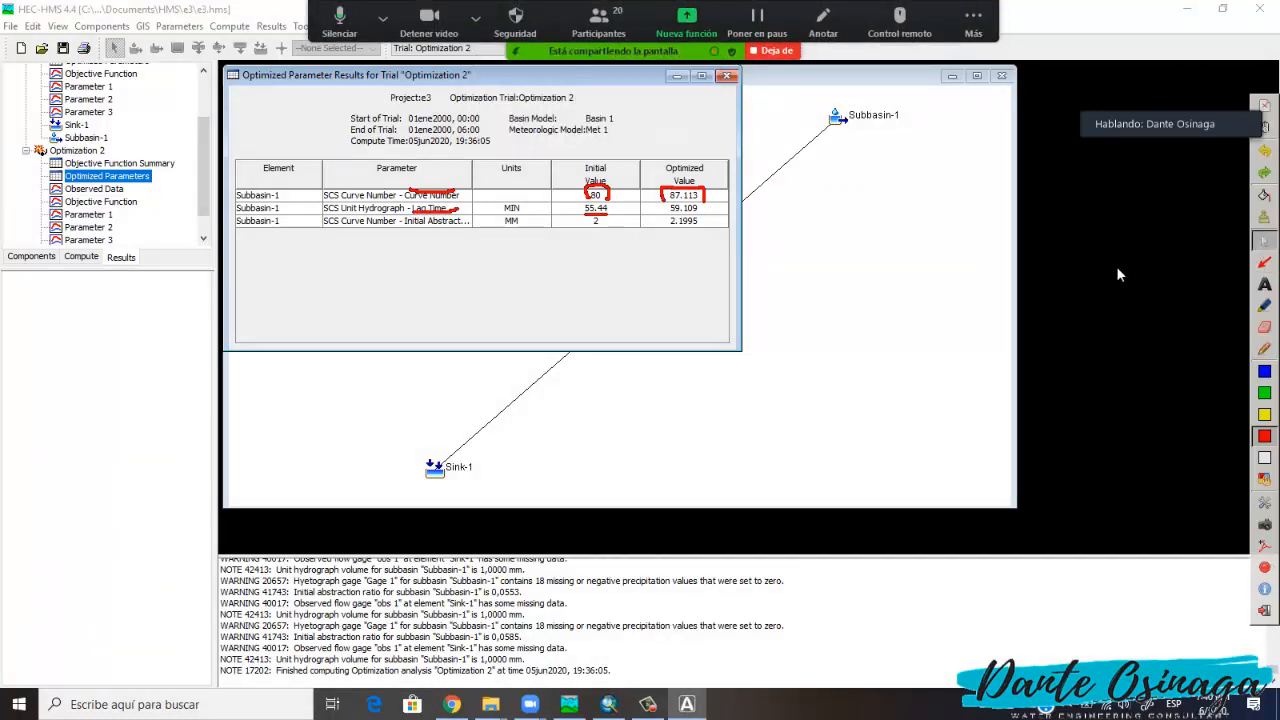
pyautogui.click(1264, 348)
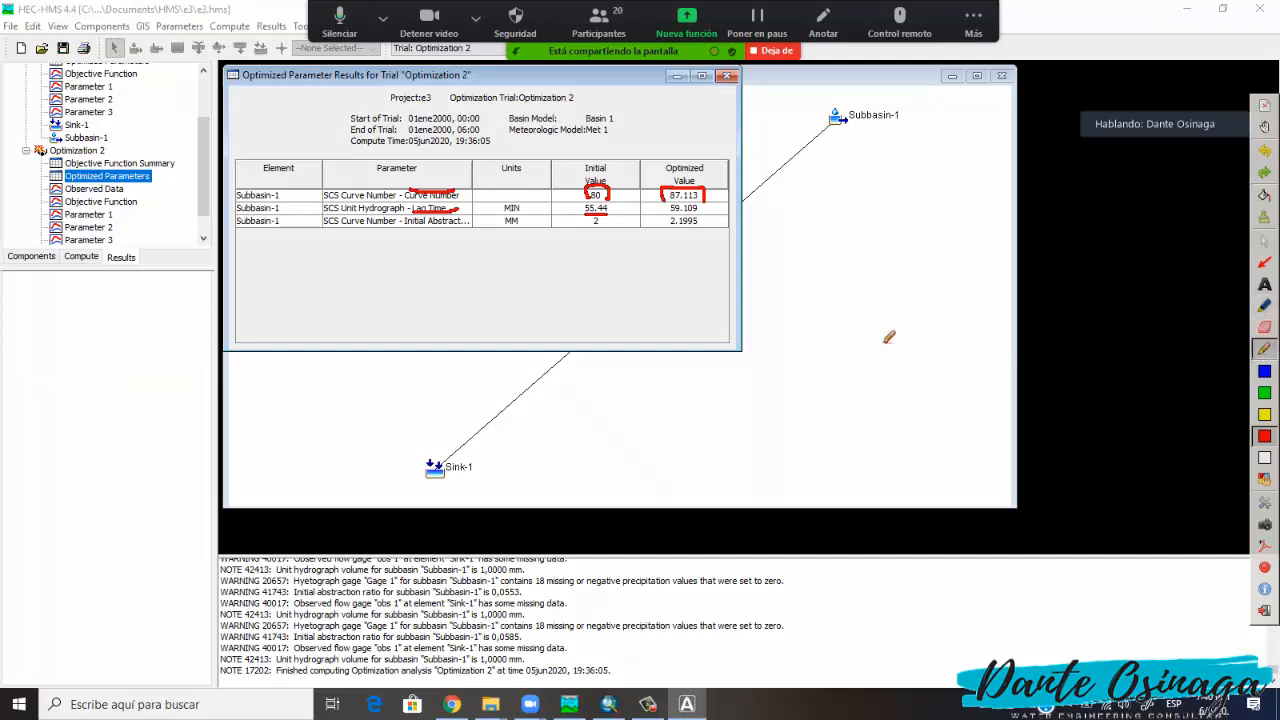
pyautogui.moveTo(670, 214); pyautogui.dragTo(704, 214)
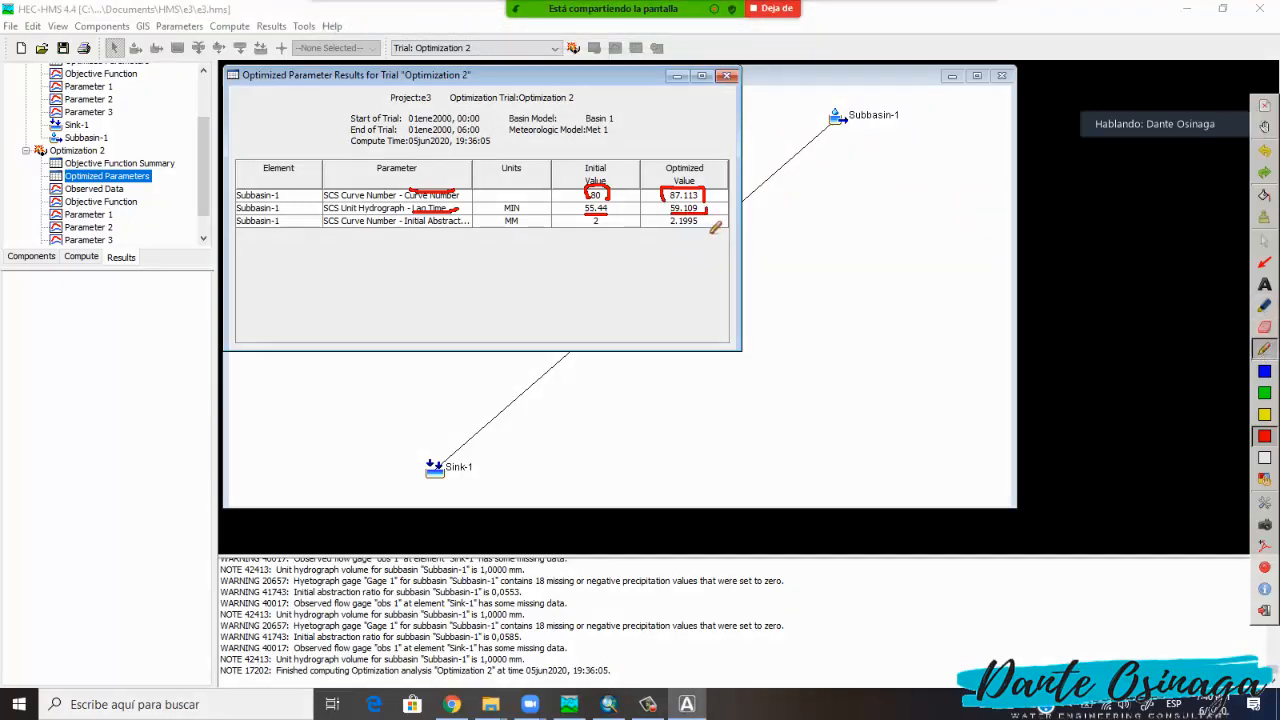
# Mark Initial Abstraction's name, initial value and optimized value in red for Optimization 2, then clear all marks.
pyautogui.moveTo(406, 229)
pyautogui.mouseDown()
pyautogui.moveTo(466, 229)
pyautogui.moveTo(466, 215)
pyautogui.mouseUp()
pyautogui.moveTo(588, 228)
pyautogui.mouseDown()
pyautogui.moveTo(704, 233)
pyautogui.moveTo(704, 222)
pyautogui.mouseUp()
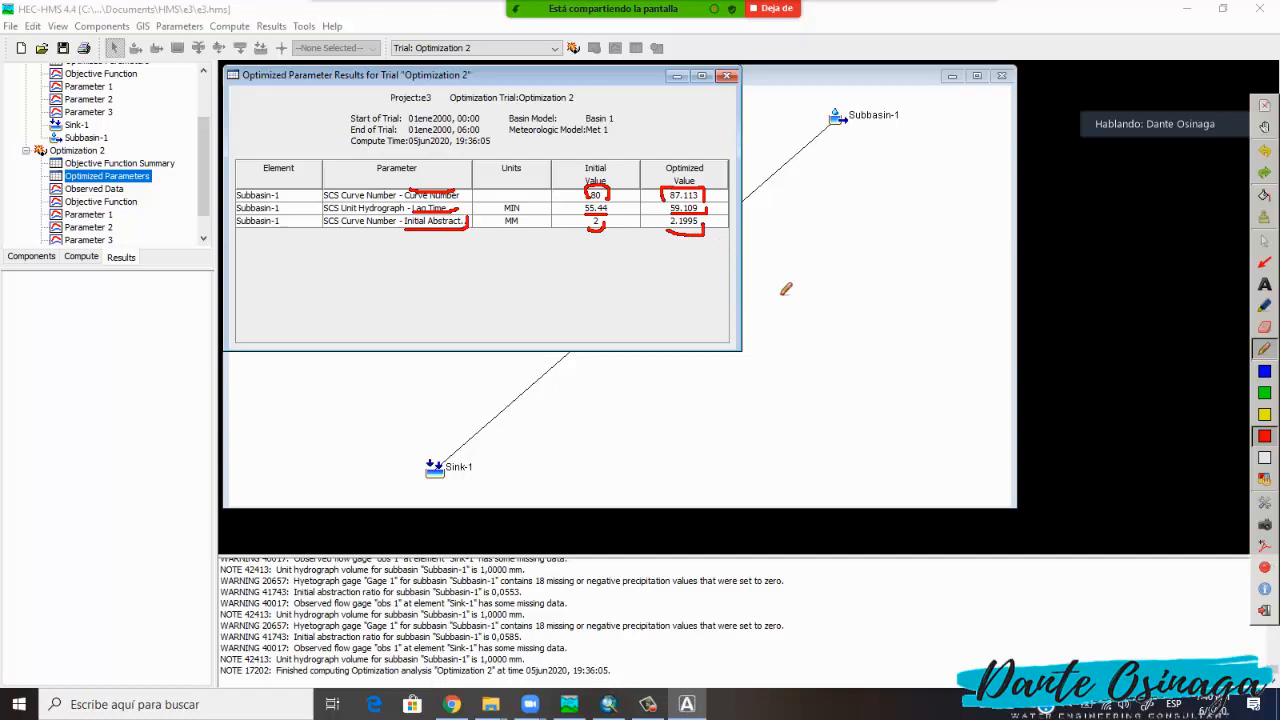
pyautogui.click(1265, 242)
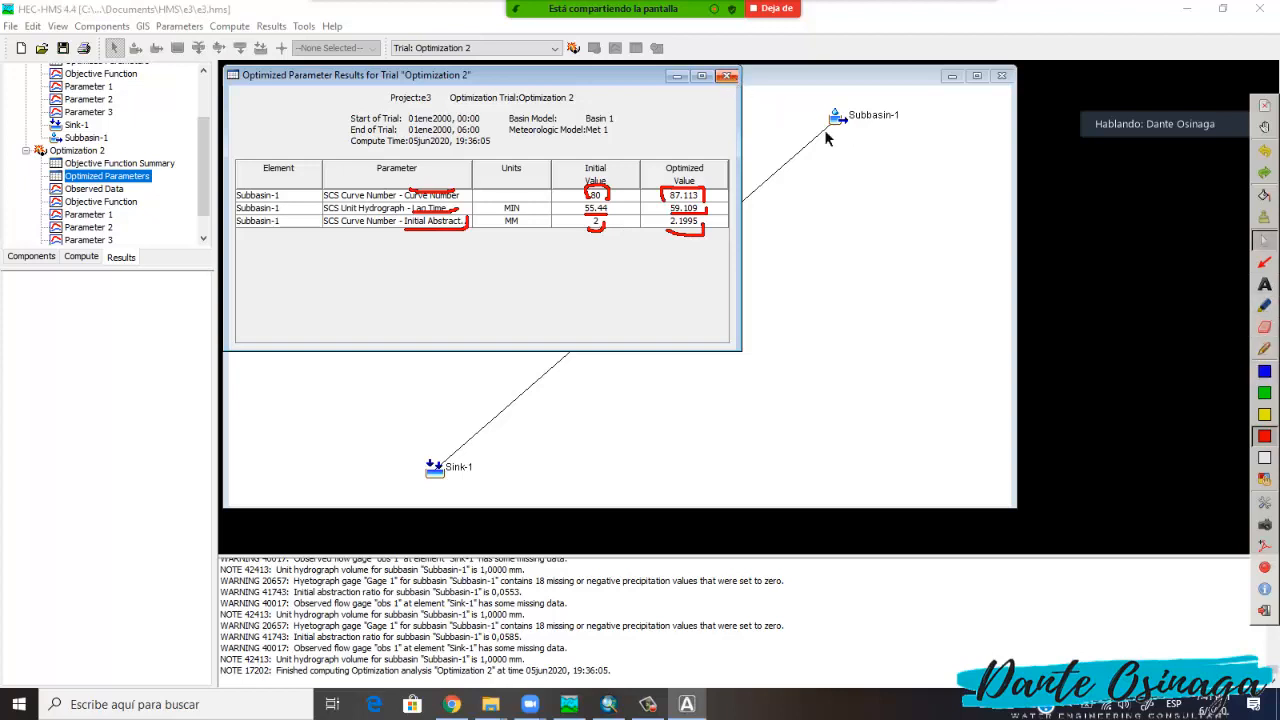
pyautogui.click(1264, 217)
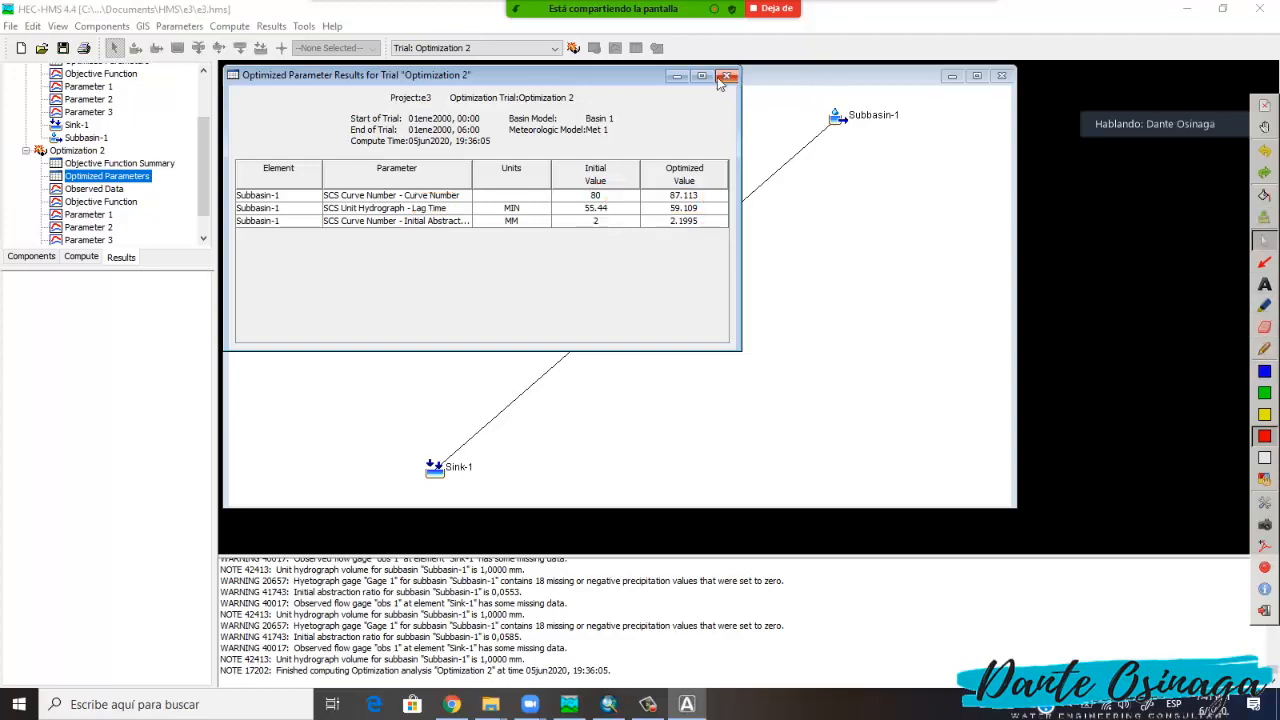
# Place the Optimized Parameter Results of Optimization 1 and 2 side by side, moving the meeting overlay away and closing Optimization 2's Objective Function Results.
pyautogui.scroll(1, 125, 157)
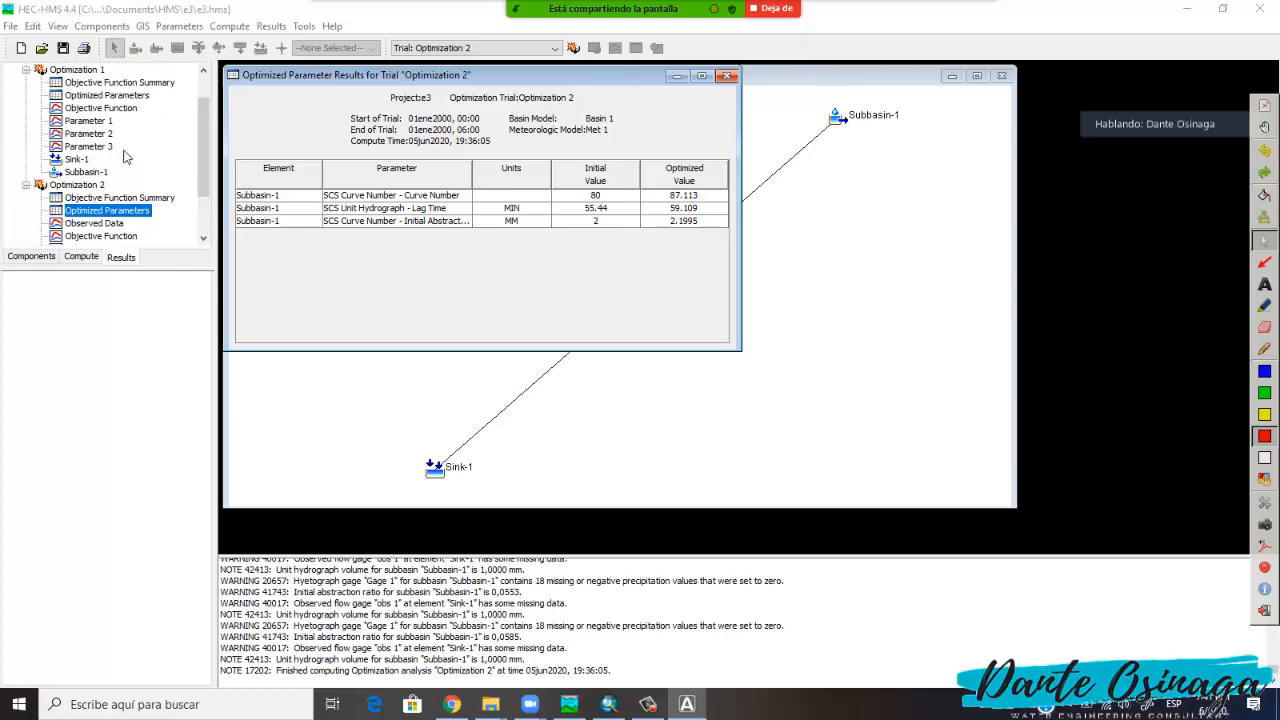
pyautogui.moveTo(365, 75); pyautogui.dragTo(898, 80)
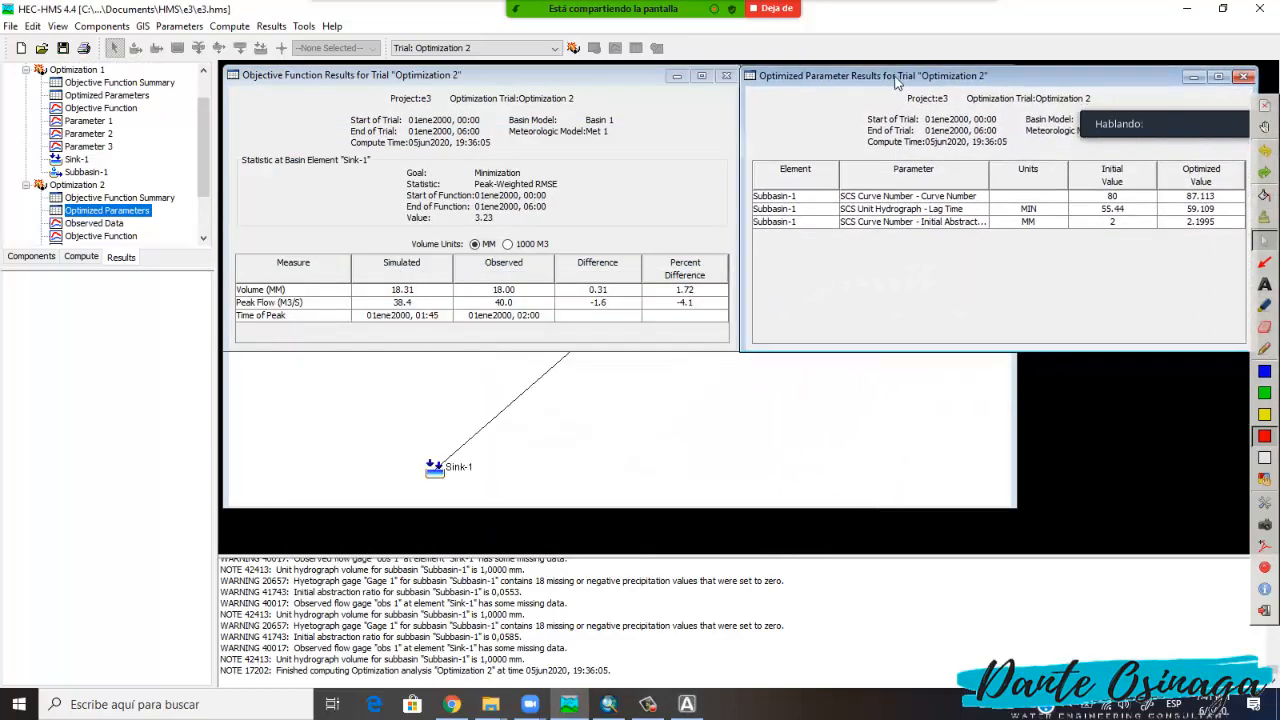
pyautogui.moveTo(1108, 106)
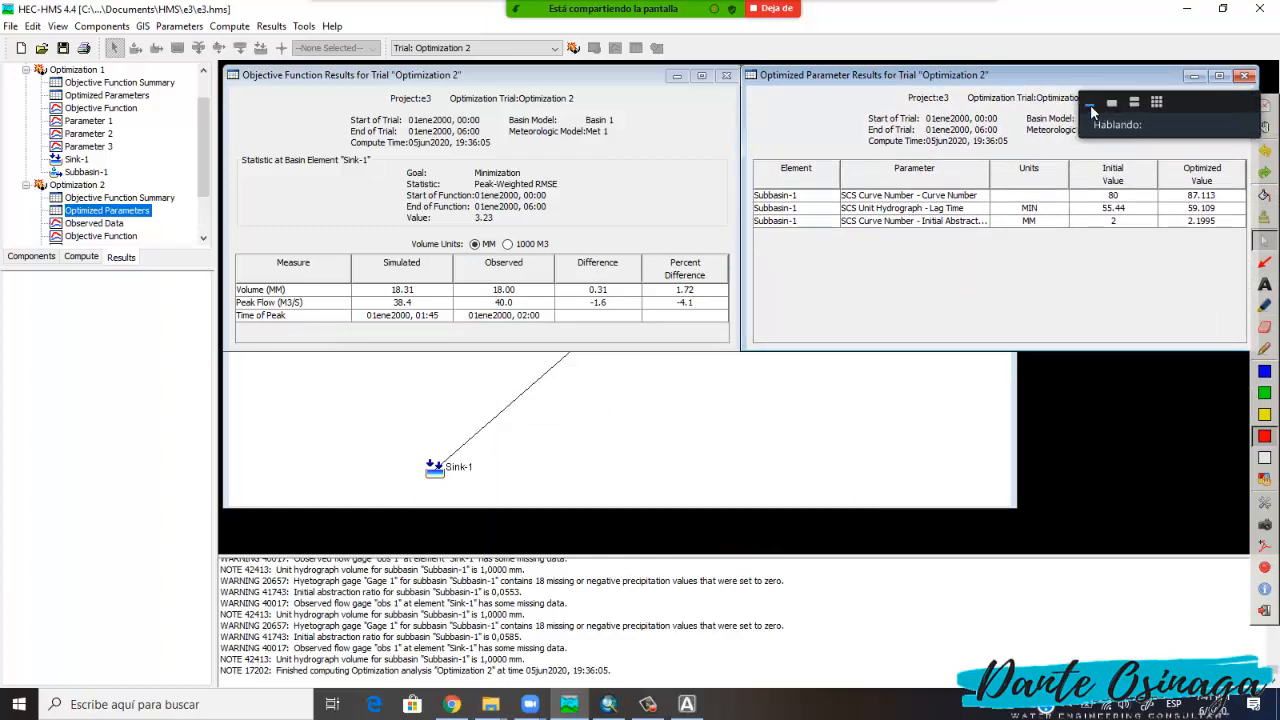
pyautogui.moveTo(1092, 107); pyautogui.dragTo(1080, 645)
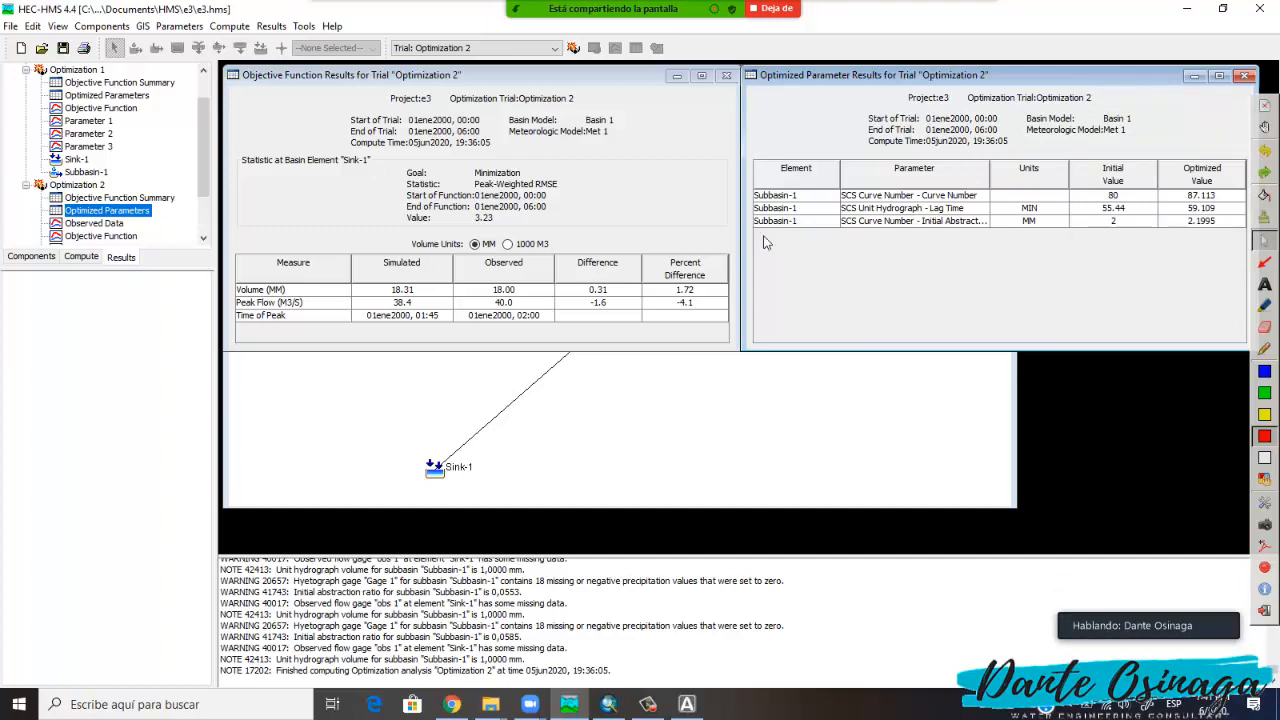
pyautogui.click(726, 77)
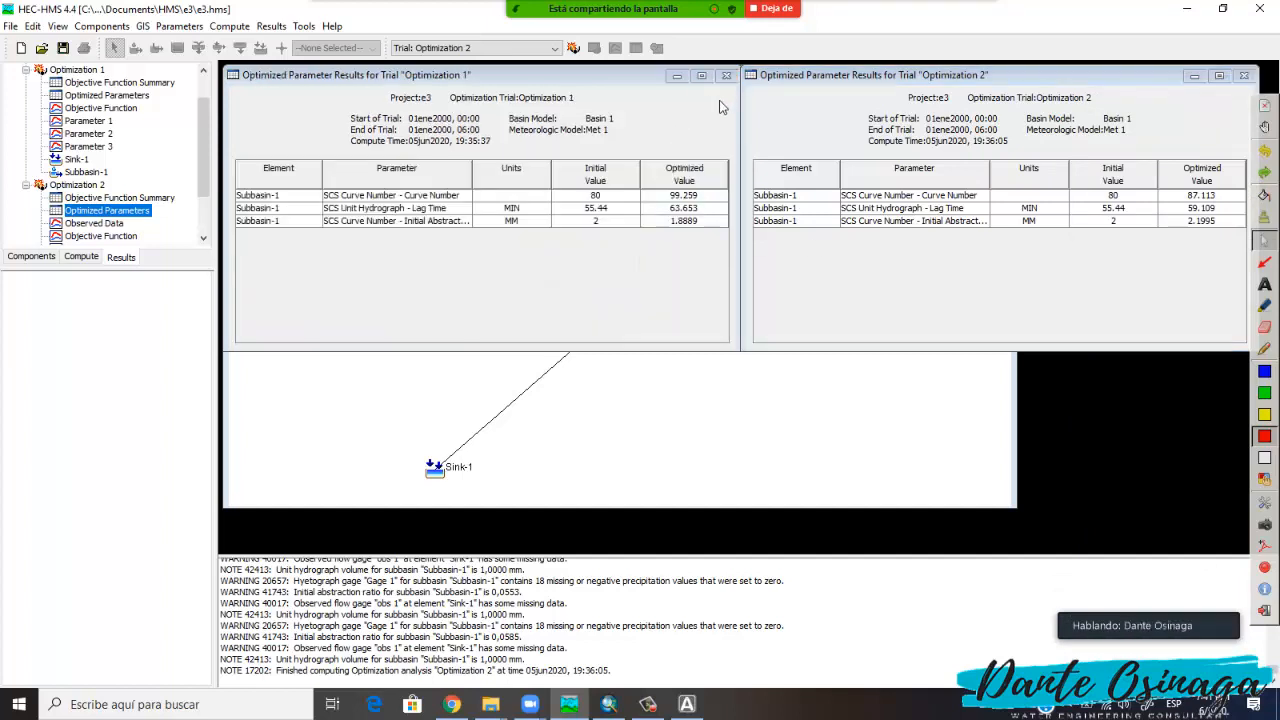
# Underline both trial names in red and bracket the optimized values of Optimization 1 and Optimization 2 for comparison.
pyautogui.click(1264, 348)
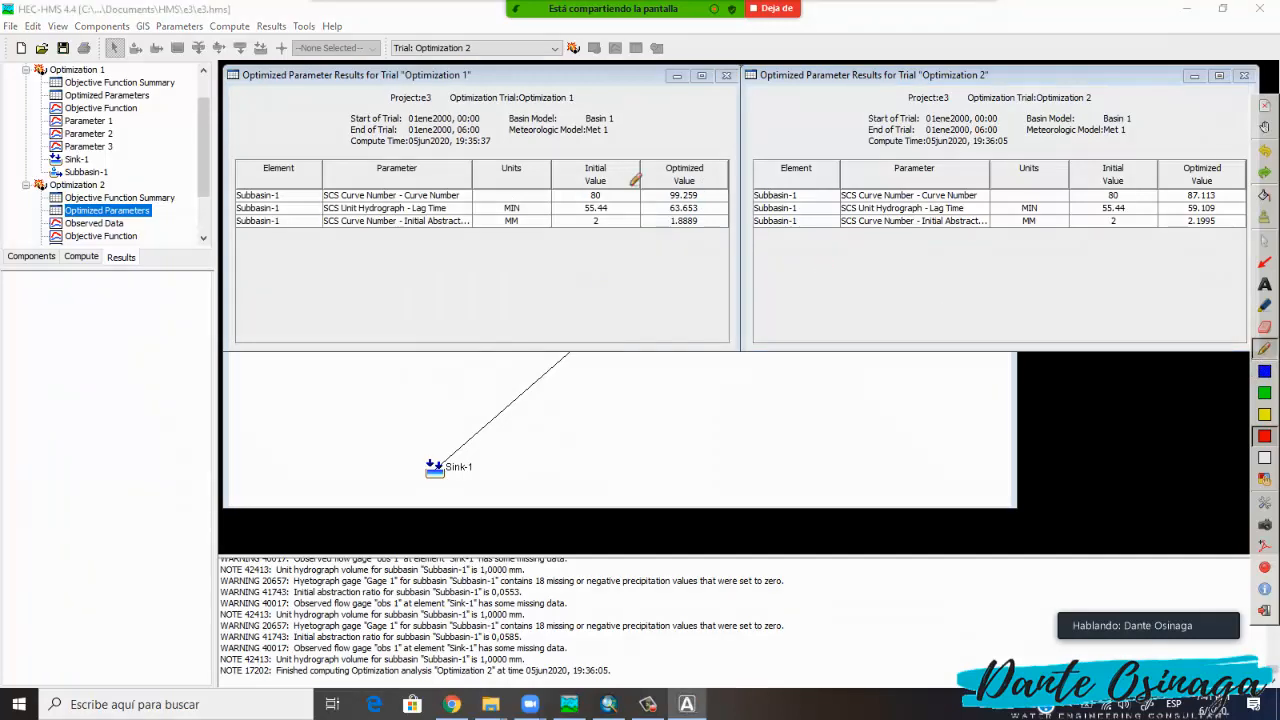
pyautogui.moveTo(518, 104); pyautogui.dragTo(573, 104)
pyautogui.moveTo(1036, 105); pyautogui.dragTo(1092, 105)
pyautogui.moveTo(676, 187); pyautogui.dragTo(680, 230)
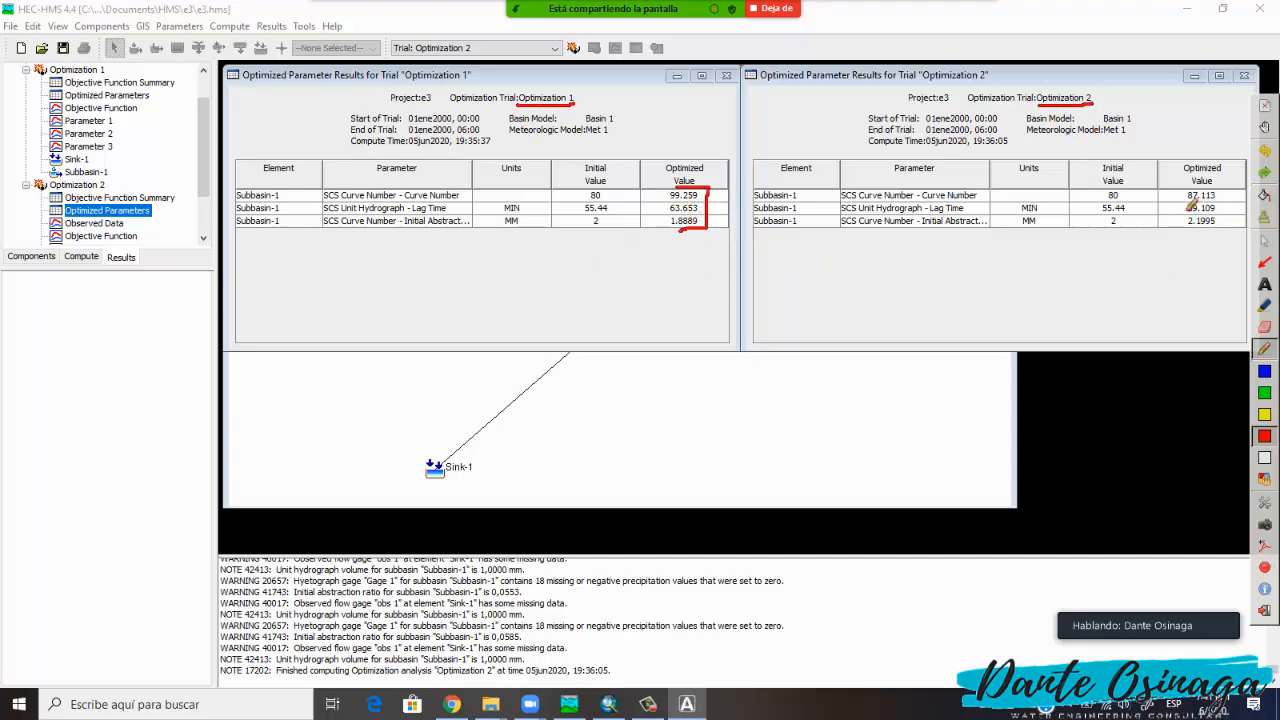
pyautogui.moveTo(1190, 204)
pyautogui.mouseDown()
pyautogui.moveTo(1232, 205)
pyautogui.moveTo(1224, 252)
pyautogui.moveTo(1191, 252)
pyautogui.mouseUp()
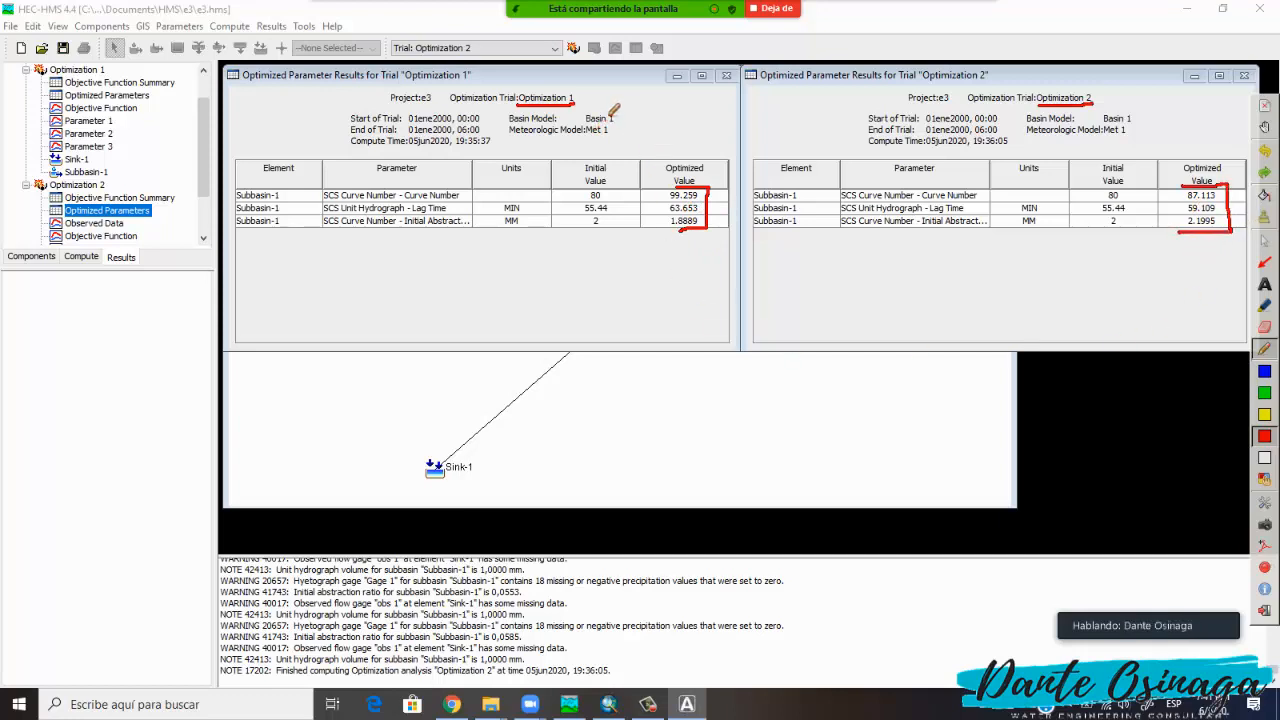
# Write "MAX" in red beside Optimization 1 and "MIN" beside Optimization 2, and circle Sink-1 in the basin model.
pyautogui.moveTo(604, 90)
pyautogui.mouseDown()
pyautogui.moveTo(604, 108)
pyautogui.moveTo(641, 92)
pyautogui.moveTo(659, 123)
pyautogui.moveTo(654, 108)
pyautogui.moveTo(718, 137)
pyautogui.mouseUp()
pyautogui.moveTo(689, 96); pyautogui.dragTo(676, 145)
pyautogui.moveTo(1132, 88)
pyautogui.mouseDown()
pyautogui.moveTo(1132, 108)
pyautogui.moveTo(1166, 116)
pyautogui.moveTo(1197, 88)
pyautogui.mouseUp()
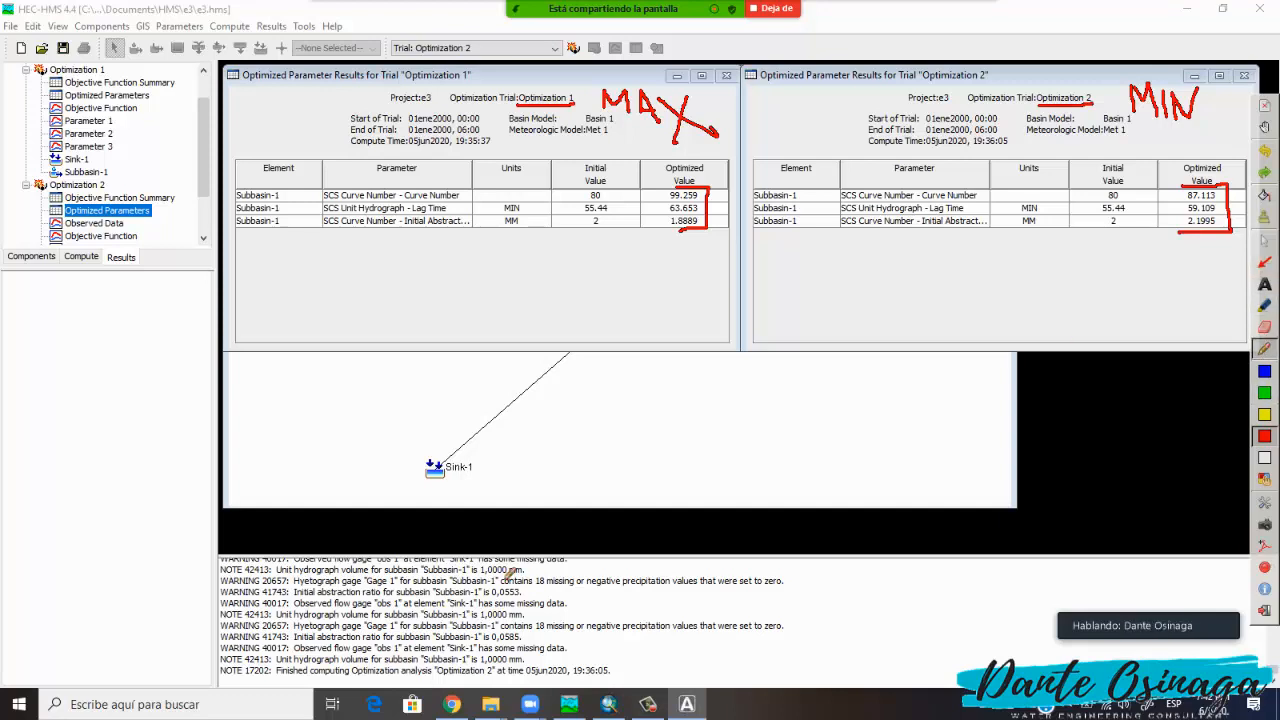
pyautogui.moveTo(484, 450)
pyautogui.mouseDown()
pyautogui.moveTo(410, 456)
pyautogui.moveTo(448, 505)
pyautogui.moveTo(493, 497)
pyautogui.mouseUp()
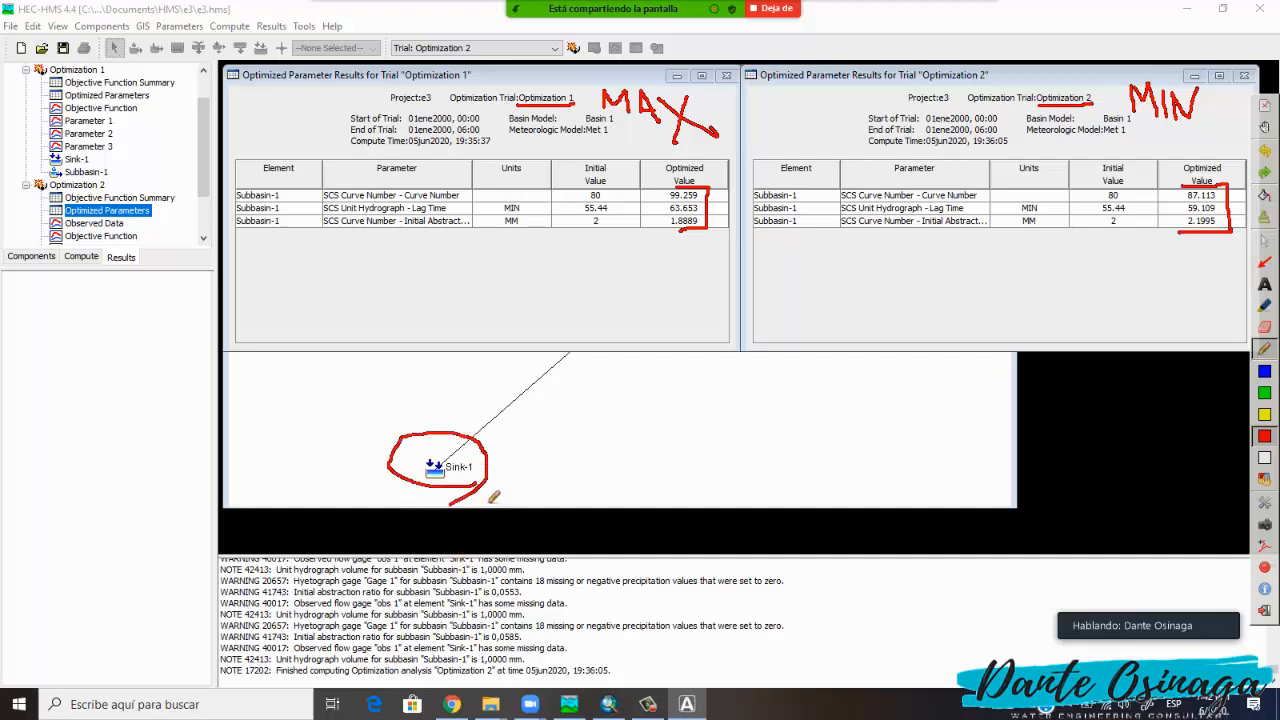
# Close the Optimized Parameter Results of Optimization 2 and Optimization 1.
pyautogui.click(1264, 241)
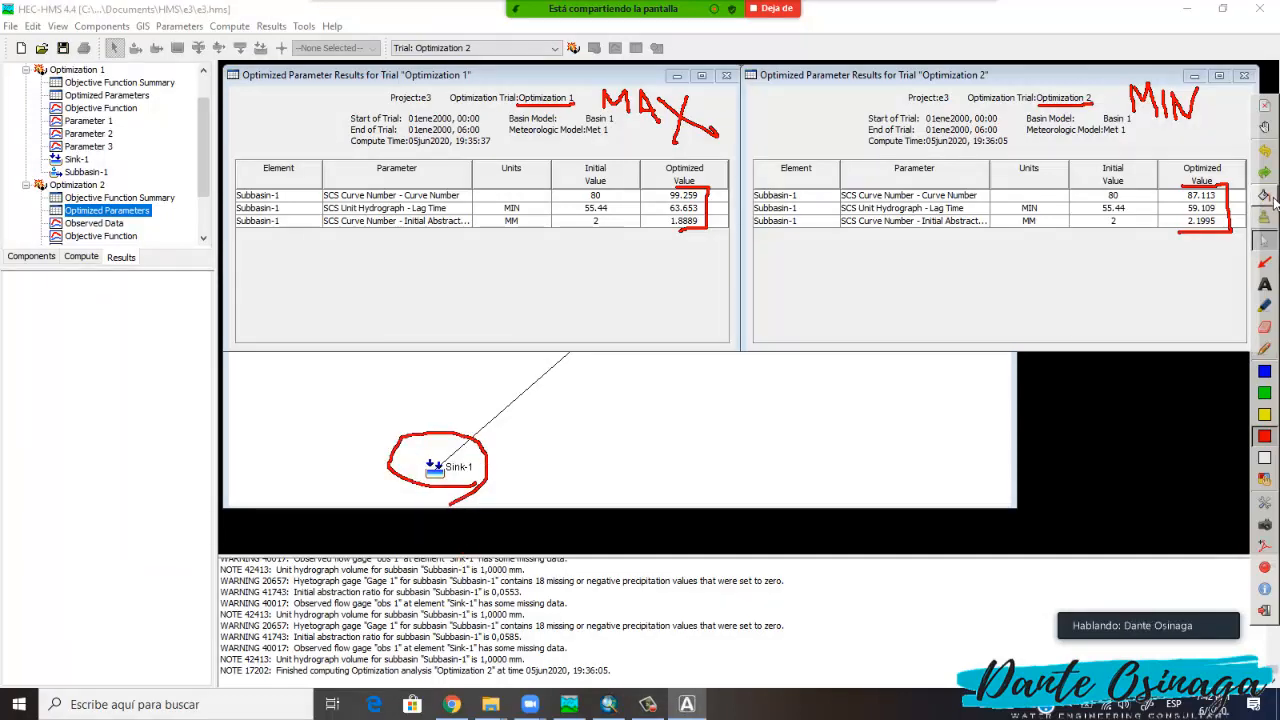
pyautogui.click(1243, 75)
pyautogui.click(726, 76)
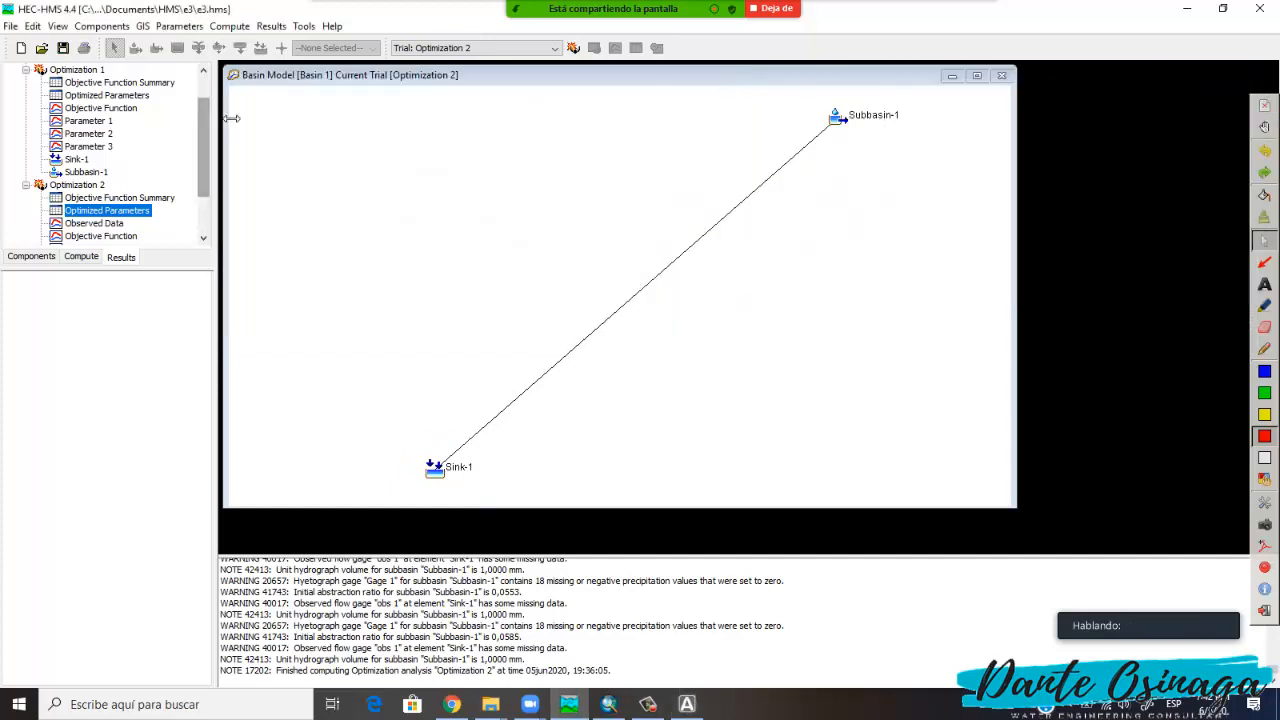
# Expand the Sink-1 results under Optimization 2 and under Optimization 1.
pyautogui.scroll(-3, 168, 196)
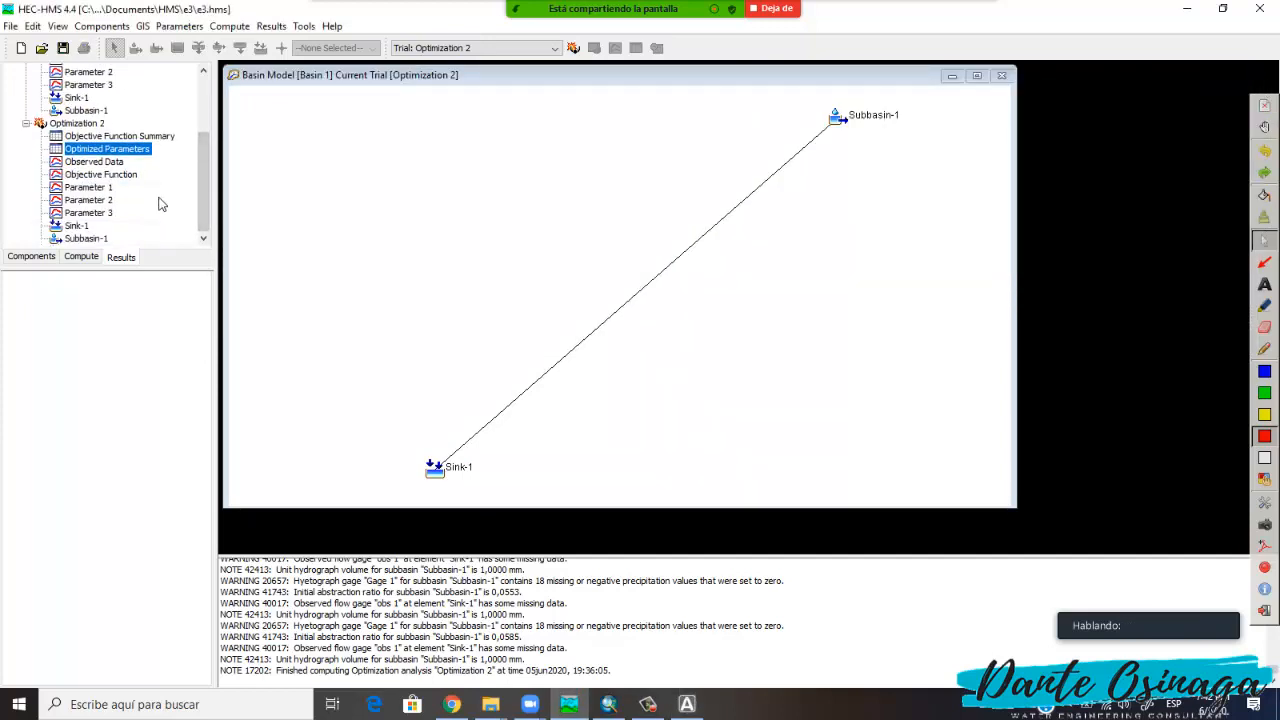
pyautogui.doubleClick(77, 226)
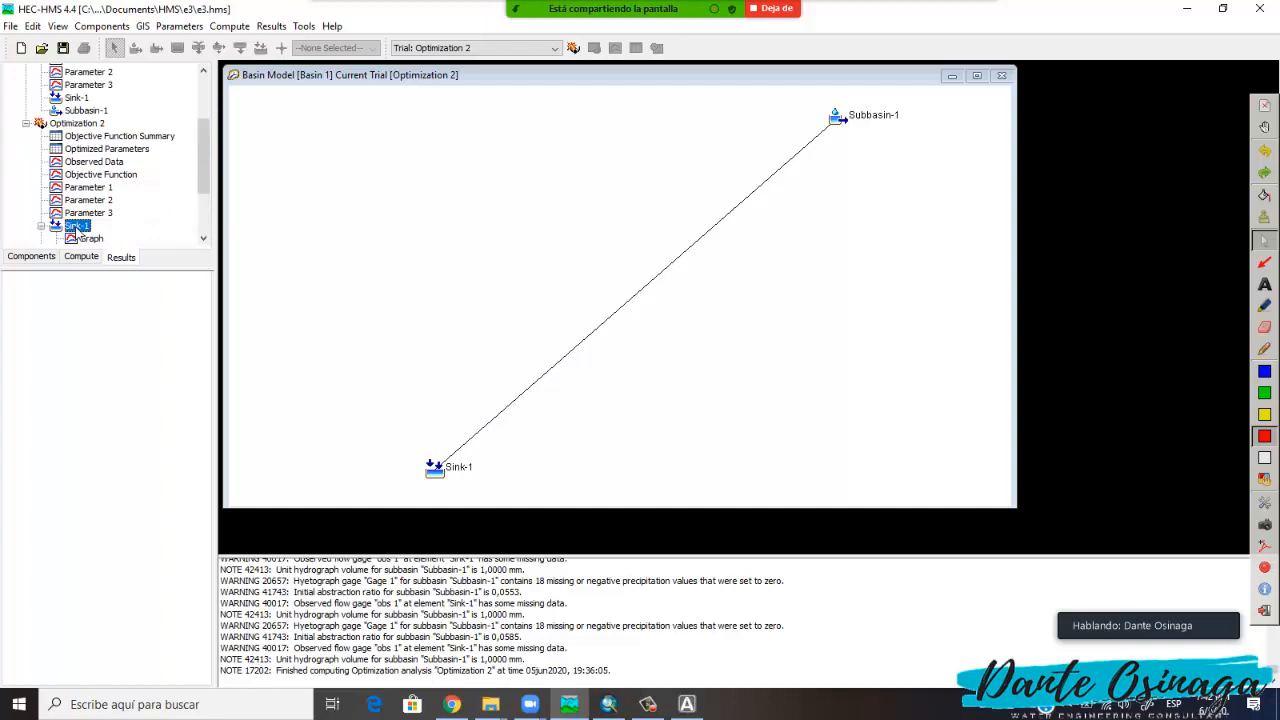
pyautogui.doubleClick(76, 98)
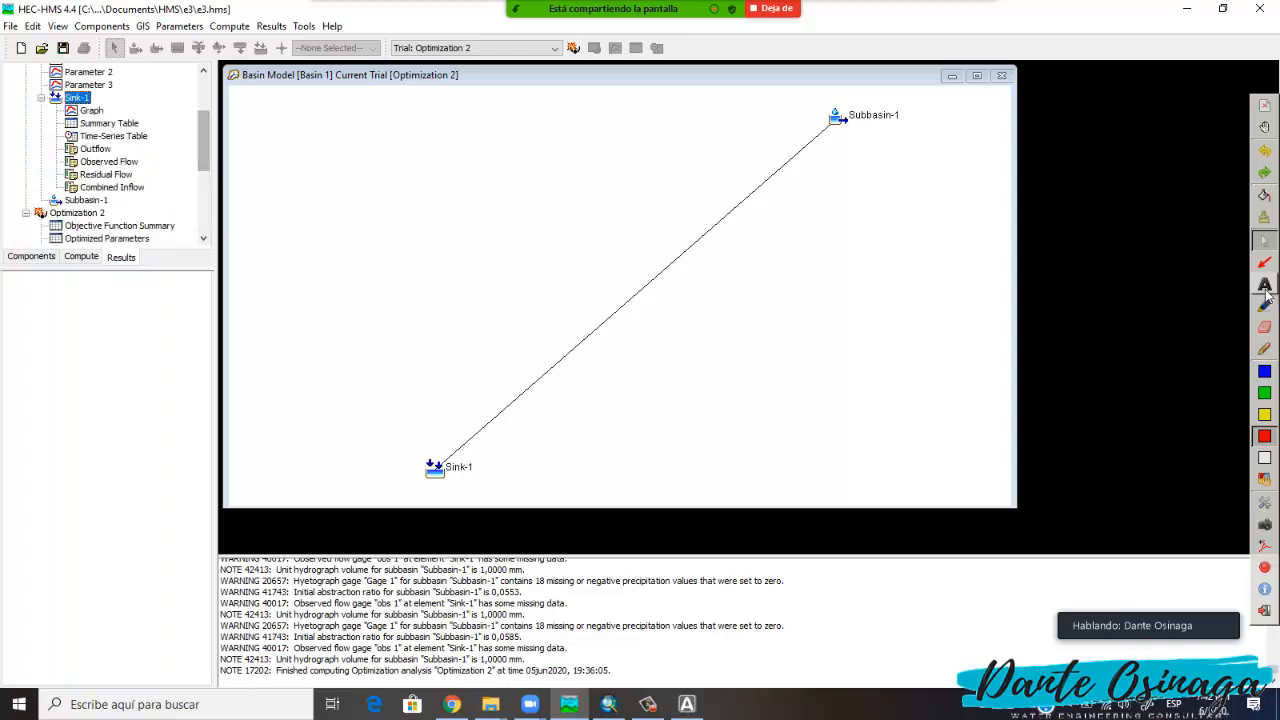
# Point a red arrow at Optimization 1's Sink-1, clear it, and open that sink's graph.
pyautogui.click(1264, 348)
pyautogui.moveTo(94, 99); pyautogui.dragTo(134, 99)
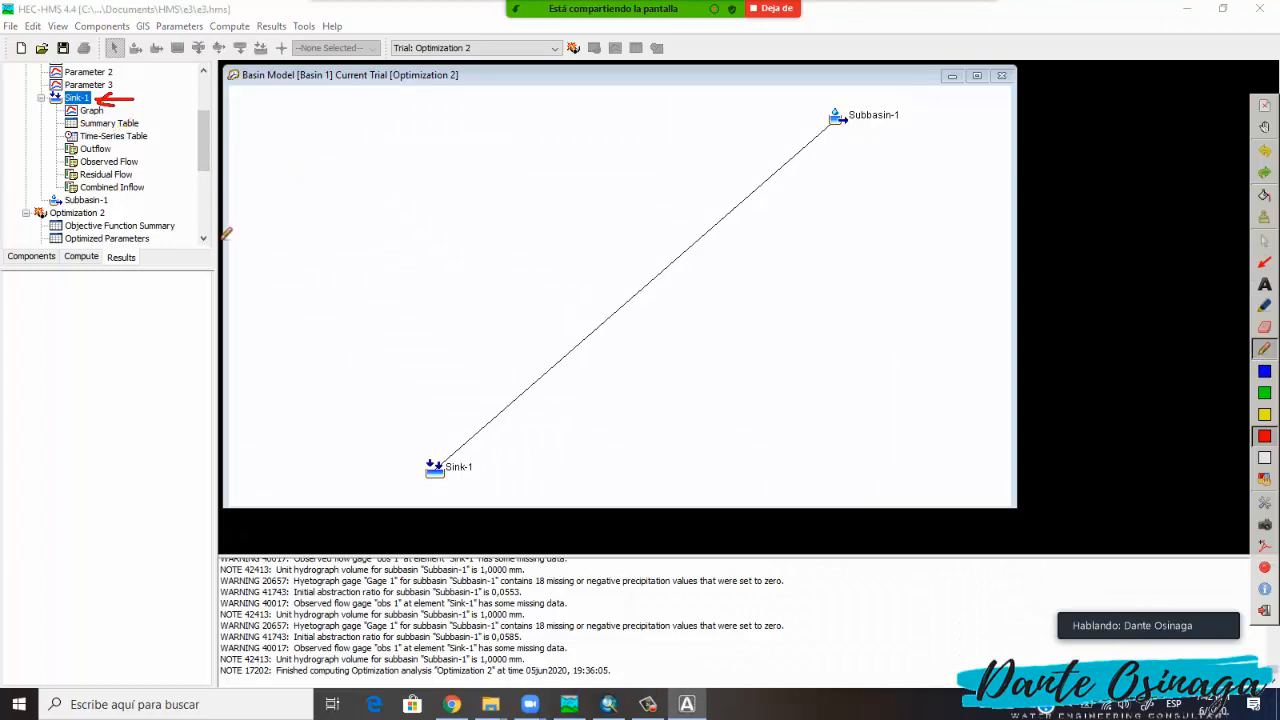
pyautogui.click(1264, 218)
pyautogui.click(1264, 240)
pyautogui.click(91, 111)
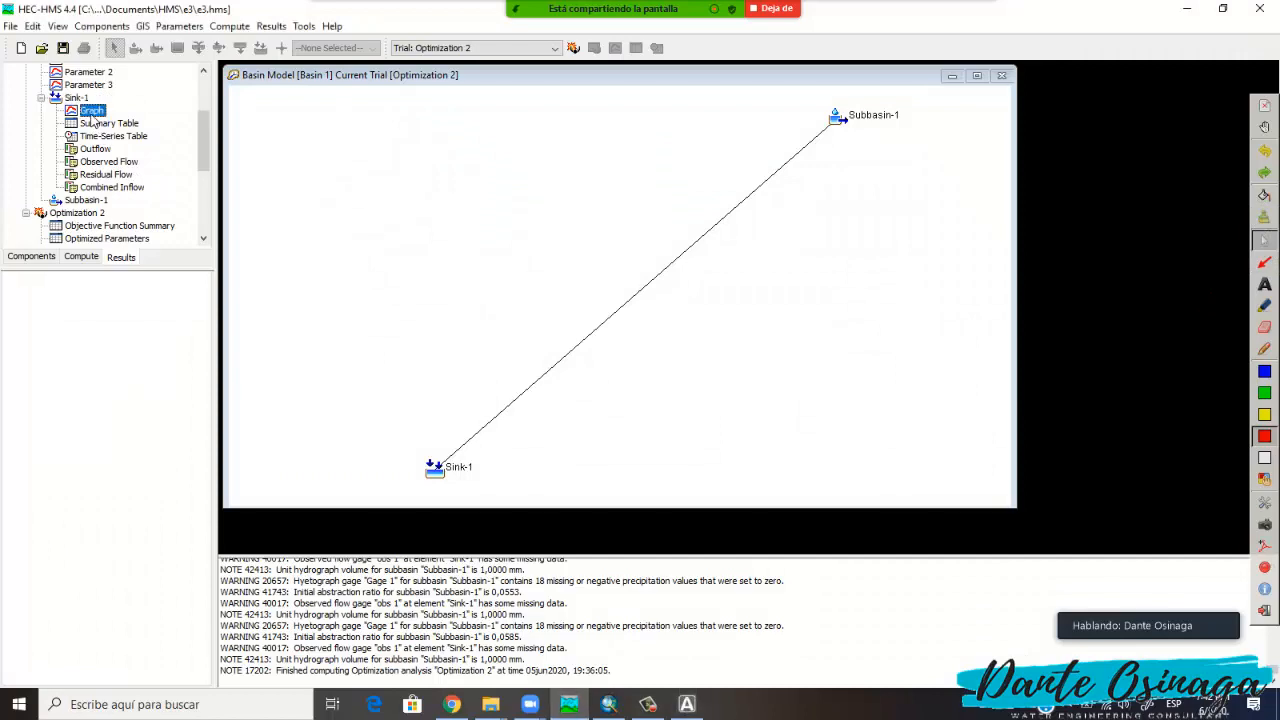
# Label the black curve "med" and the blue curve "max" in red, bracket the gap between their peaks, then clear all marks.
pyautogui.click(1264, 348)
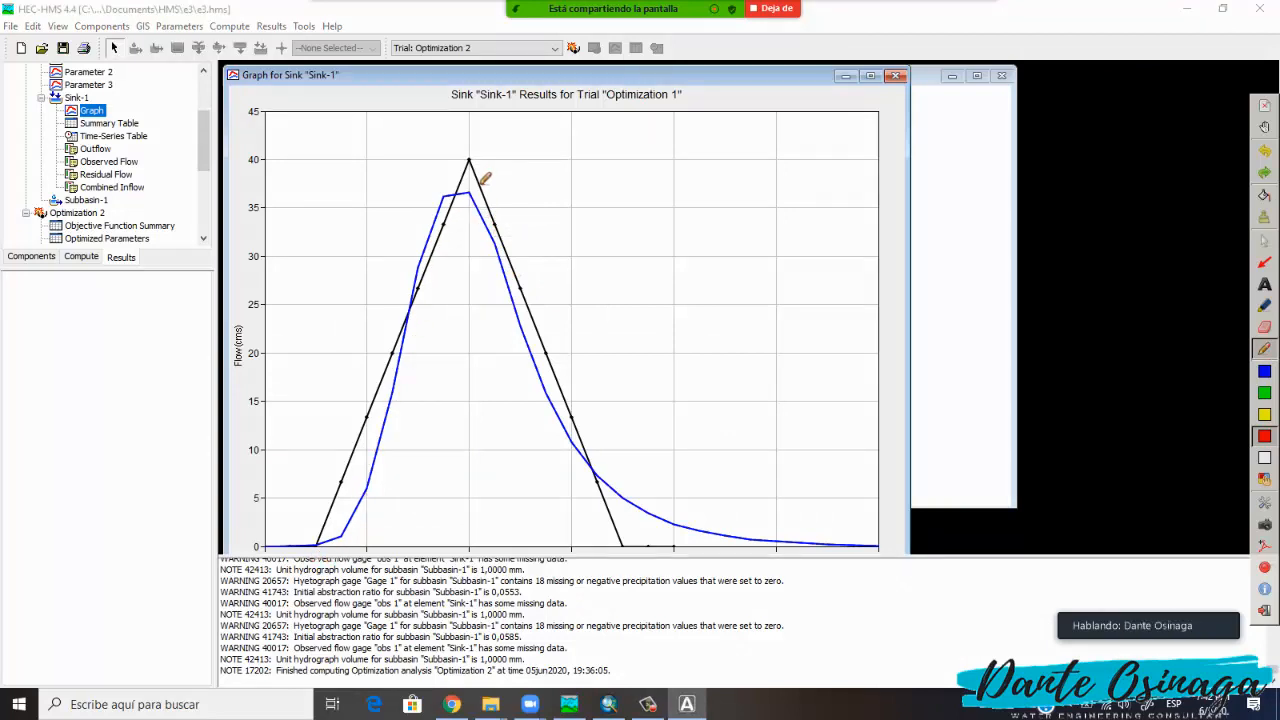
pyautogui.moveTo(484, 182); pyautogui.dragTo(516, 180)
pyautogui.moveTo(523, 286)
pyautogui.mouseDown()
pyautogui.moveTo(565, 236)
pyautogui.moveTo(584, 245)
pyautogui.moveTo(634, 231)
pyautogui.moveTo(622, 200)
pyautogui.moveTo(637, 231)
pyautogui.mouseUp()
pyautogui.moveTo(648, 177); pyautogui.dragTo(658, 212)
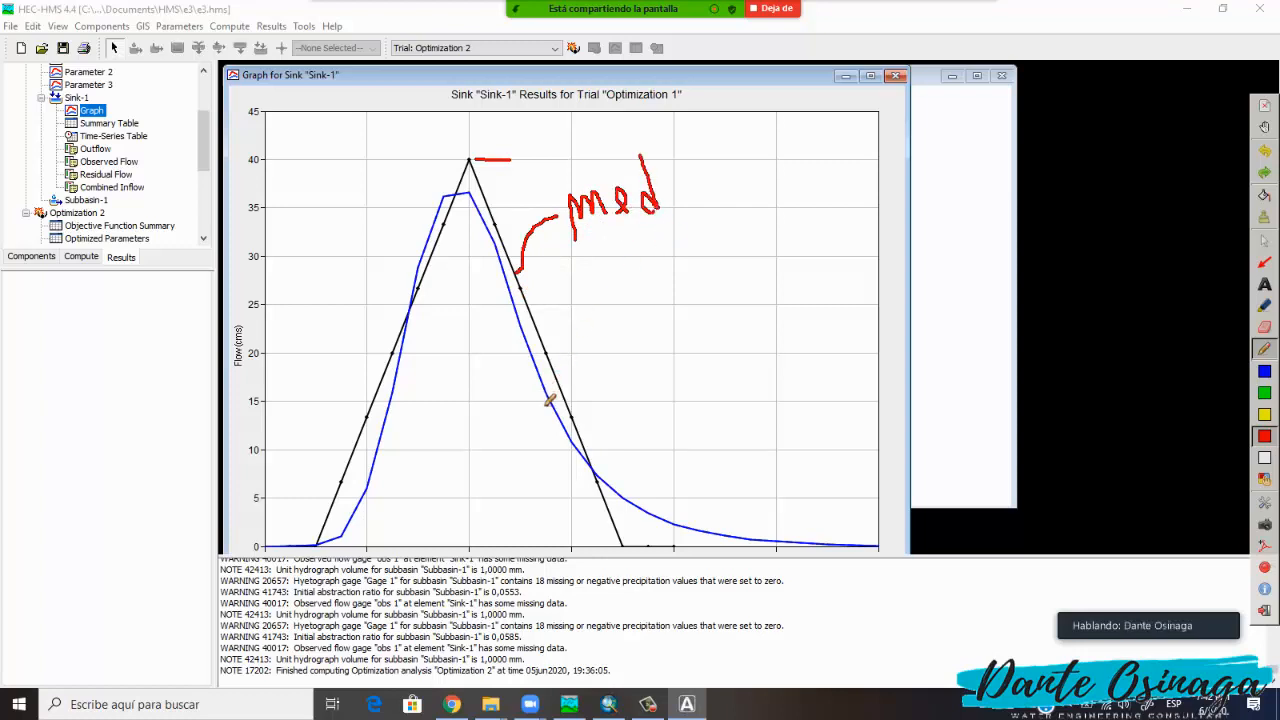
pyautogui.moveTo(541, 380)
pyautogui.mouseDown()
pyautogui.moveTo(660, 318)
pyautogui.moveTo(673, 330)
pyautogui.moveTo(704, 322)
pyautogui.moveTo(706, 292)
pyautogui.moveTo(738, 311)
pyautogui.moveTo(722, 322)
pyautogui.mouseUp()
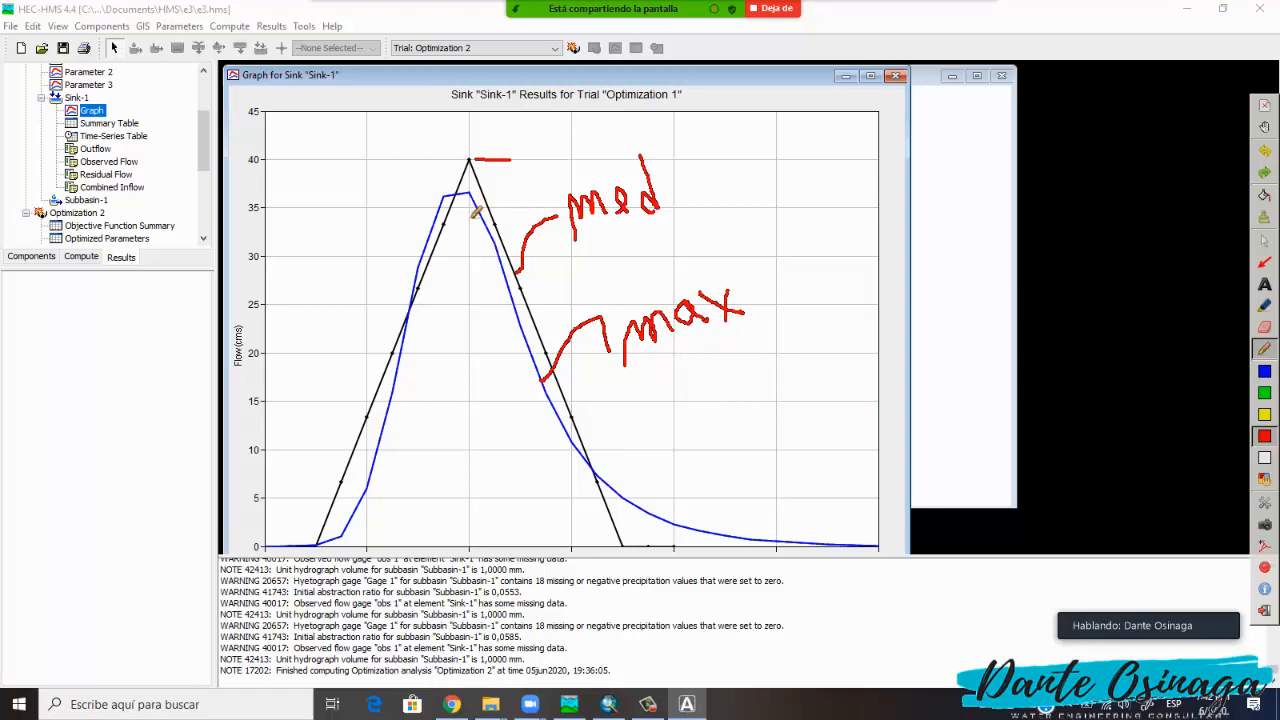
pyautogui.moveTo(466, 192)
pyautogui.mouseDown()
pyautogui.moveTo(520, 185)
pyautogui.moveTo(508, 210)
pyautogui.mouseUp()
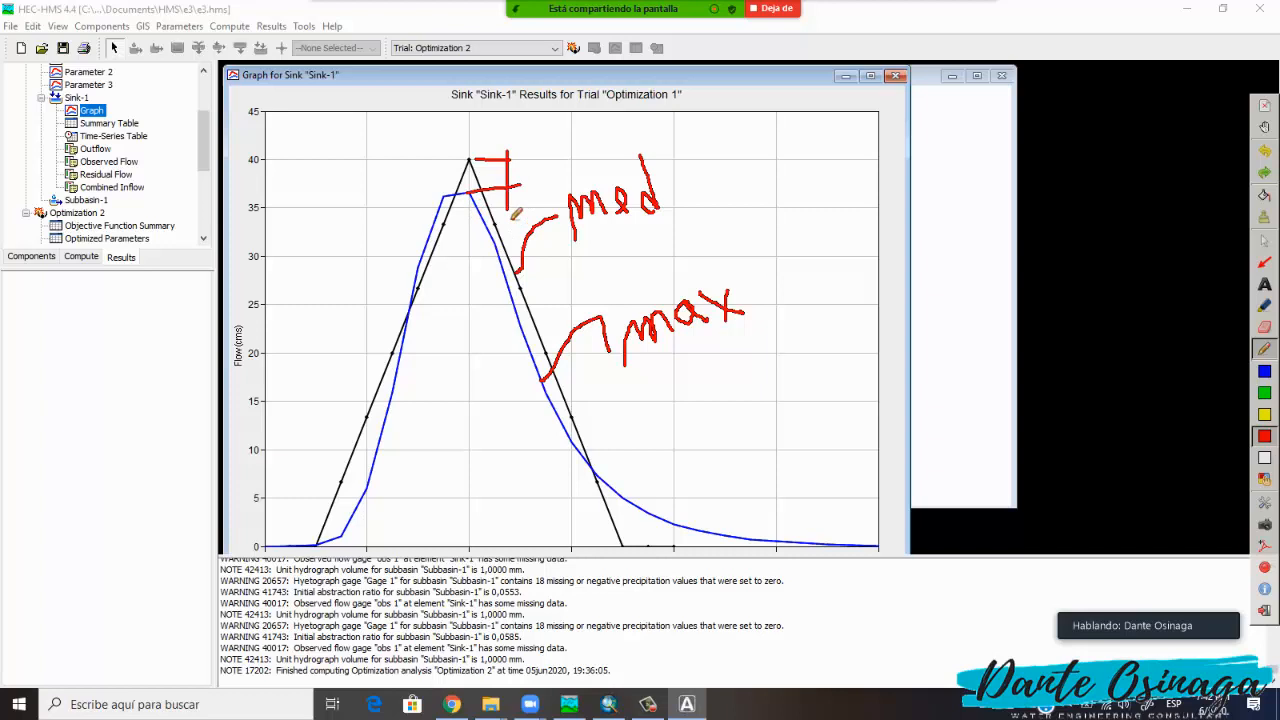
pyautogui.click(1265, 219)
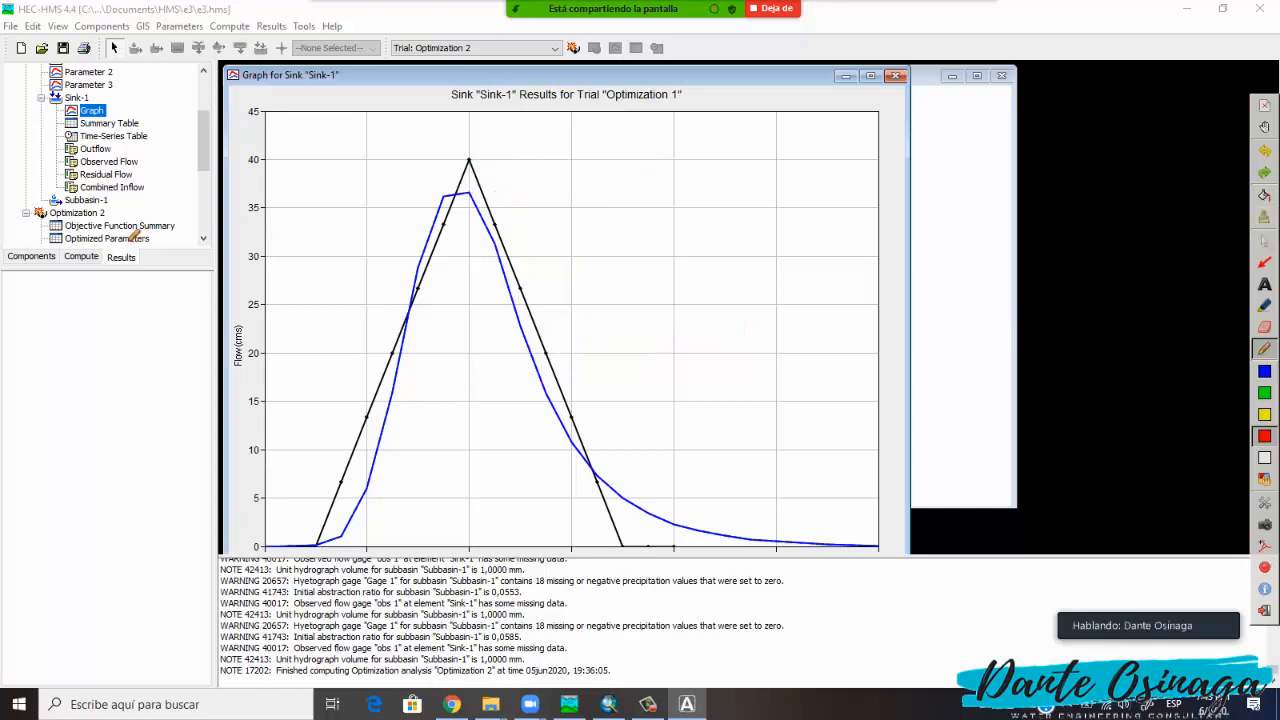
# Open the Sink-1 graph of Optimization 2 and mark the trial name in its title in red.
pyautogui.scroll(-3, 96, 147)
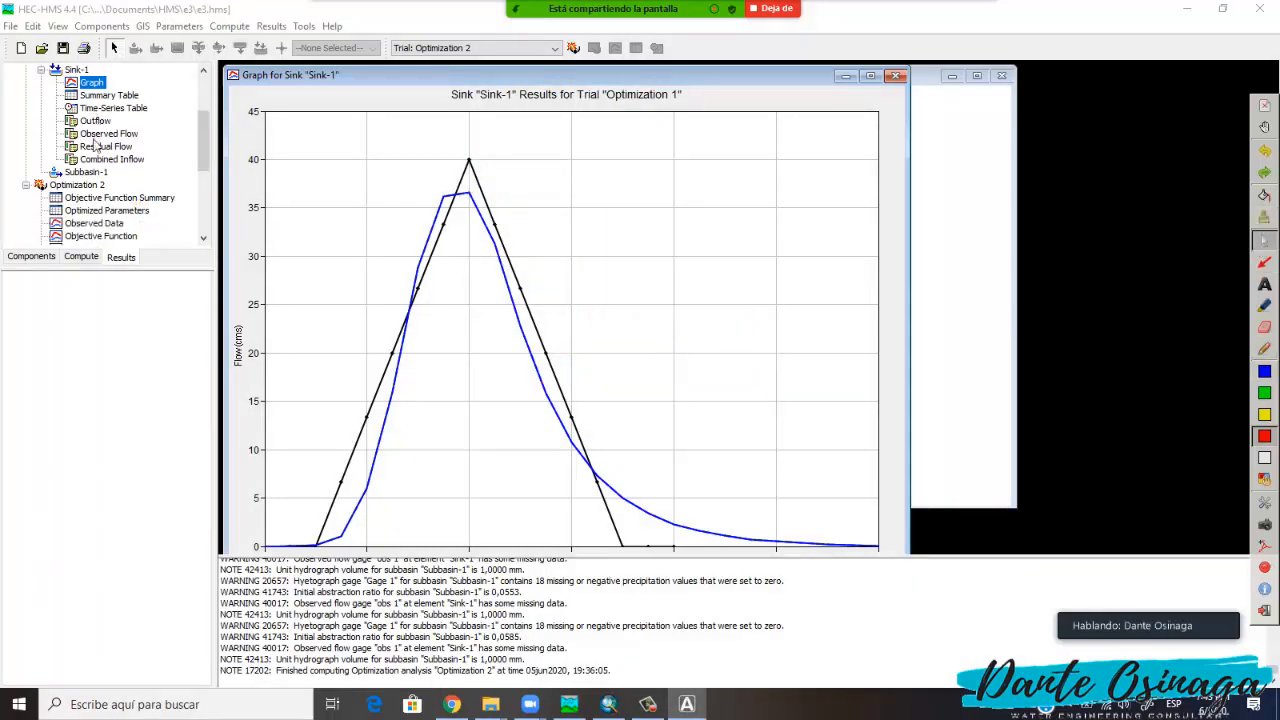
pyautogui.scroll(-1, 96, 150)
pyautogui.click(90, 187)
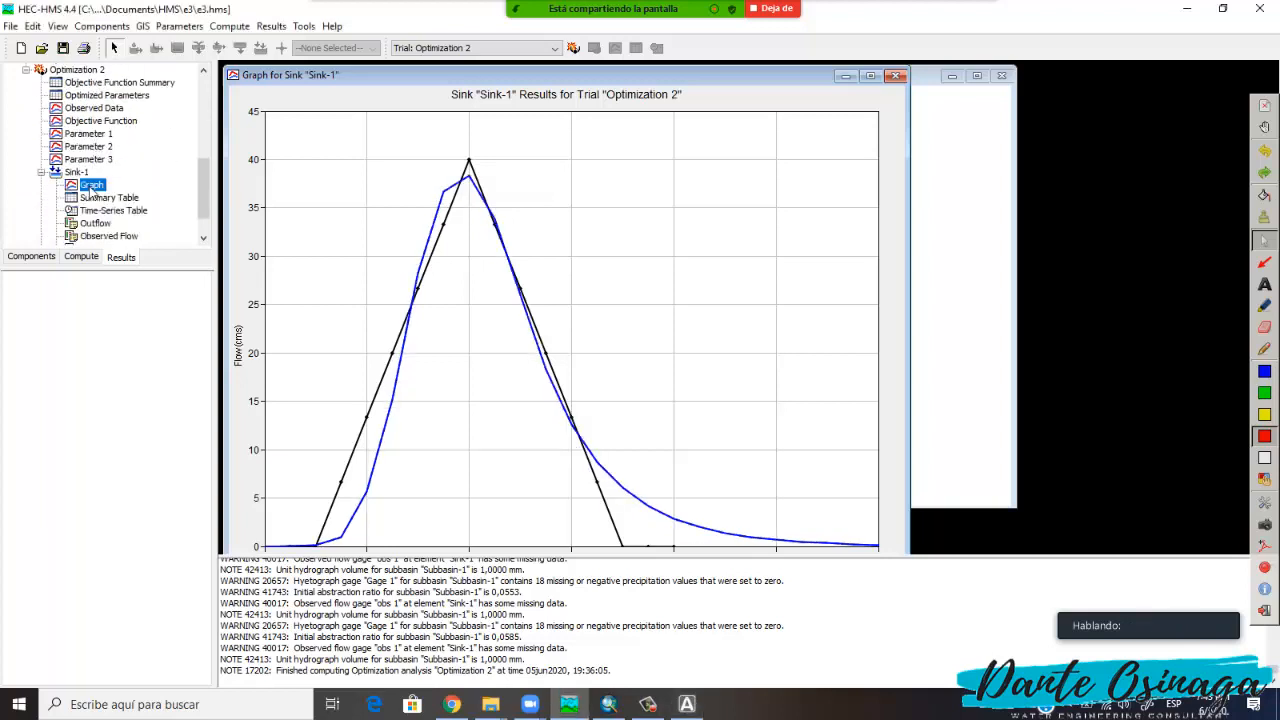
pyautogui.click(1264, 349)
pyautogui.moveTo(608, 107)
pyautogui.mouseDown()
pyautogui.moveTo(698, 100)
pyautogui.moveTo(683, 81)
pyautogui.moveTo(606, 80)
pyautogui.mouseUp()
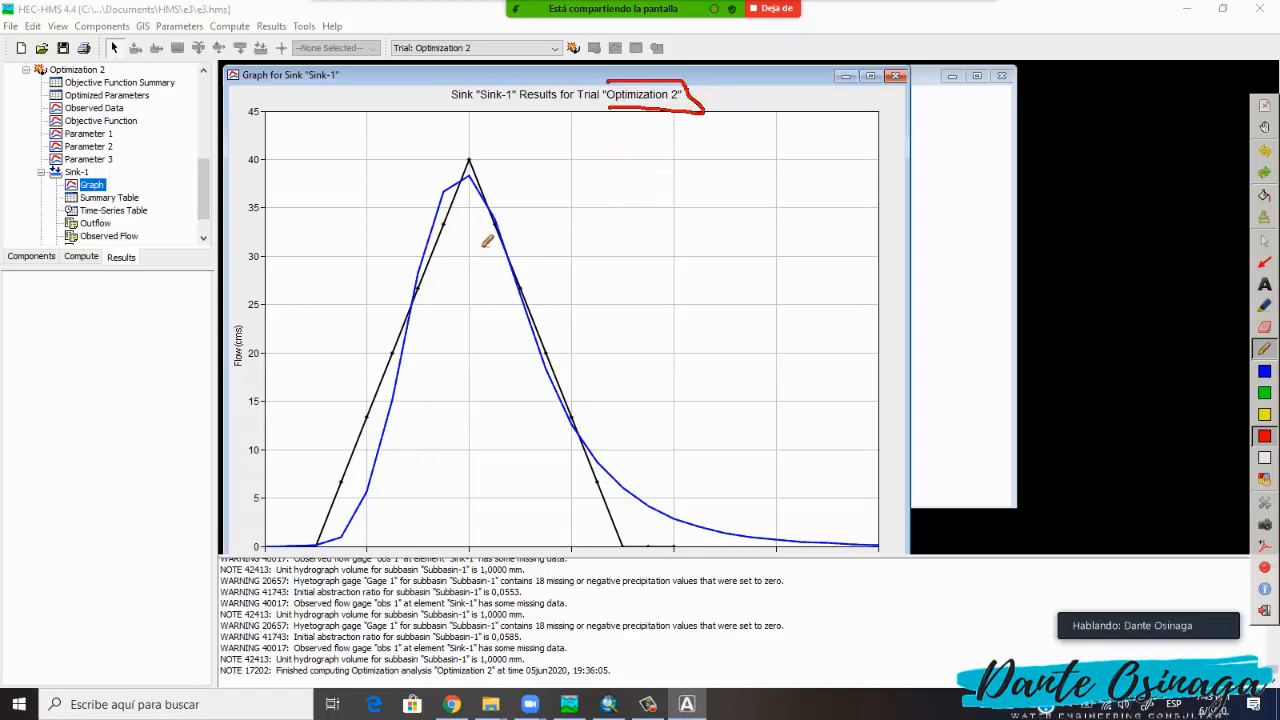
# Mark the gaps between Optimization 2's curves on the rising limb, falling limb and peak in red, then clear all marks.
pyautogui.moveTo(474, 158); pyautogui.dragTo(504, 156)
pyautogui.moveTo(556, 376)
pyautogui.mouseDown()
pyautogui.moveTo(535, 322)
pyautogui.moveTo(550, 385)
pyautogui.moveTo(557, 376)
pyautogui.mouseUp()
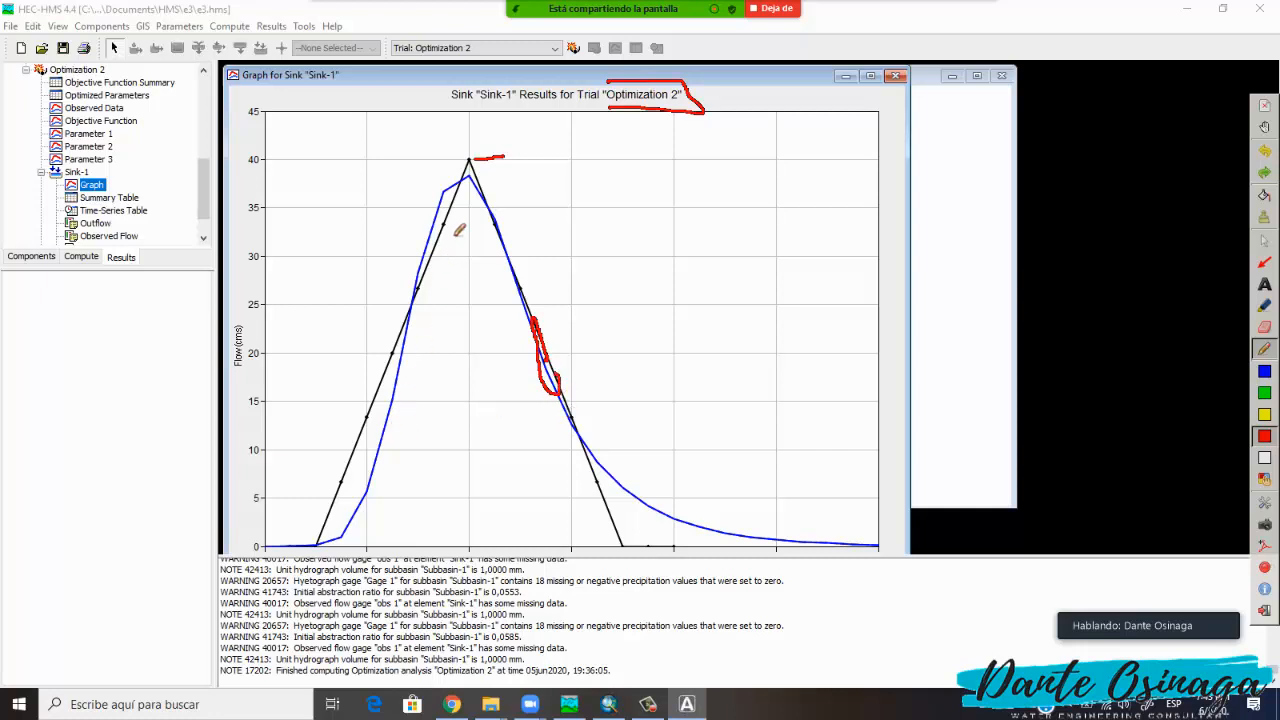
pyautogui.moveTo(397, 331)
pyautogui.mouseDown()
pyautogui.moveTo(339, 478)
pyautogui.moveTo(390, 400)
pyautogui.moveTo(397, 345)
pyautogui.mouseUp()
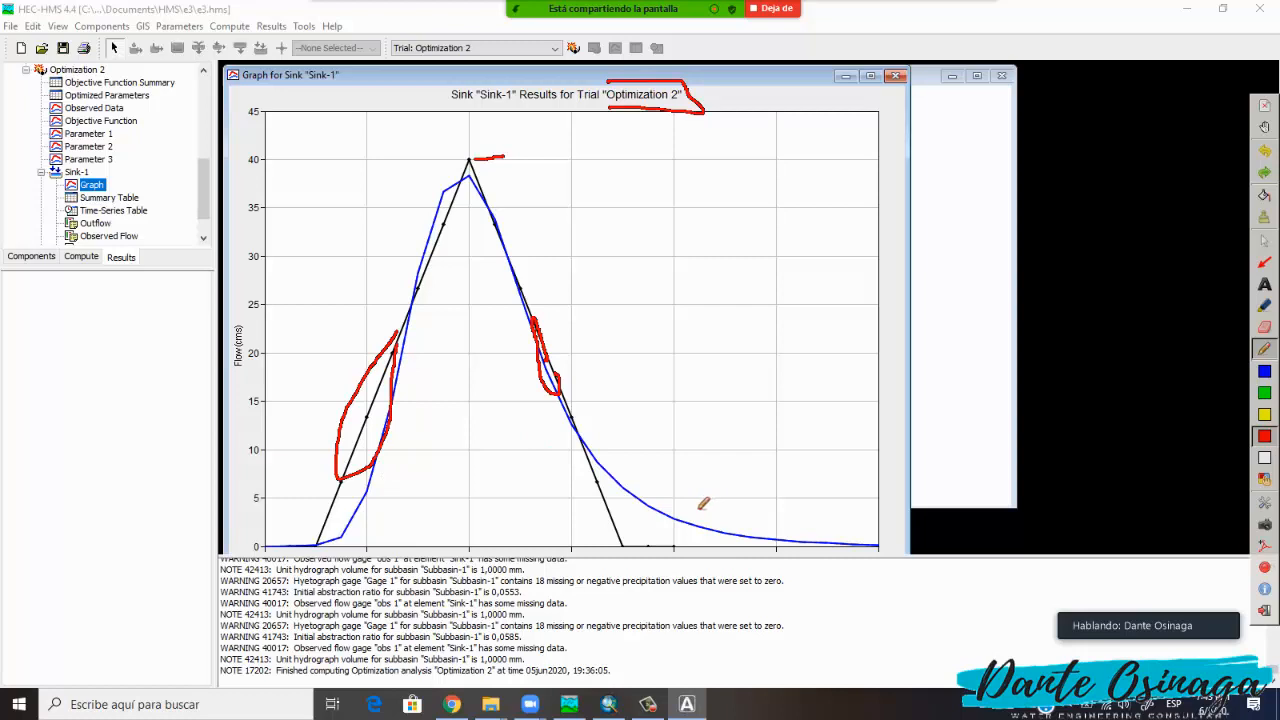
pyautogui.moveTo(474, 176)
pyautogui.mouseDown()
pyautogui.moveTo(502, 176)
pyautogui.moveTo(504, 192)
pyautogui.moveTo(496, 176)
pyautogui.mouseUp()
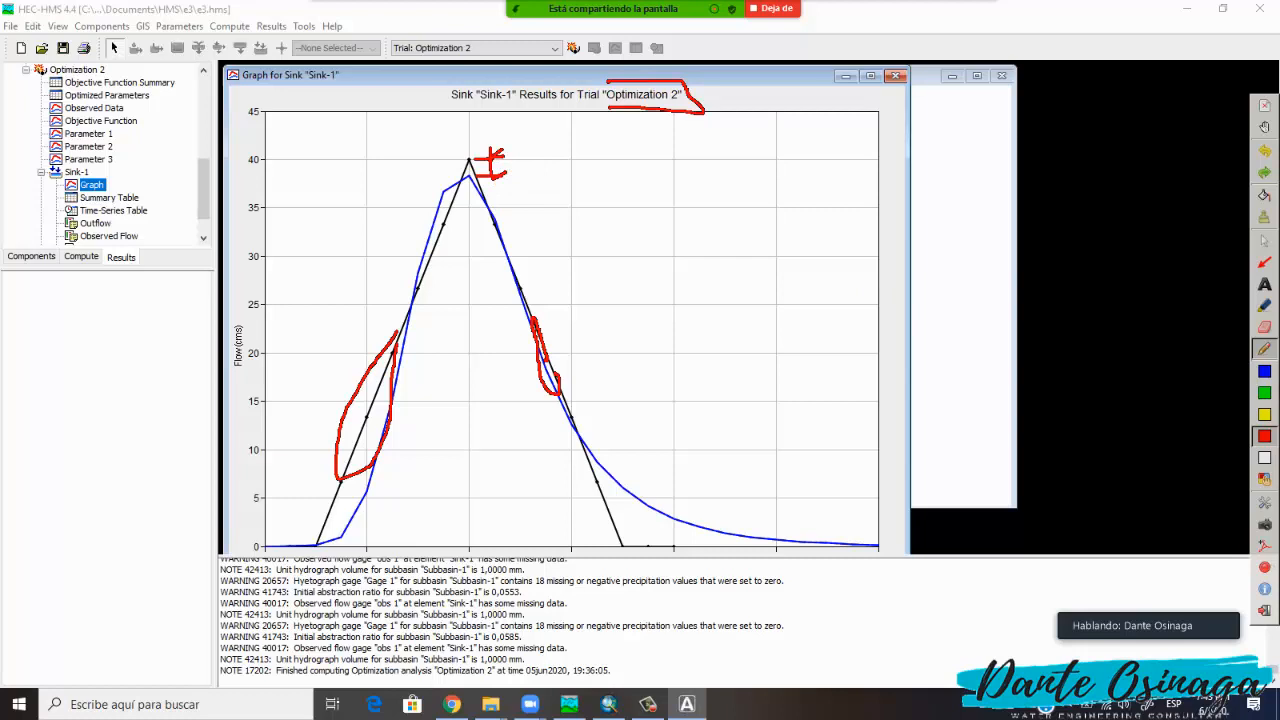
pyautogui.click(1265, 218)
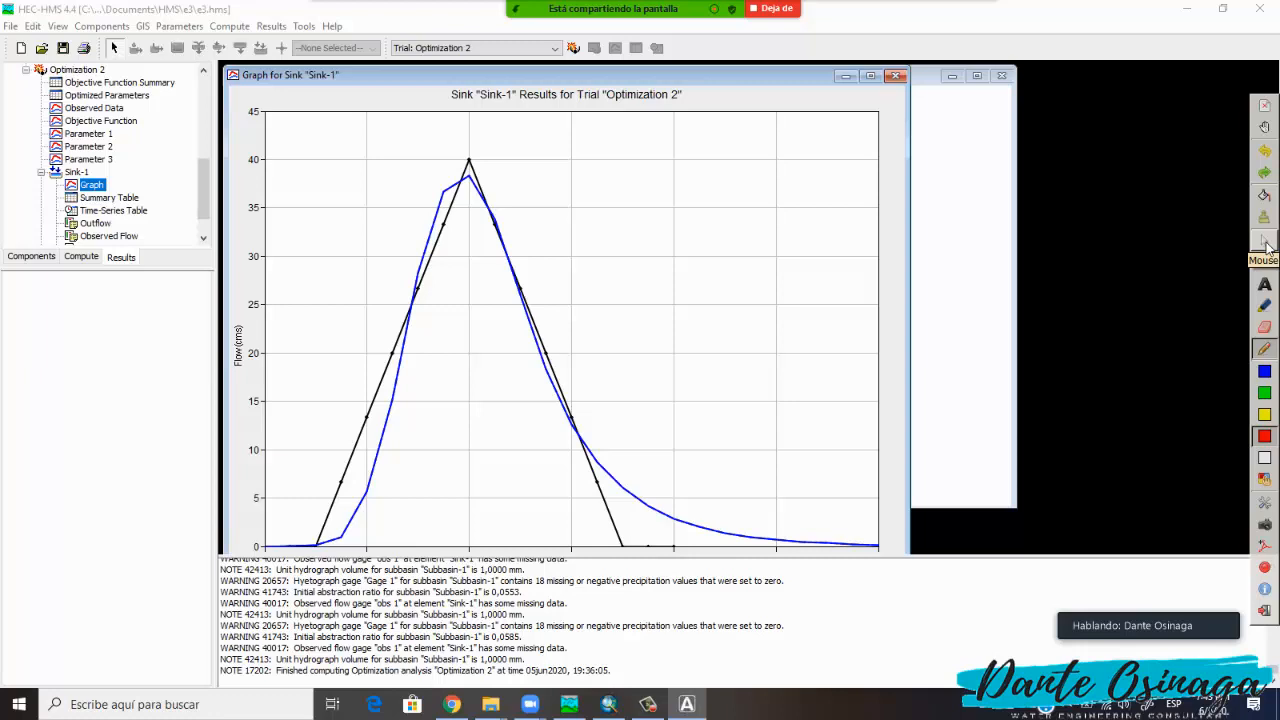
# Place the Sink-1 graphs of Optimization 1 and Optimization 2 side by side with both trial names showing.
pyautogui.click(1265, 243)
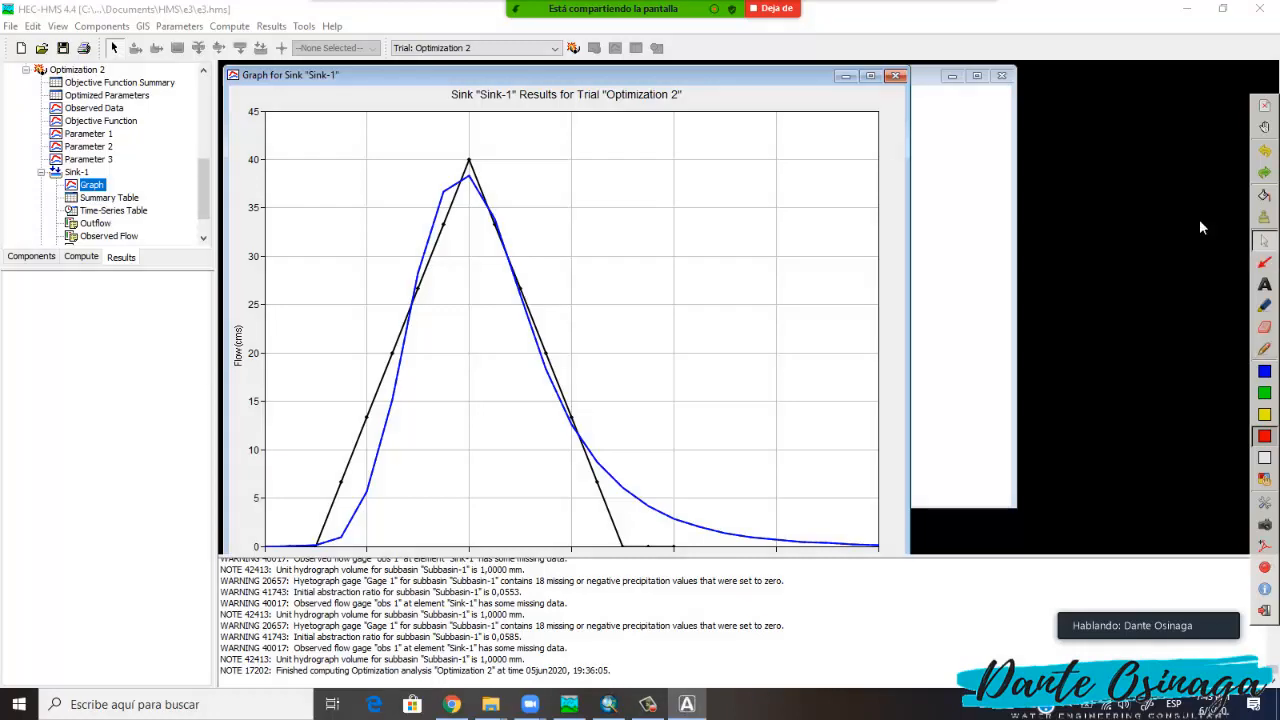
pyautogui.moveTo(872, 77); pyautogui.dragTo(978, 83)
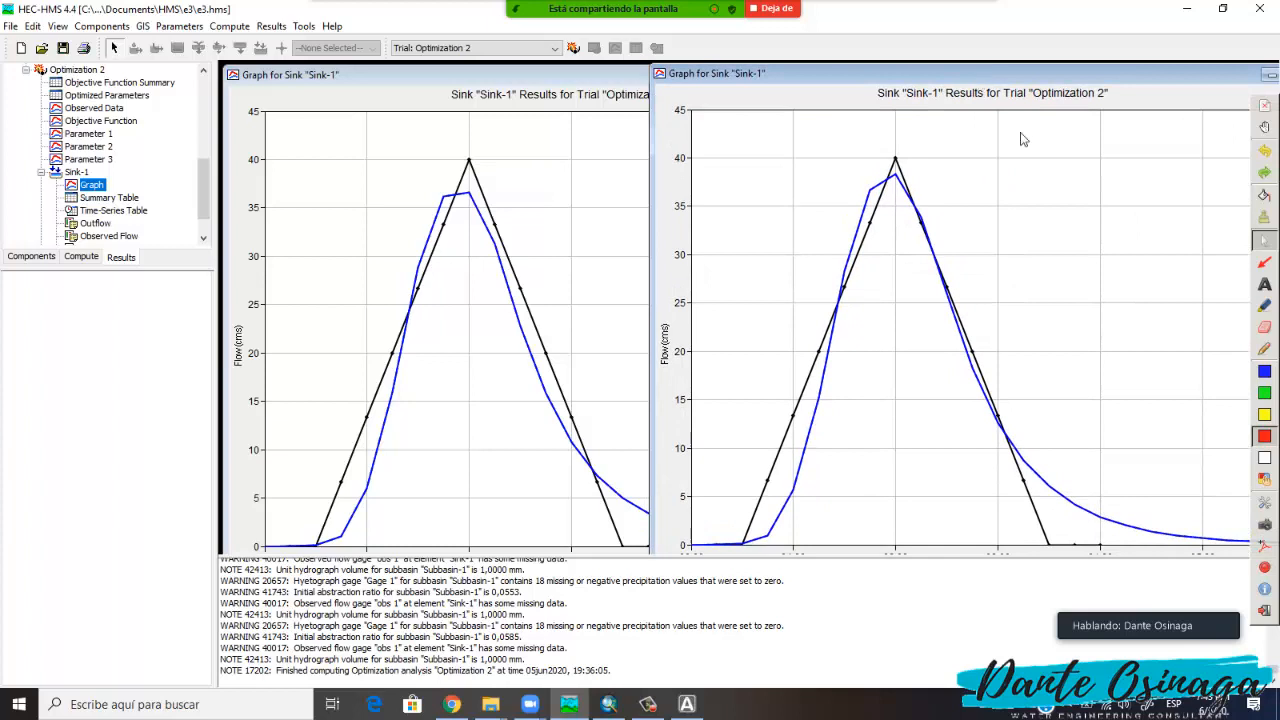
pyautogui.click(1264, 349)
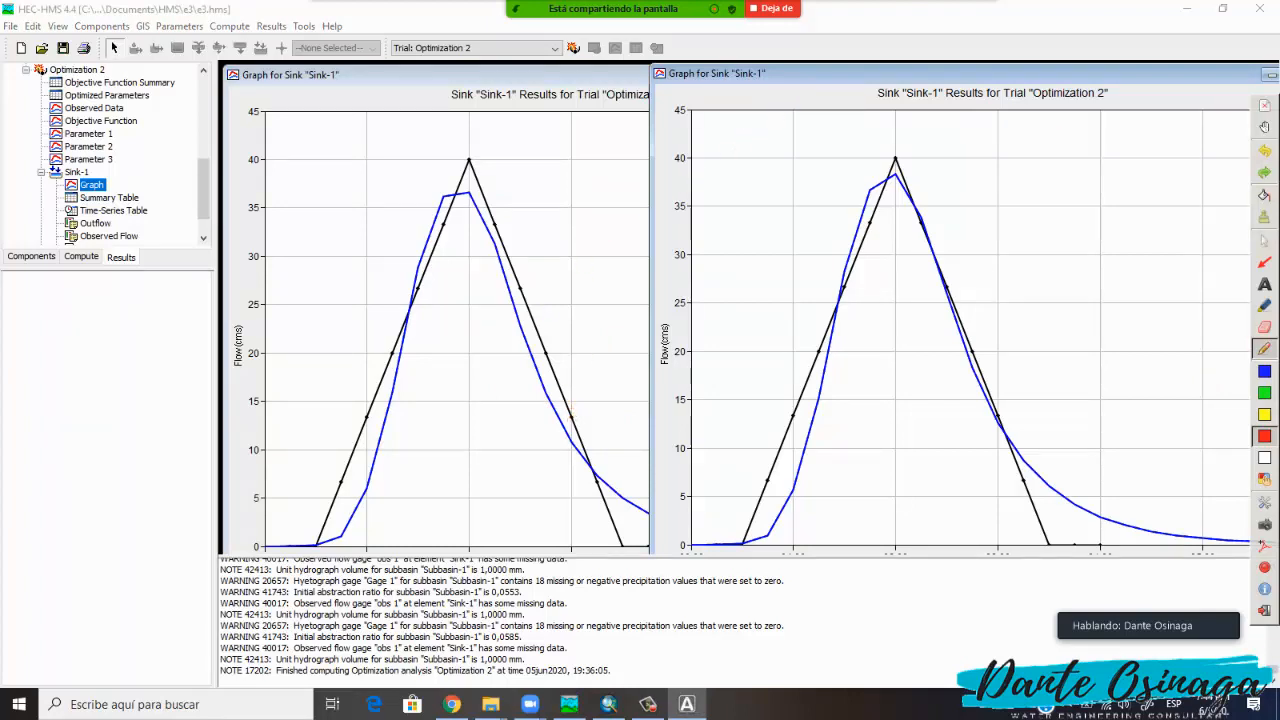
pyautogui.click(1262, 242)
pyautogui.moveTo(872, 80); pyautogui.dragTo(905, 78)
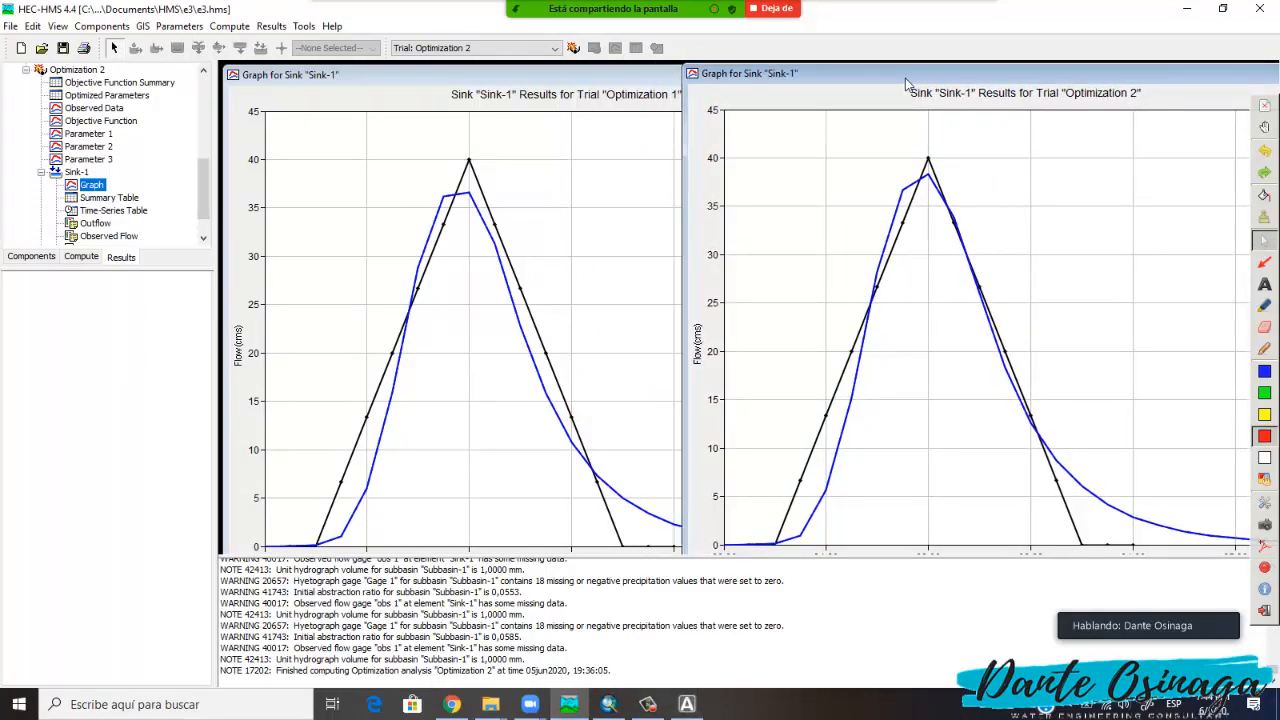
# Underline both trial names in red and mark the gaps between the curves along the falling limb of each graph.
pyautogui.click(1264, 348)
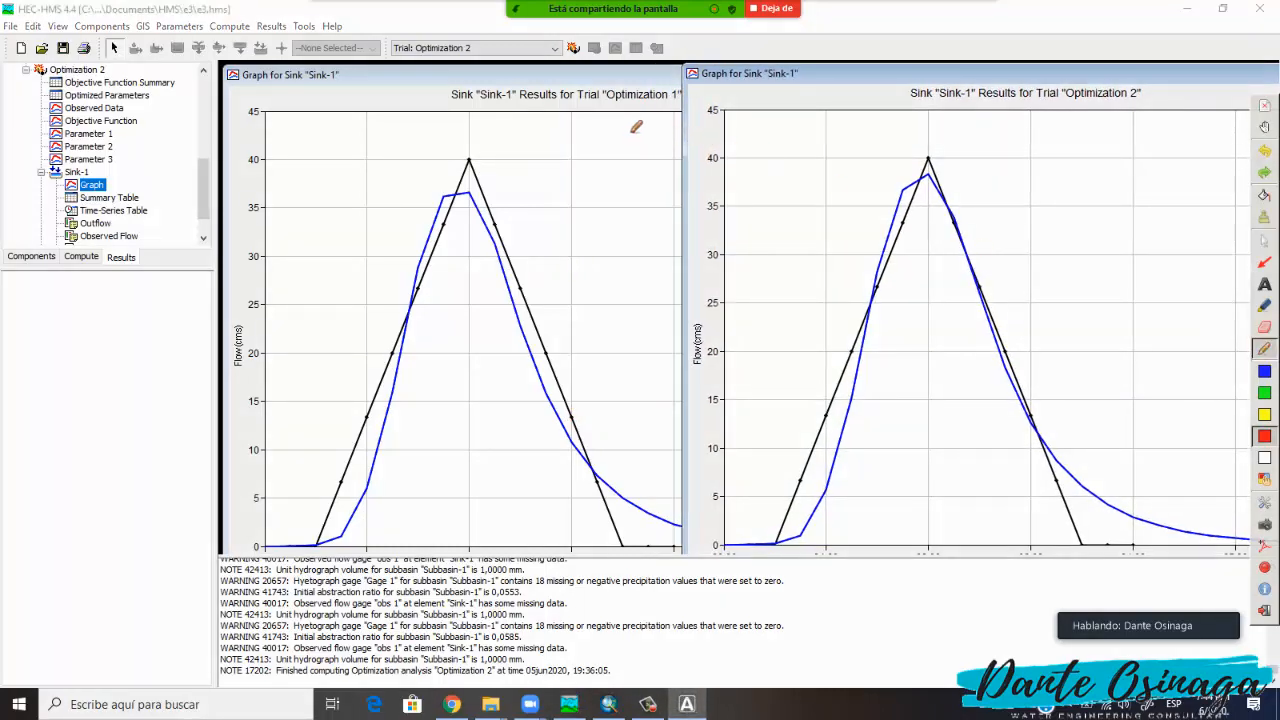
pyautogui.moveTo(615, 105); pyautogui.dragTo(680, 105)
pyautogui.moveTo(1072, 104)
pyautogui.mouseDown()
pyautogui.moveTo(1112, 112)
pyautogui.moveTo(1140, 99)
pyautogui.mouseUp()
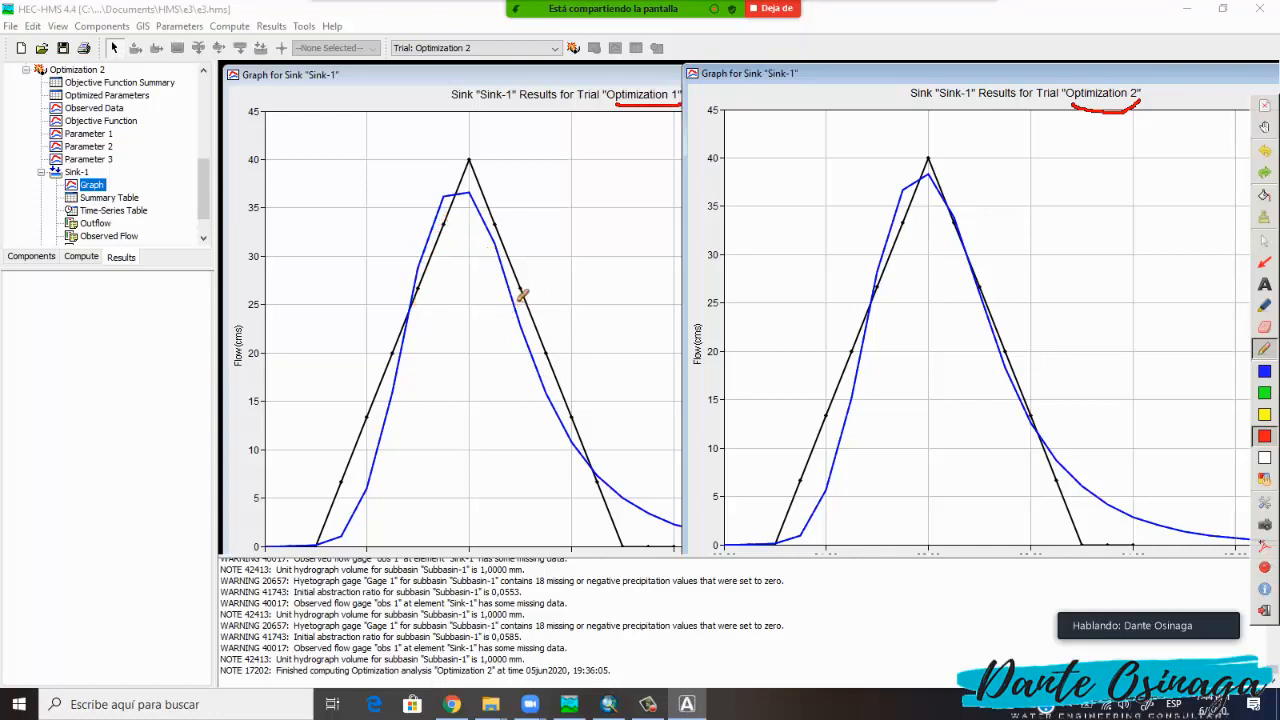
pyautogui.moveTo(488, 236)
pyautogui.mouseDown()
pyautogui.moveTo(507, 236)
pyautogui.moveTo(540, 327)
pyautogui.mouseUp()
pyautogui.moveTo(533, 365)
pyautogui.mouseDown()
pyautogui.moveTo(555, 365)
pyautogui.moveTo(570, 410)
pyautogui.mouseUp()
pyautogui.moveTo(1016, 397); pyautogui.dragTo(1026, 397)
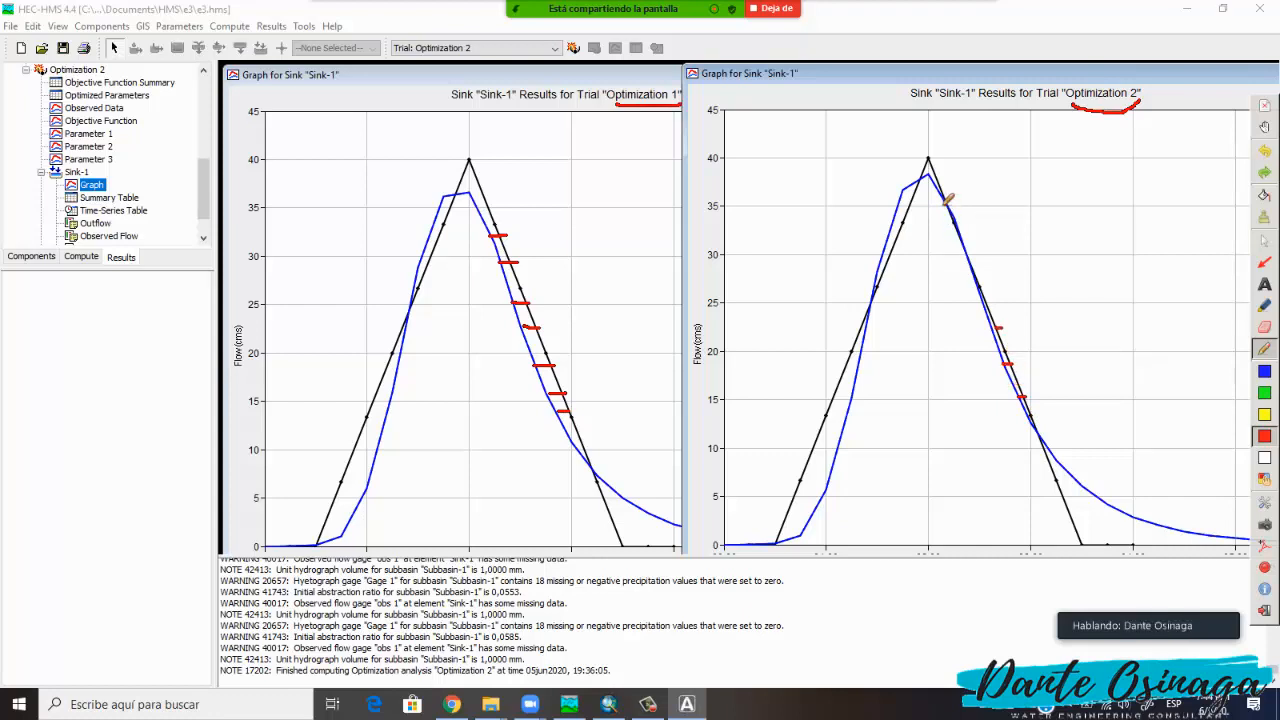
# Bracket the peak flow differences in both graphs in red and add a pointing mark beside each bracket.
pyautogui.moveTo(932, 158)
pyautogui.mouseDown()
pyautogui.moveTo(958, 158)
pyautogui.moveTo(966, 176)
pyautogui.moveTo(952, 182)
pyautogui.moveTo(960, 147)
pyautogui.mouseUp()
pyautogui.moveTo(484, 188)
pyautogui.mouseDown()
pyautogui.moveTo(548, 188)
pyautogui.moveTo(558, 158)
pyautogui.moveTo(544, 202)
pyautogui.moveTo(576, 155)
pyautogui.mouseUp()
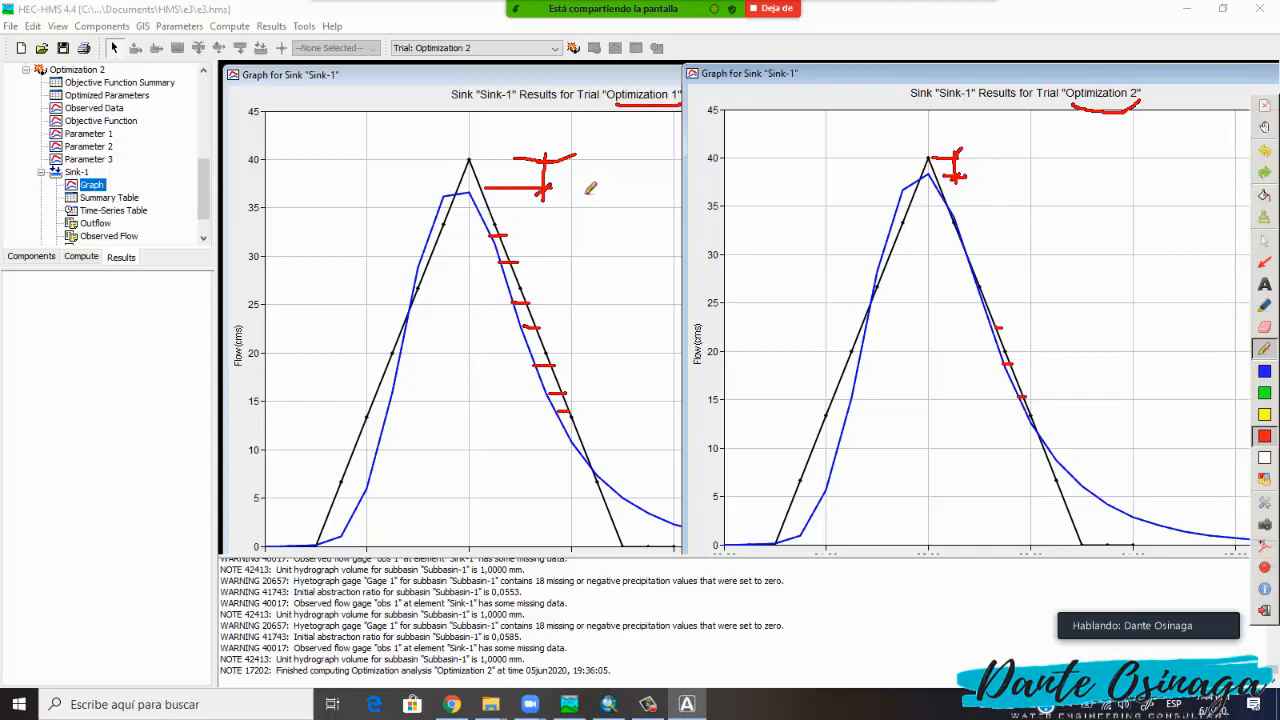
pyautogui.moveTo(581, 168); pyautogui.dragTo(583, 190)
pyautogui.moveTo(1027, 155); pyautogui.dragTo(1012, 173)
pyautogui.click(1263, 241)
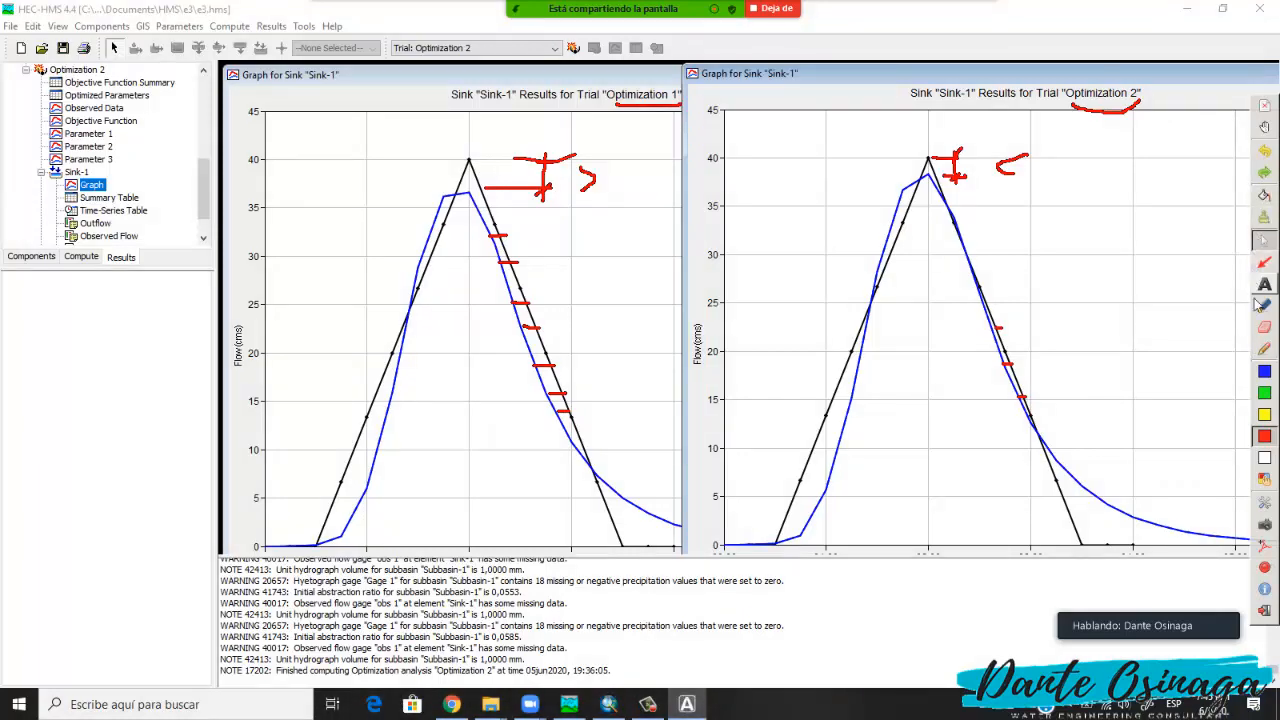
# Draw a red check mark beside the Optimization 2 graph title, then clear all marks.
pyautogui.click(1264, 349)
pyautogui.moveTo(1160, 84)
pyautogui.mouseDown()
pyautogui.moveTo(1161, 99)
pyautogui.moveTo(1218, 68)
pyautogui.mouseUp()
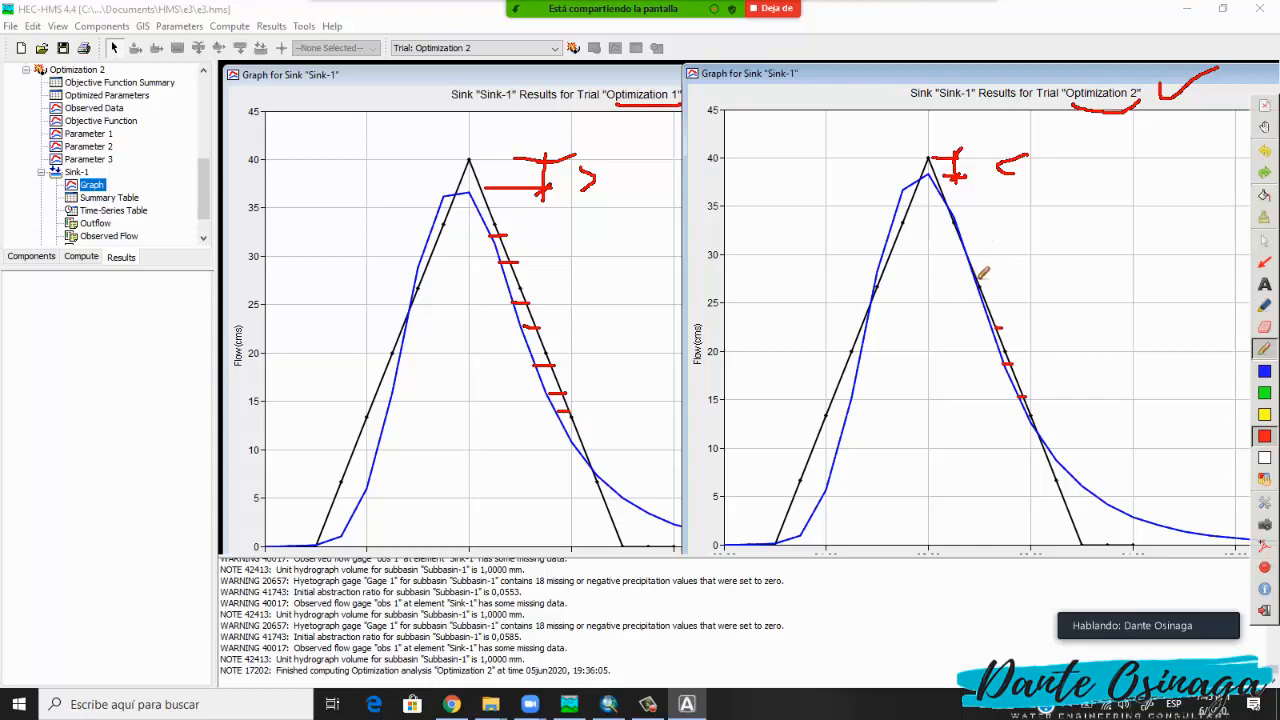
pyautogui.click(1264, 240)
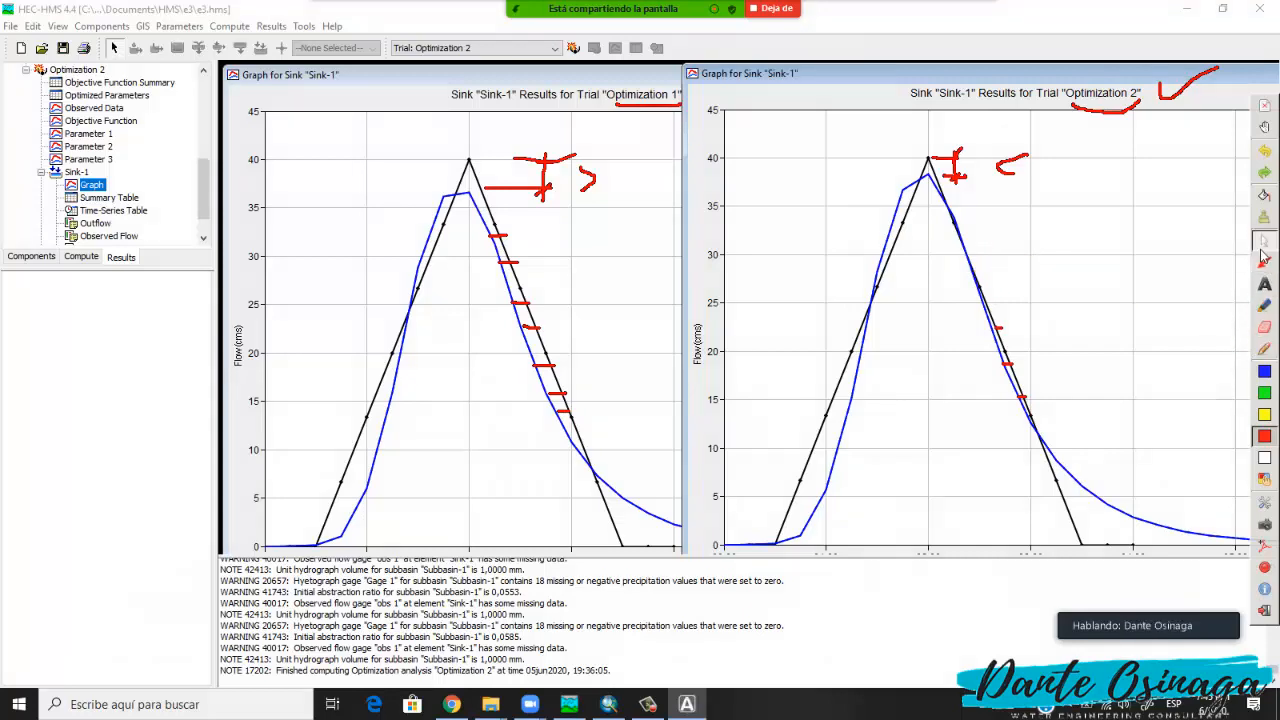
pyautogui.click(1265, 218)
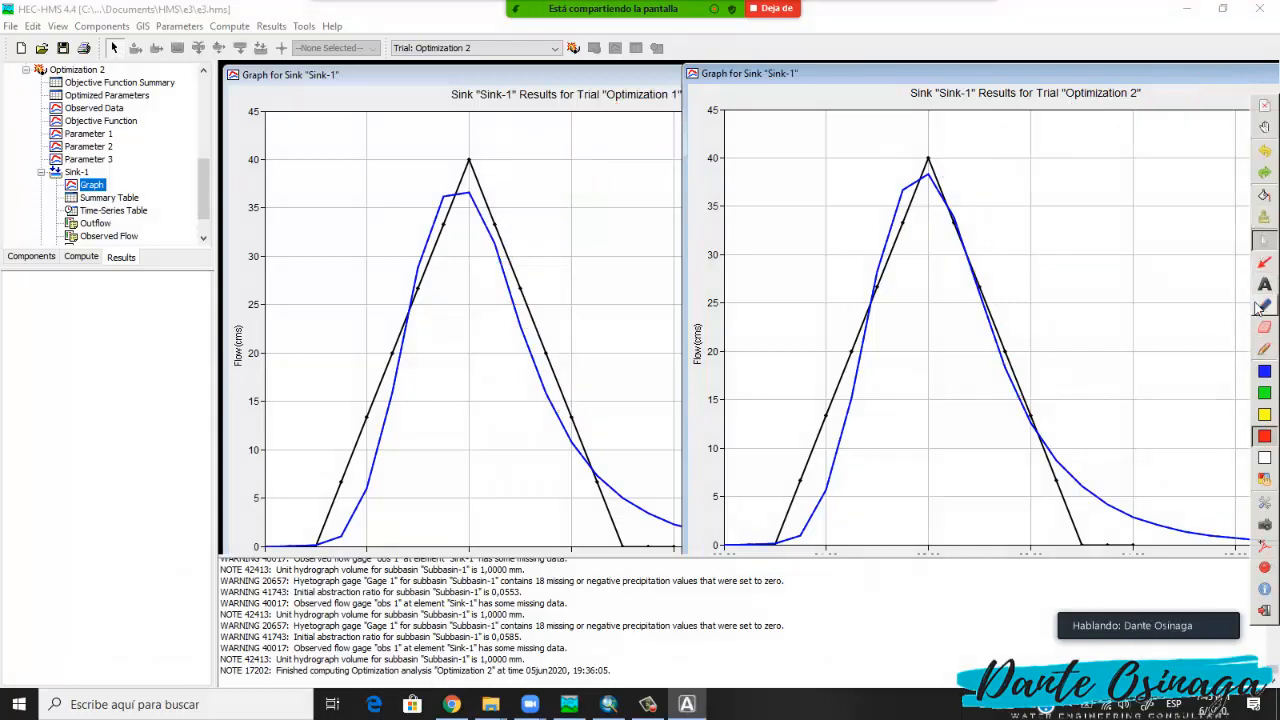
# Draw a large red check mark over the Optimization 2 graph near its peak, then clear it.
pyautogui.click(1264, 348)
pyautogui.moveTo(980, 188); pyautogui.dragTo(1105, 86)
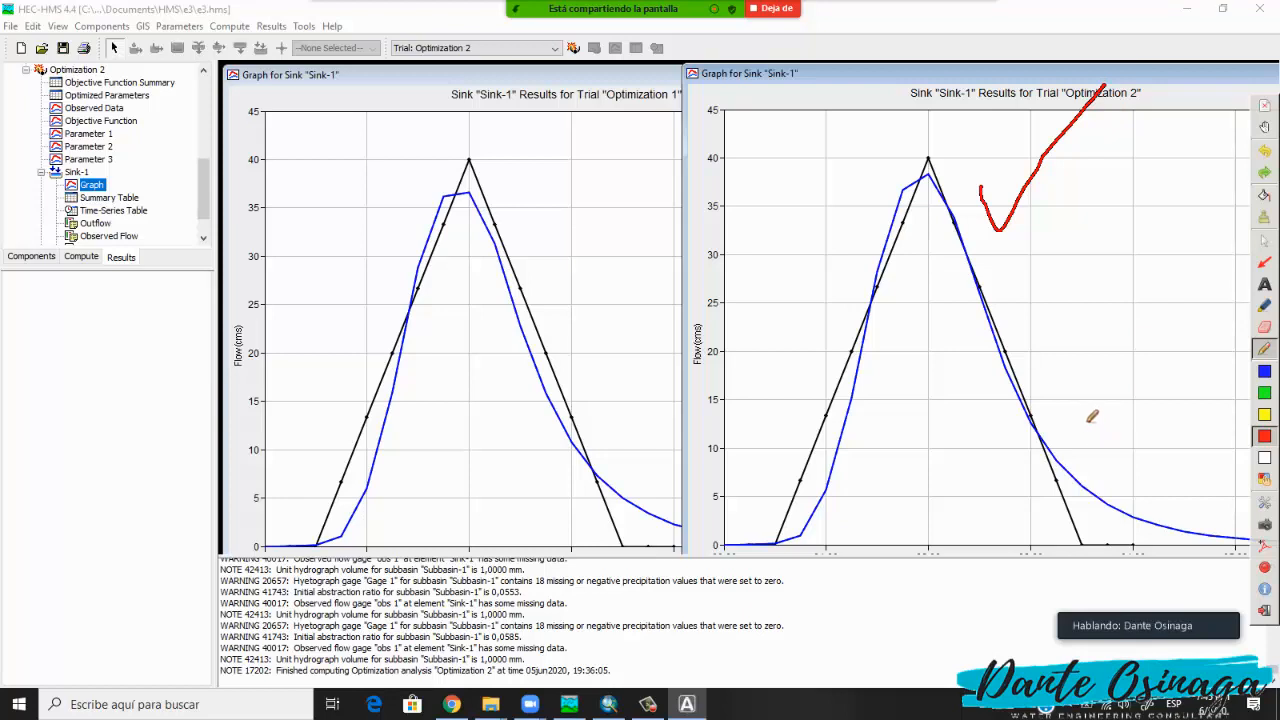
pyautogui.click(1264, 220)
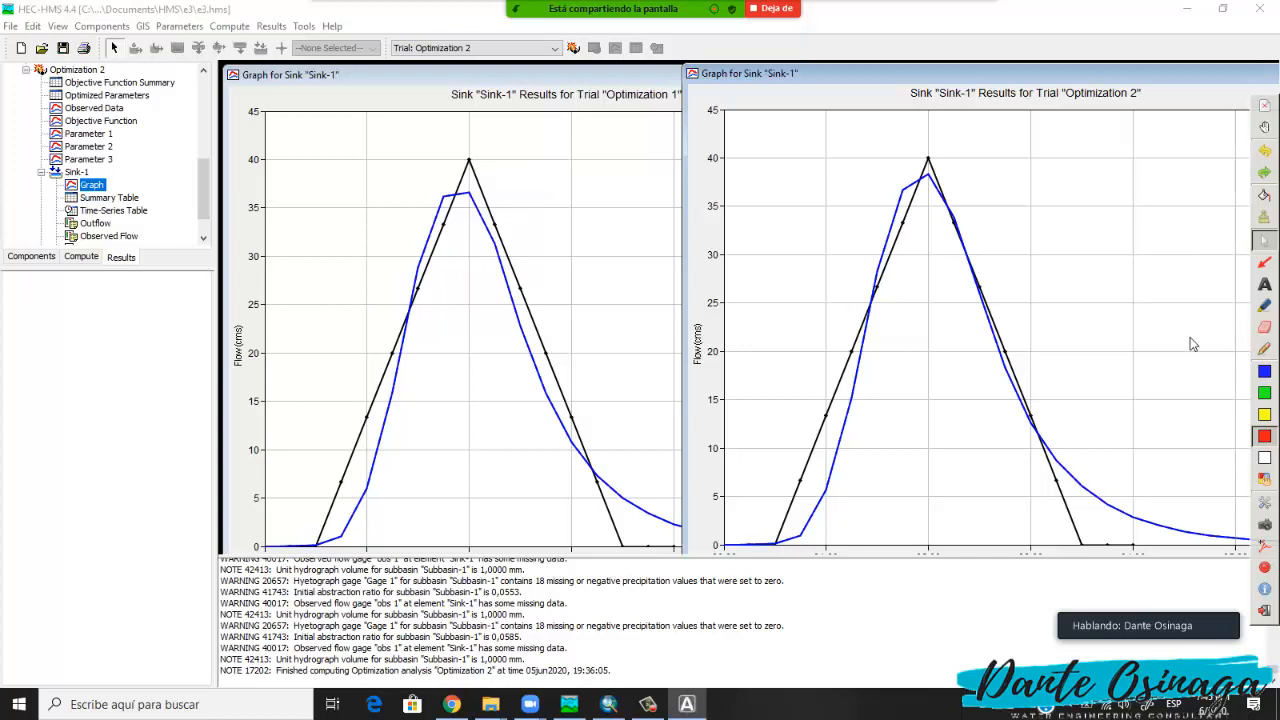
# Close the Sink-1 result graphs of both the Optimization 2 and Optimization 1 trials to reveal the basin model map.
pyautogui.moveTo(1197, 75); pyautogui.dragTo(917, 96)
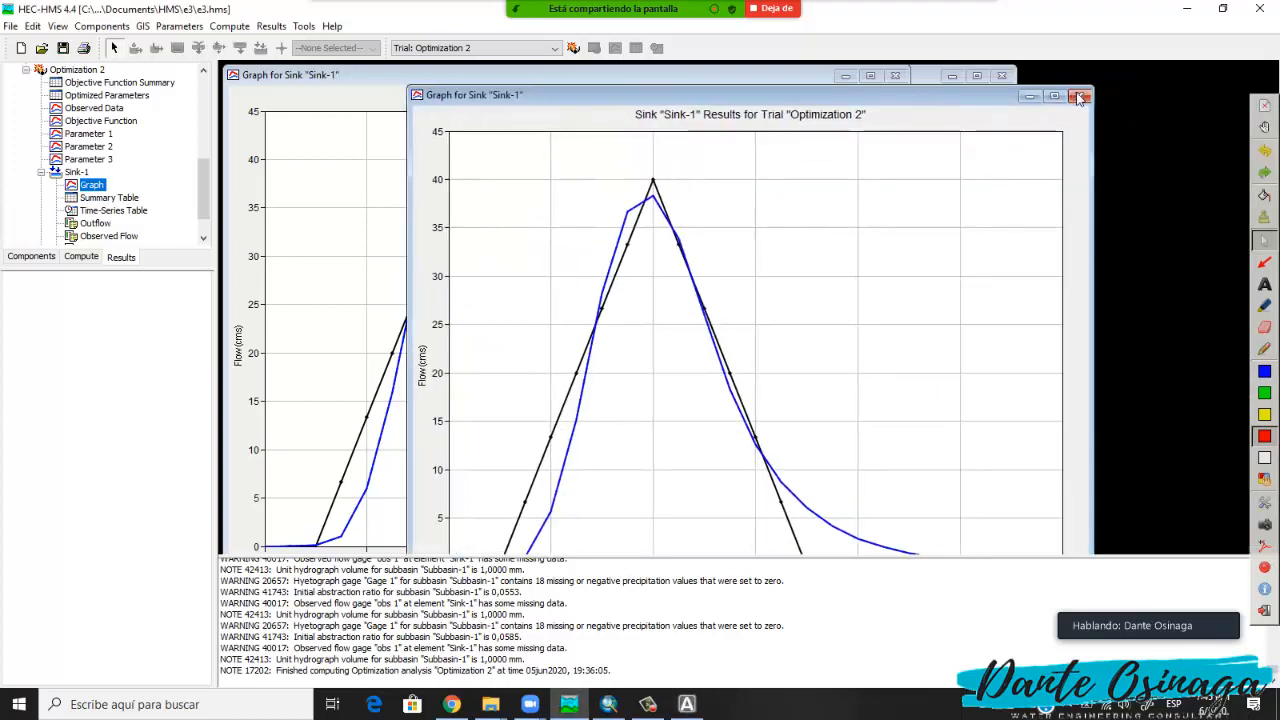
pyautogui.click(1079, 96)
pyautogui.click(925, 97)
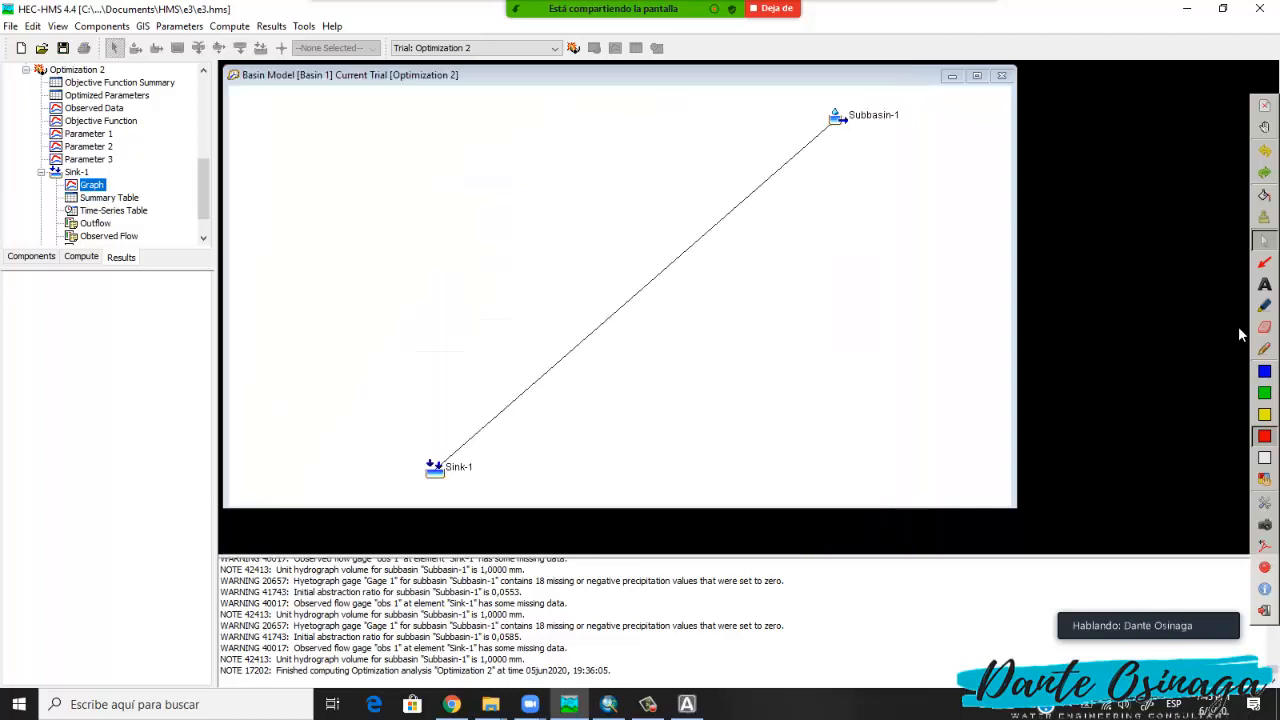
# Circle Sink-1 in red with the pen and draw a large basin outline around Subbasin-1, extending down towards the outlet.
pyautogui.click(1264, 349)
pyautogui.moveTo(478, 490)
pyautogui.mouseDown()
pyautogui.moveTo(495, 450)
pyautogui.moveTo(394, 474)
pyautogui.moveTo(480, 490)
pyautogui.mouseUp()
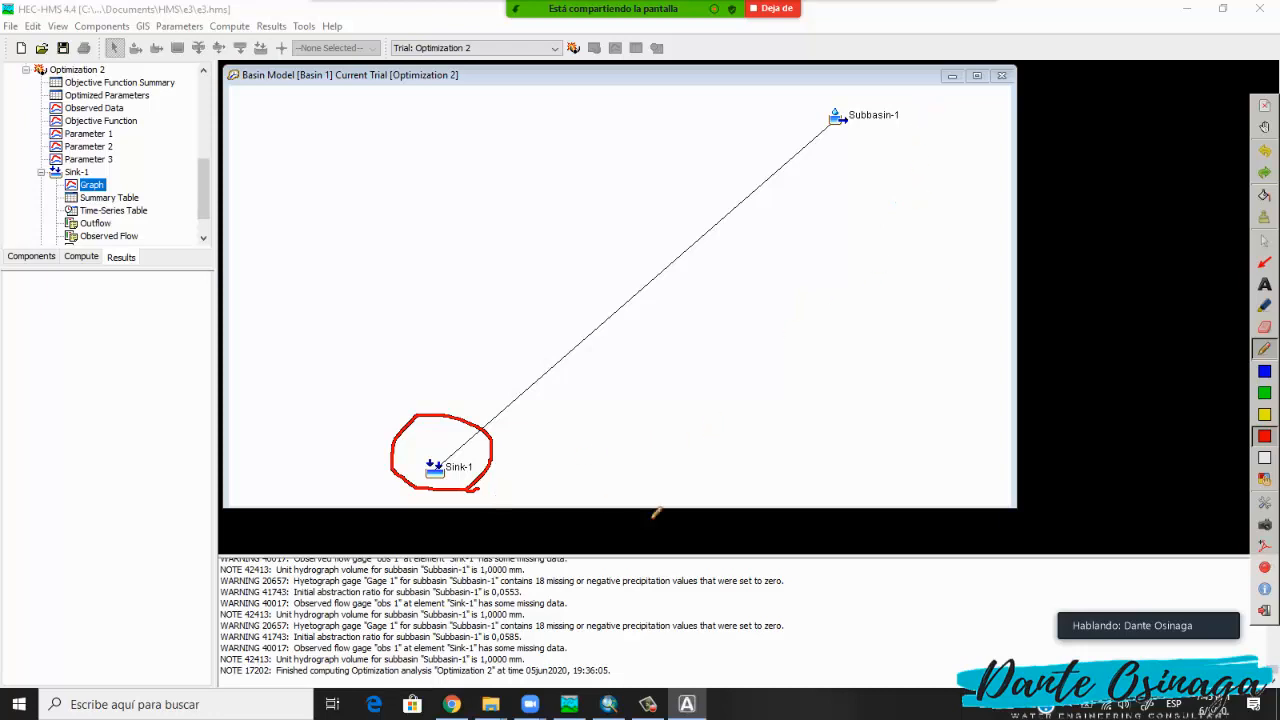
pyautogui.moveTo(537, 428)
pyautogui.mouseDown()
pyautogui.moveTo(962, 190)
pyautogui.moveTo(750, 85)
pyautogui.moveTo(506, 282)
pyautogui.moveTo(548, 446)
pyautogui.mouseUp()
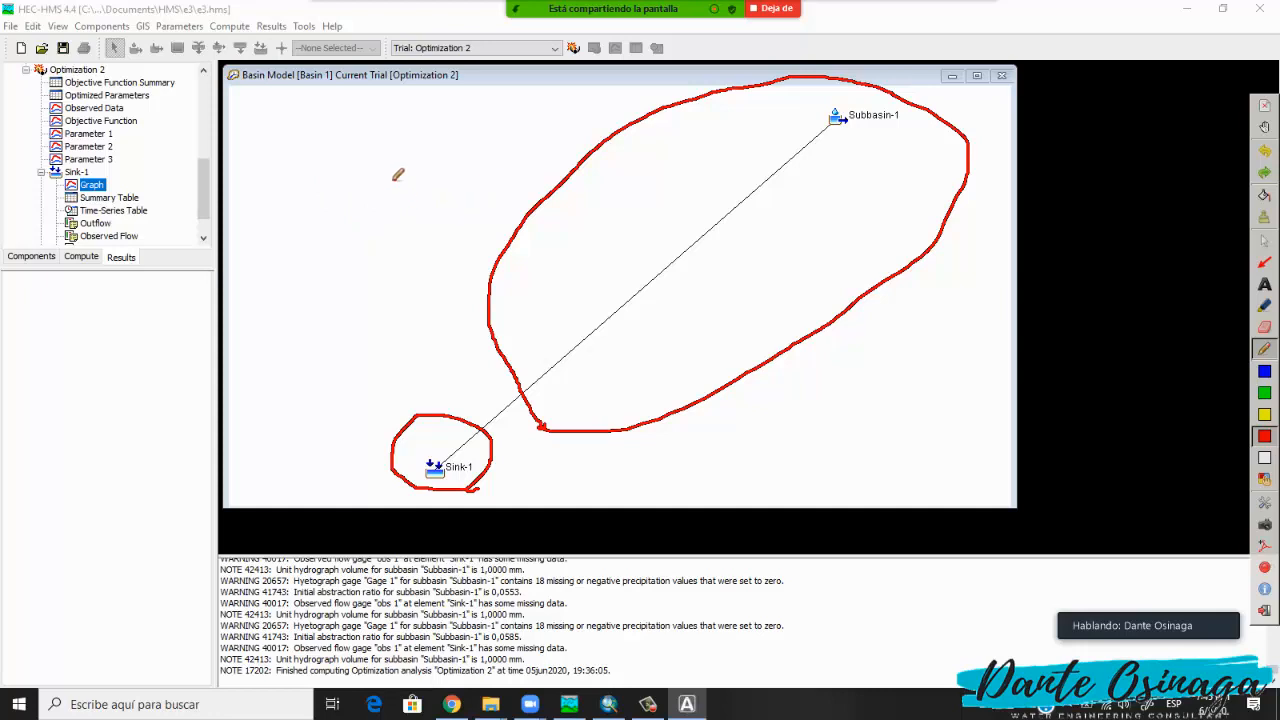
# Sketch a red rain cloud beside the basin outline, with short raindrop strokes falling towards the basin.
pyautogui.moveTo(400, 128)
pyautogui.mouseDown()
pyautogui.moveTo(370, 112)
pyautogui.moveTo(312, 188)
pyautogui.moveTo(476, 188)
pyautogui.moveTo(360, 136)
pyautogui.mouseUp()
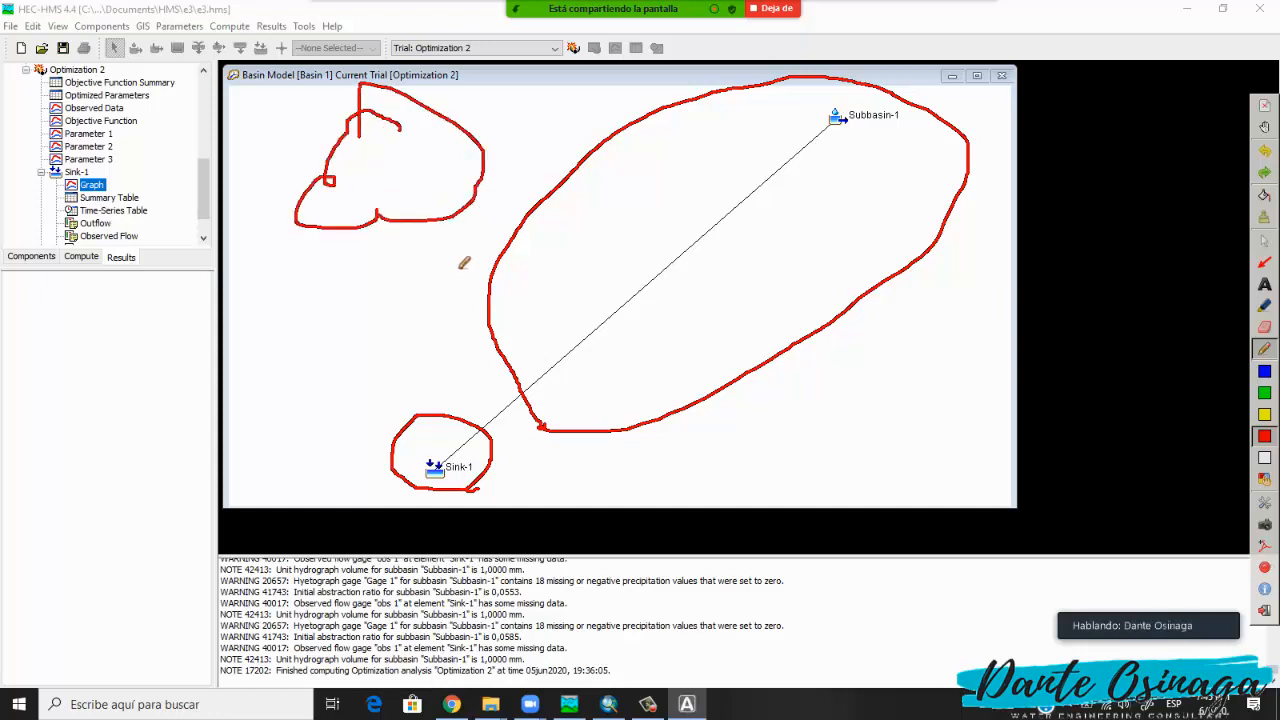
pyautogui.moveTo(443, 231)
pyautogui.mouseDown()
pyautogui.moveTo(456, 246)
pyautogui.moveTo(487, 214)
pyautogui.mouseUp()
pyautogui.moveTo(495, 189); pyautogui.dragTo(507, 197)
# Sketch a bell-shaped hydrograph on two axes below the basin outline and draw an arrow pointing at the circled Sink-1.
pyautogui.moveTo(746, 402)
pyautogui.mouseDown()
pyautogui.moveTo(760, 486)
pyautogui.moveTo(964, 483)
pyautogui.mouseUp()
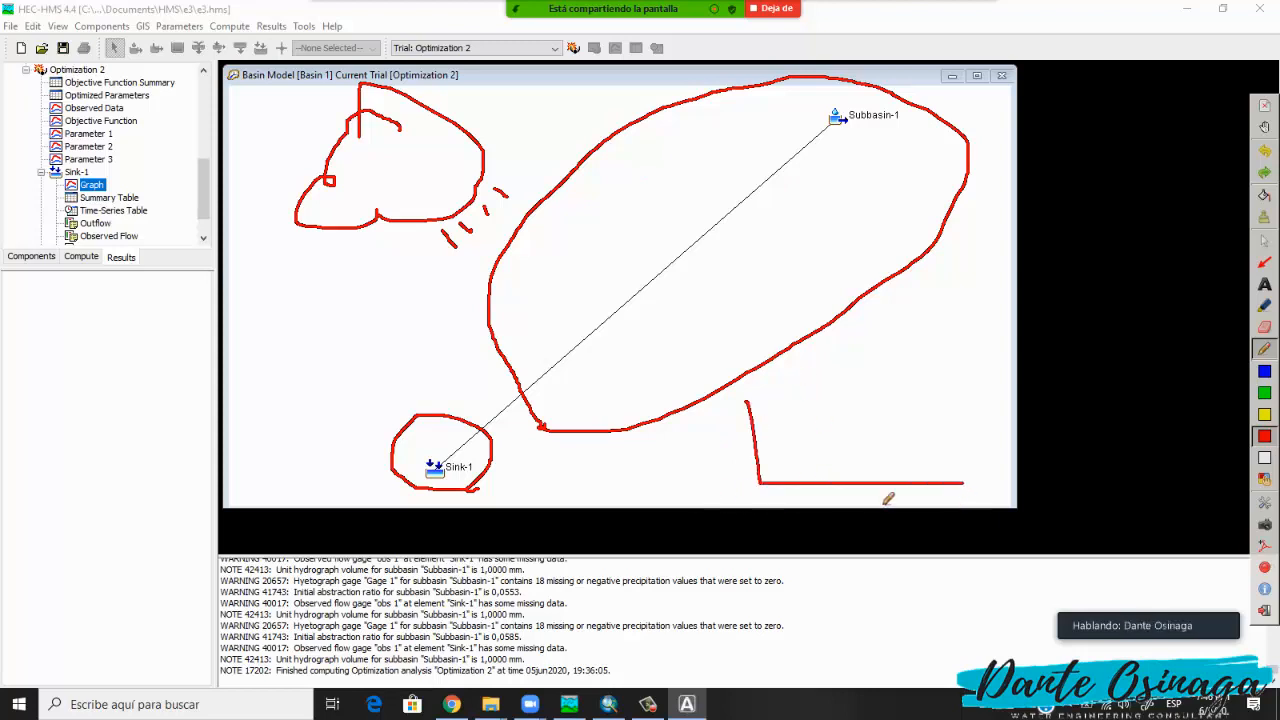
pyautogui.moveTo(778, 484)
pyautogui.mouseDown()
pyautogui.moveTo(850, 395)
pyautogui.moveTo(920, 482)
pyautogui.mouseUp()
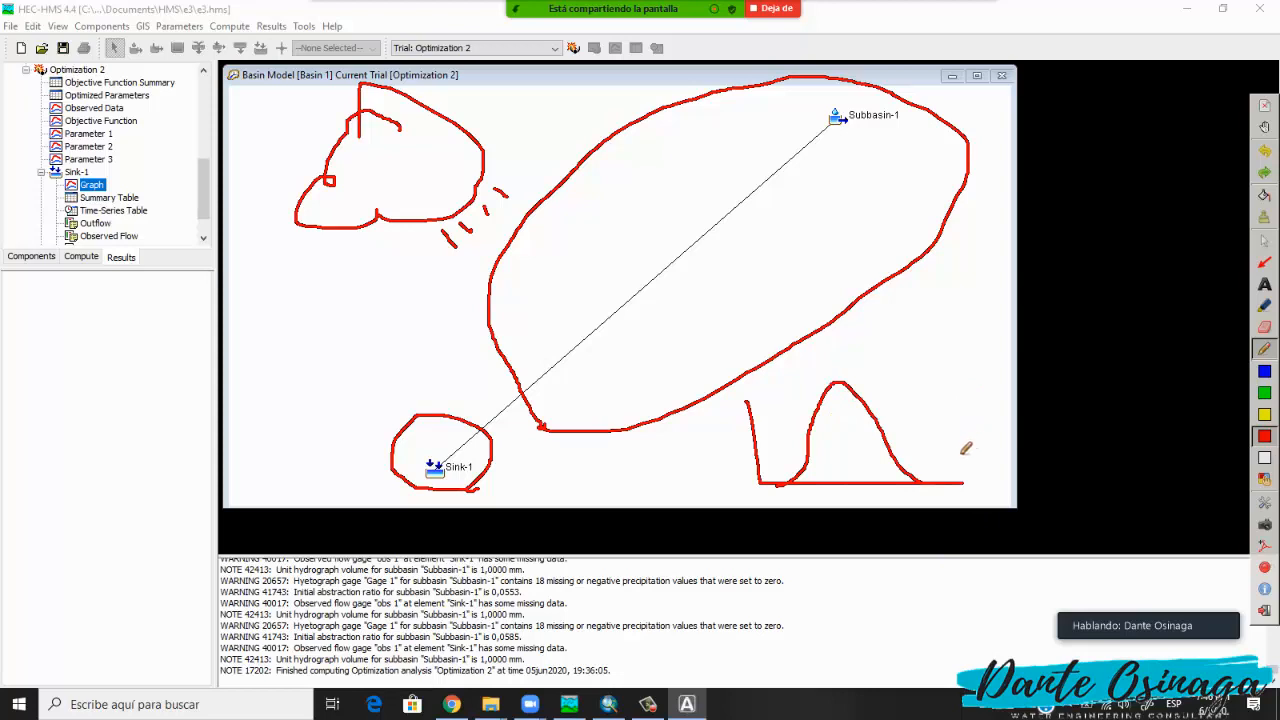
pyautogui.moveTo(472, 488)
pyautogui.mouseDown()
pyautogui.moveTo(562, 484)
pyautogui.moveTo(495, 490)
pyautogui.moveTo(539, 499)
pyautogui.mouseUp()
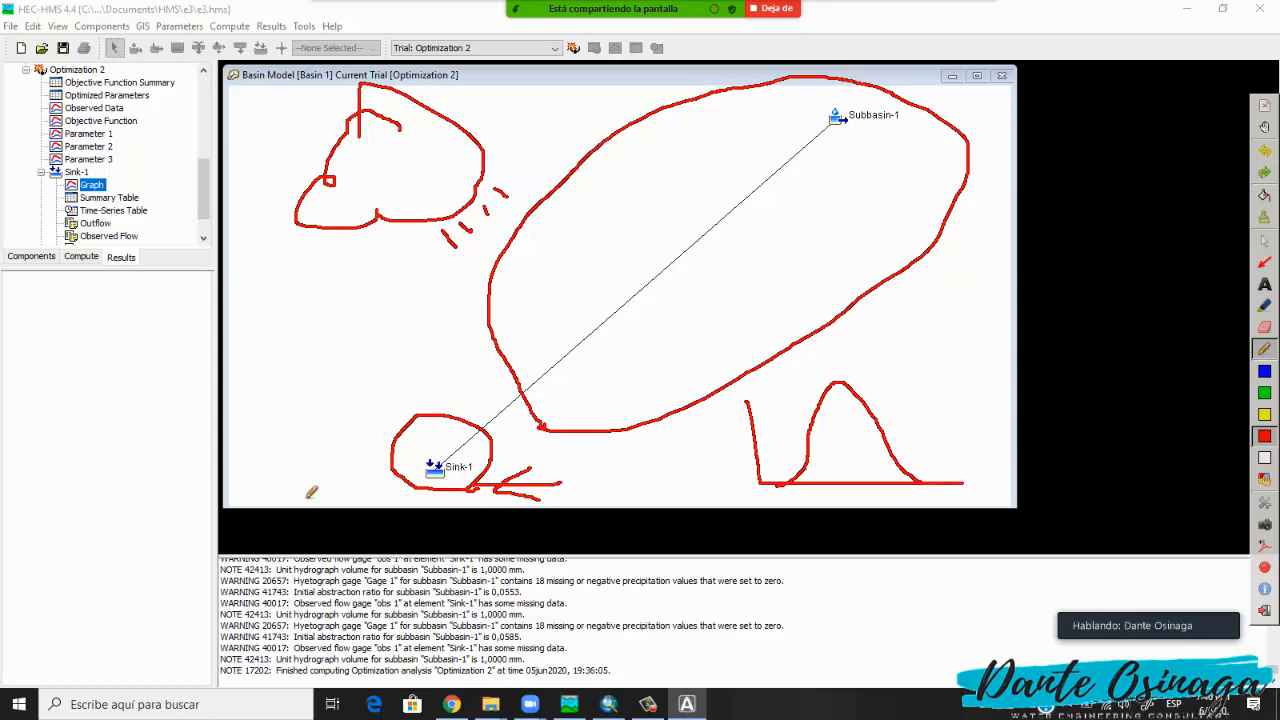
# Sketch a second, smaller hydrograph with axes beside Sink-1 and link the two hydrographs with a curved double-headed arrow.
pyautogui.moveTo(260, 386)
pyautogui.mouseDown()
pyautogui.moveTo(261, 480)
pyautogui.moveTo(362, 482)
pyautogui.mouseUp()
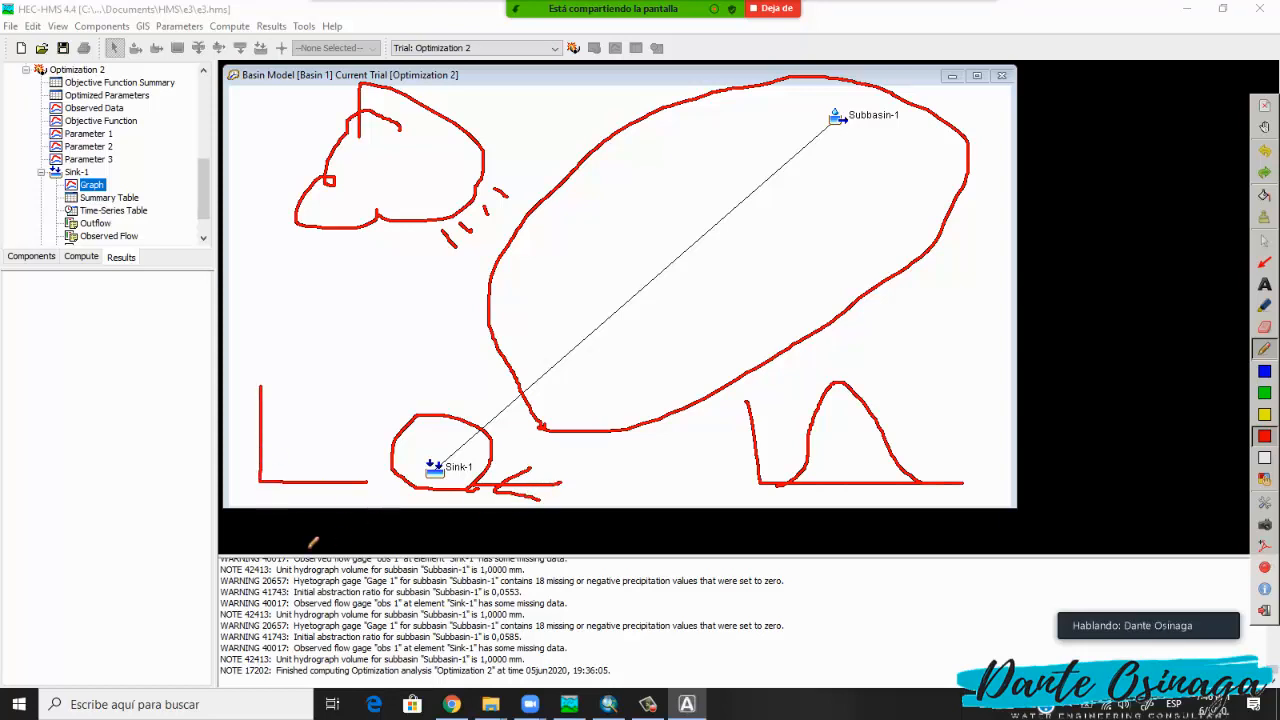
pyautogui.moveTo(272, 480)
pyautogui.mouseDown()
pyautogui.moveTo(325, 430)
pyautogui.moveTo(362, 468)
pyautogui.mouseUp()
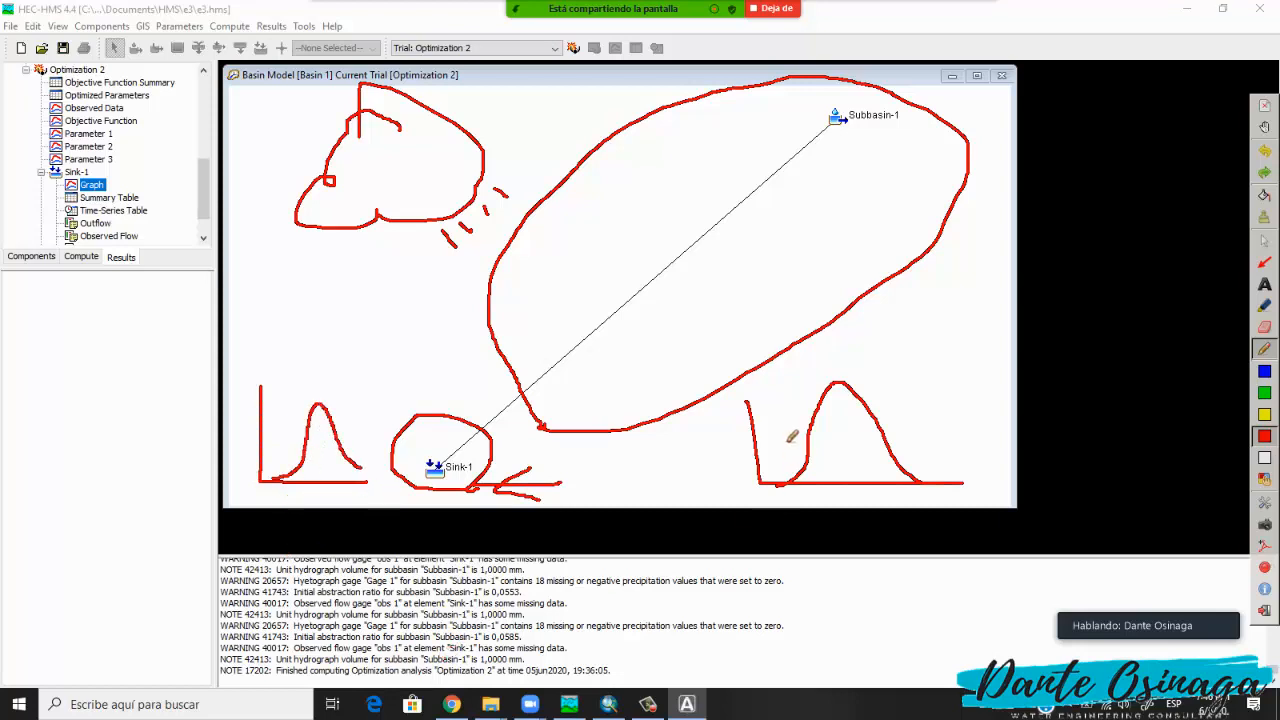
pyautogui.moveTo(784, 414)
pyautogui.mouseDown()
pyautogui.moveTo(666, 350)
pyautogui.moveTo(357, 380)
pyautogui.moveTo(391, 383)
pyautogui.mouseUp()
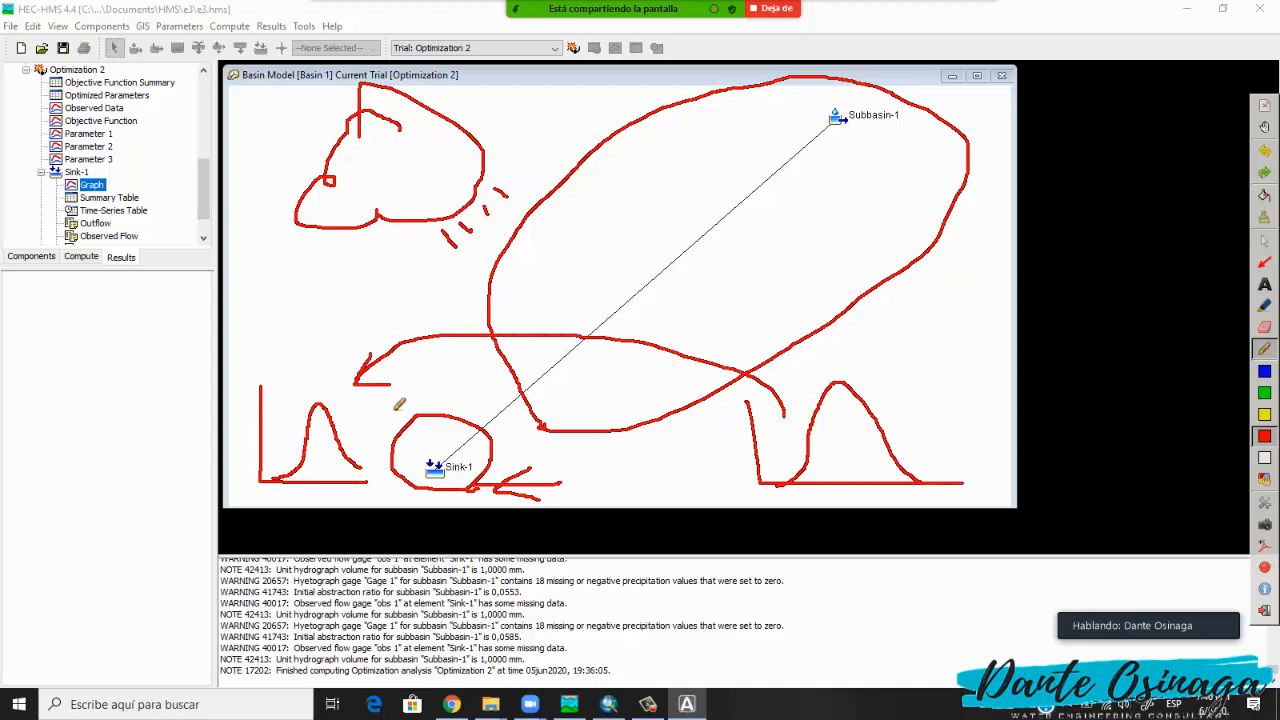
pyautogui.moveTo(766, 395); pyautogui.dragTo(789, 414)
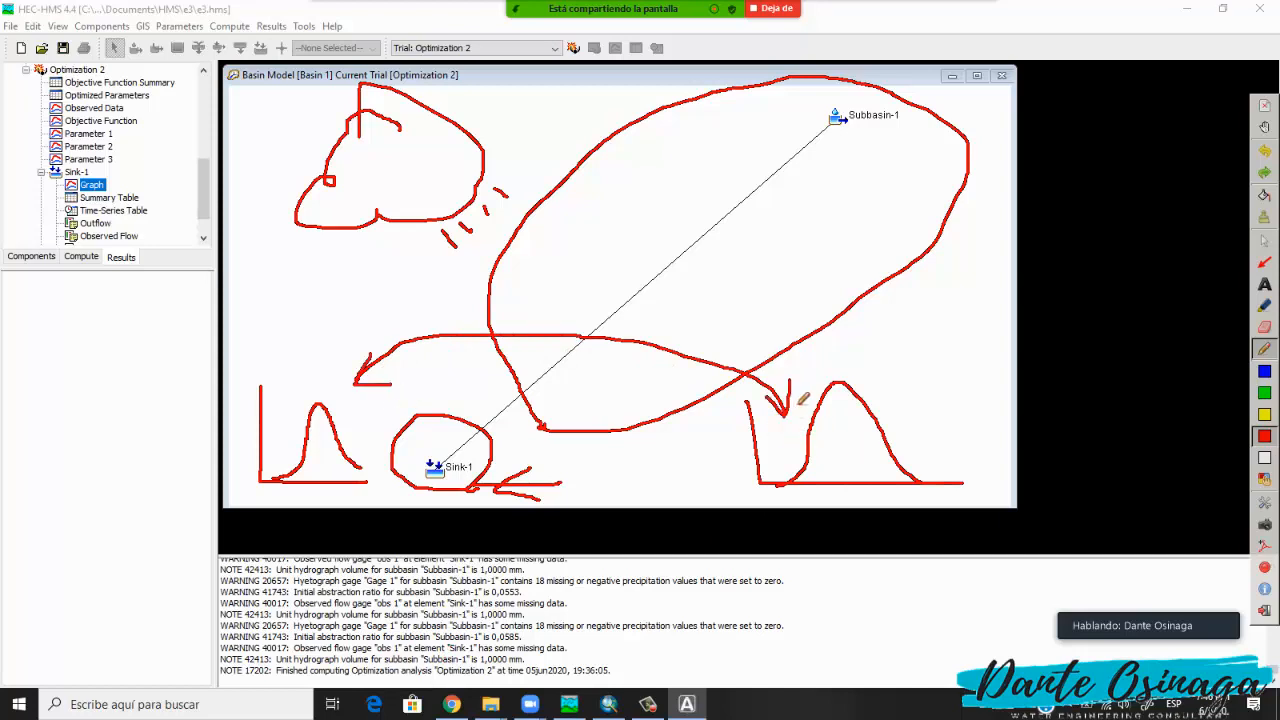